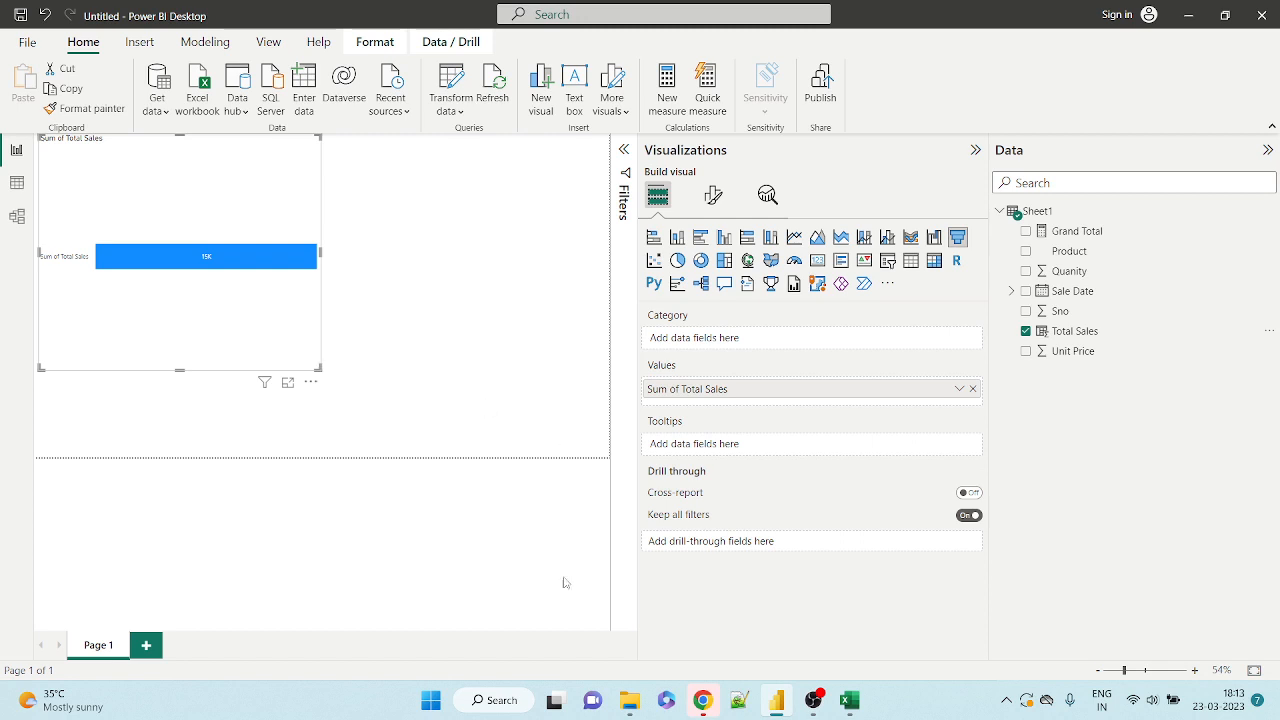
# Switch to the Google Meet call in Chrome and present the entire screen to the participants.
pyautogui.click(849, 700)
pyautogui.moveTo(58, 217); pyautogui.dragTo(407, 211)
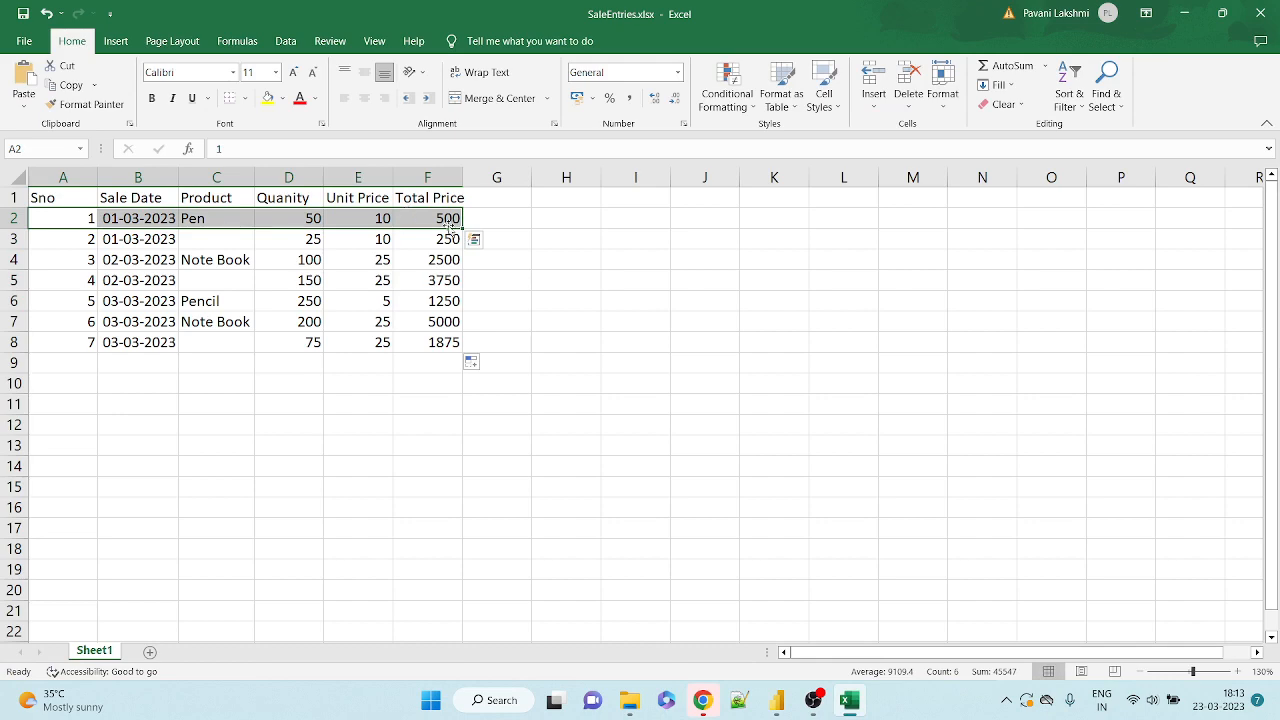
pyautogui.click(710, 704)
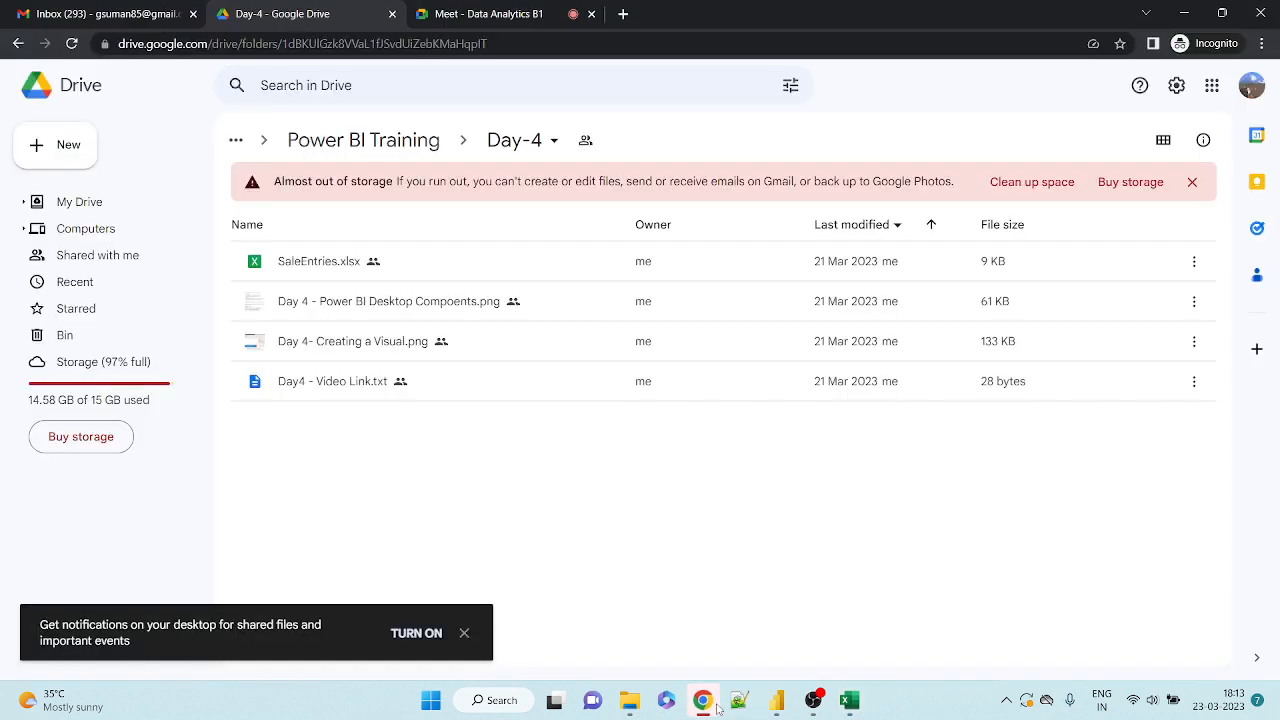
pyautogui.click(514, 12)
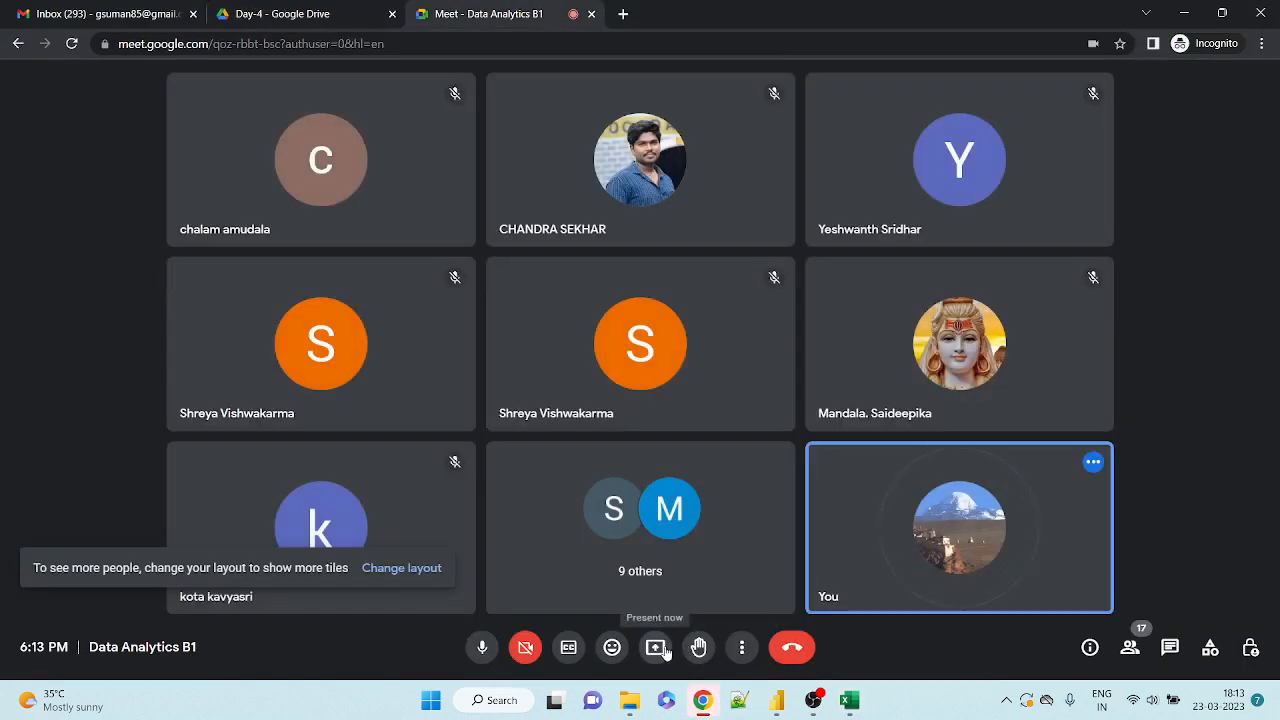
pyautogui.click(660, 648)
pyautogui.click(693, 528)
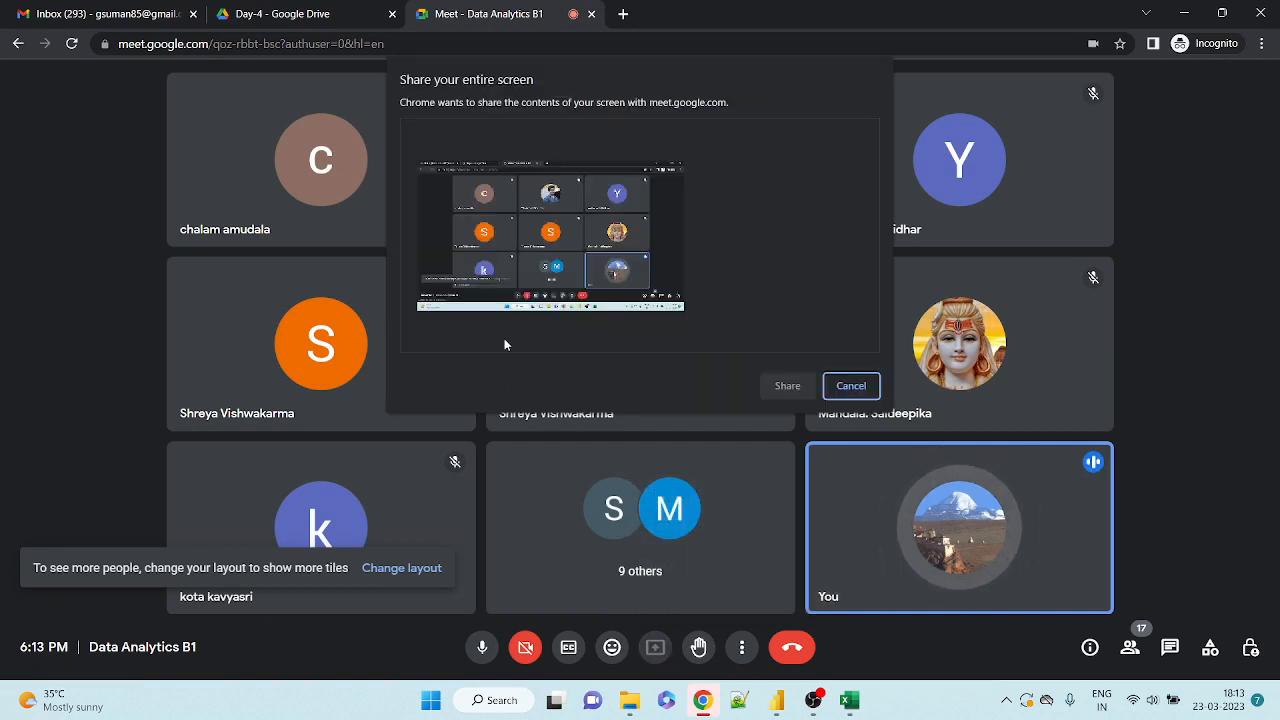
pyautogui.click(505, 340)
pyautogui.click(787, 386)
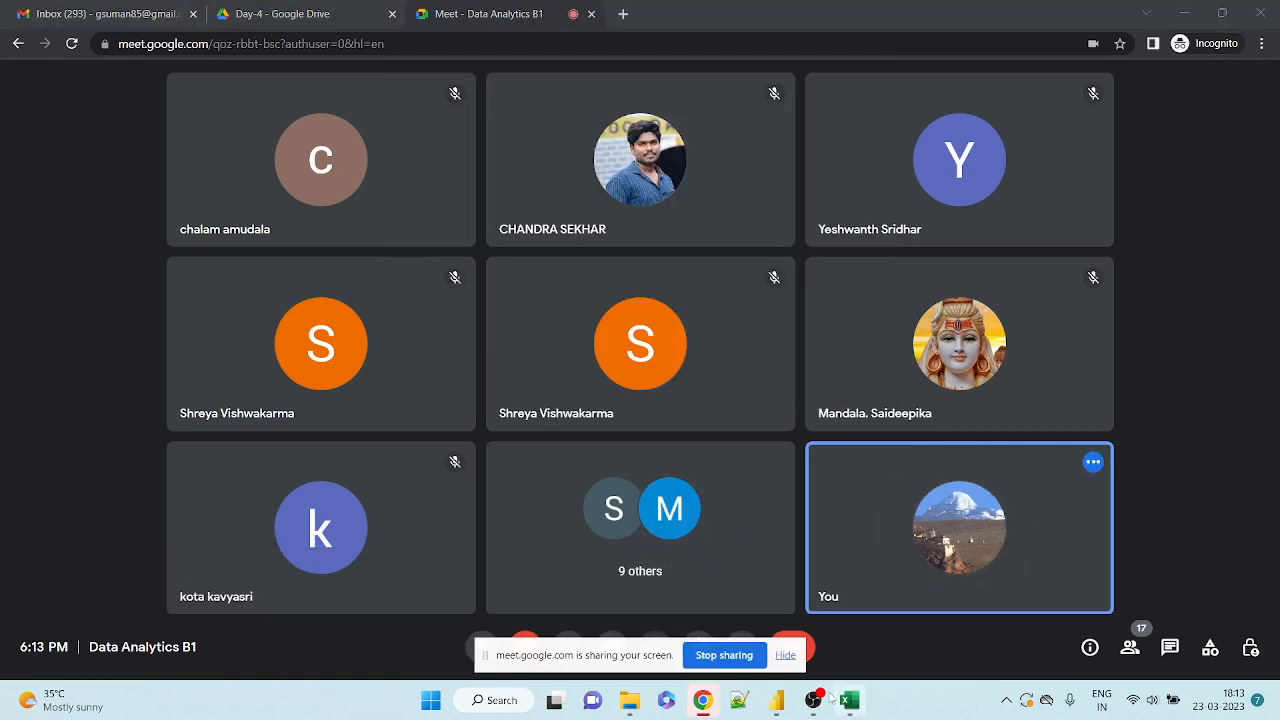
# Switch to the SaleEntries workbook in Excel and examine the header row and the first record's serial number, sale date and product.
pyautogui.click(849, 700)
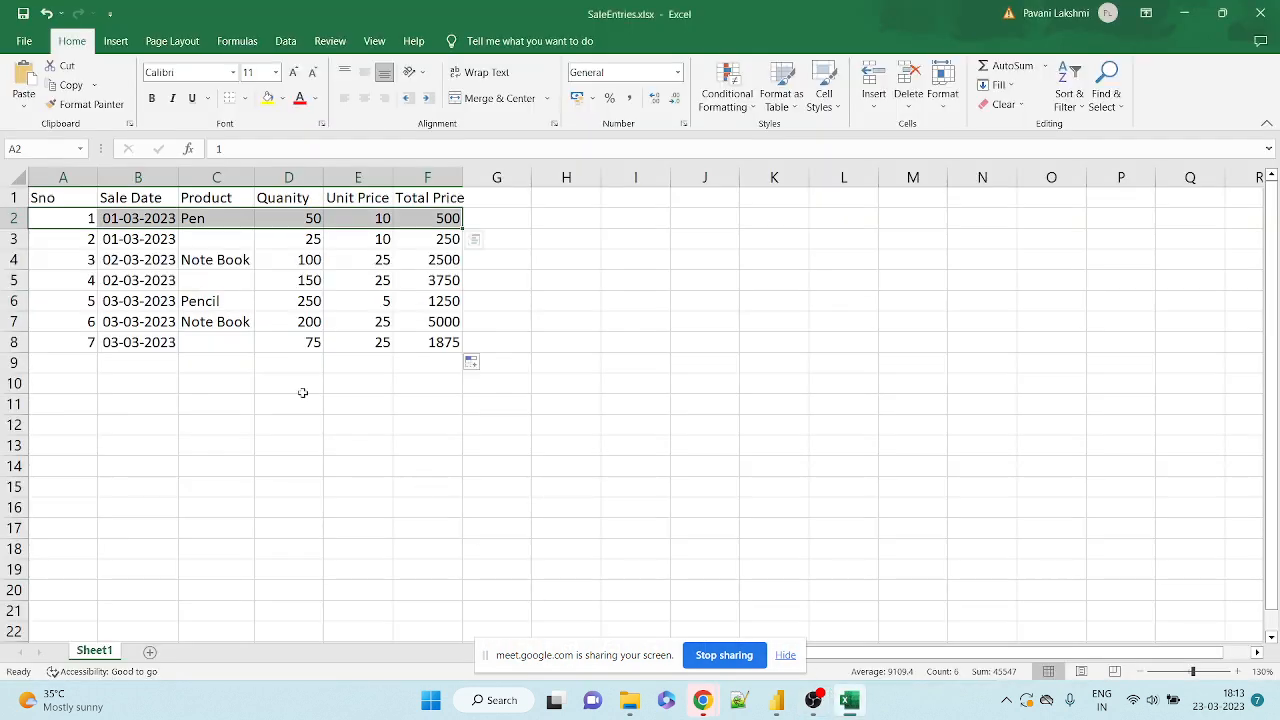
pyautogui.click(258, 338)
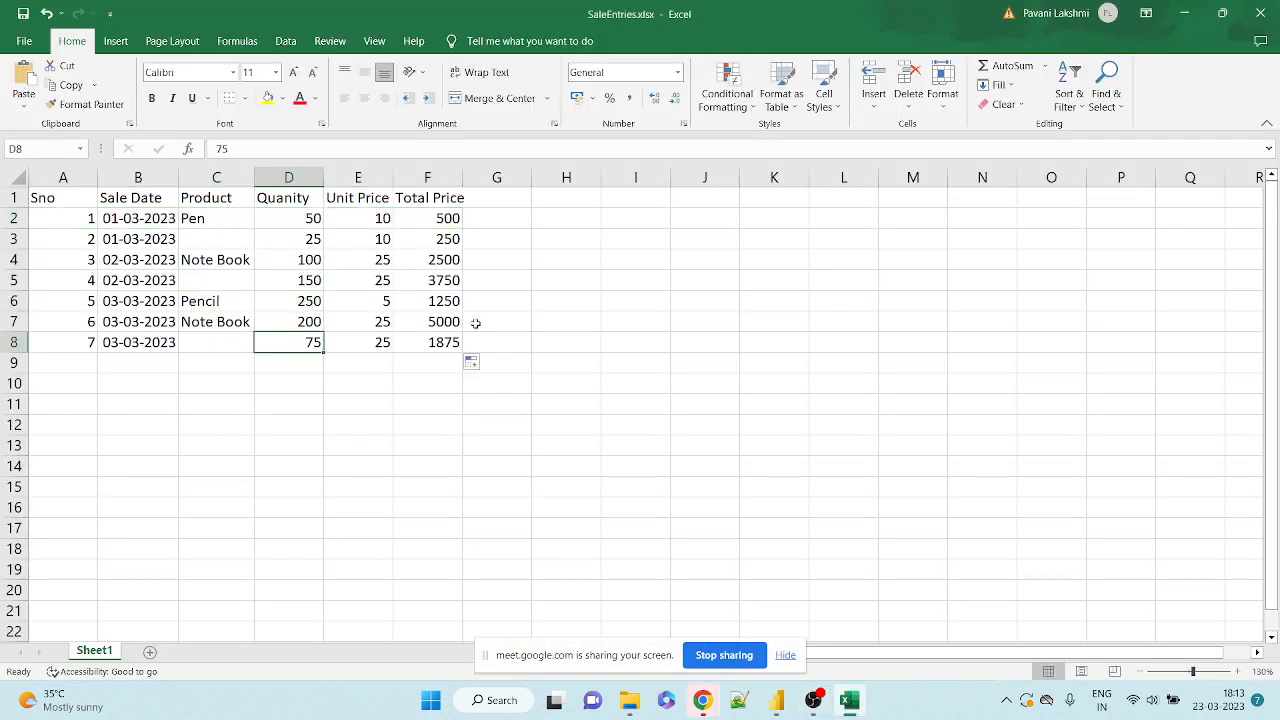
pyautogui.moveTo(446, 342); pyautogui.dragTo(50, 200)
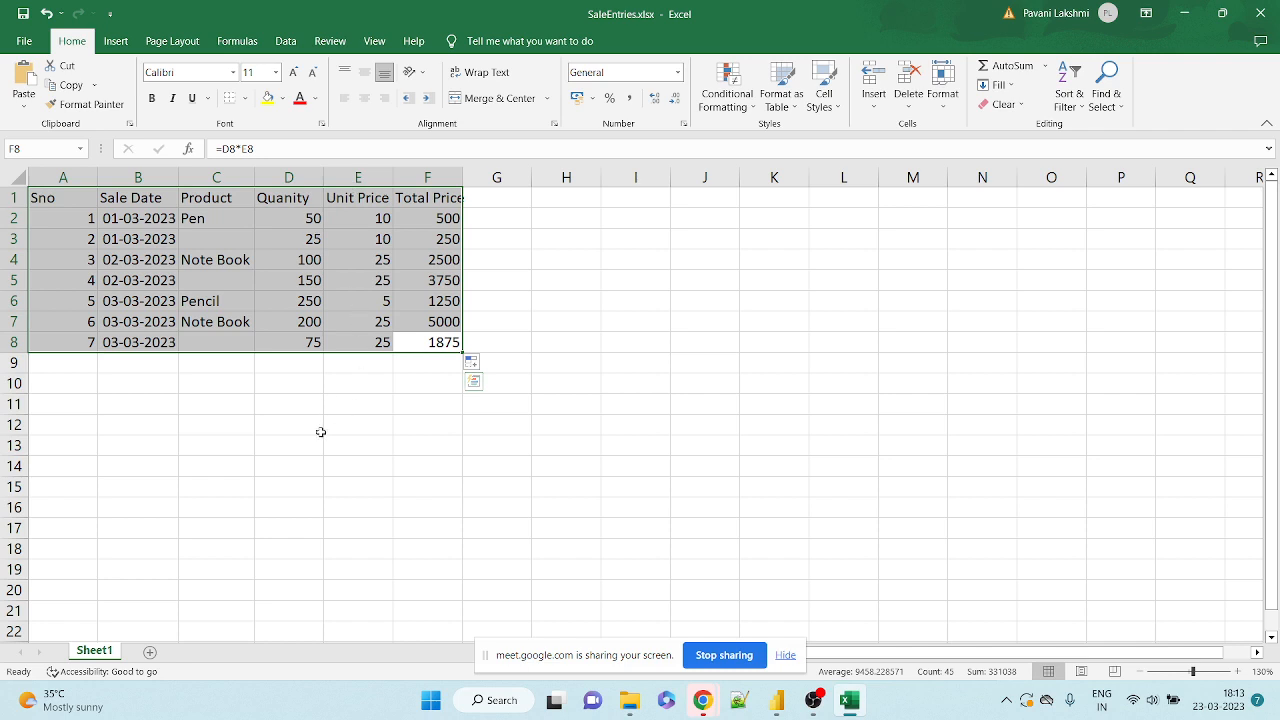
pyautogui.click(62, 258)
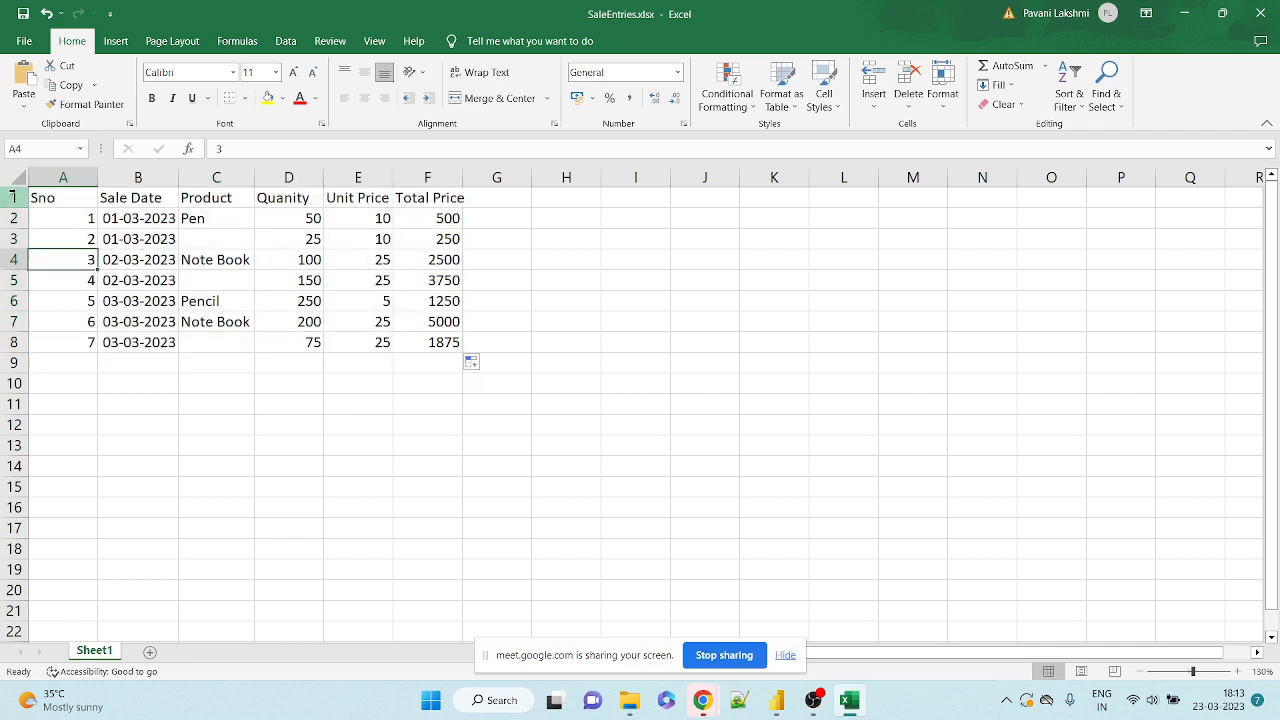
pyautogui.click(14, 195)
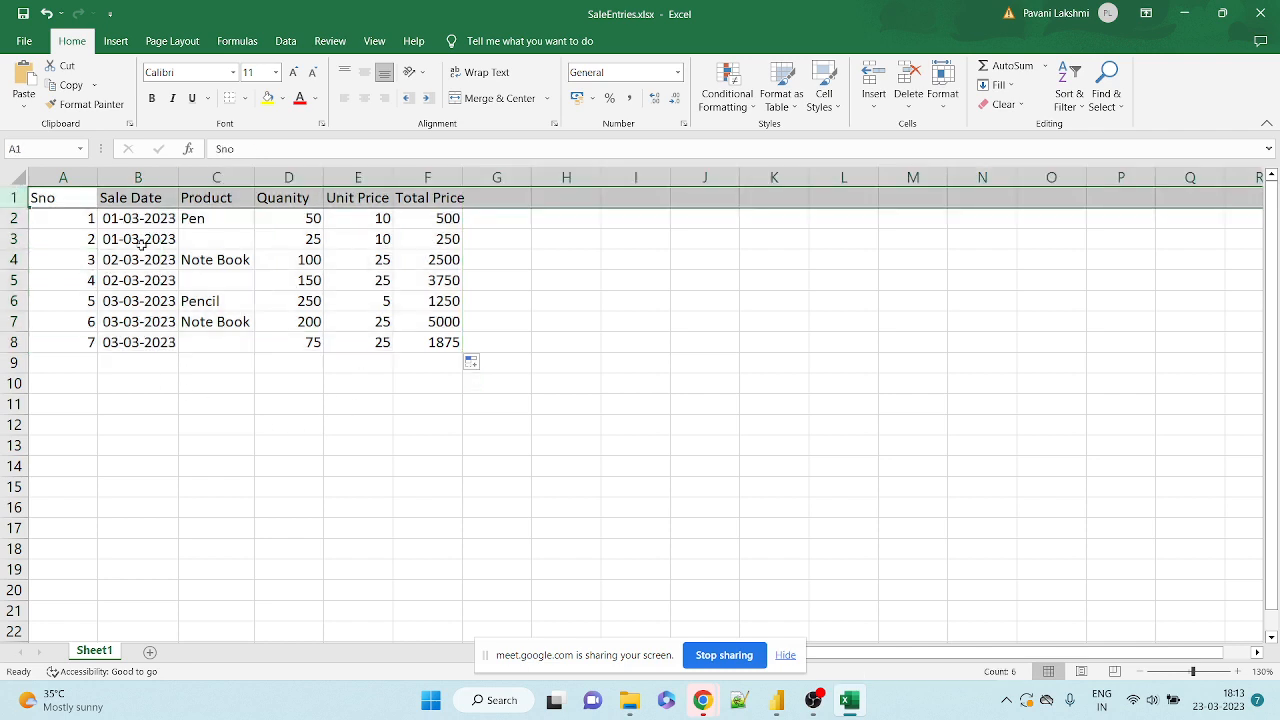
pyautogui.click(101, 245)
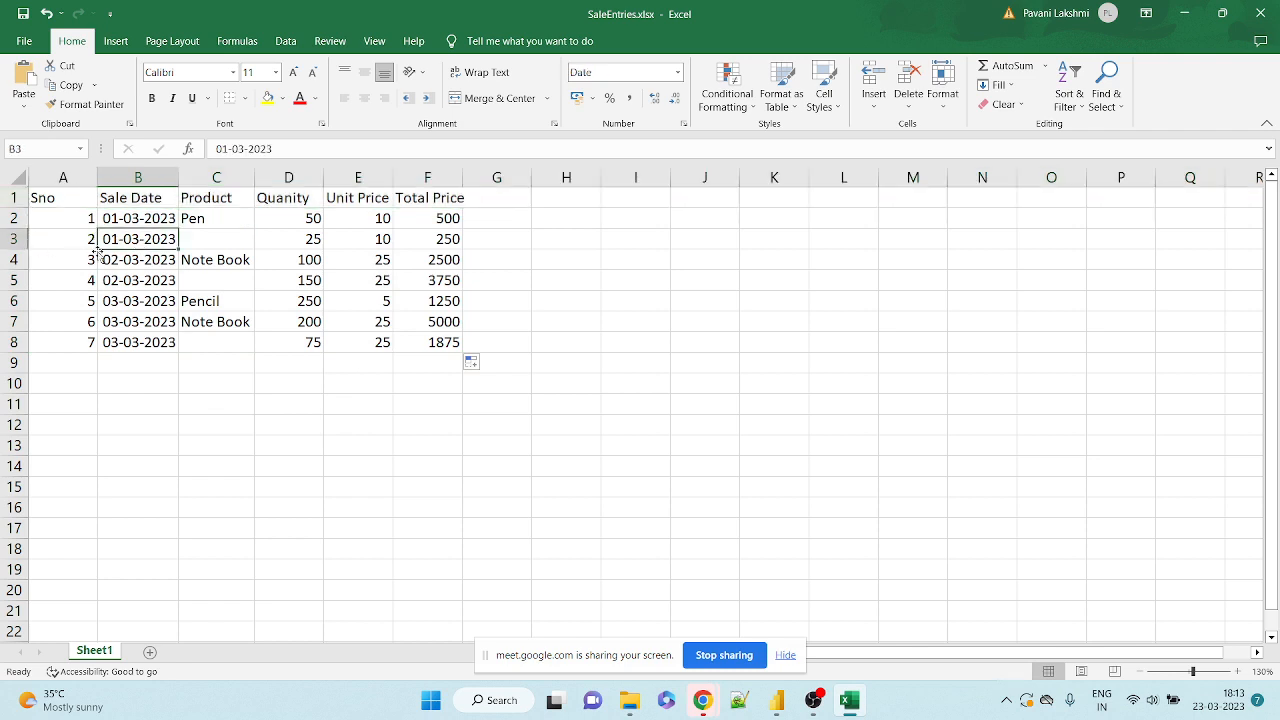
pyautogui.click(158, 218)
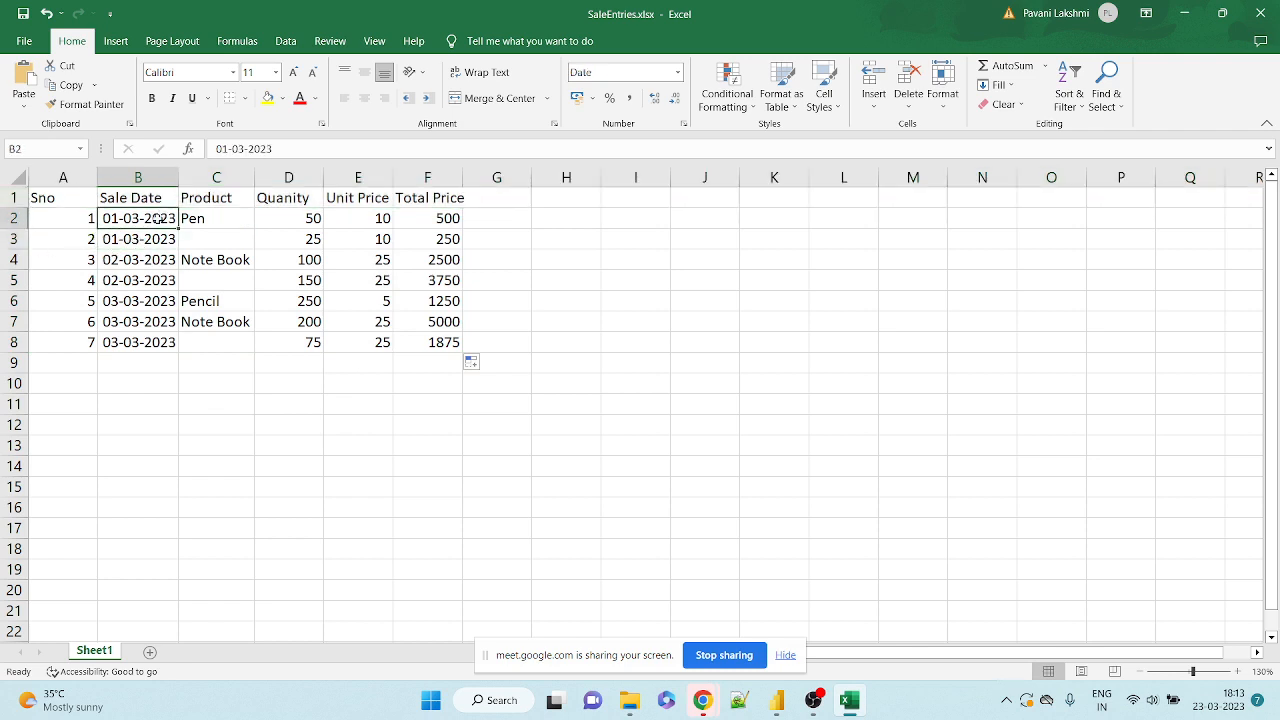
pyautogui.click(72, 221)
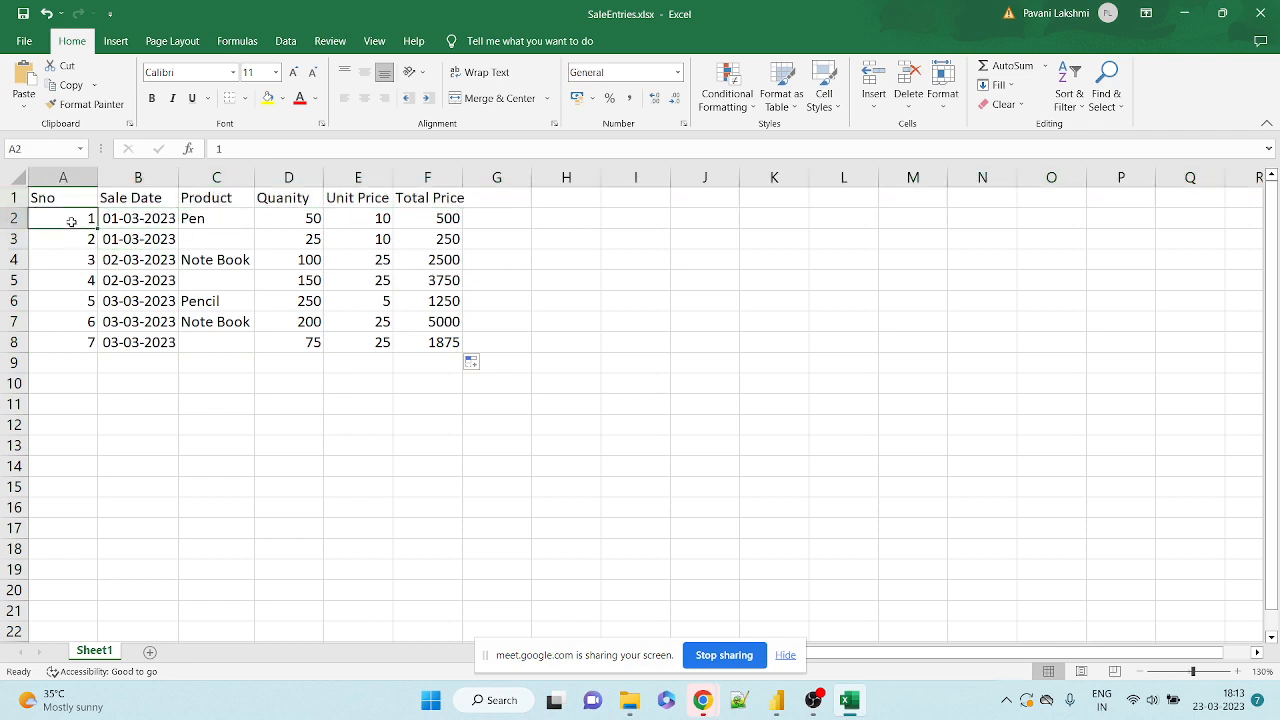
pyautogui.click(191, 219)
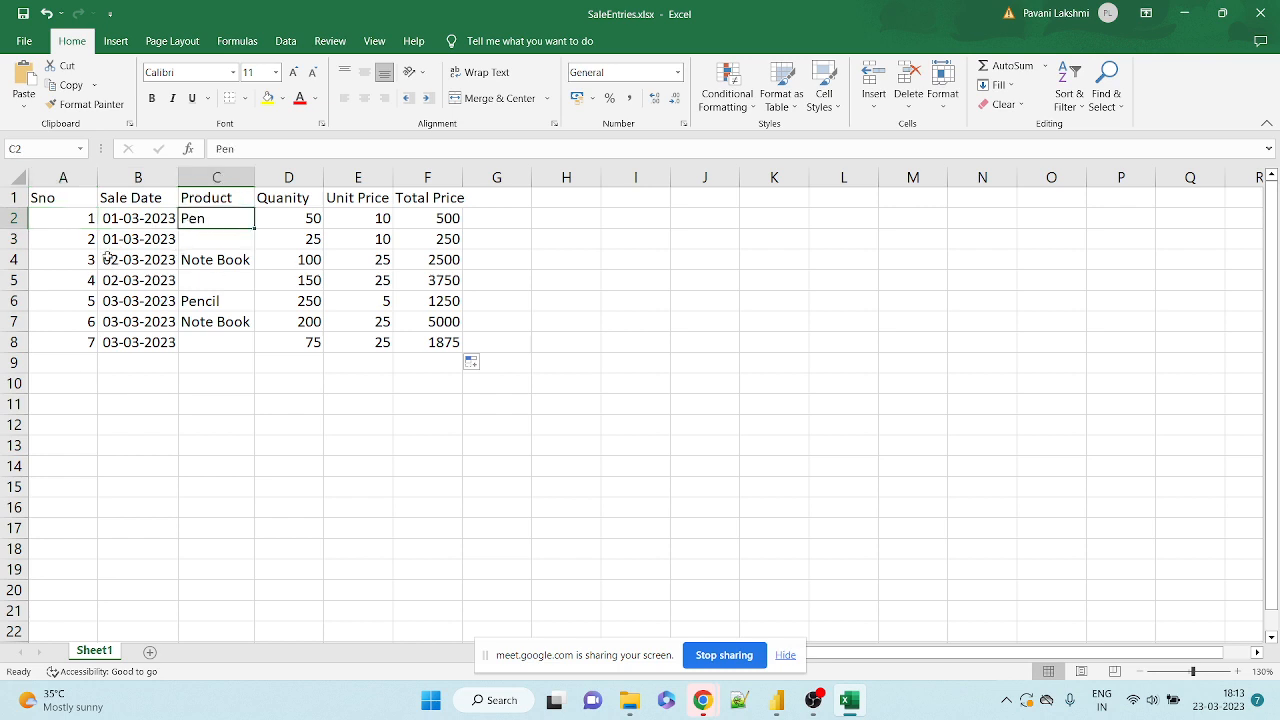
# Examine the pen record's quantity, unit price and total price formula in row 2, and the whole sales table A1:F8.
pyautogui.click(13, 218)
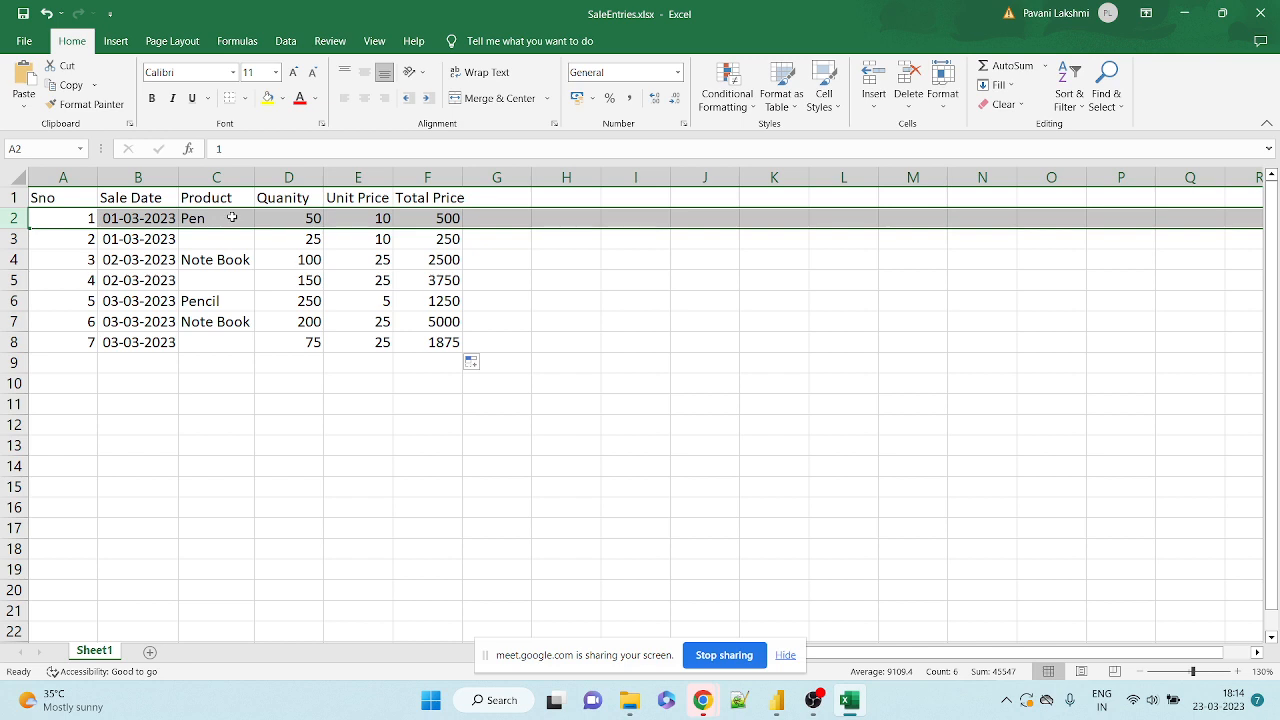
pyautogui.click(114, 222)
pyautogui.click(280, 220)
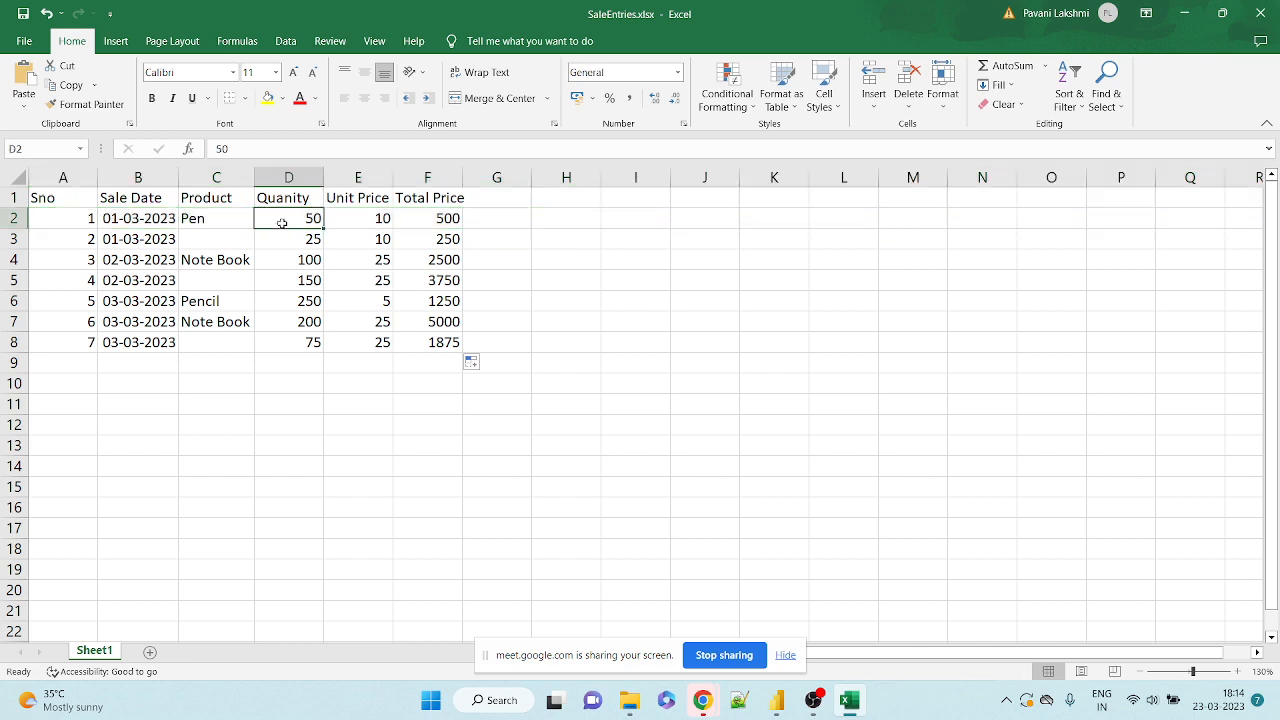
pyautogui.click(376, 222)
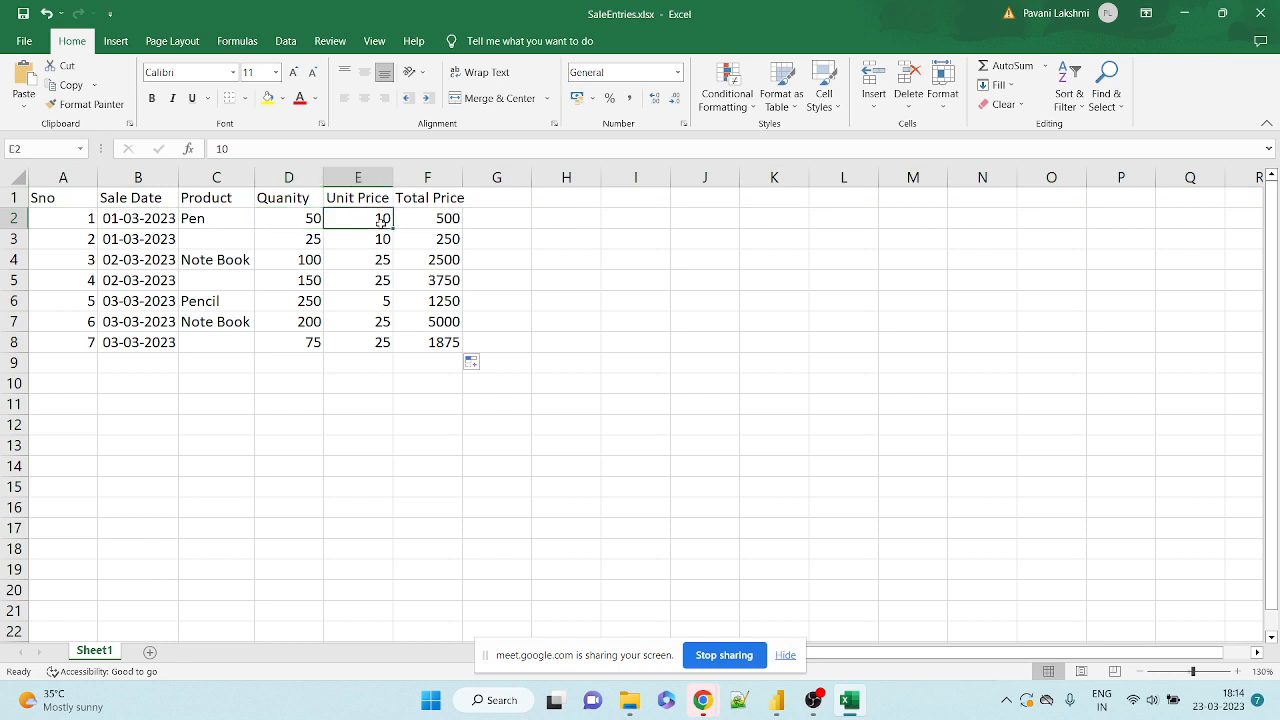
pyautogui.click(448, 220)
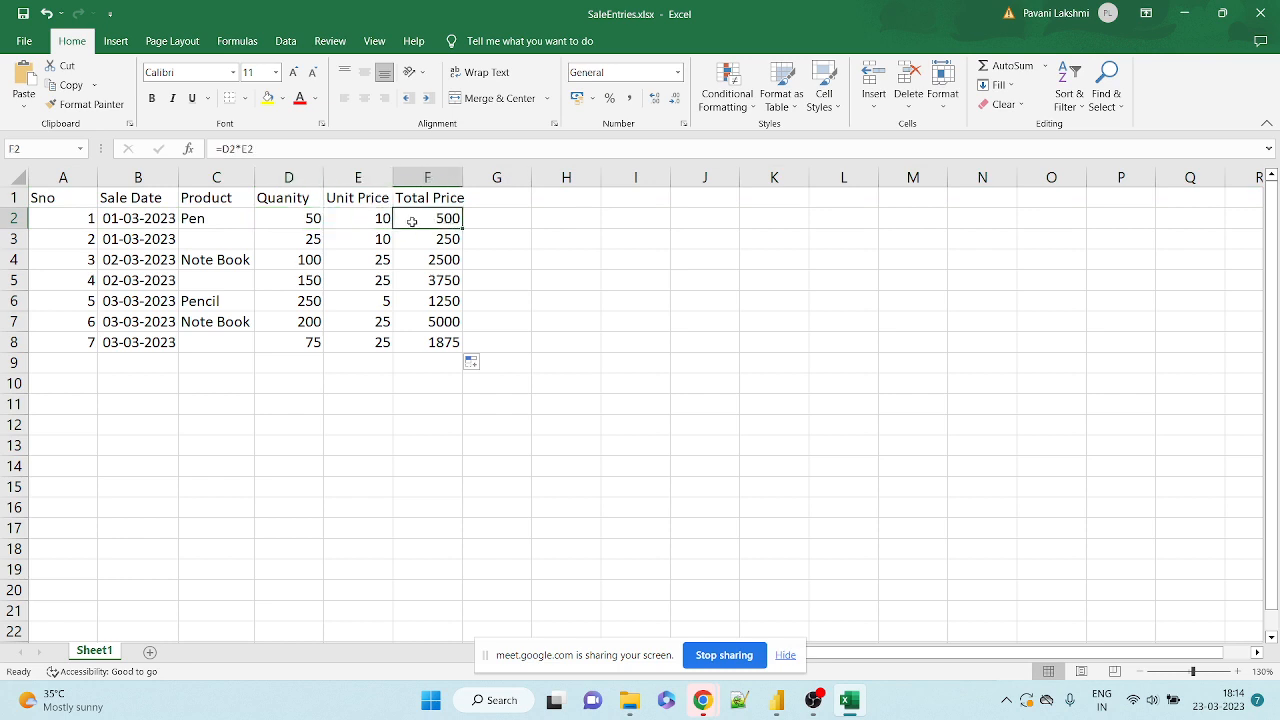
pyautogui.moveTo(408, 217)
pyautogui.mouseDown()
pyautogui.moveTo(109, 237)
pyautogui.moveTo(393, 212)
pyautogui.mouseUp()
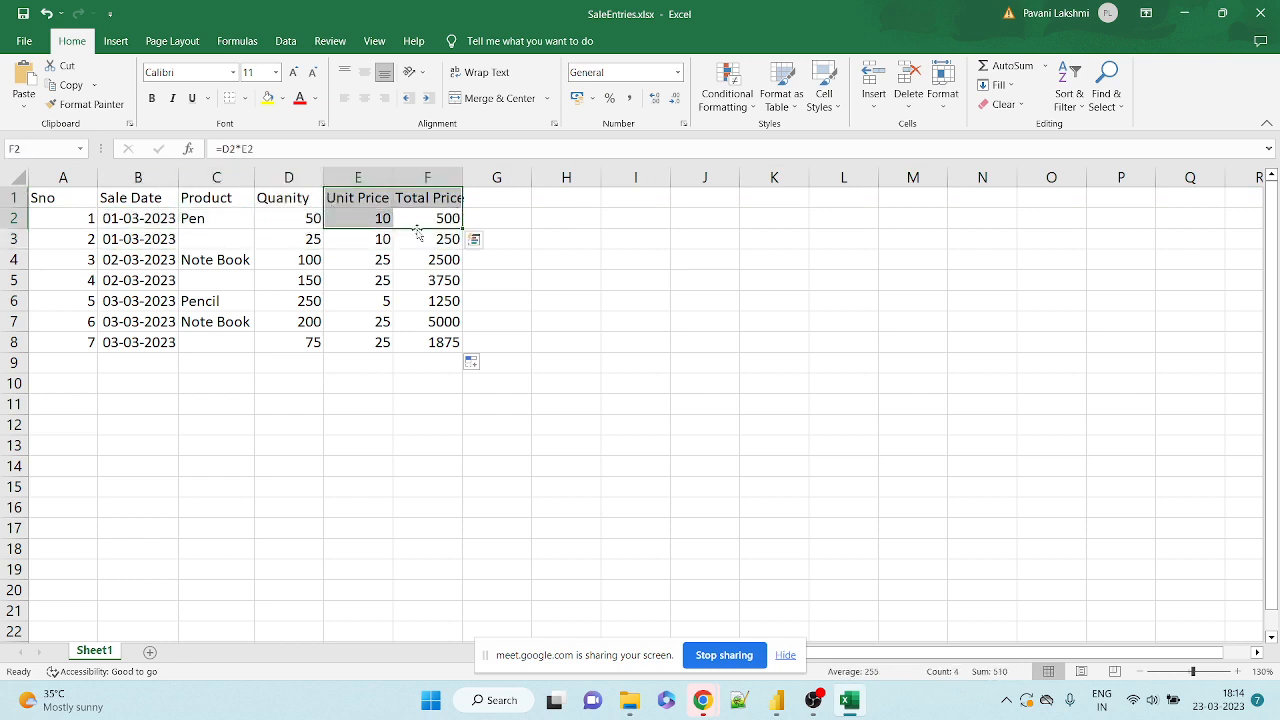
pyautogui.click(417, 219)
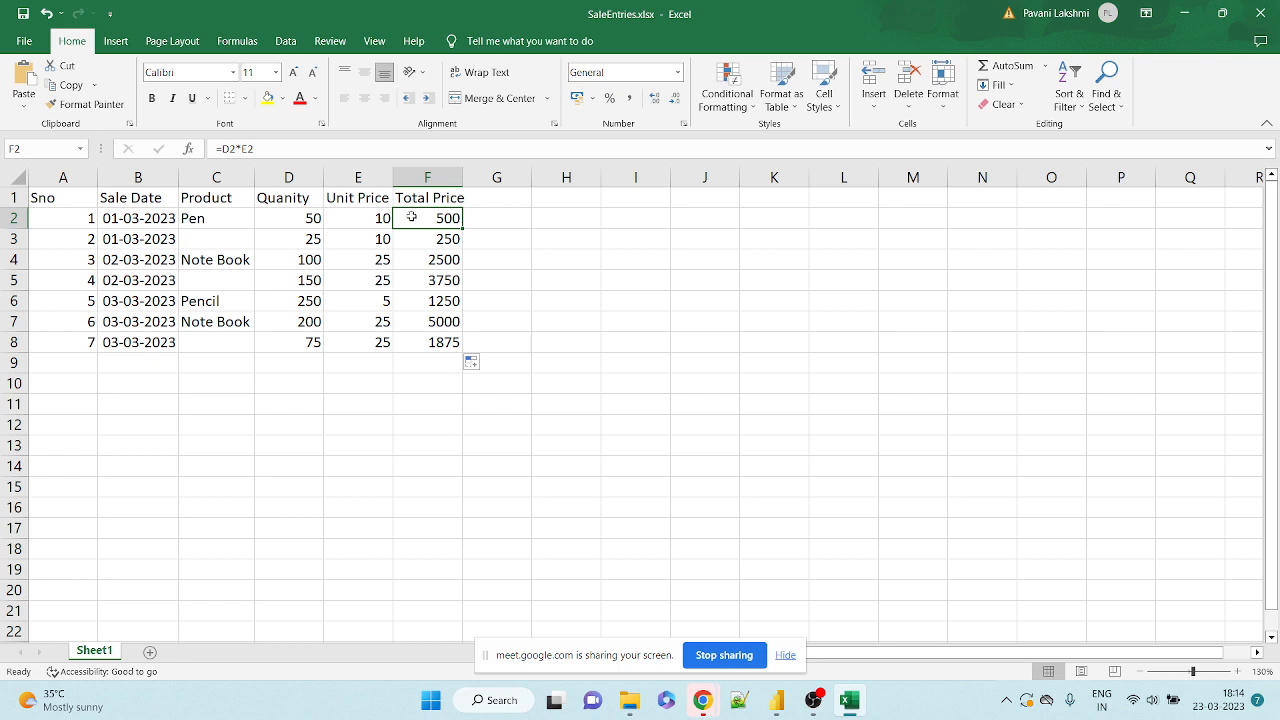
pyautogui.click(388, 220)
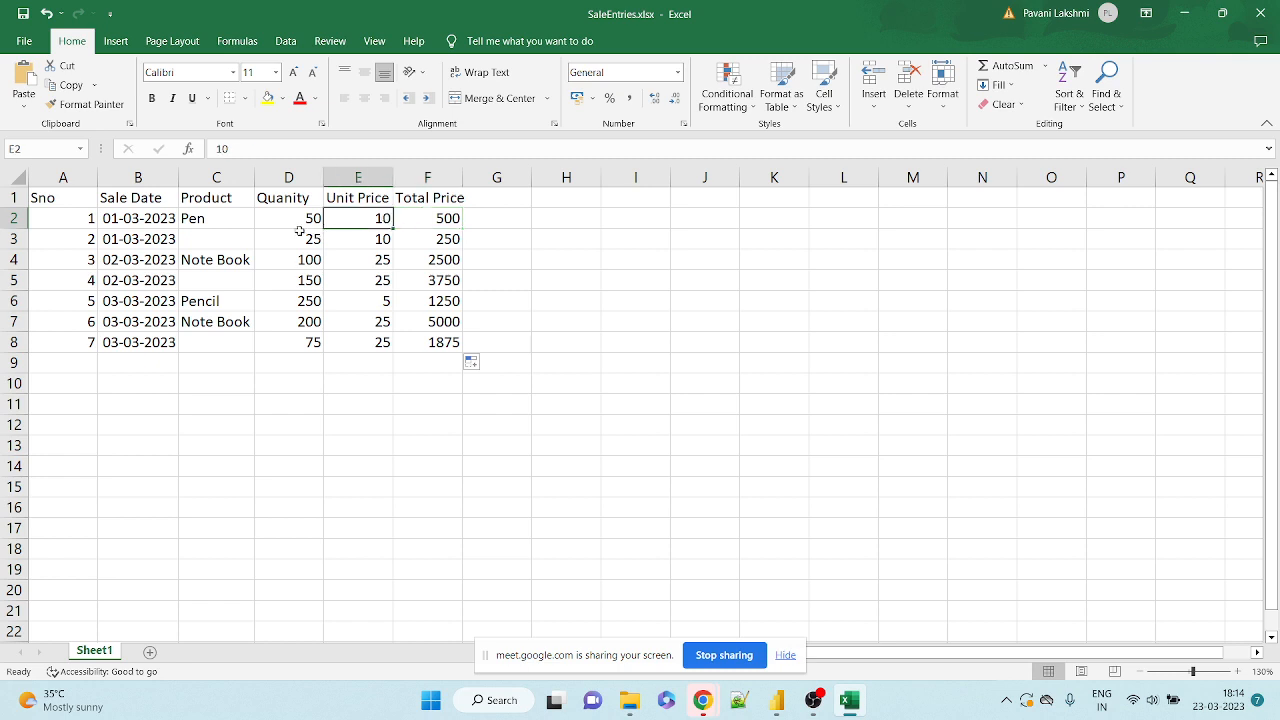
pyautogui.click(13, 217)
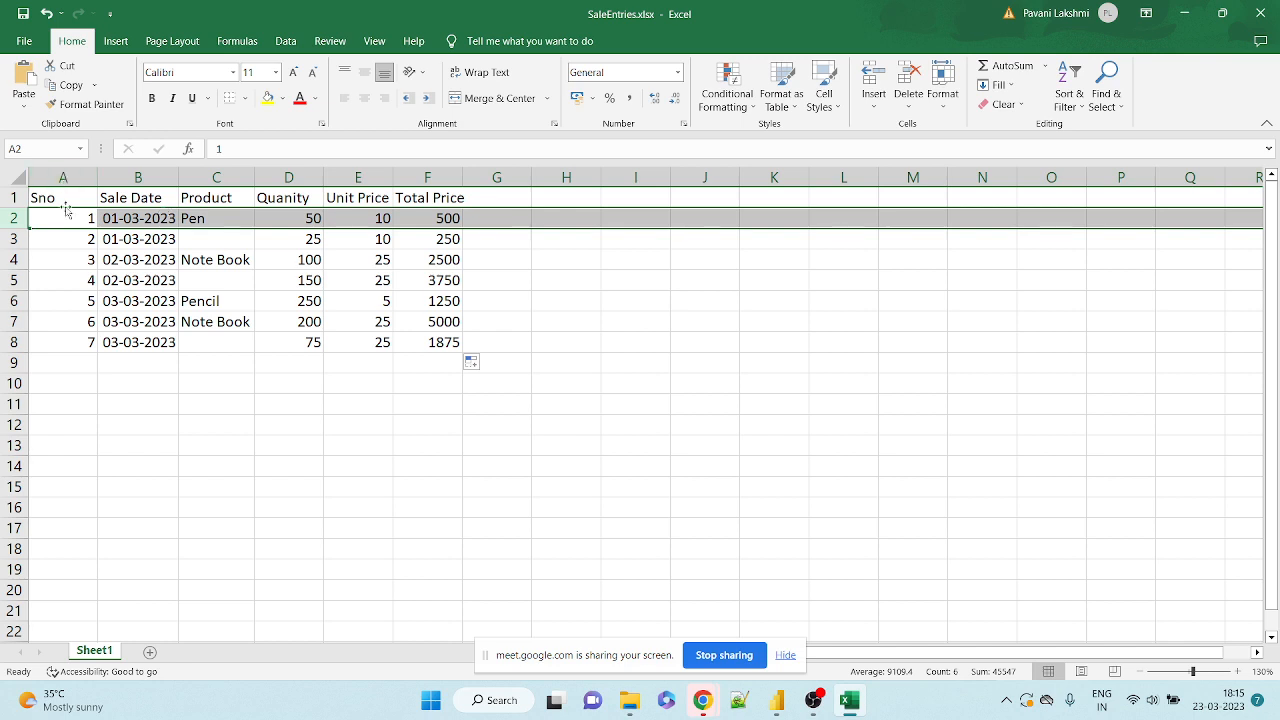
pyautogui.moveTo(65, 199); pyautogui.dragTo(411, 333)
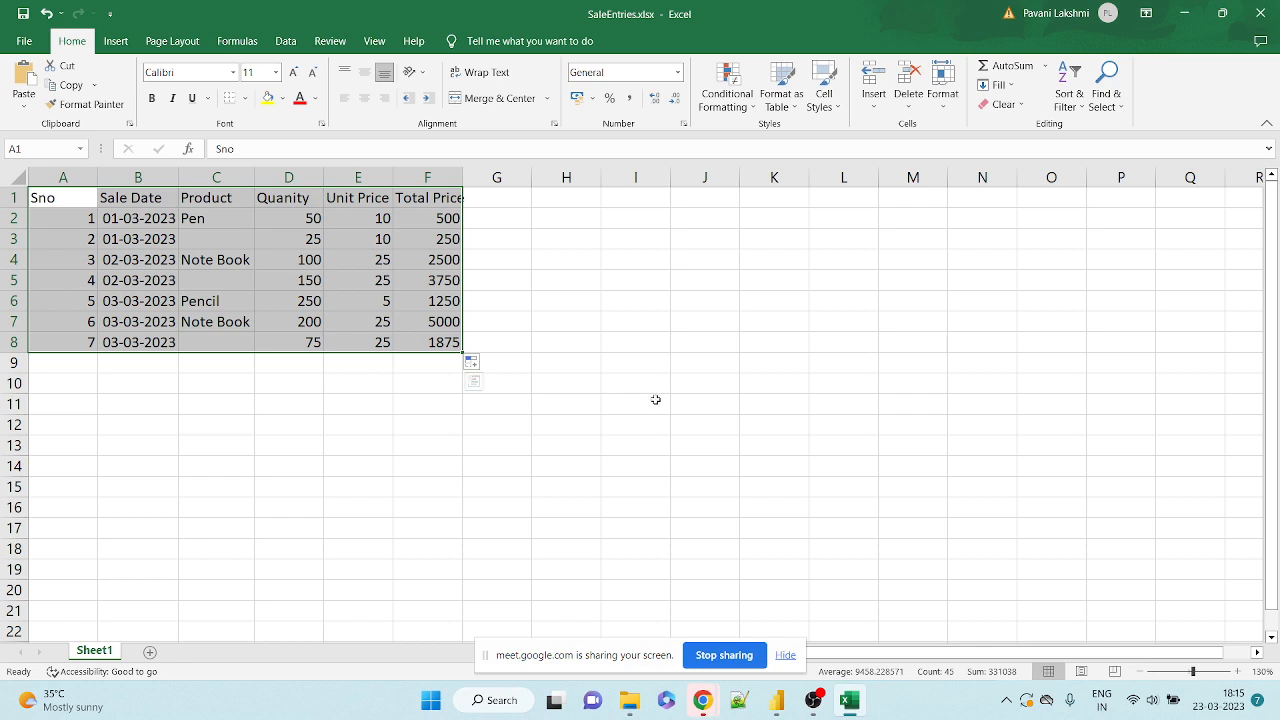
pyautogui.click(319, 440)
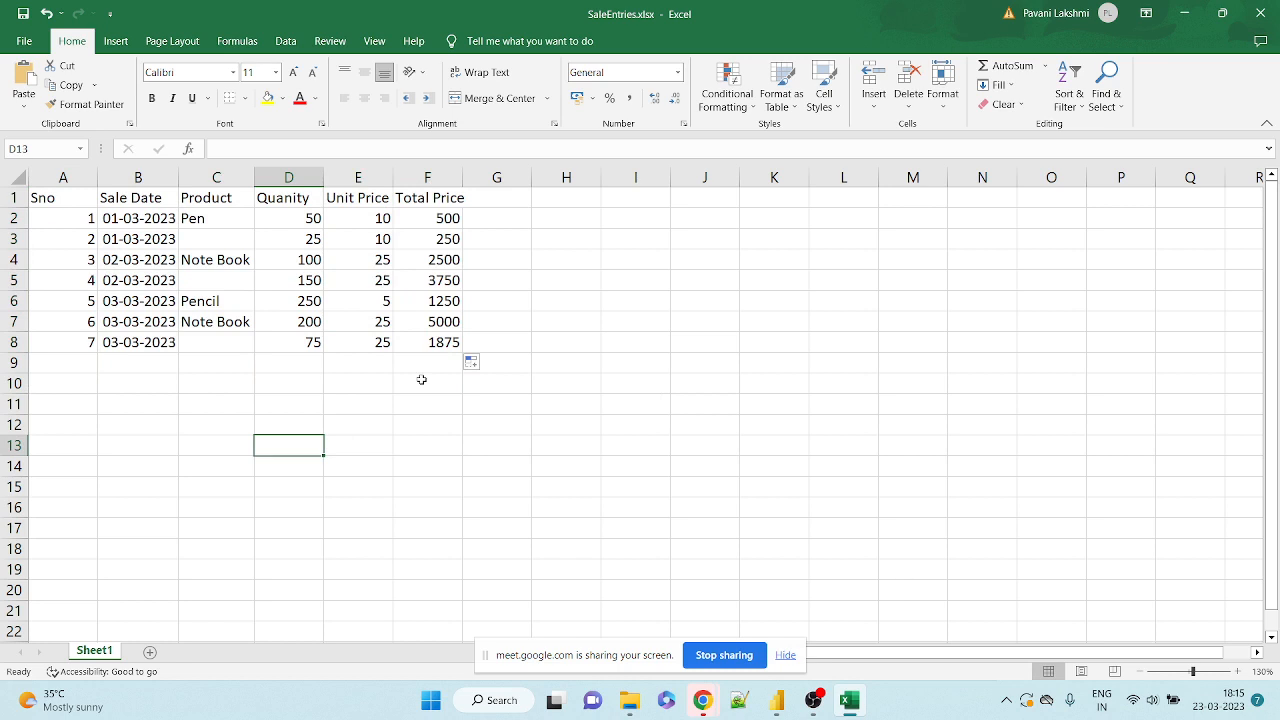
# Admit the waiting participants to the Google Meet call in Chrome and return to the SaleEntries workbook in Excel.
pyautogui.click(705, 702)
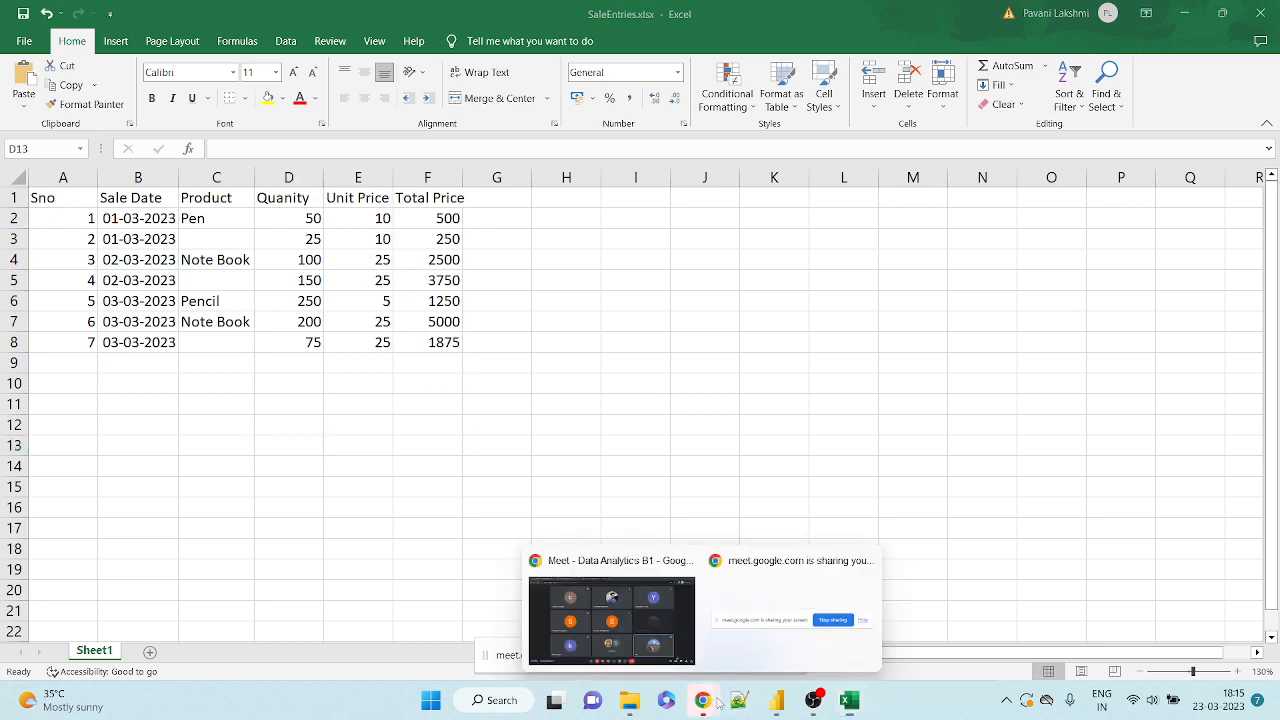
pyautogui.click(617, 636)
pyautogui.click(811, 155)
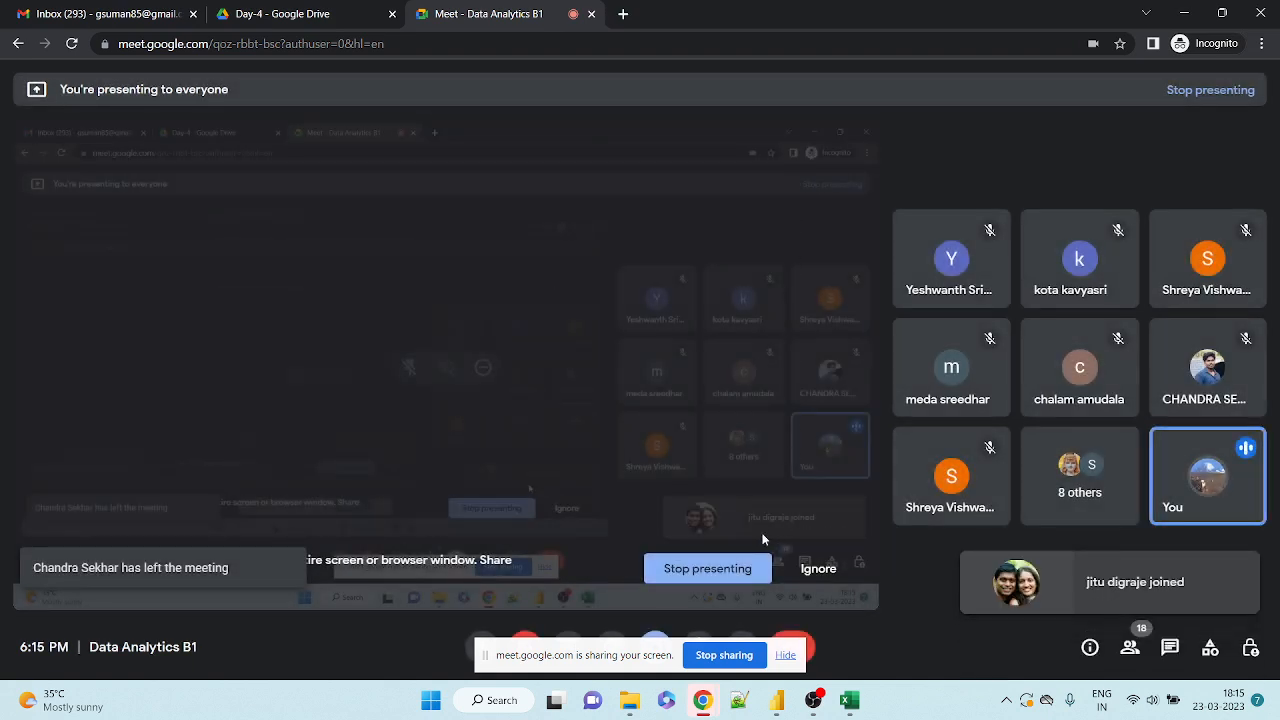
pyautogui.hotkey('alt', 'Tab')
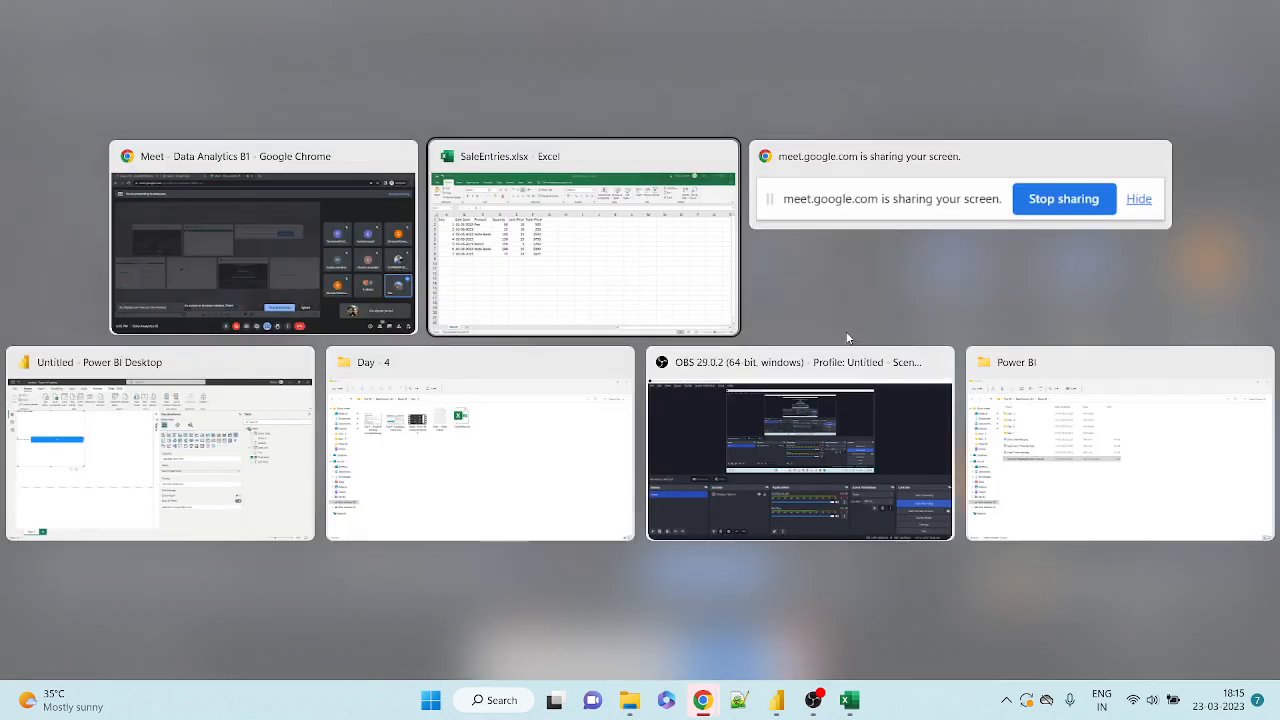
pyautogui.click(590, 284)
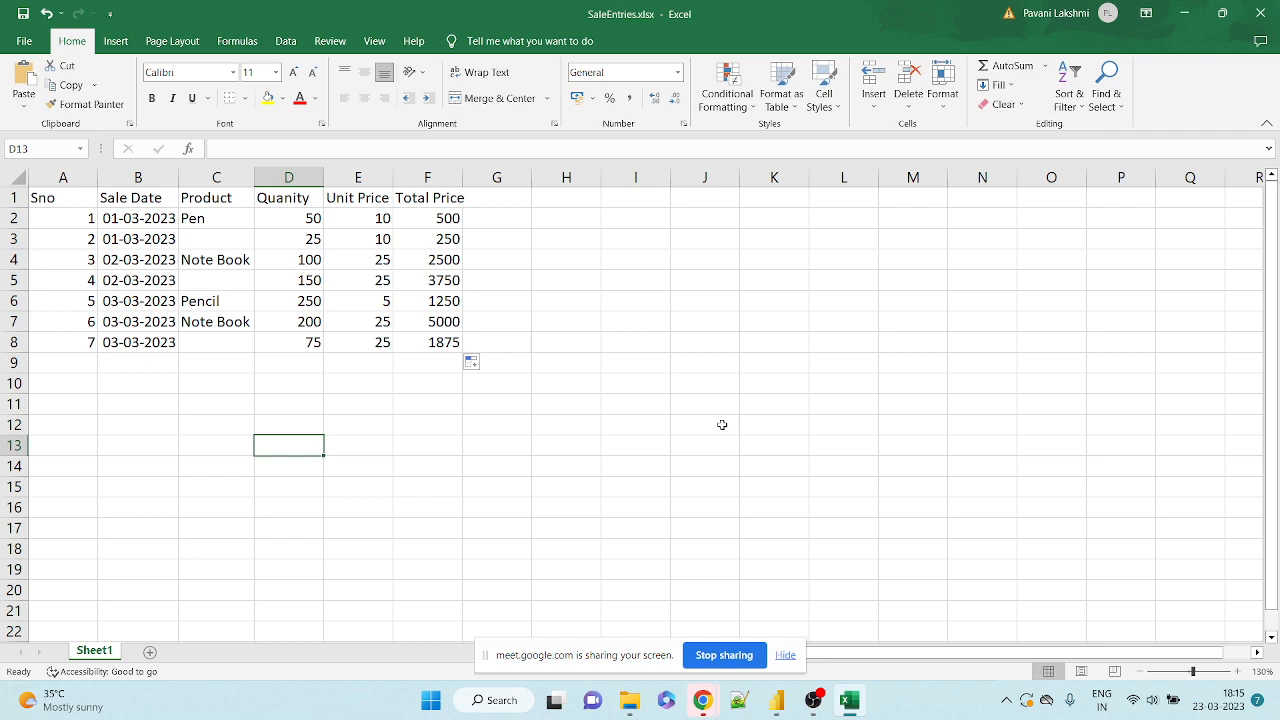
pyautogui.hotkey('alt', 'Tab')
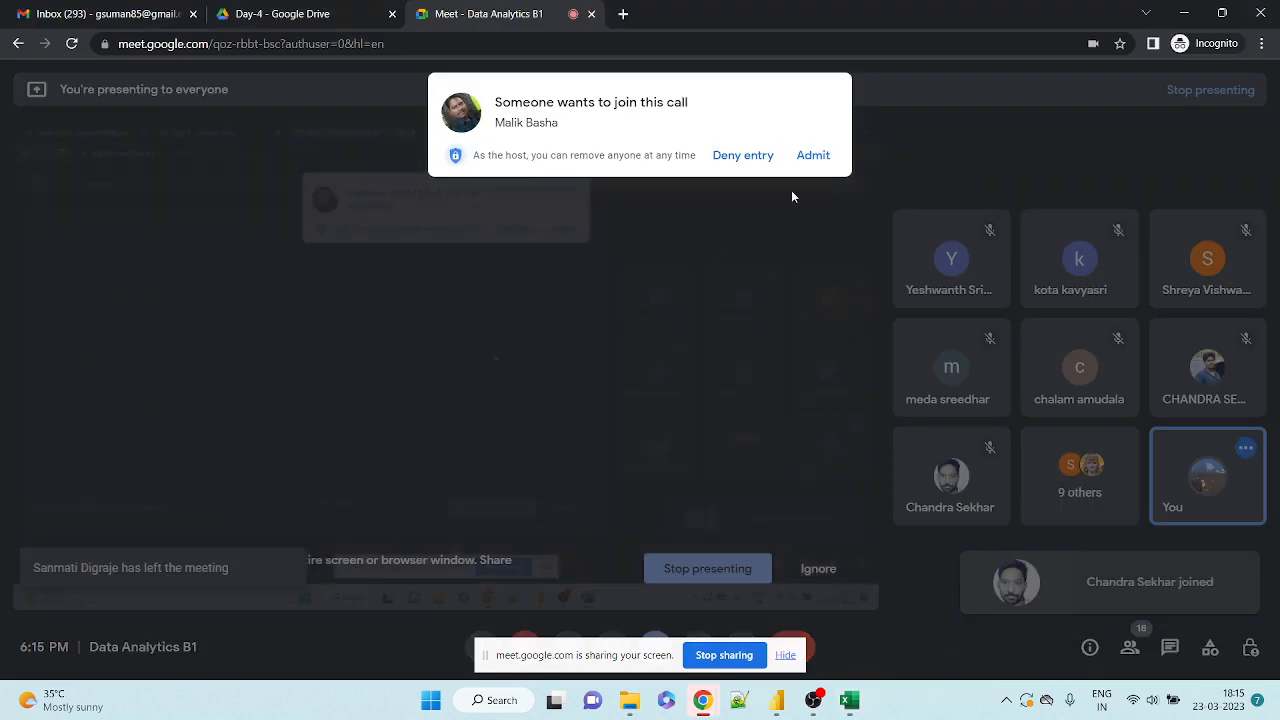
pyautogui.click(813, 155)
pyautogui.hotkey('alt', 'Tab')
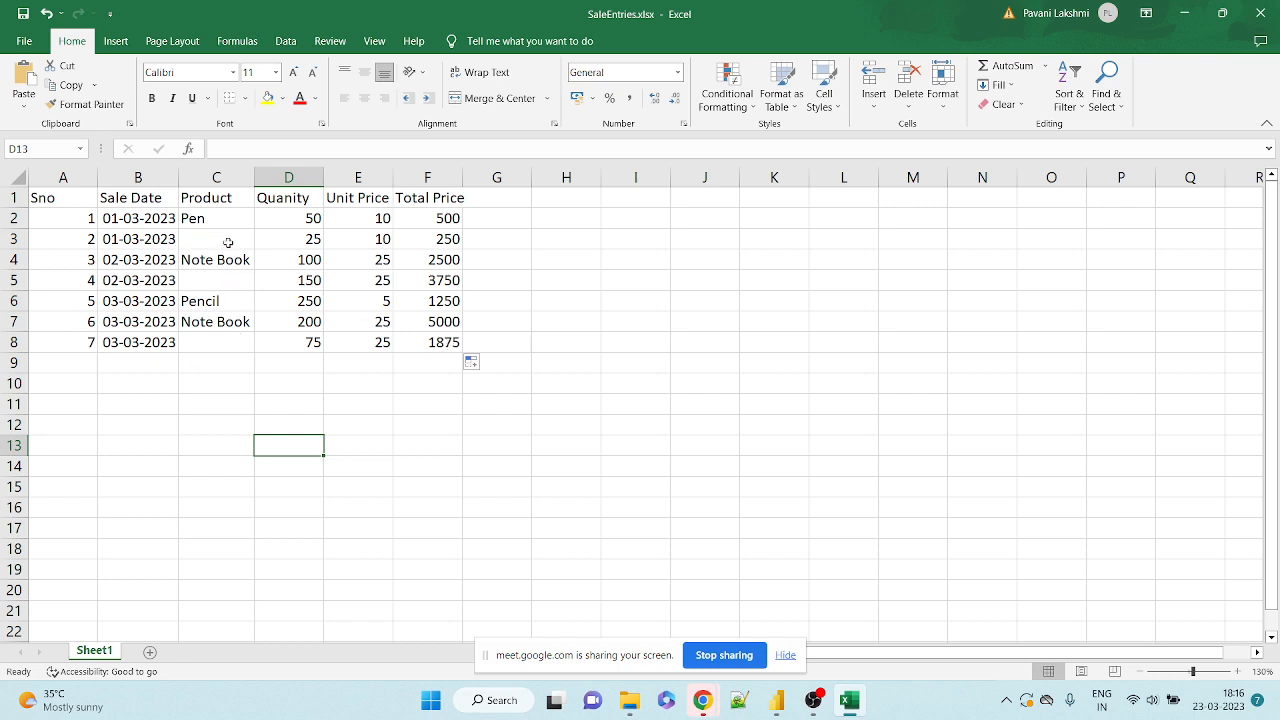
# Fill the blank Product cell C3 by copying Pen from C2.
pyautogui.moveTo(63, 196); pyautogui.dragTo(430, 342)
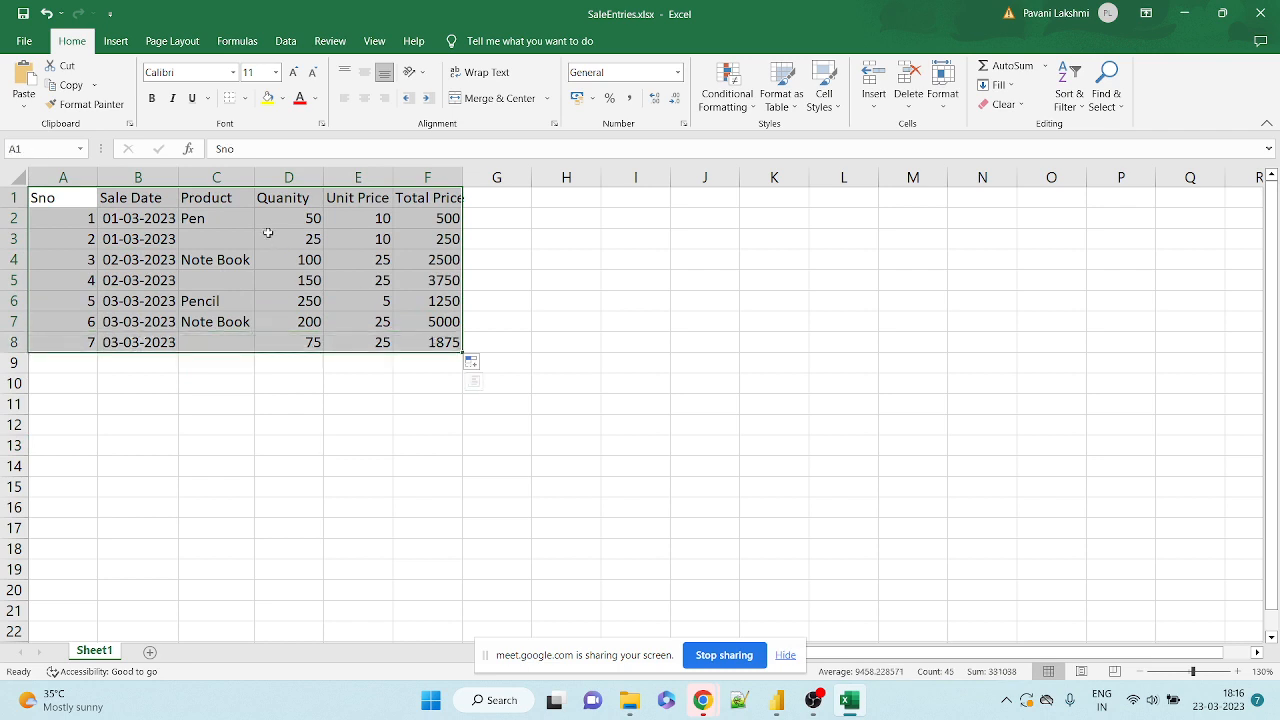
pyautogui.click(245, 220)
pyautogui.hotkey('ctrl', 'c')
pyautogui.press('Down')
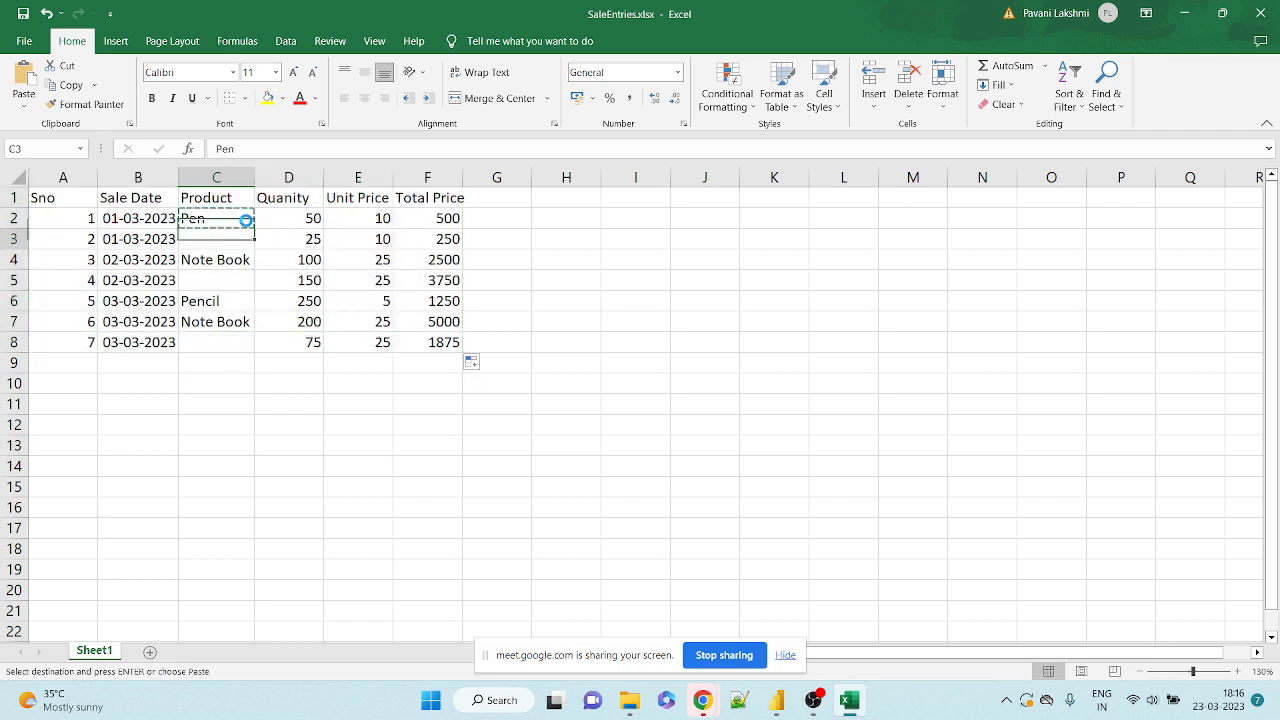
pyautogui.hotkey('ctrl', 'v')
# Fill the blank Product cells C5 and C8 with Note Book, copied from the cells directly above them.
pyautogui.click(191, 255)
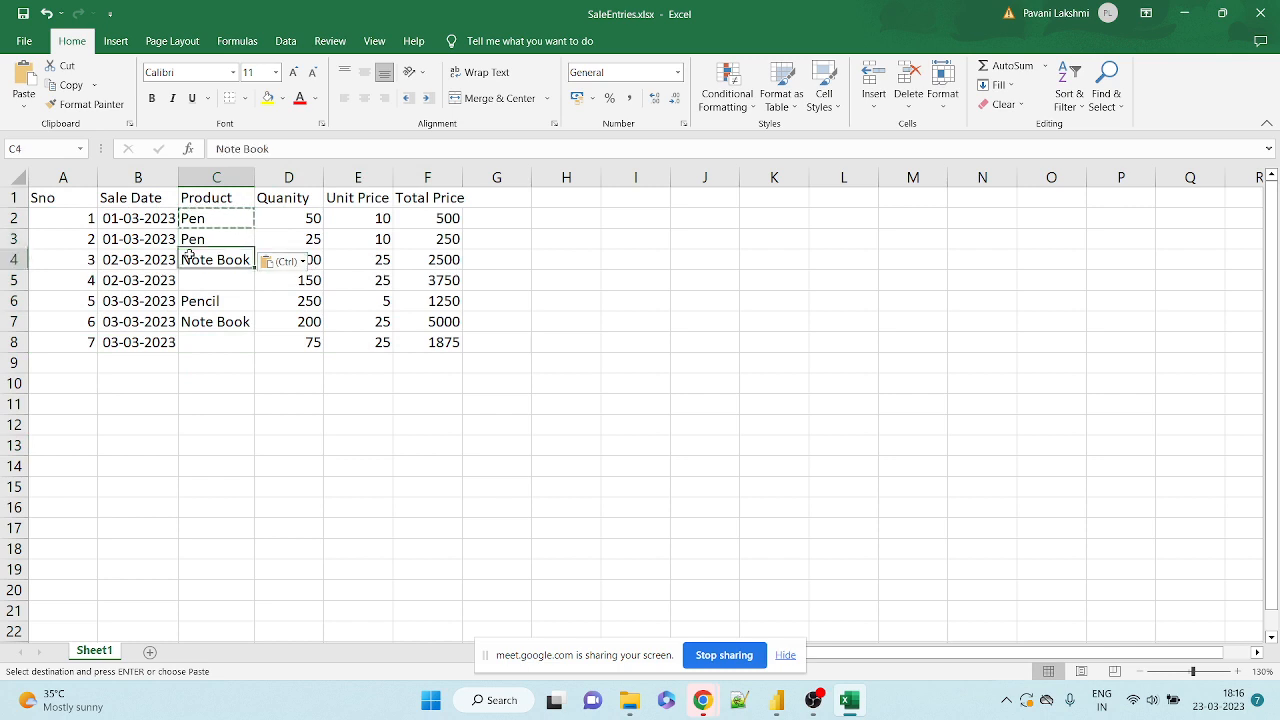
pyautogui.hotkey('ctrl', 'c')
pyautogui.click(192, 278)
pyautogui.hotkey('ctrl', 'v')
pyautogui.press('Down')
pyautogui.press('Down')
pyautogui.hotkey('ctrl', 'c')
pyautogui.press('Down')
pyautogui.hotkey('ctrl', 'v')
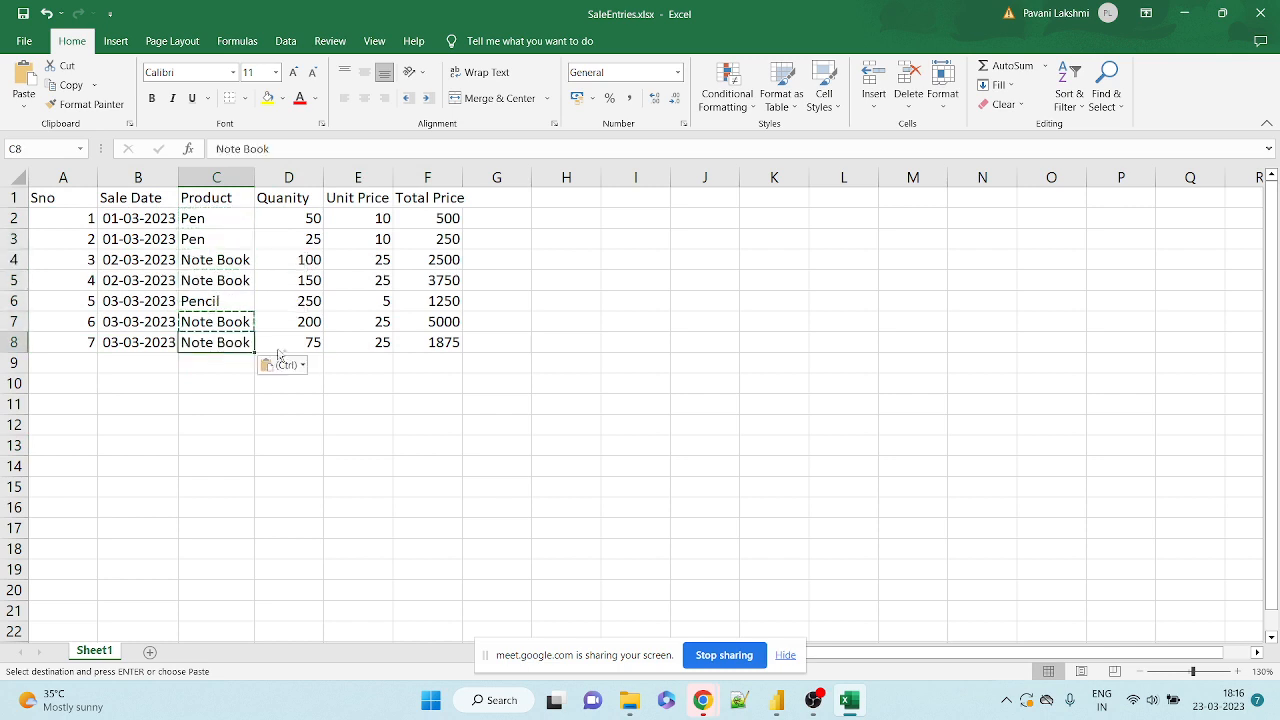
pyautogui.click(486, 340)
pyautogui.click(282, 287)
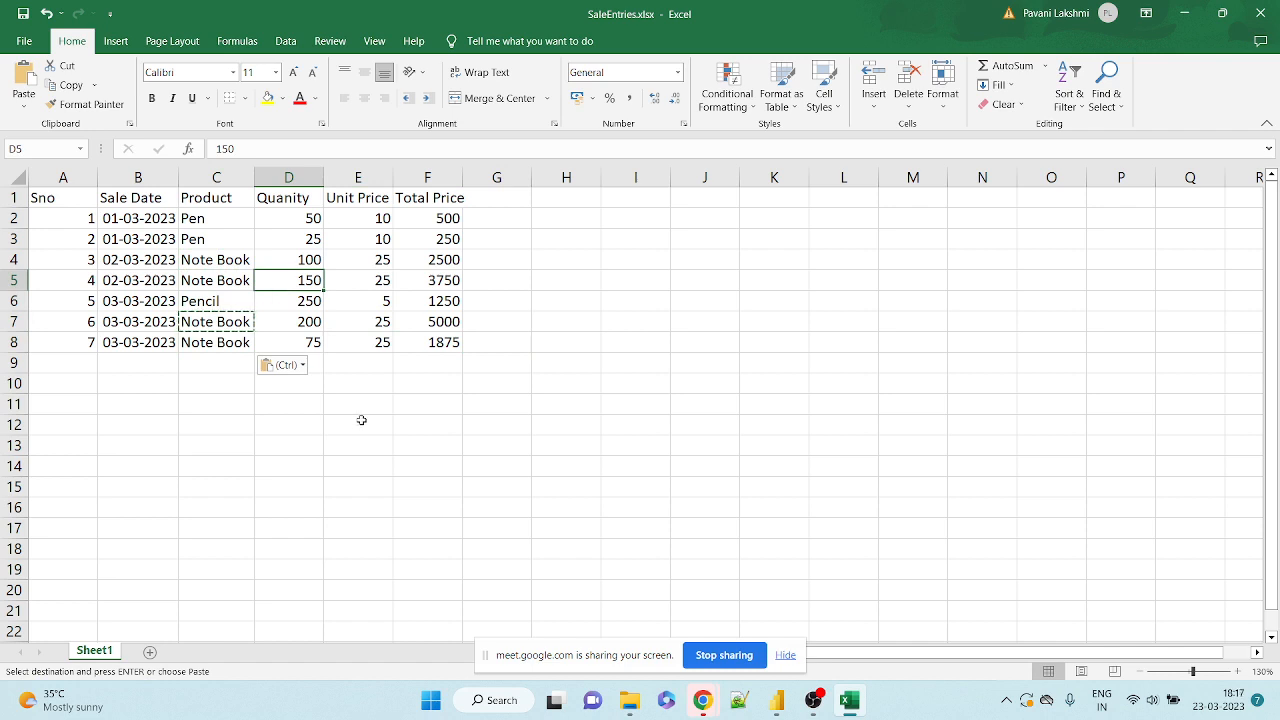
# Apply all borders to the sales table A1:F8.
pyautogui.click(234, 400)
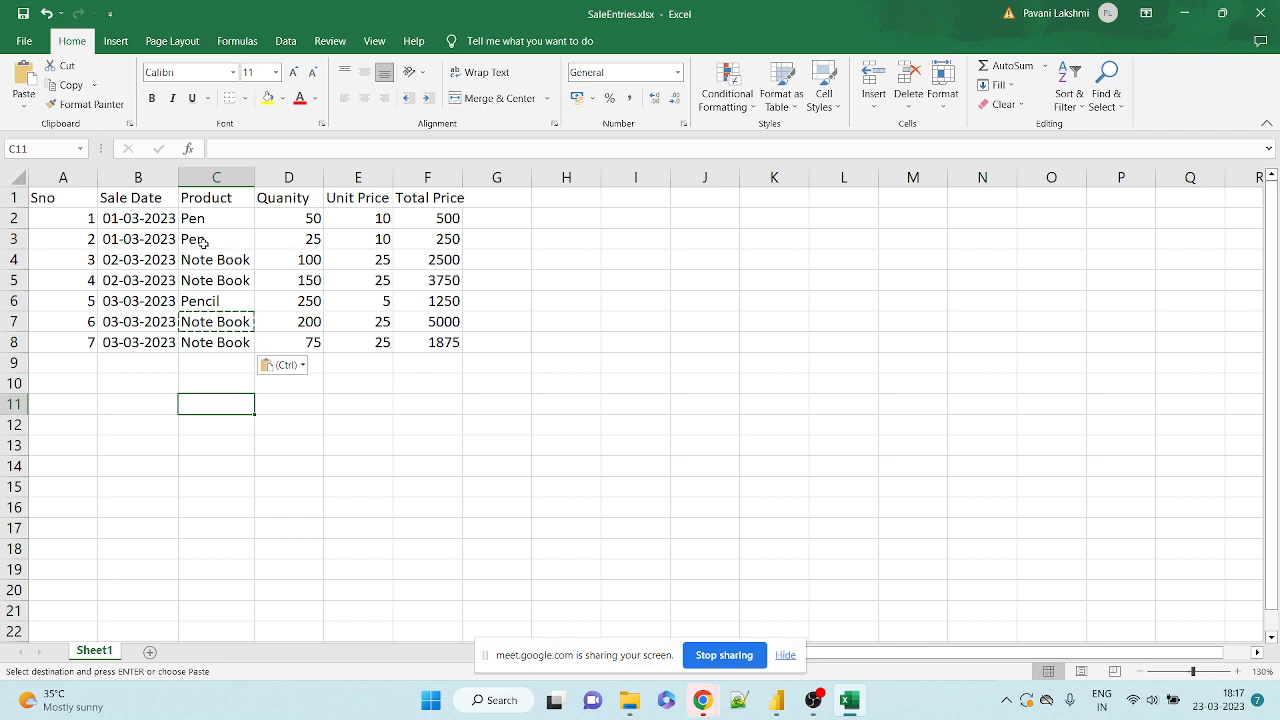
pyautogui.click(202, 241)
pyautogui.moveTo(71, 190); pyautogui.dragTo(455, 342)
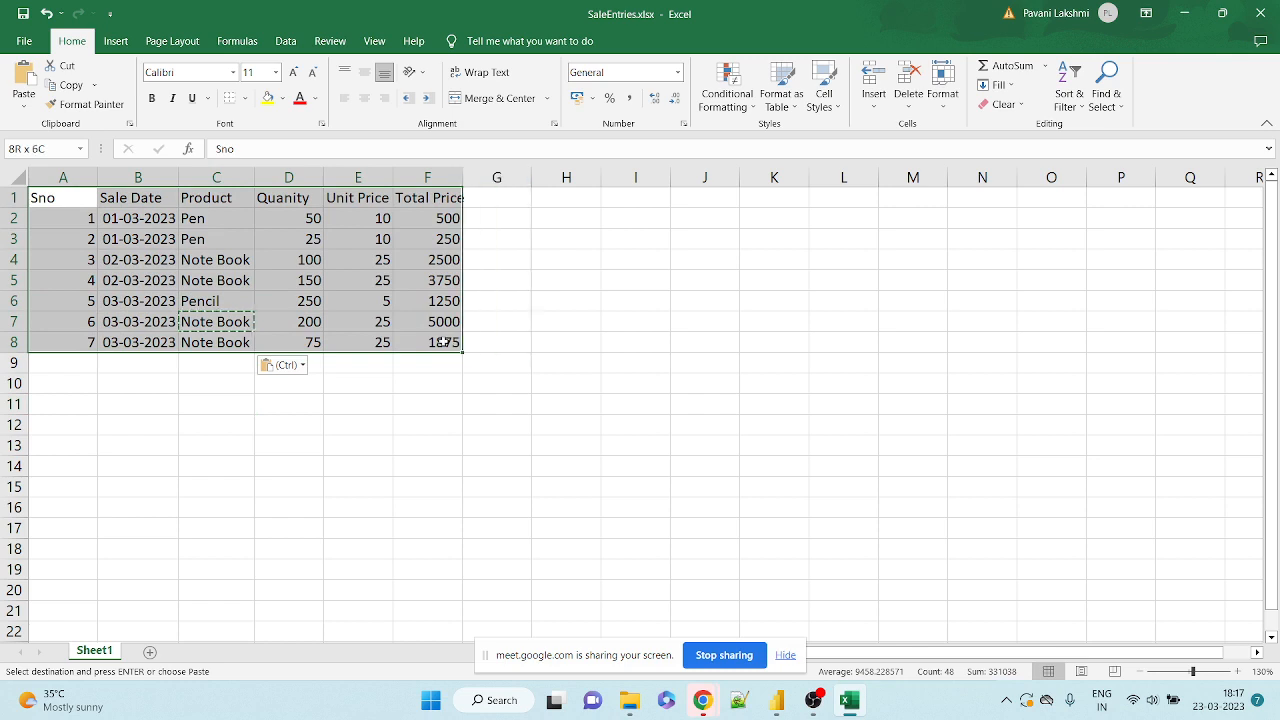
pyautogui.click(245, 98)
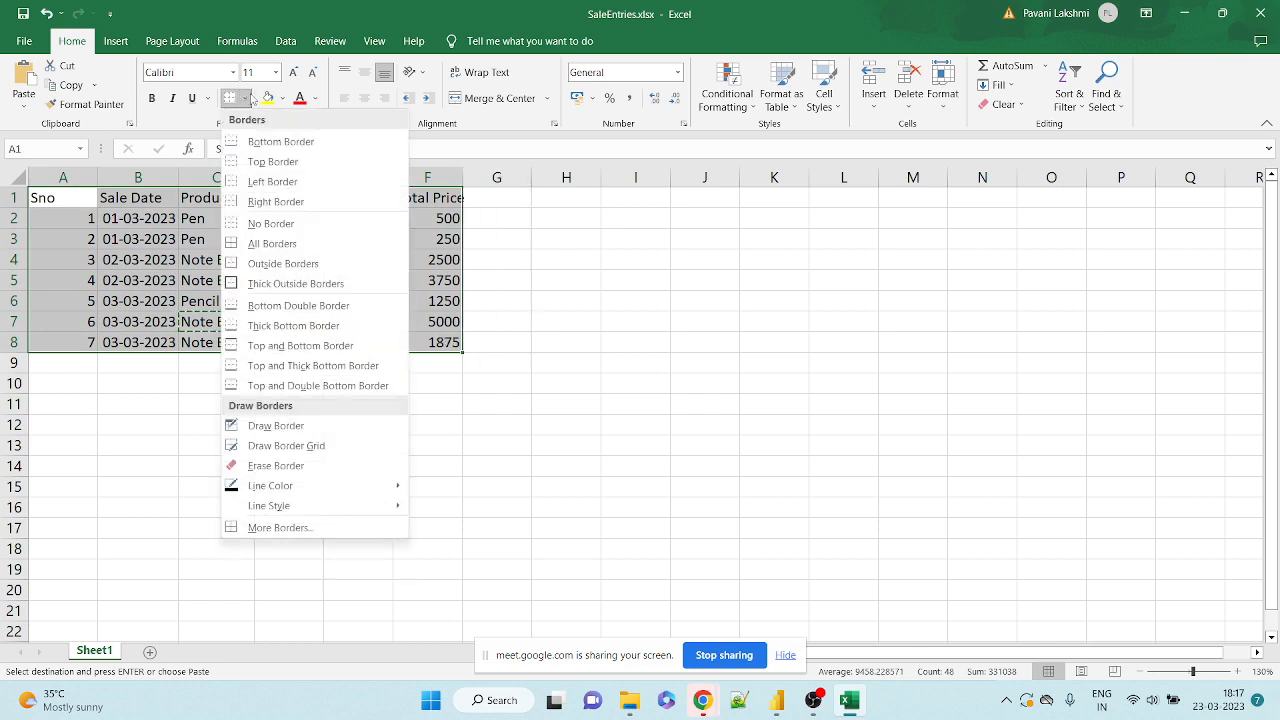
pyautogui.click(265, 247)
pyautogui.click(190, 258)
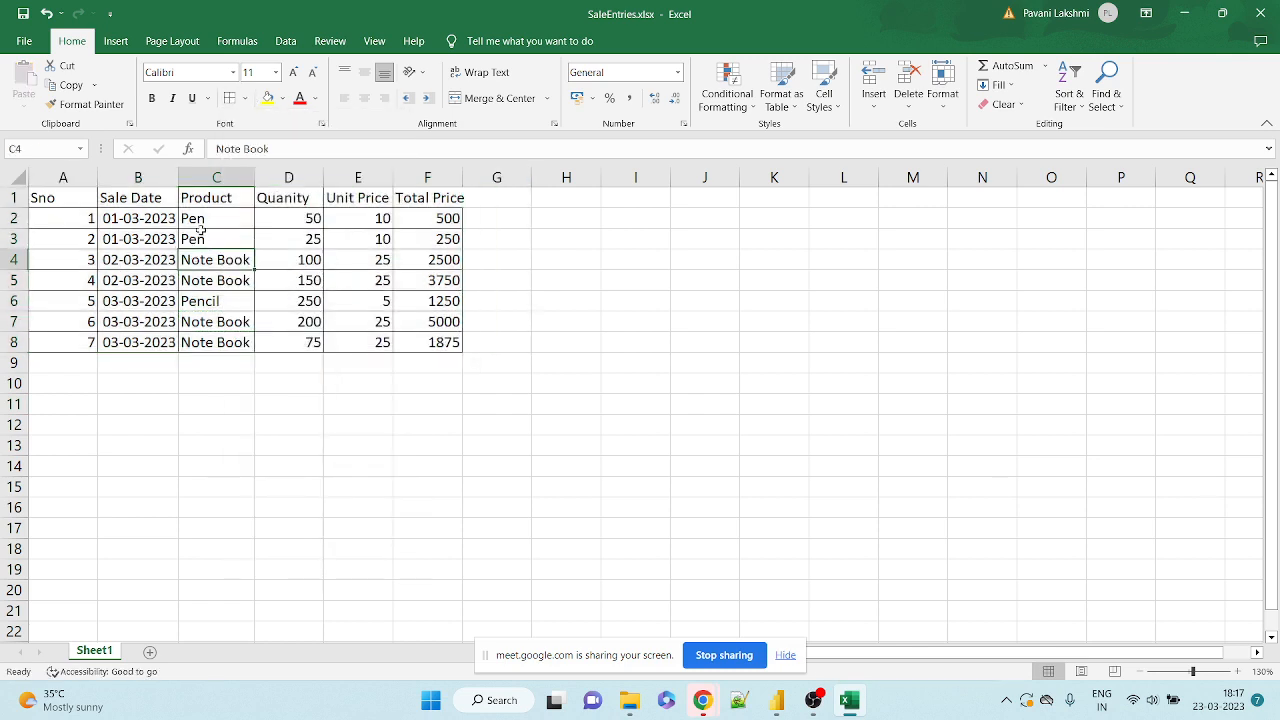
# Copy the whole sales table A1:F8 and paste the duplicate below it starting at cell A11.
pyautogui.moveTo(203, 218); pyautogui.dragTo(215, 342)
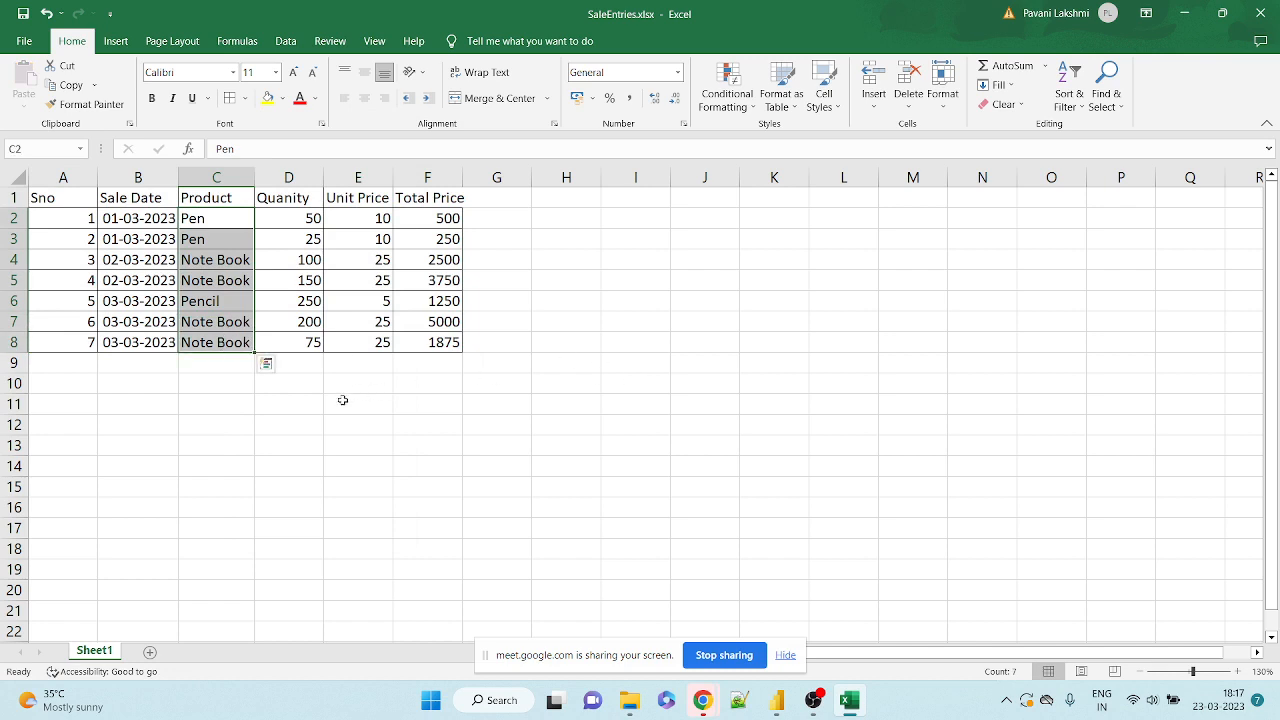
pyautogui.hotkey('ctrl', 'a')
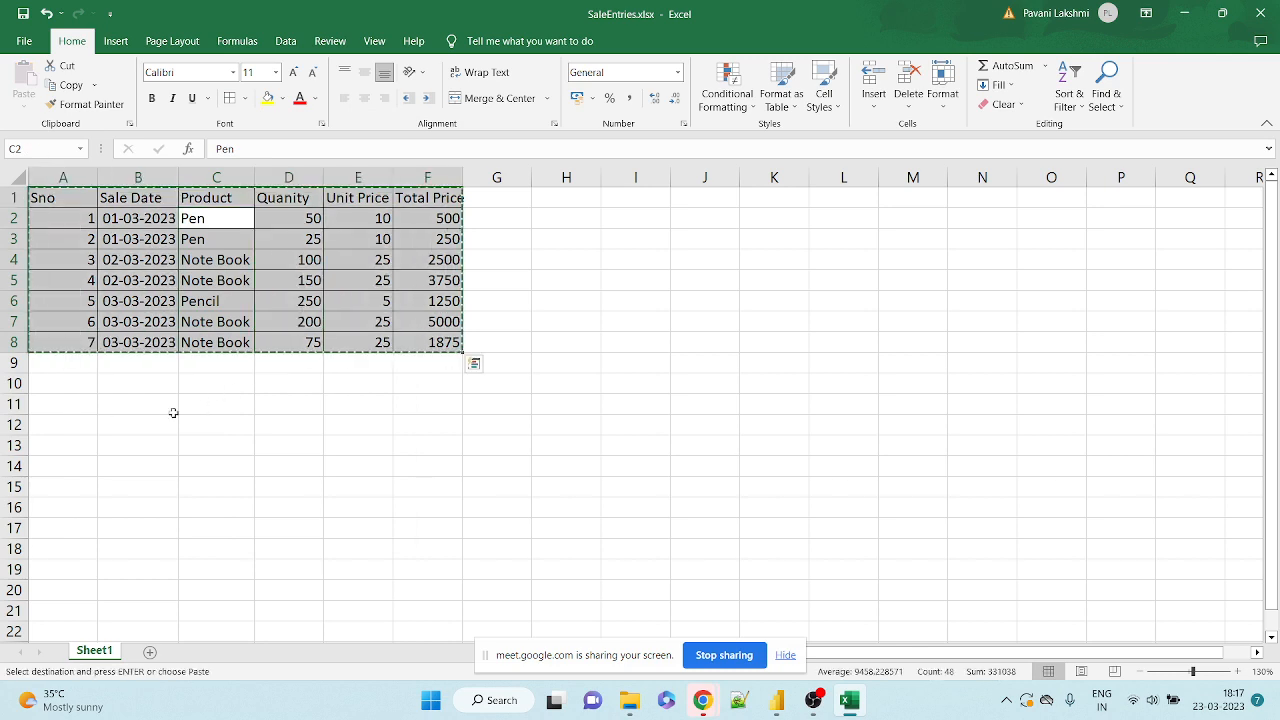
pyautogui.hotkey('ctrl', 'c')
pyautogui.click(61, 405)
pyautogui.hotkey('ctrl', 'v')
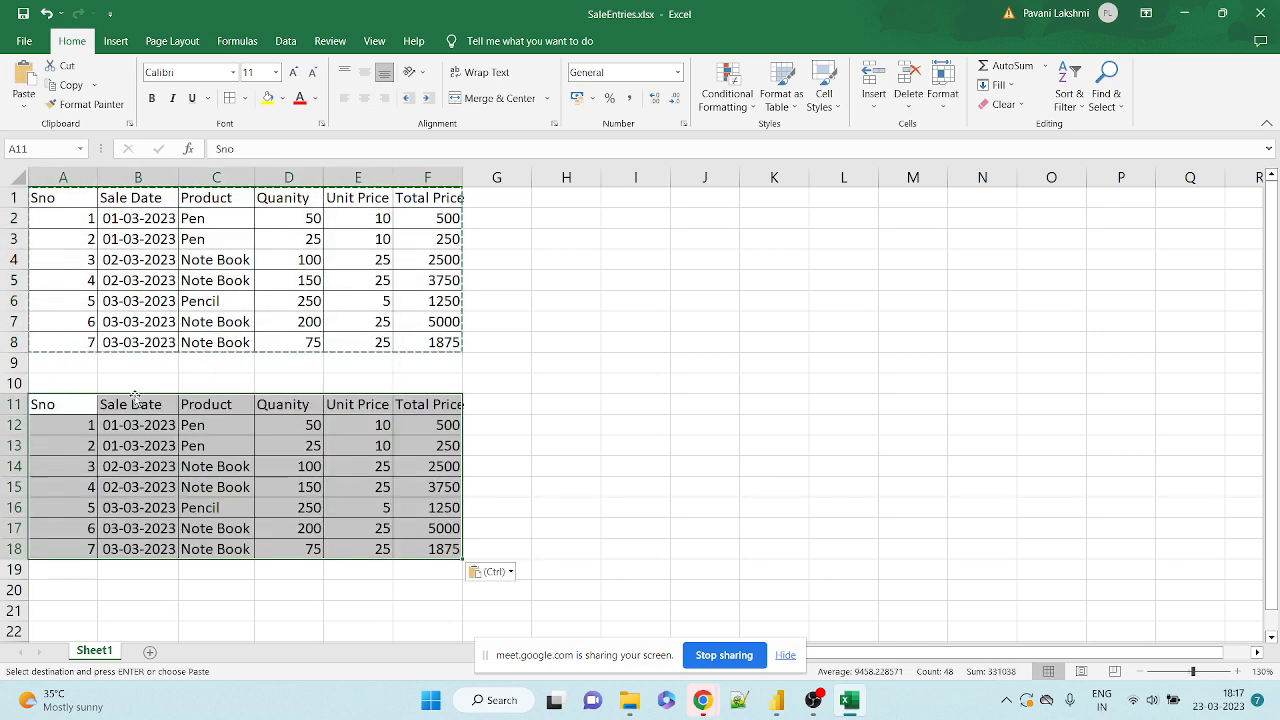
# Change the date header in B11 of the duplicated table to Purchase Date.
pyautogui.click(134, 403)
pyautogui.write('Purch')
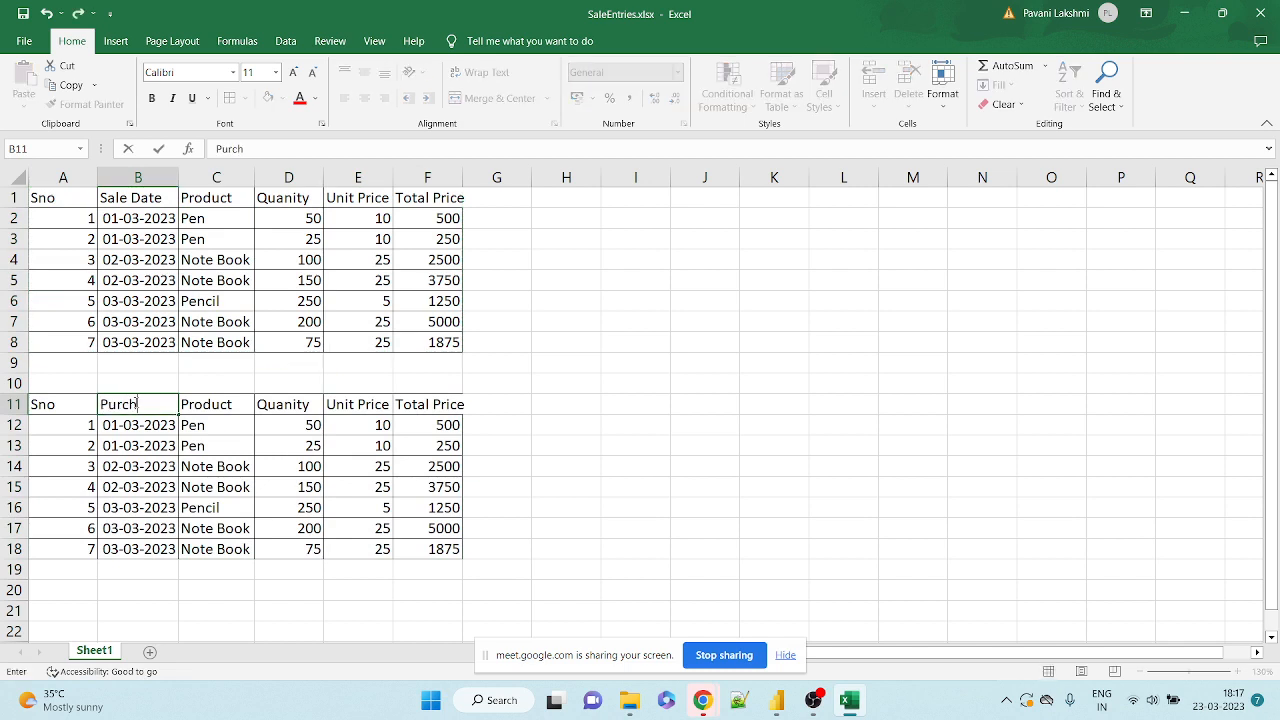
pyautogui.write('ase Date')
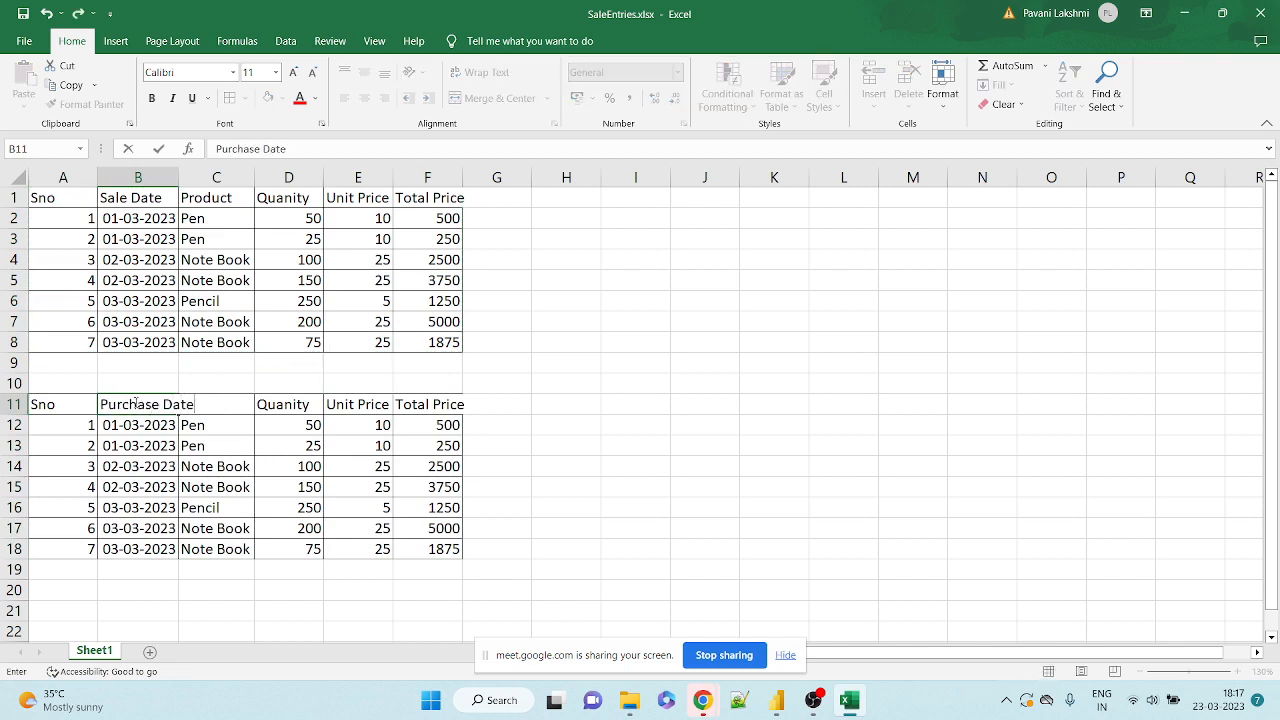
pyautogui.press('Tab')
# Set the duplicated table's quantities in D12:D18 to 500, 2500, 1000, 1500, 2500, 2000 and 7500.
pyautogui.press('Down')
pyautogui.press('Right')
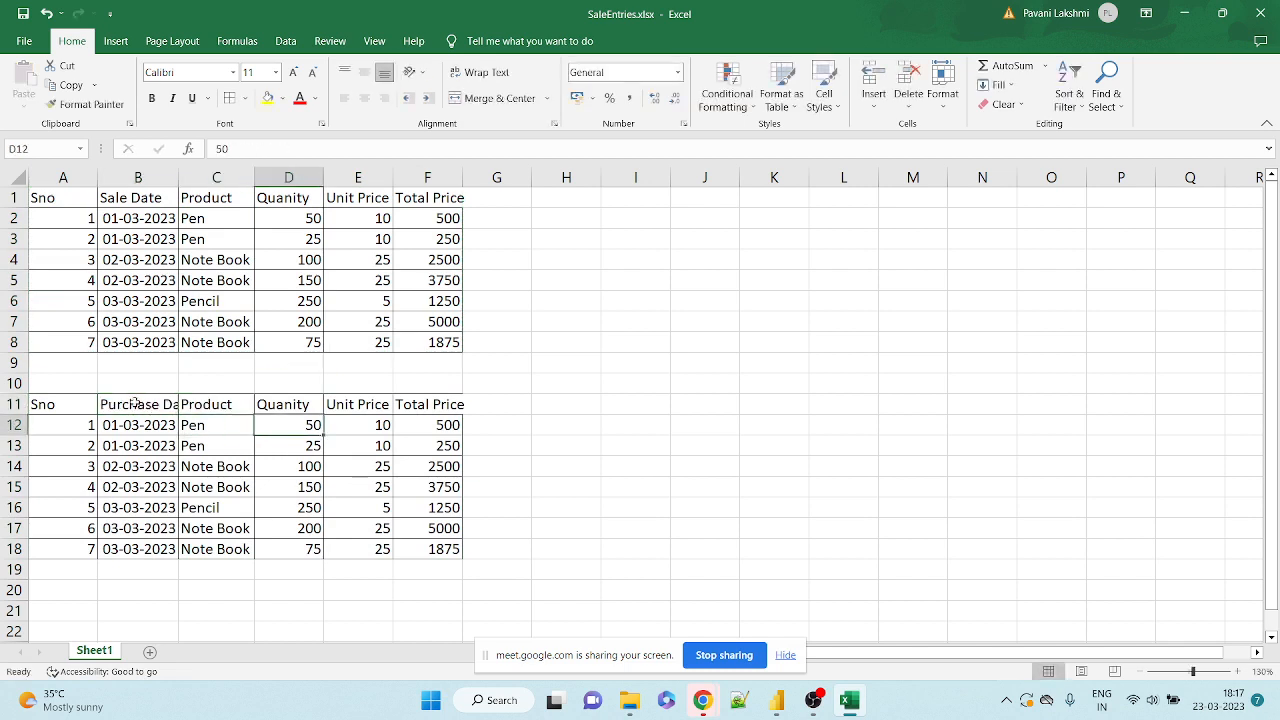
pyautogui.write('500')
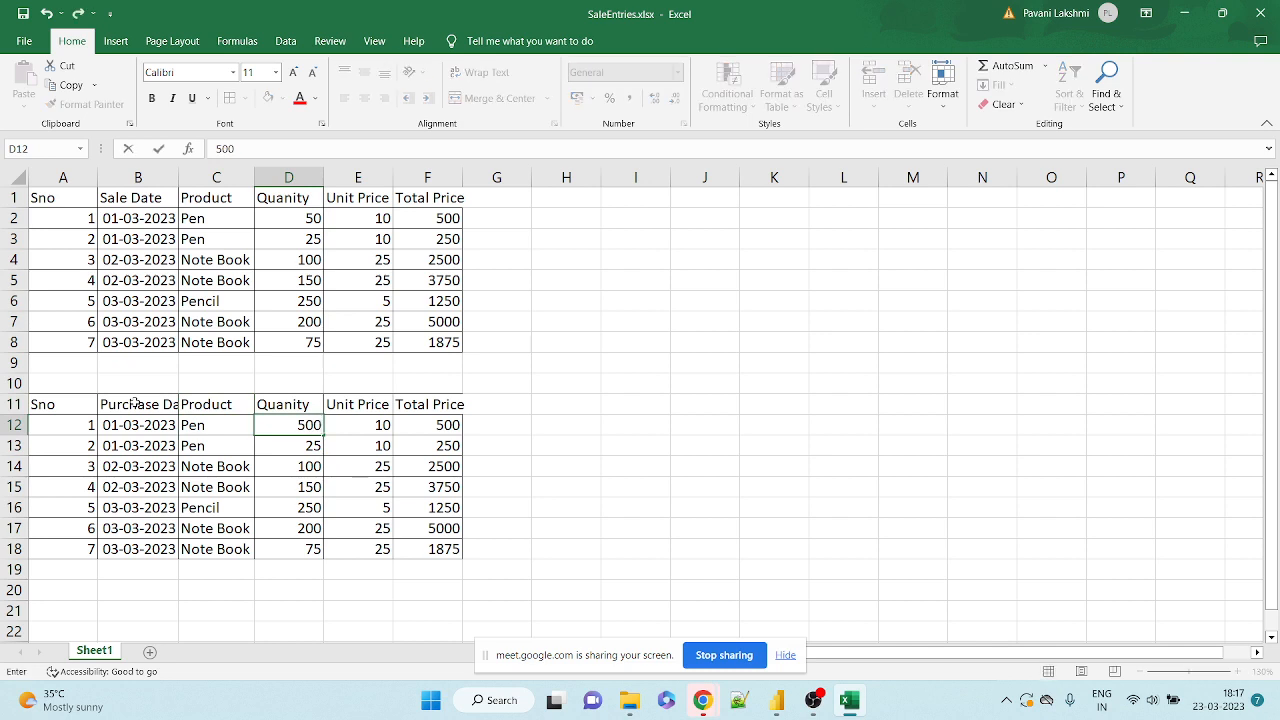
pyautogui.press('Return')
pyautogui.write('2500')
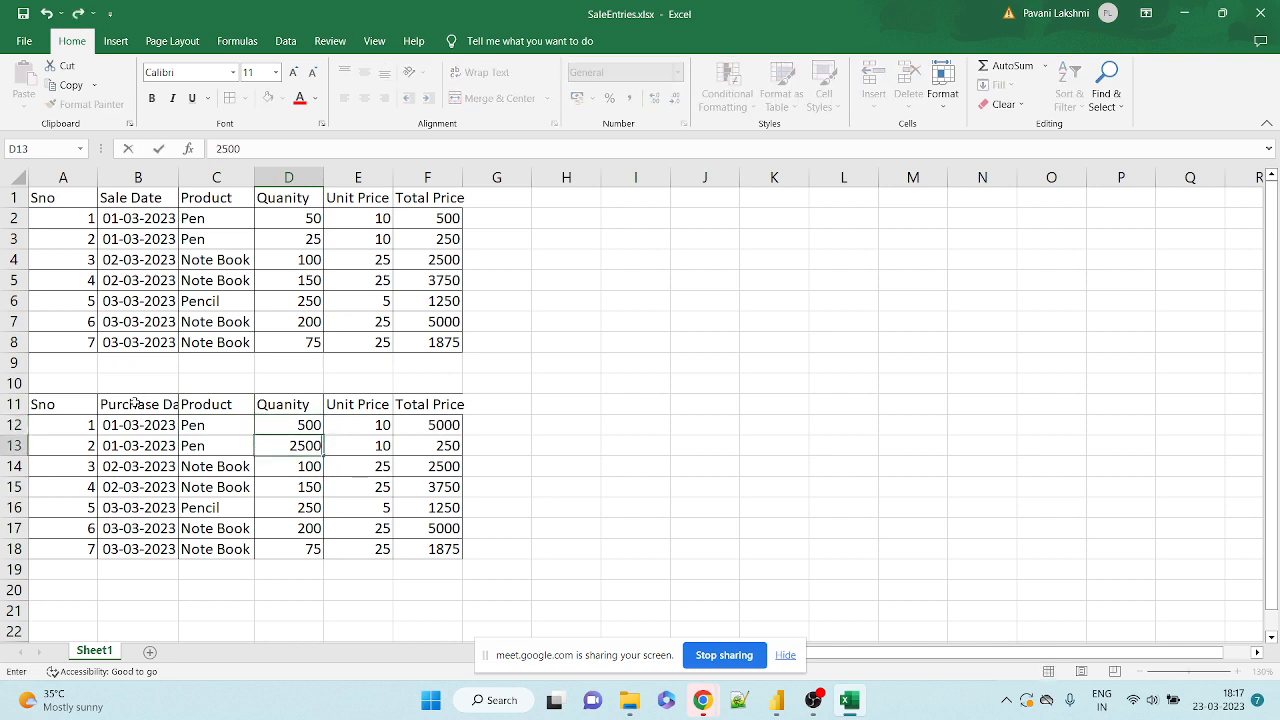
pyautogui.press('Return')
pyautogui.write('1000')
pyautogui.press('Return')
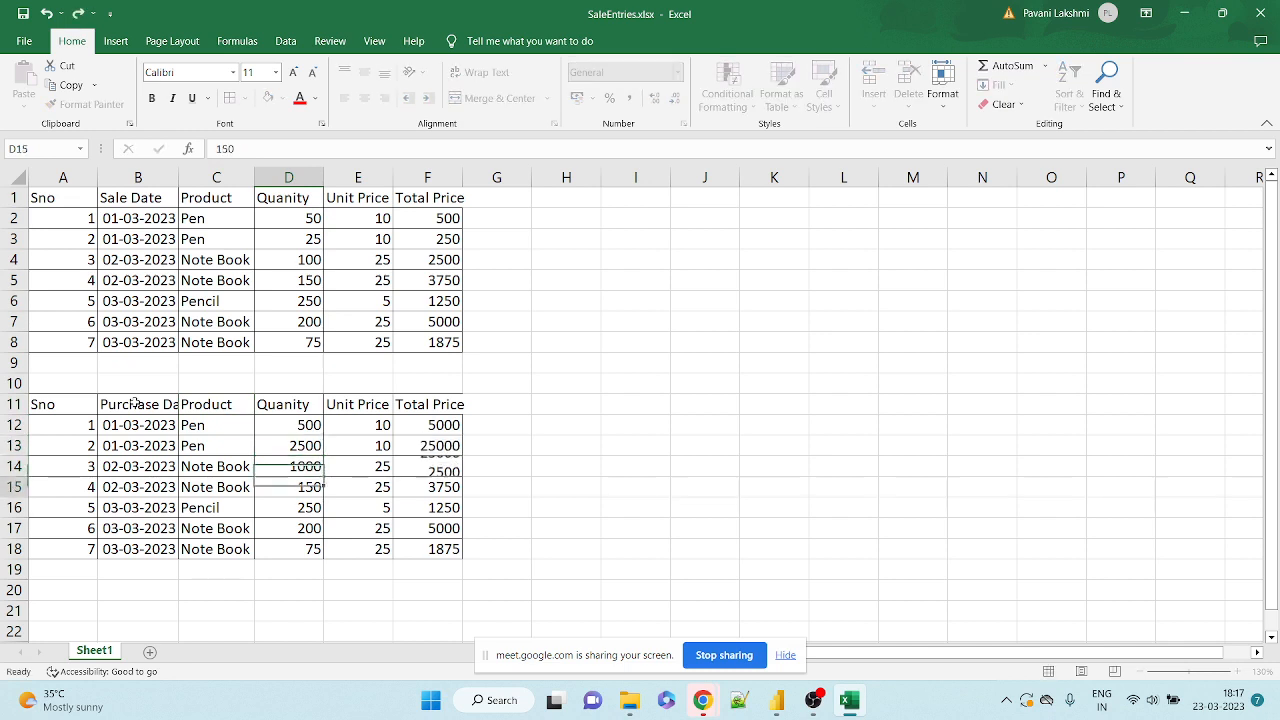
pyautogui.write('1500')
pyautogui.press('Return')
pyautogui.write('2500')
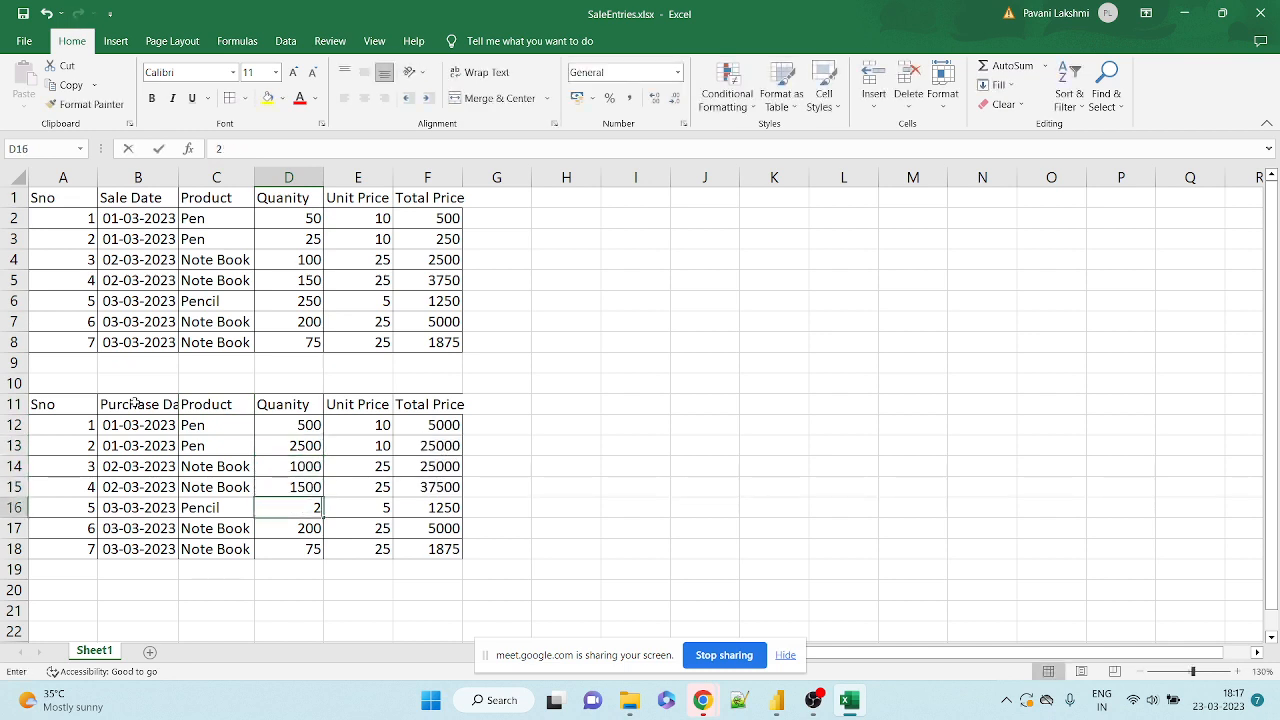
pyautogui.press('Return')
pyautogui.write('2000')
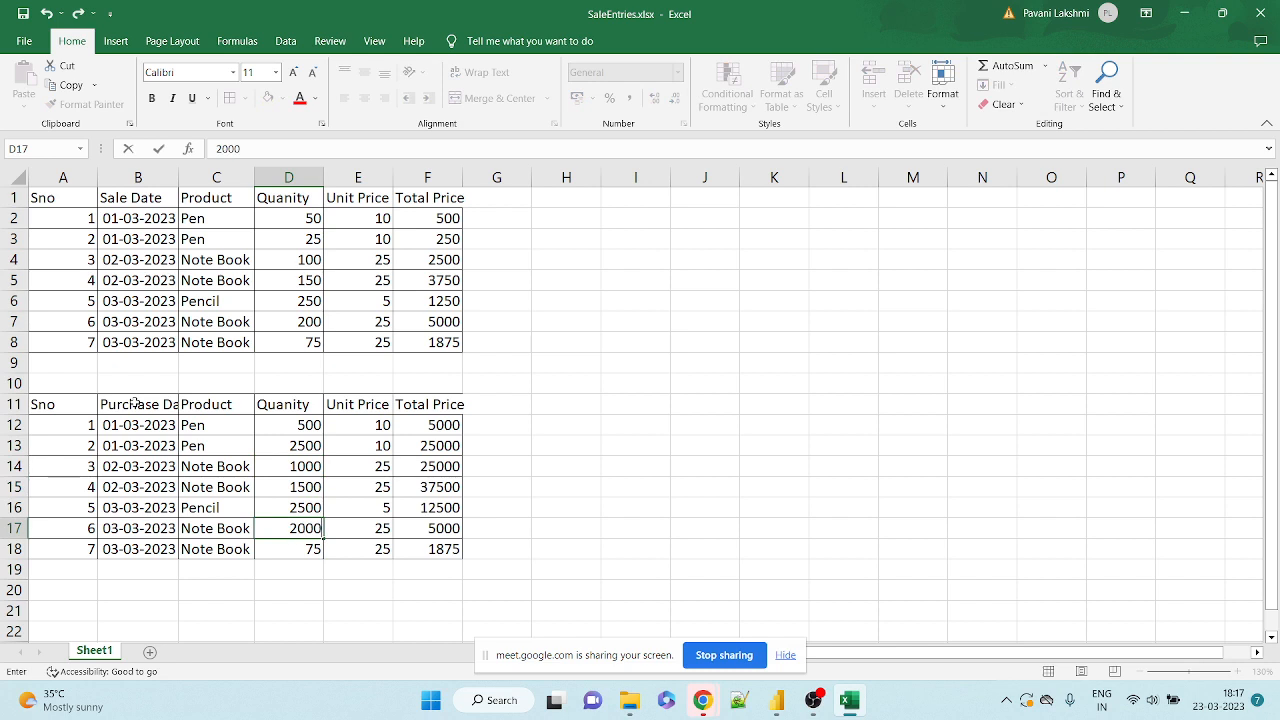
pyautogui.press('Return')
pyautogui.write('7500')
pyautogui.press('Return')
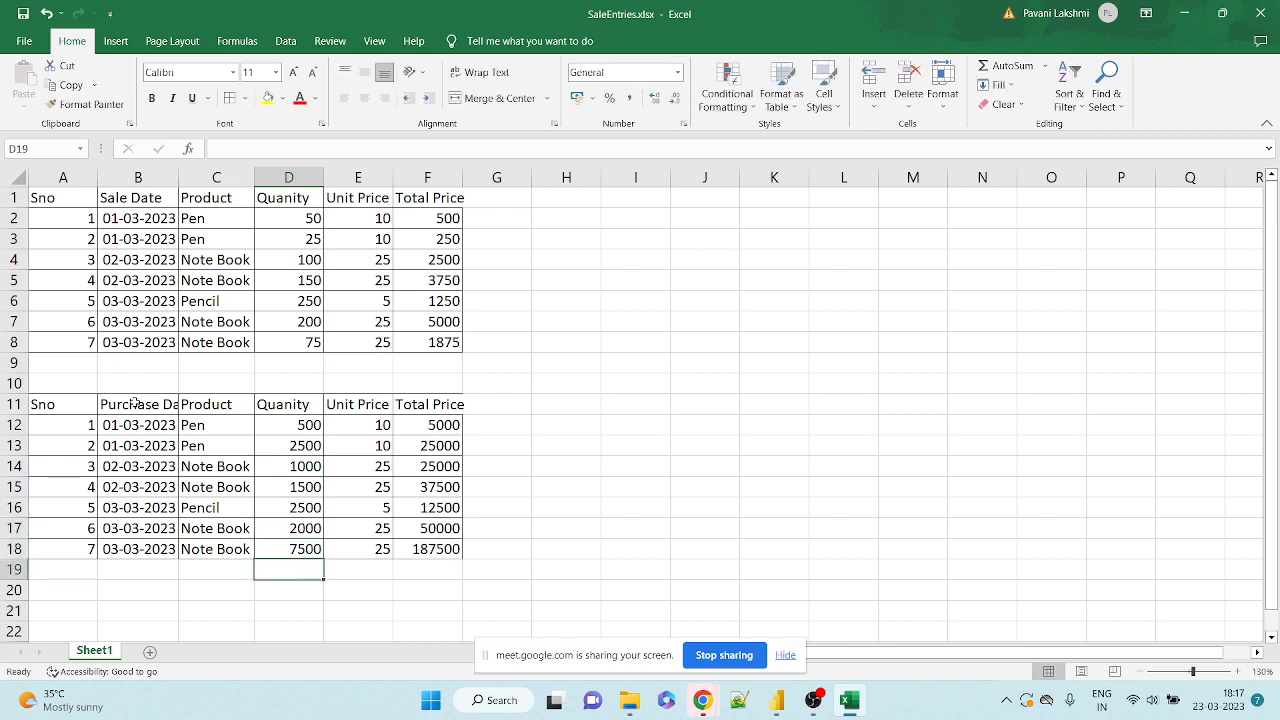
# Compare the quantity columns of the purchase table and the sales table.
pyautogui.press('Up')
pyautogui.hotkey('ctrl', 'shift', 'Up')
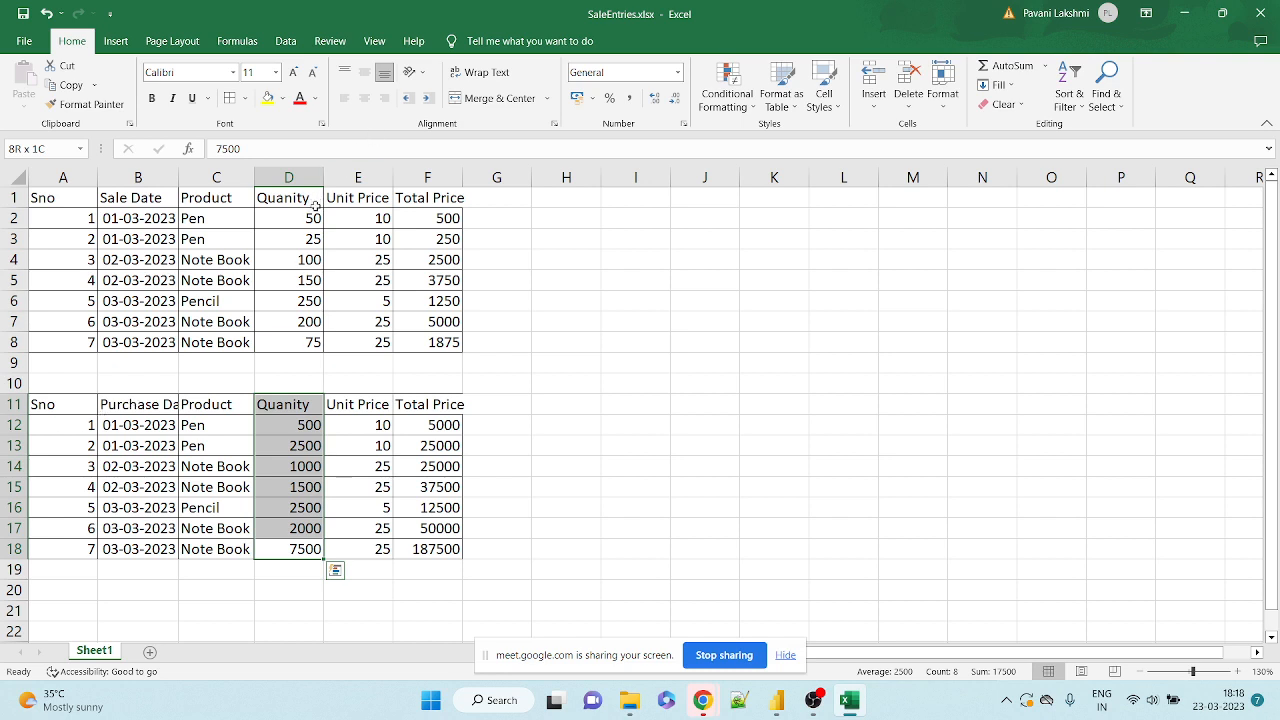
pyautogui.moveTo(315, 218); pyautogui.dragTo(319, 342)
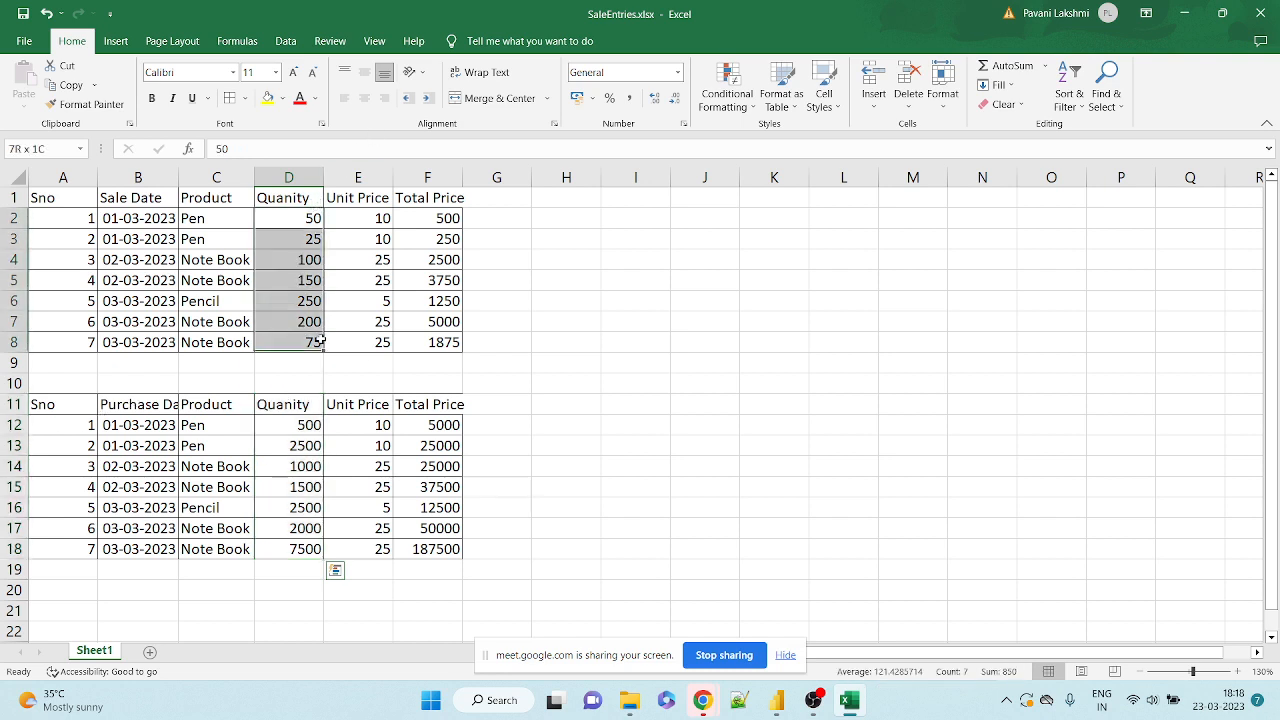
# Hide the Google Meet sharing notice and autofit column B to the Purchase Date header.
pyautogui.click(789, 660)
pyautogui.click(789, 658)
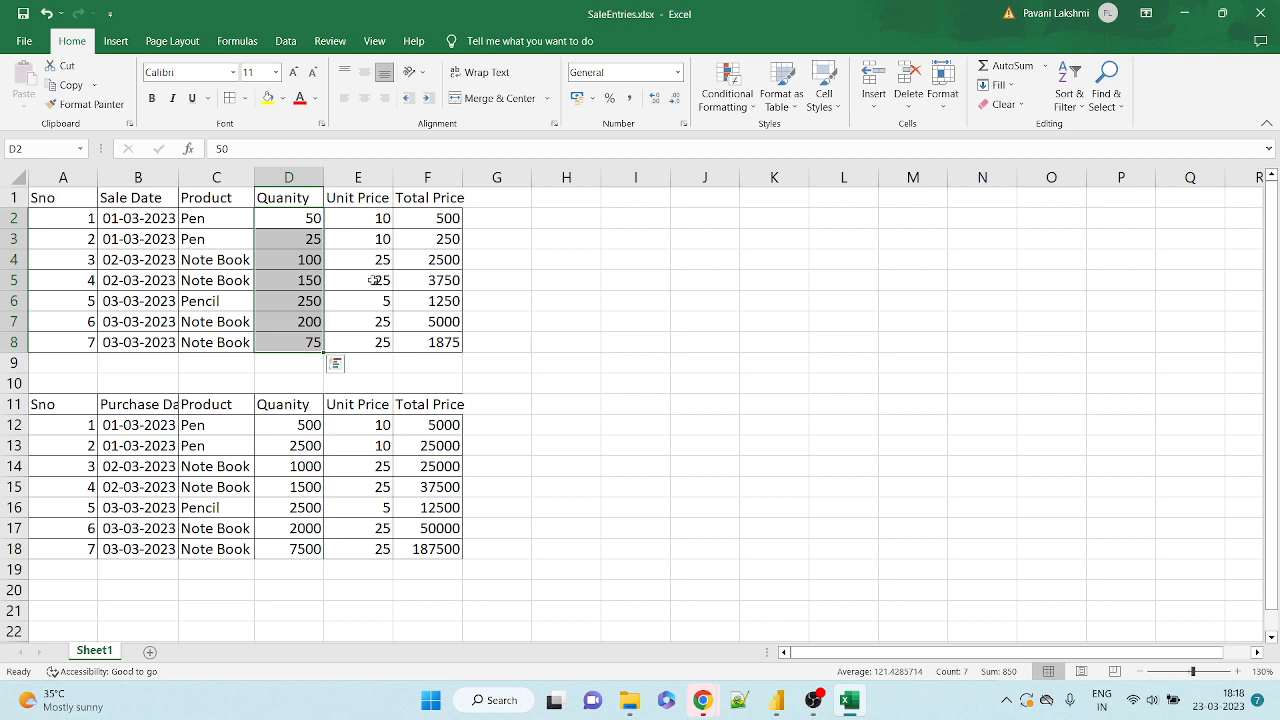
pyautogui.doubleClick(174, 171)
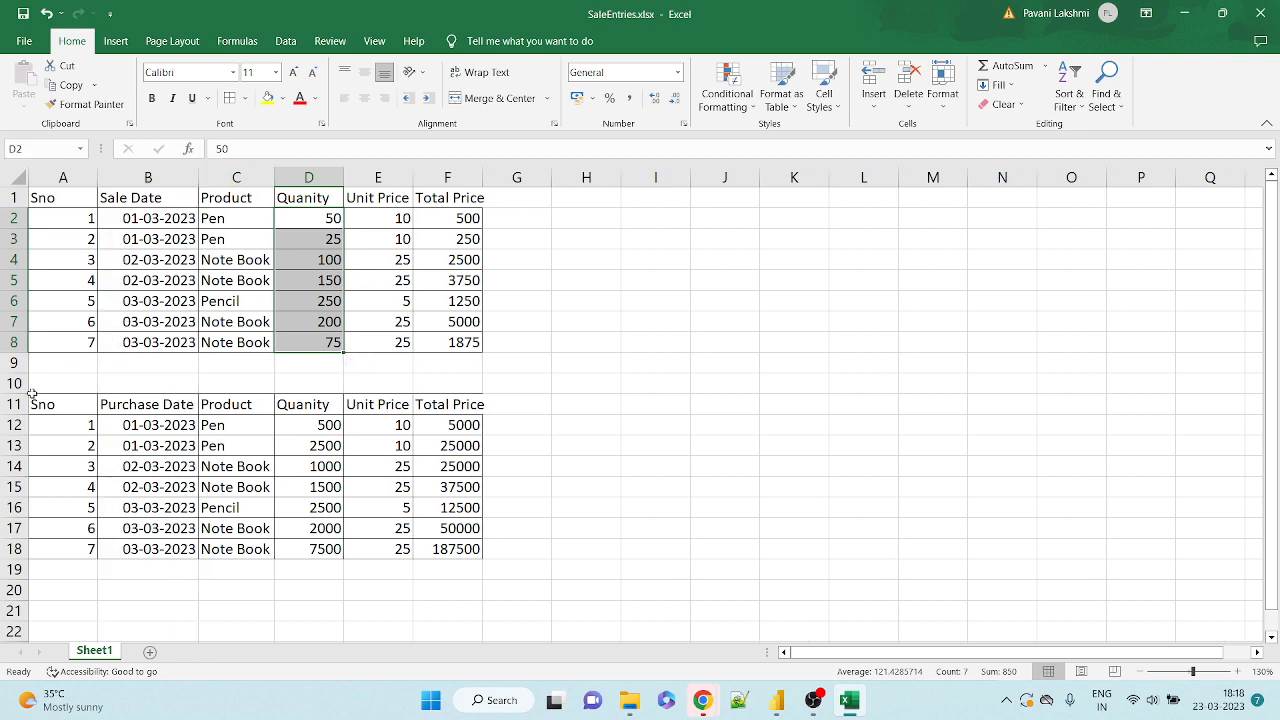
# Cut the purchase table A11:F18 and close the blank workbook opened by mistake.
pyautogui.moveTo(44, 406); pyautogui.dragTo(434, 560)
pyautogui.hotkey('ctrl', 'c')
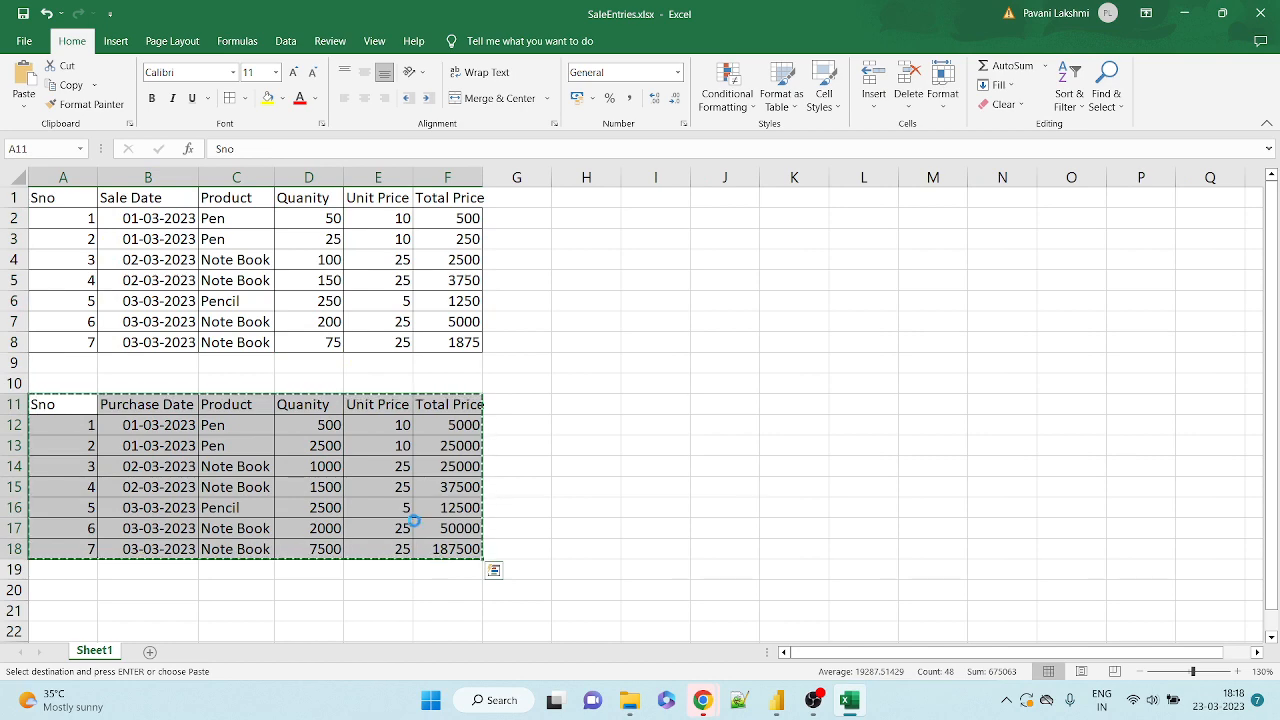
pyautogui.hotkey('ctrl', 'n')
pyautogui.click(1261, 13)
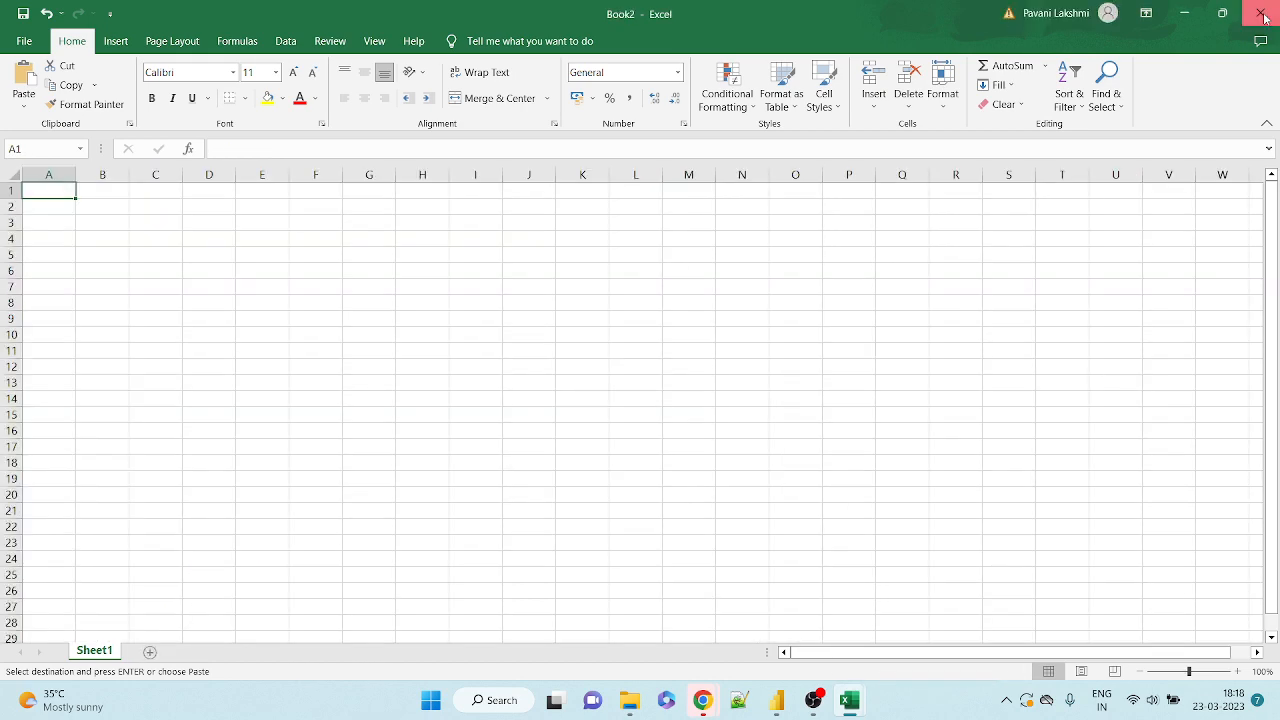
# Add a worksheet named Purchases and paste the cut purchase table at its cell A1.
pyautogui.click(149, 651)
pyautogui.doubleClick(146, 655)
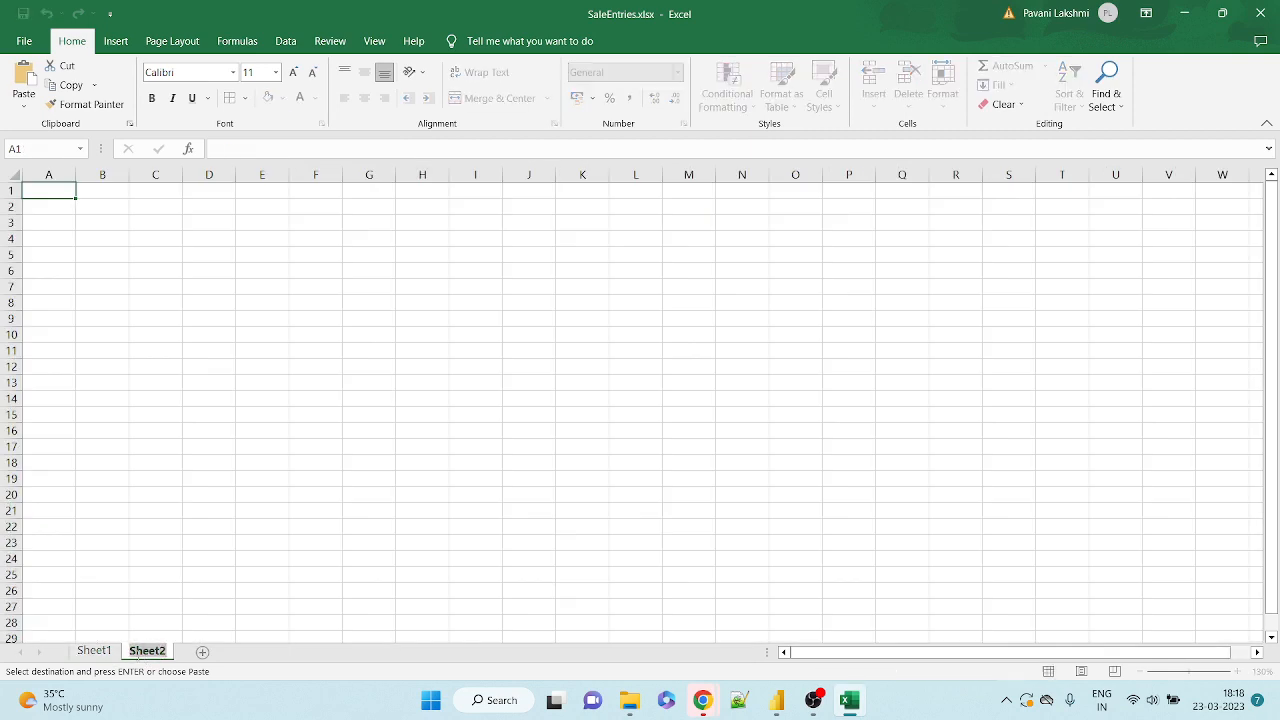
pyautogui.write('Purchases')
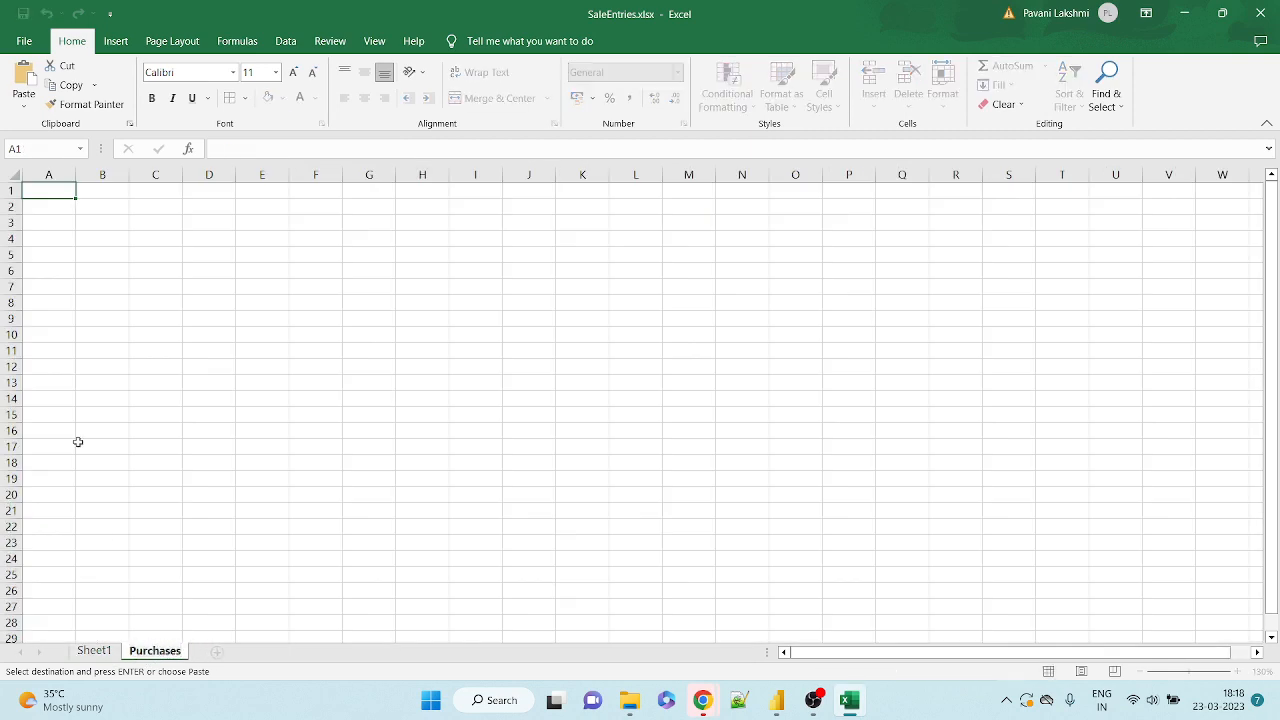
pyautogui.click(109, 393)
pyautogui.click(54, 189)
pyautogui.press('Return')
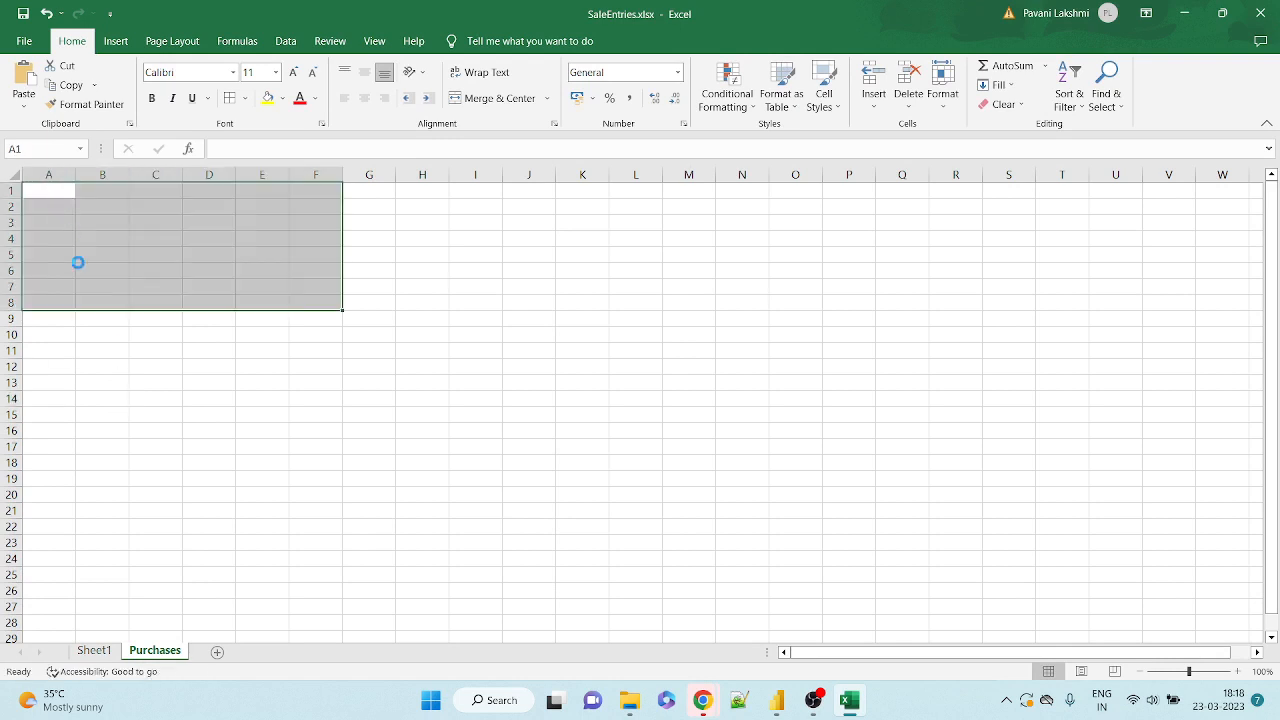
# Rename the Sheet1 worksheet as Sales.
pyautogui.click(88, 651)
pyautogui.doubleClick(90, 651)
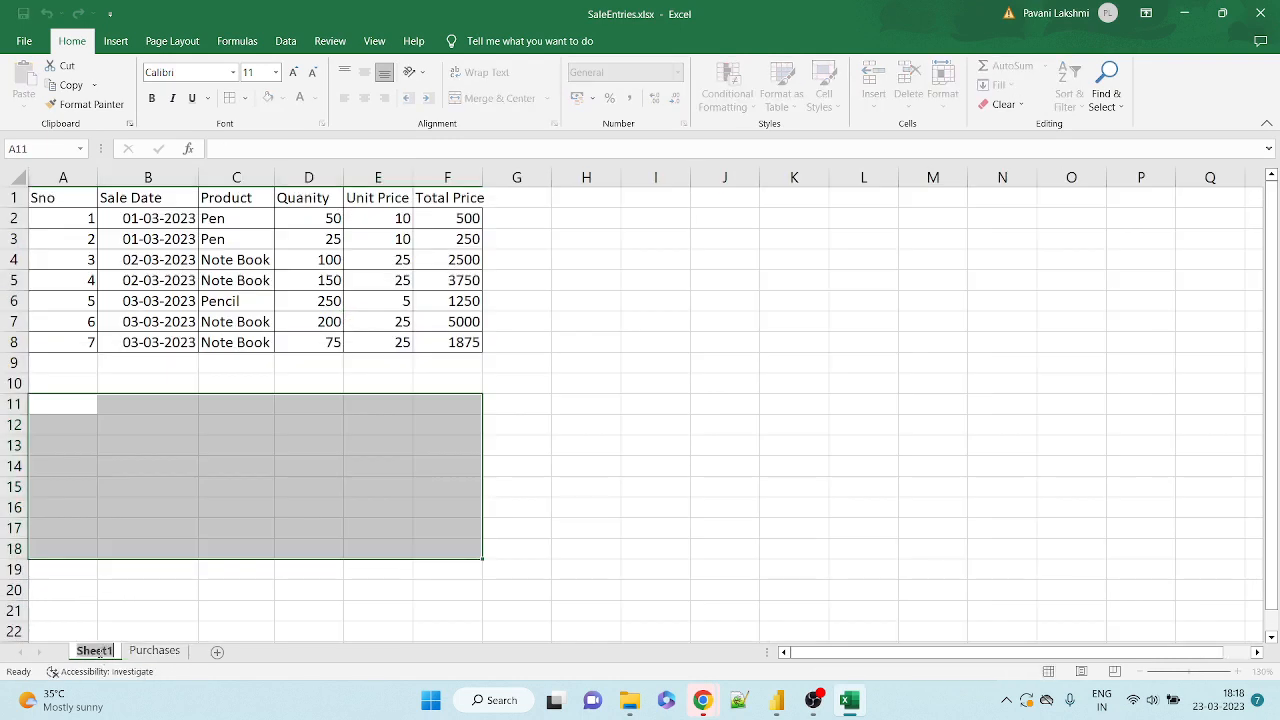
pyautogui.write('Sales')
pyautogui.click(236, 487)
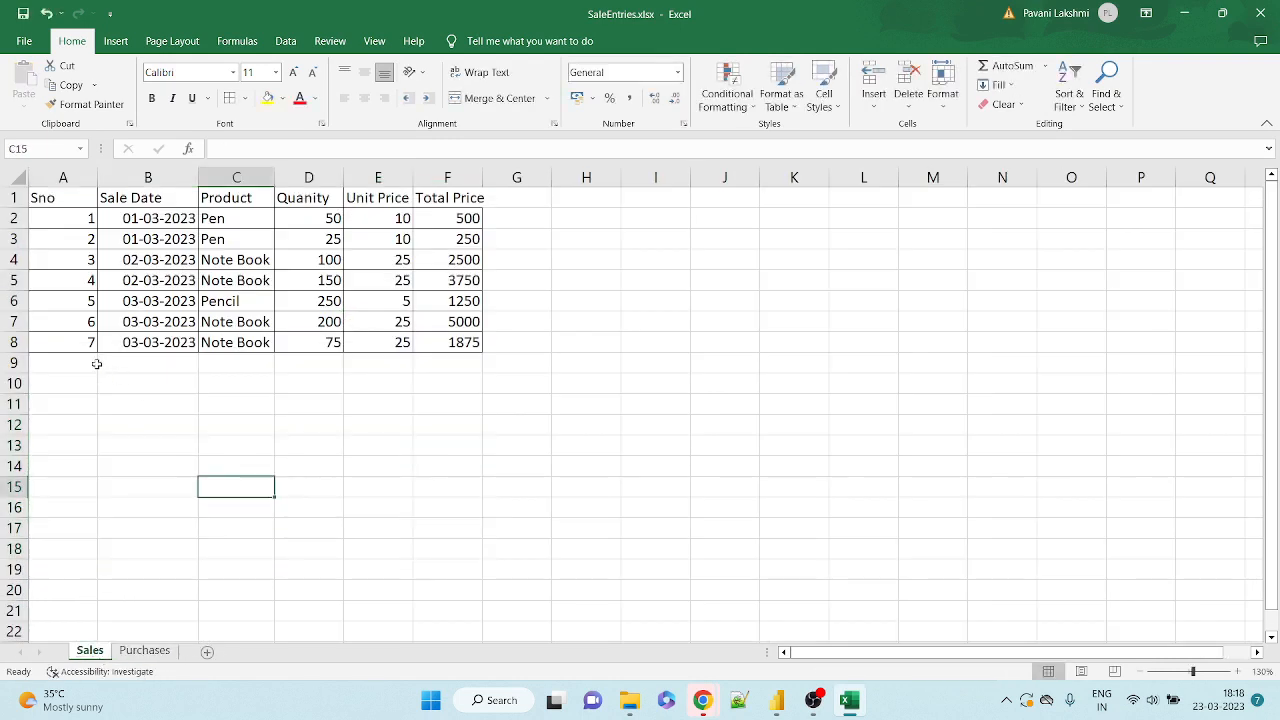
# Delete the empty rows 9 to 15 below the table on the Sales sheet.
pyautogui.moveTo(12, 364); pyautogui.dragTo(12, 487)
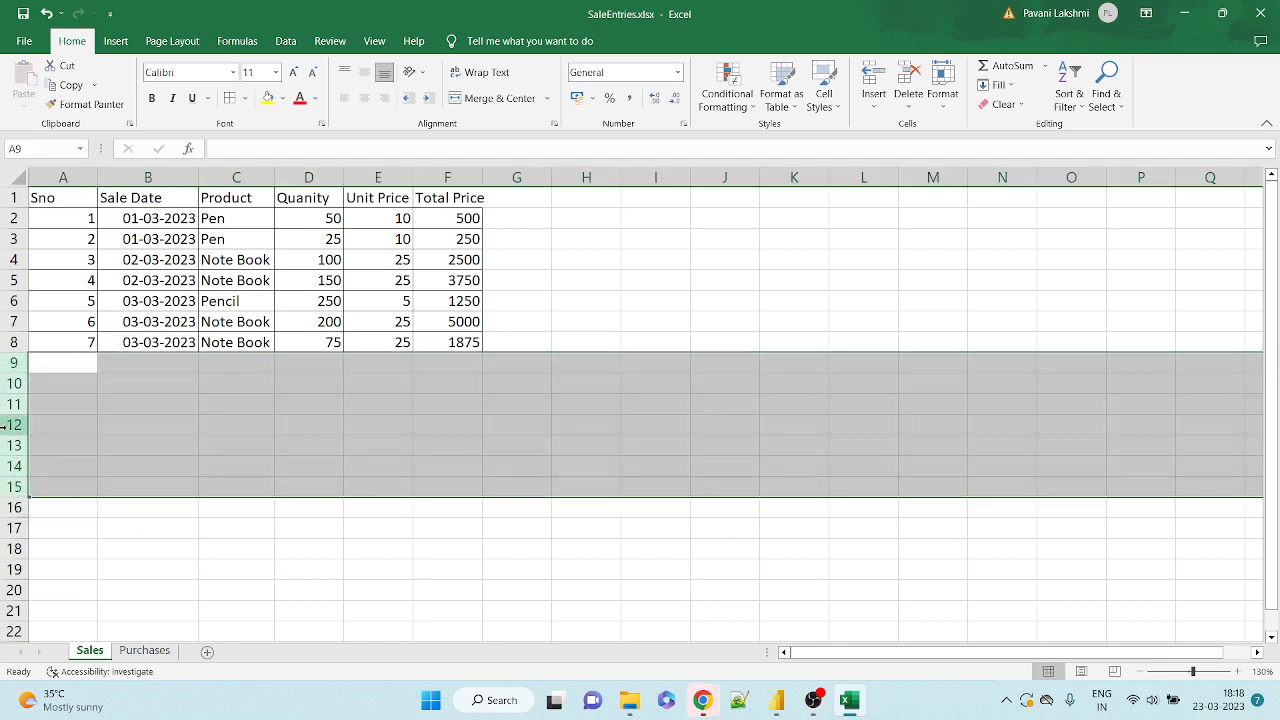
pyautogui.rightClick(14, 398)
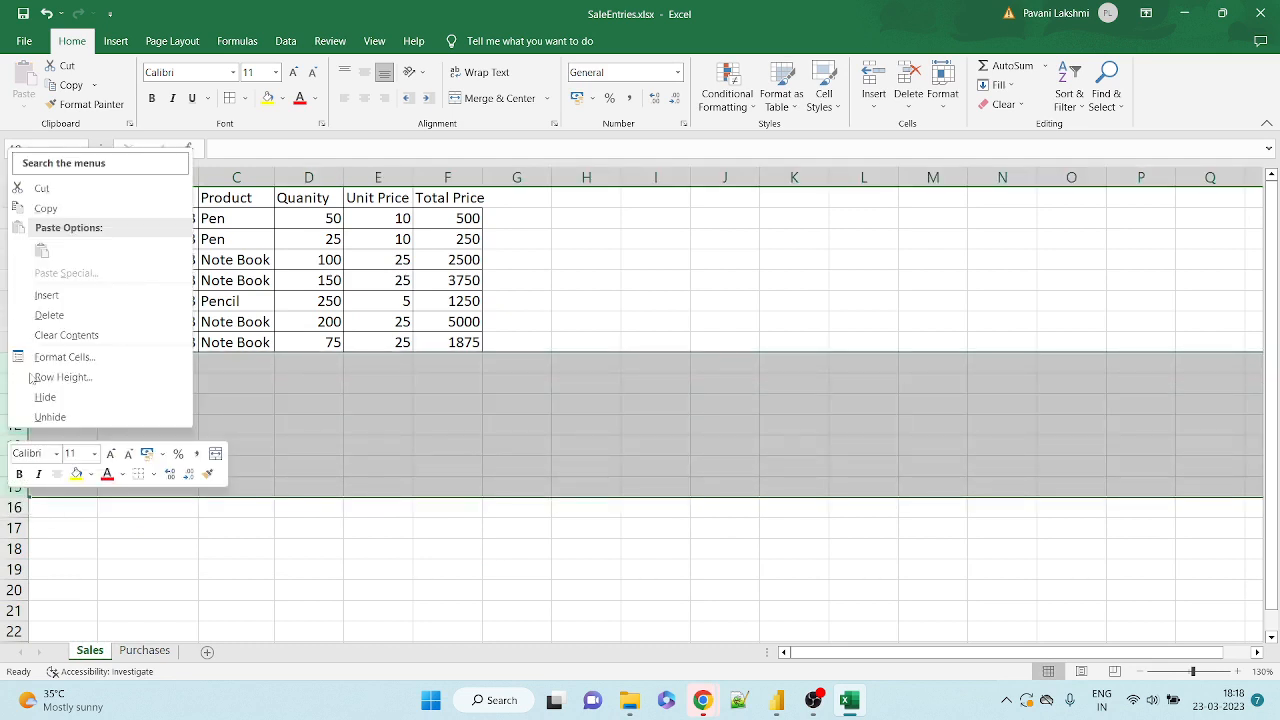
pyautogui.click(60, 318)
pyautogui.click(310, 447)
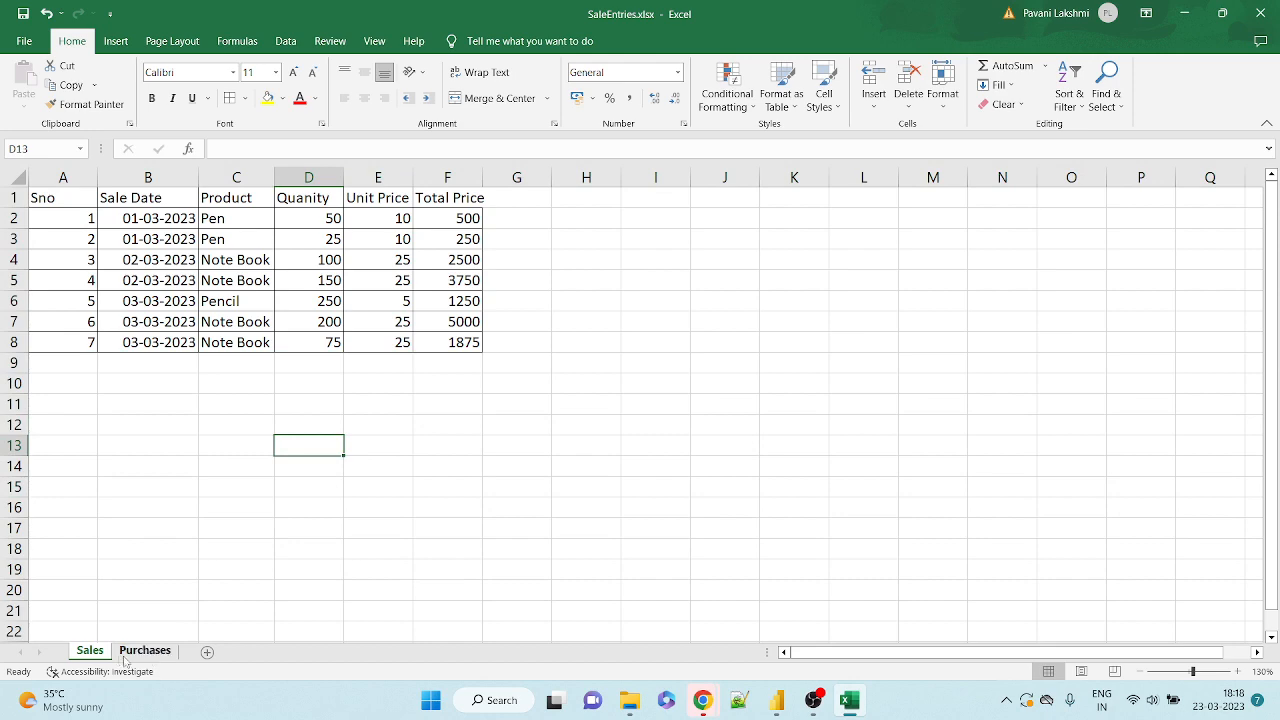
# Autofit the Purchase Date and Product columns on the Purchases sheet.
pyautogui.click(128, 662)
pyautogui.doubleClick(133, 180)
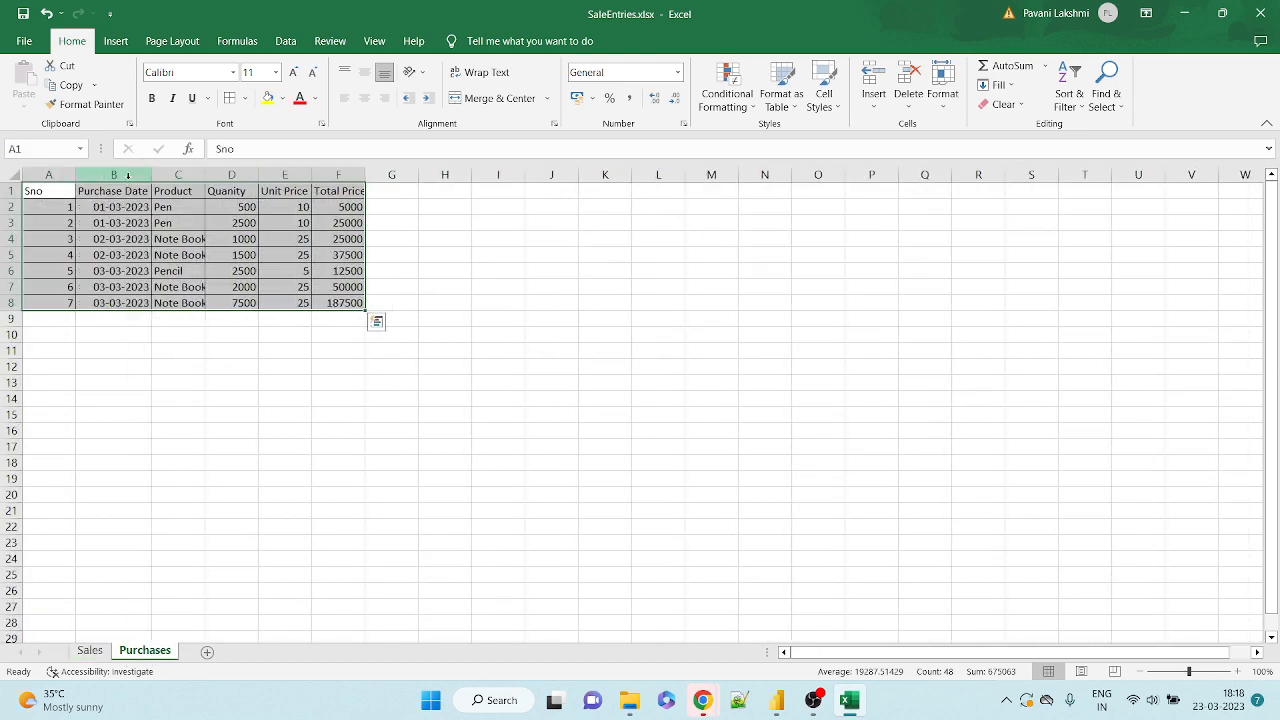
pyautogui.click(181, 319)
pyautogui.scroll(1, 210, 336)
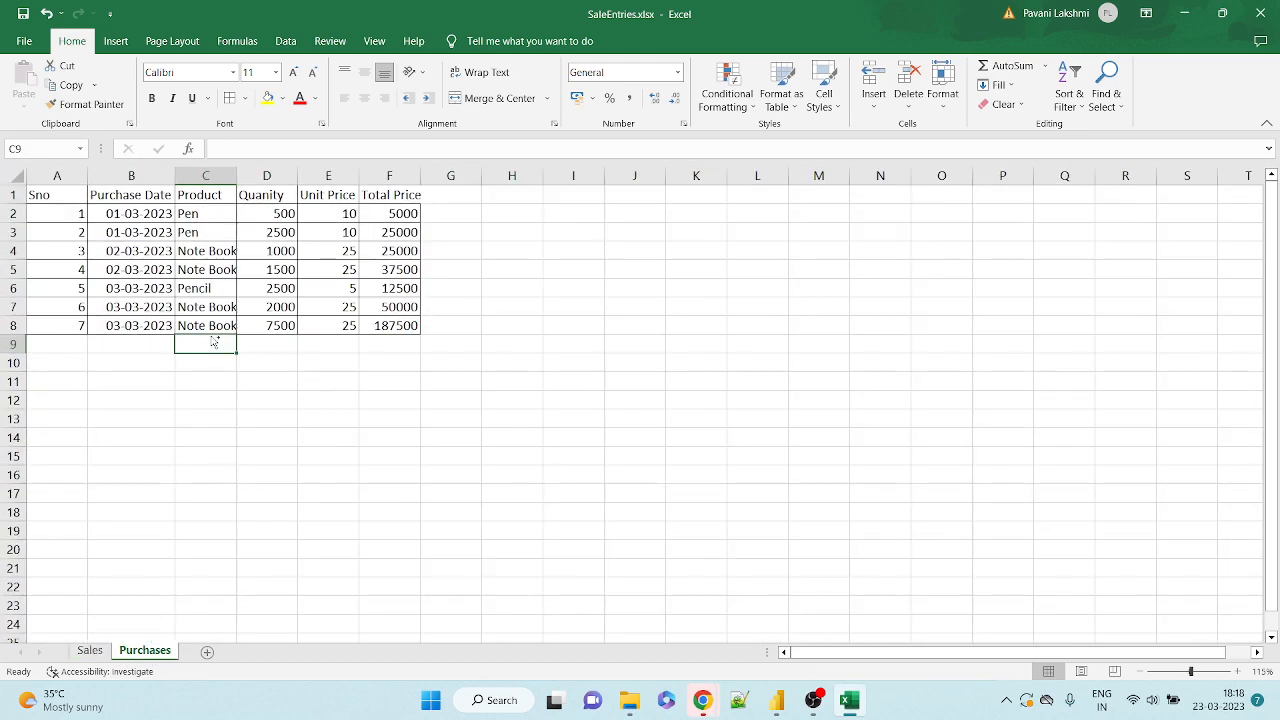
pyautogui.doubleClick(236, 174)
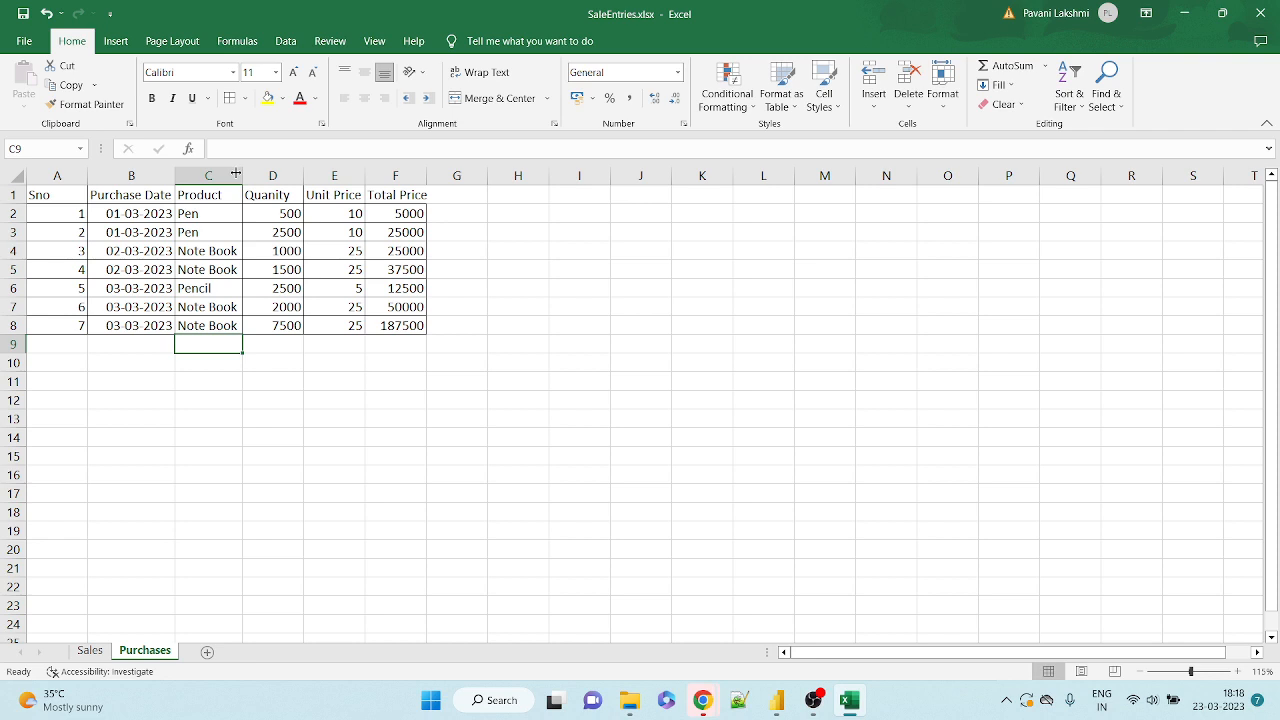
# Examine the product names in C2:C8 of the Purchases sheet, starting with Pen in C2.
pyautogui.moveTo(214, 208); pyautogui.dragTo(219, 319)
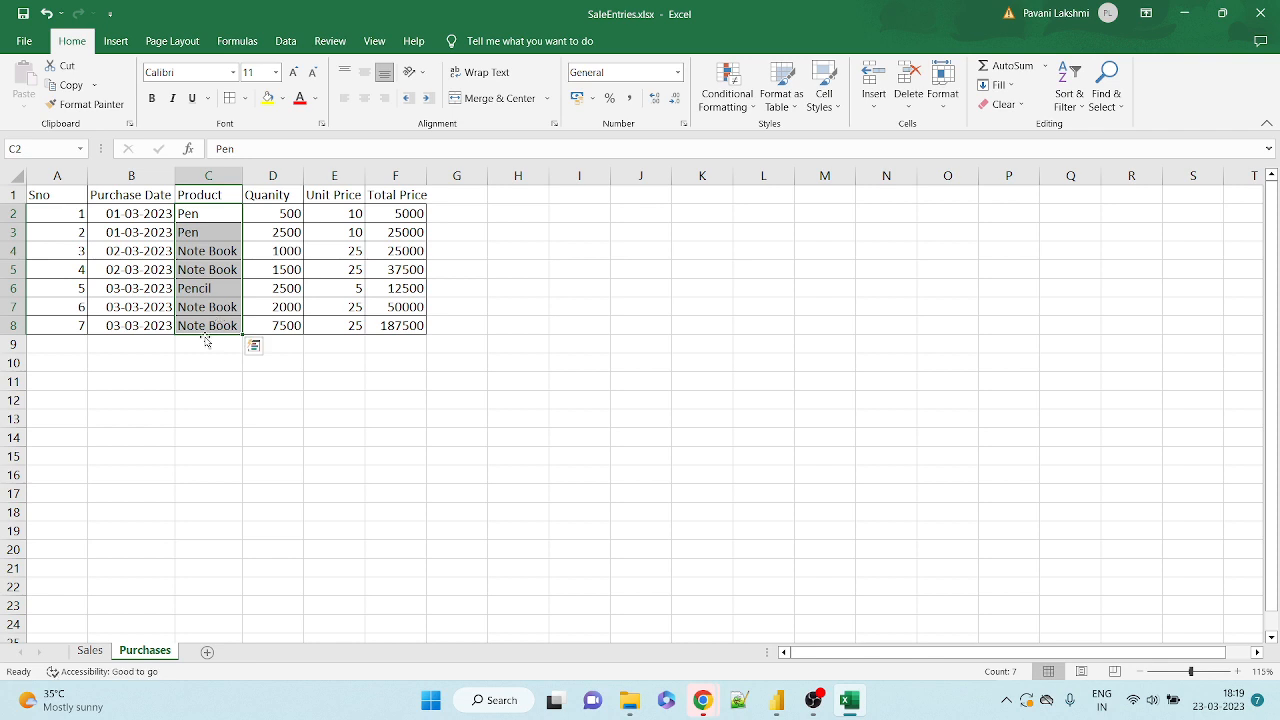
pyautogui.click(208, 211)
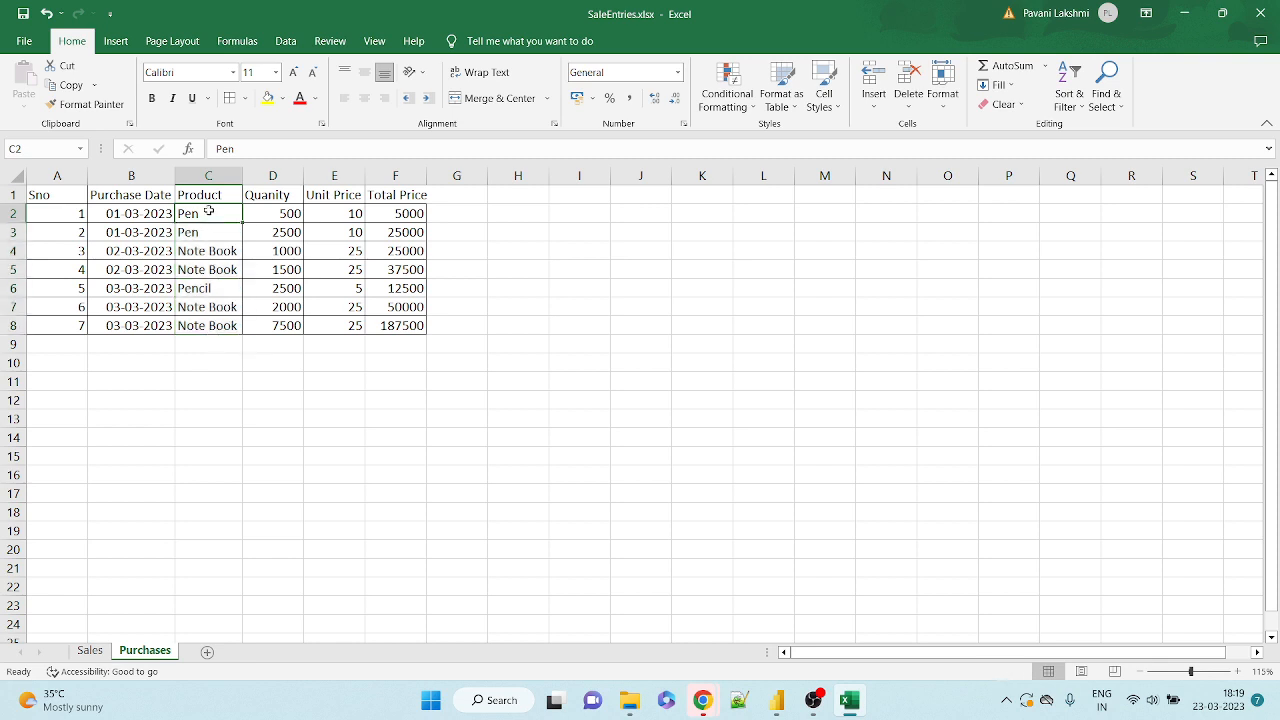
# Autofit the Total Price column on the Purchases sheet.
pyautogui.click(218, 228)
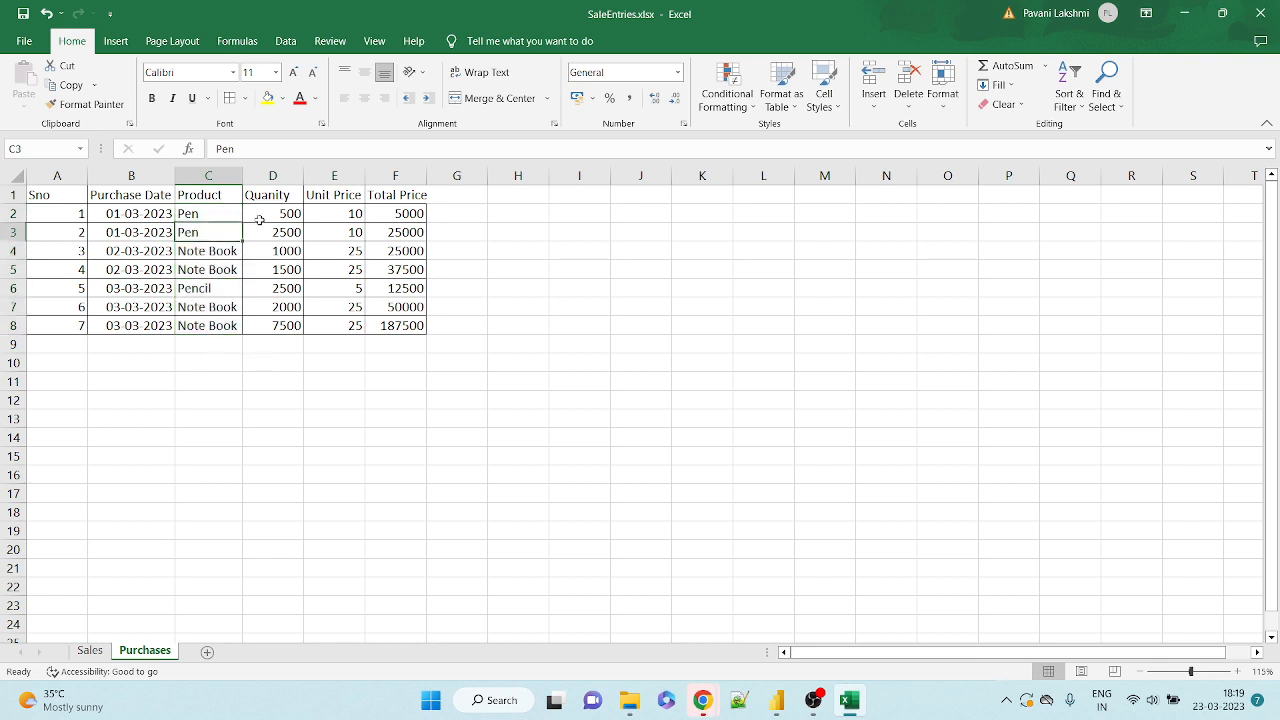
pyautogui.moveTo(396, 214); pyautogui.dragTo(396, 232)
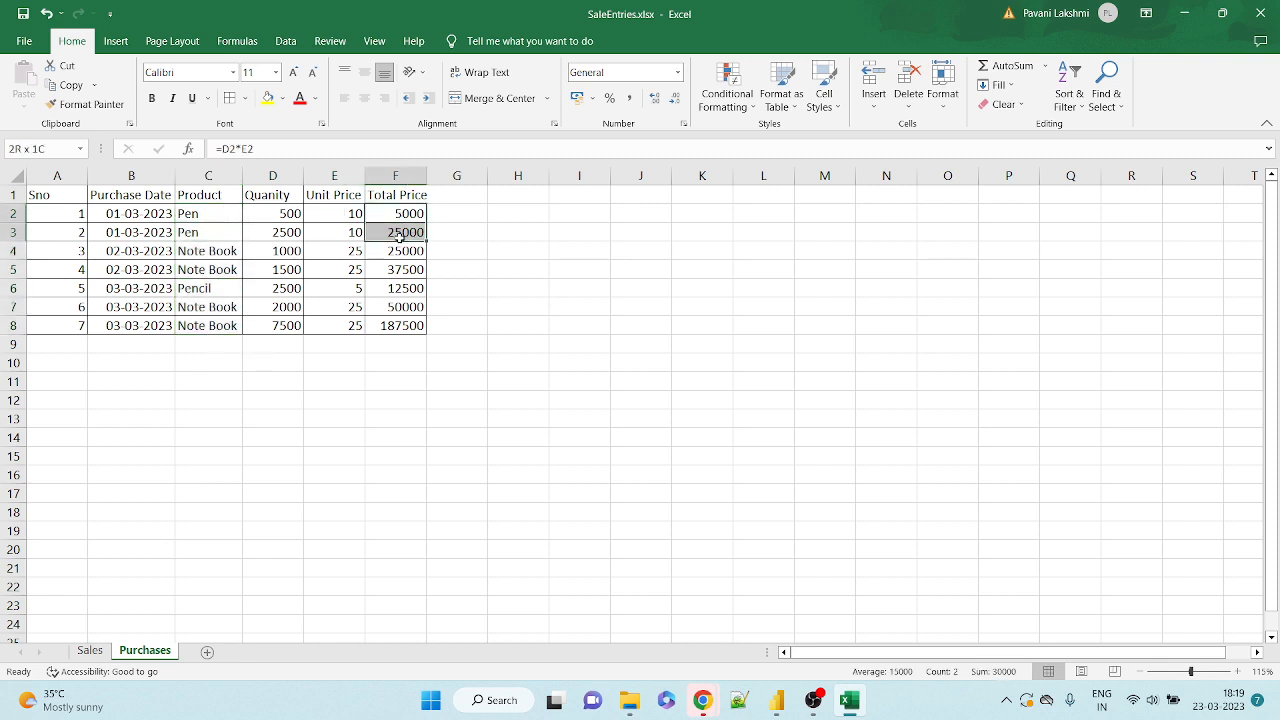
pyautogui.doubleClick(426, 175)
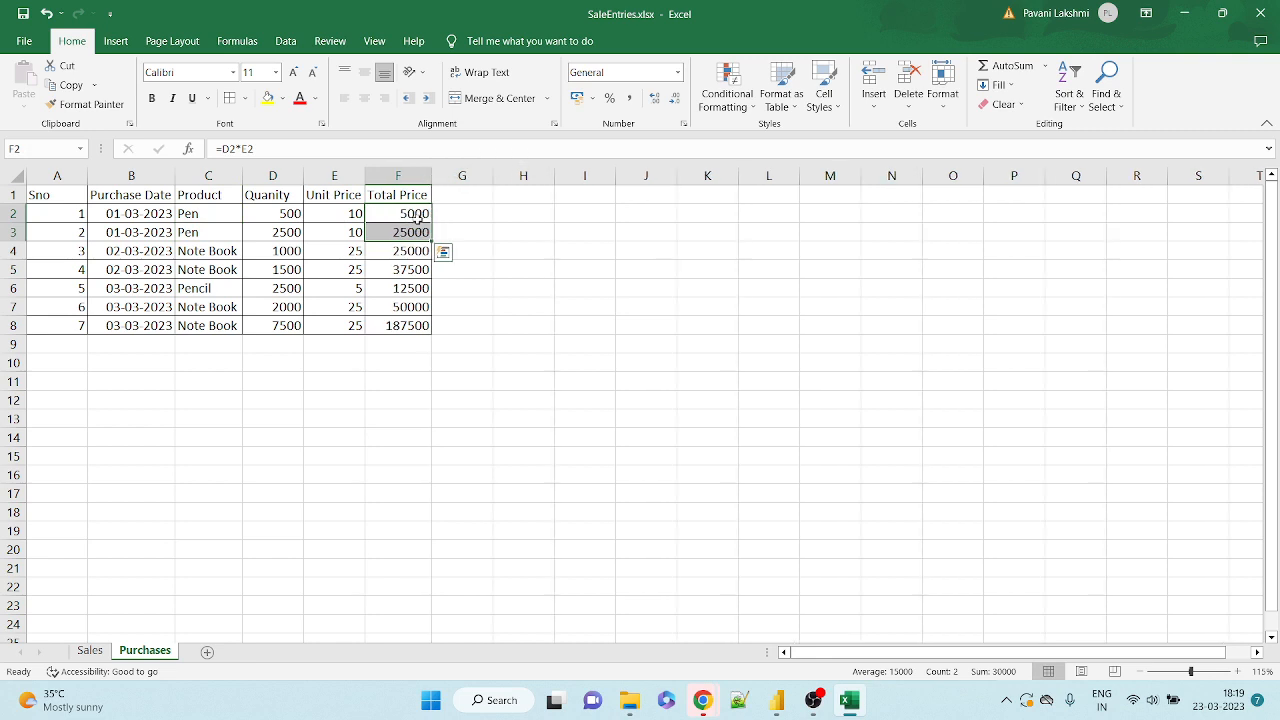
# Compare the Total Price and Quanity values of the Pen rows between the Sales and Purchases sheets.
pyautogui.click(84, 653)
pyautogui.moveTo(437, 221); pyautogui.dragTo(445, 244)
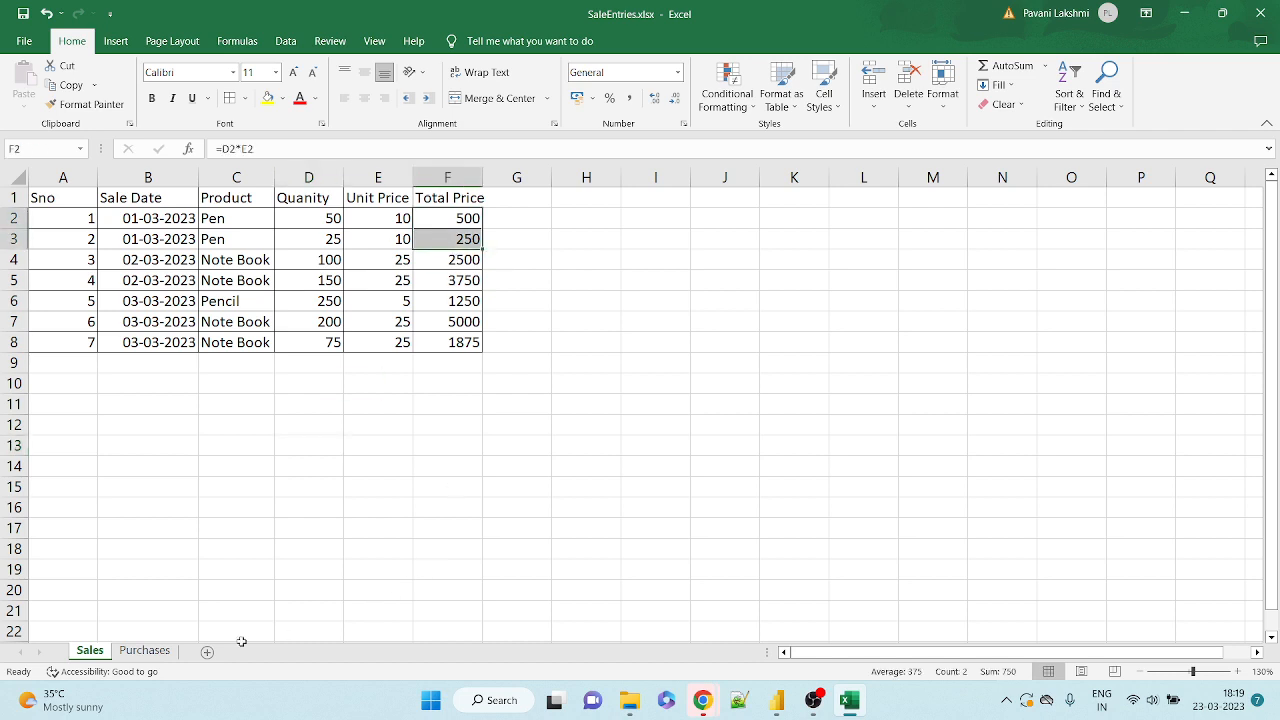
pyautogui.click(140, 655)
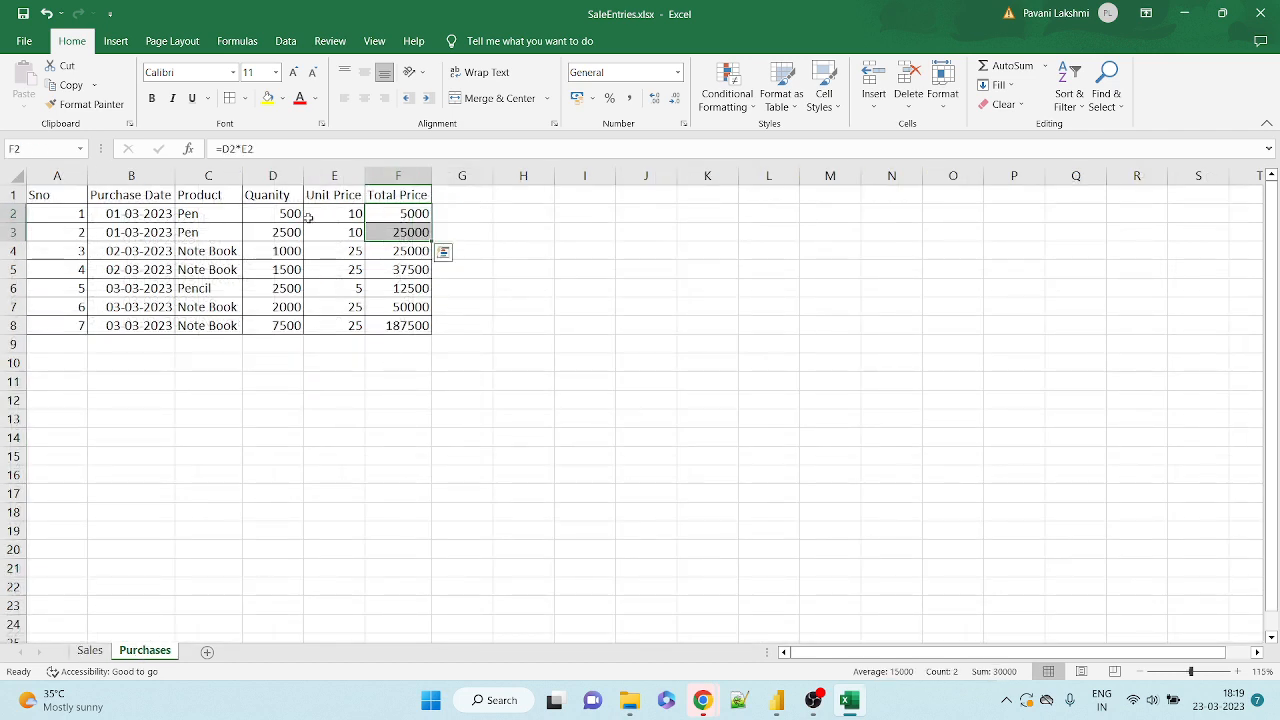
pyautogui.moveTo(289, 214); pyautogui.dragTo(288, 232)
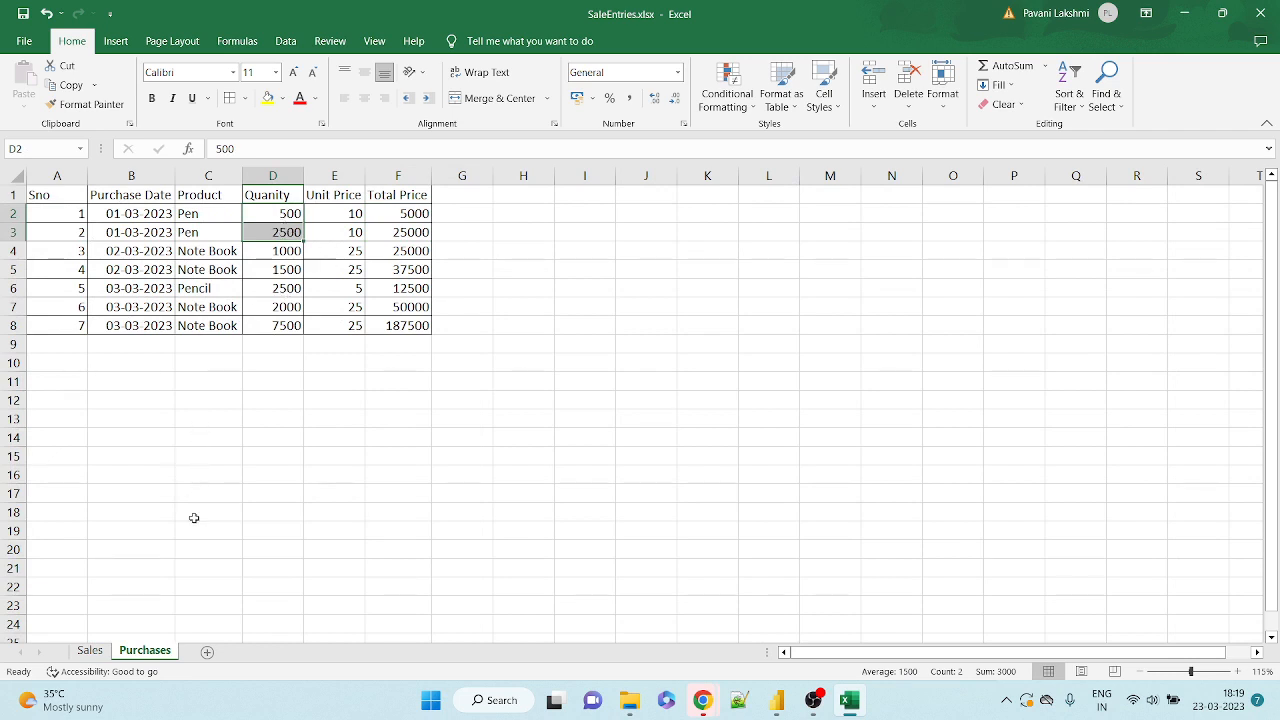
pyautogui.click(100, 652)
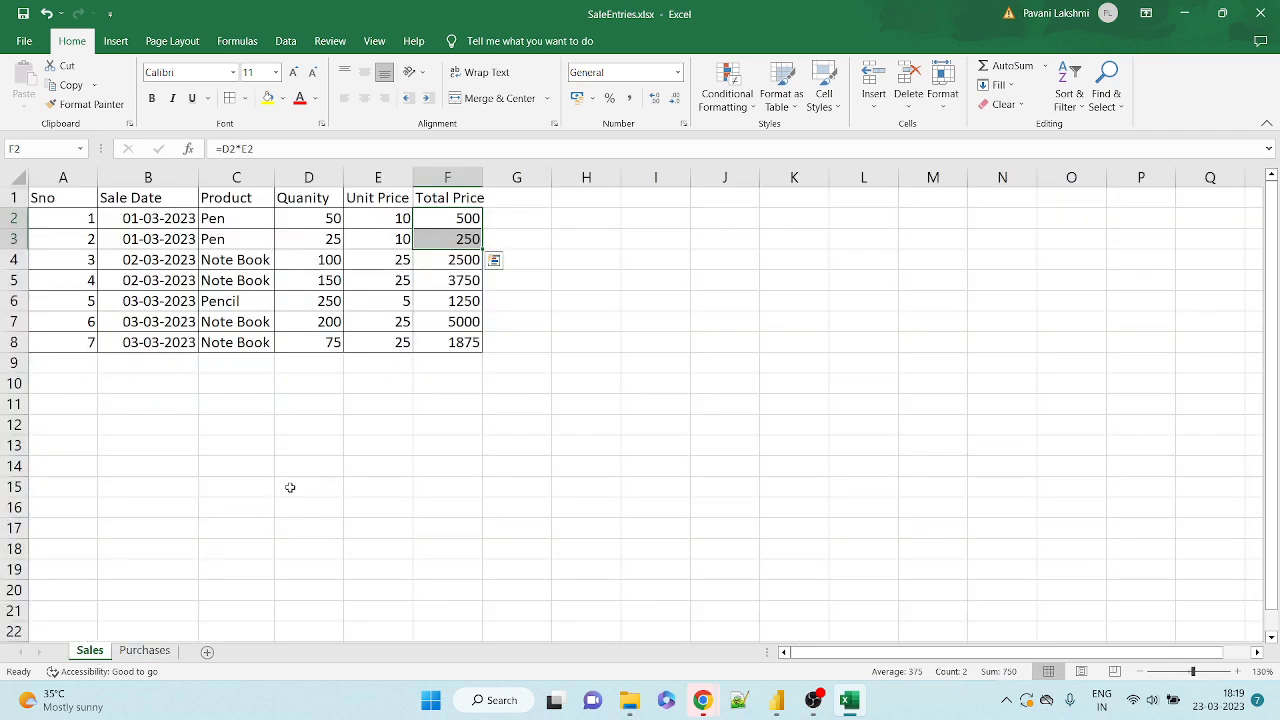
pyautogui.moveTo(320, 222); pyautogui.dragTo(320, 239)
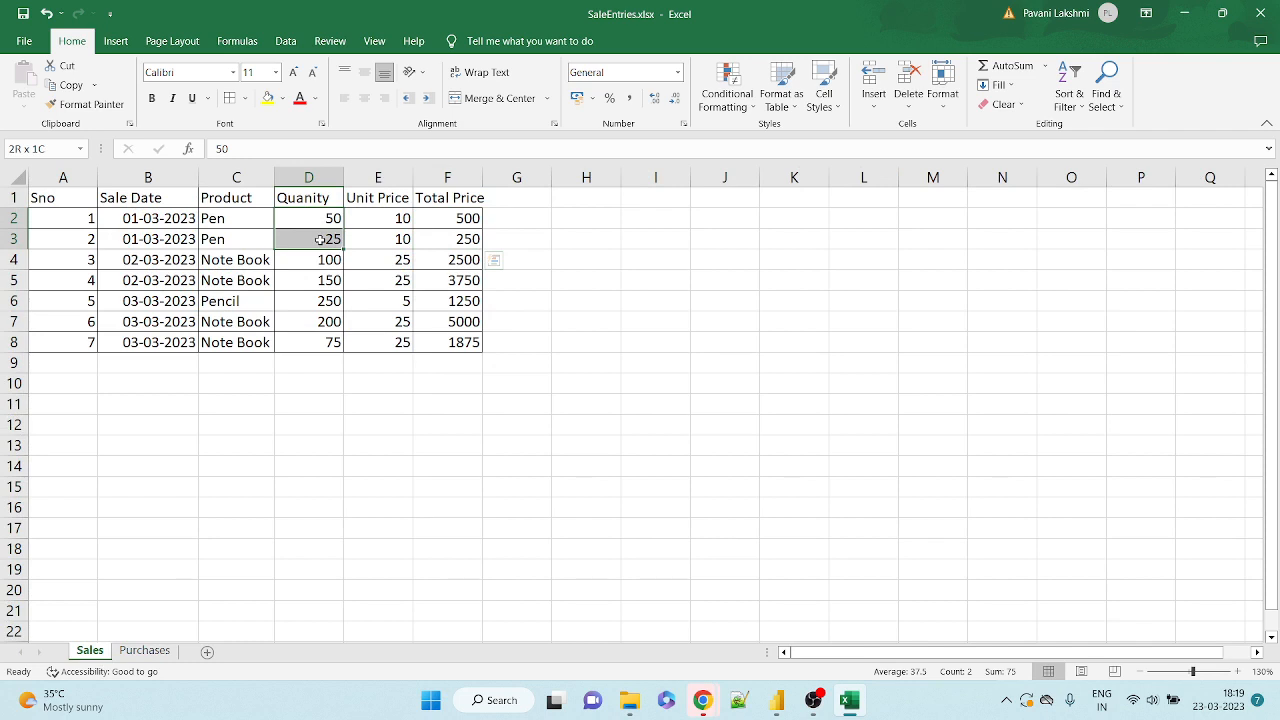
pyautogui.moveTo(320, 239); pyautogui.dragTo(320, 239)
pyautogui.click(145, 650)
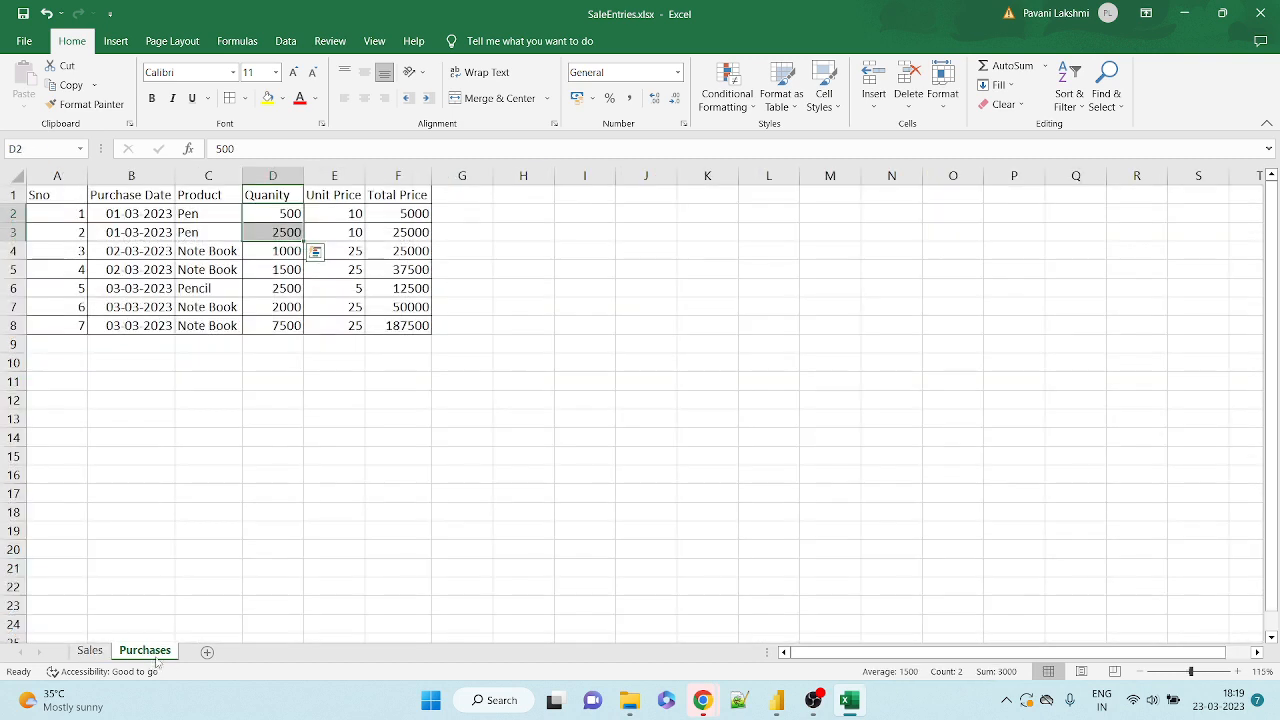
pyautogui.click(372, 329)
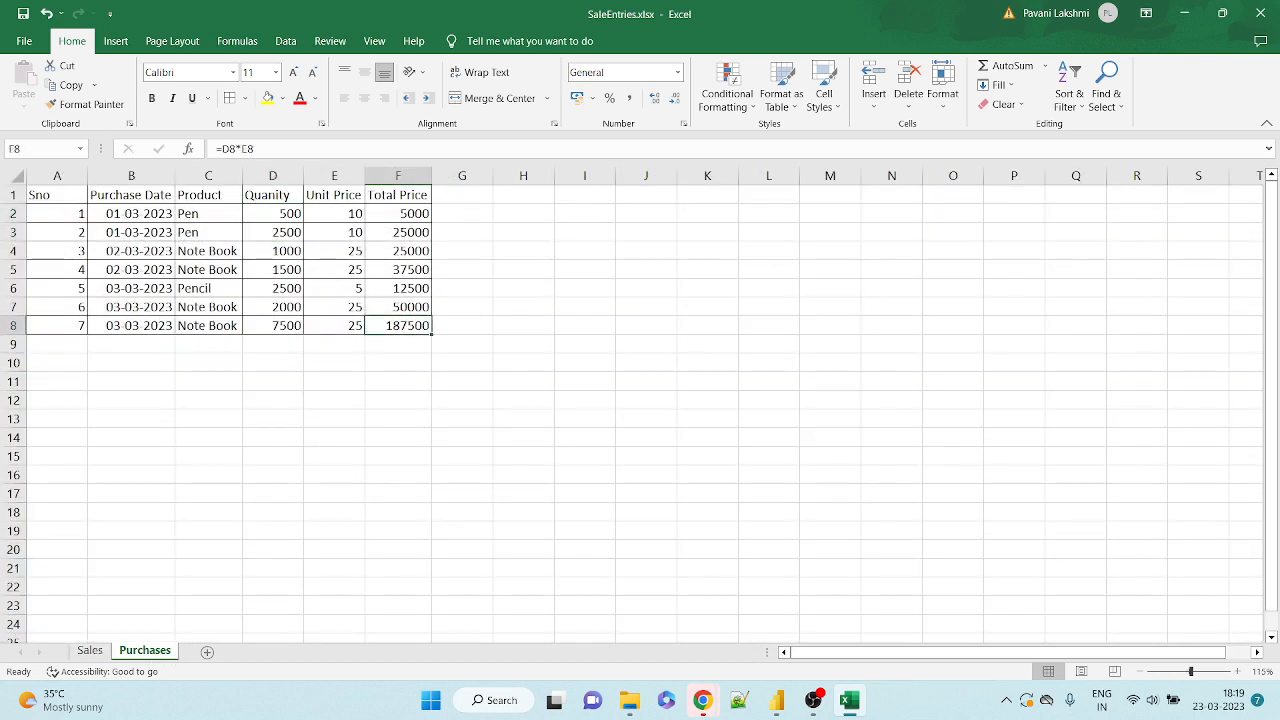
# Switch to Power BI Desktop, delete the Sum of Total Sales funnel chart and start a new report.
pyautogui.click(772, 702)
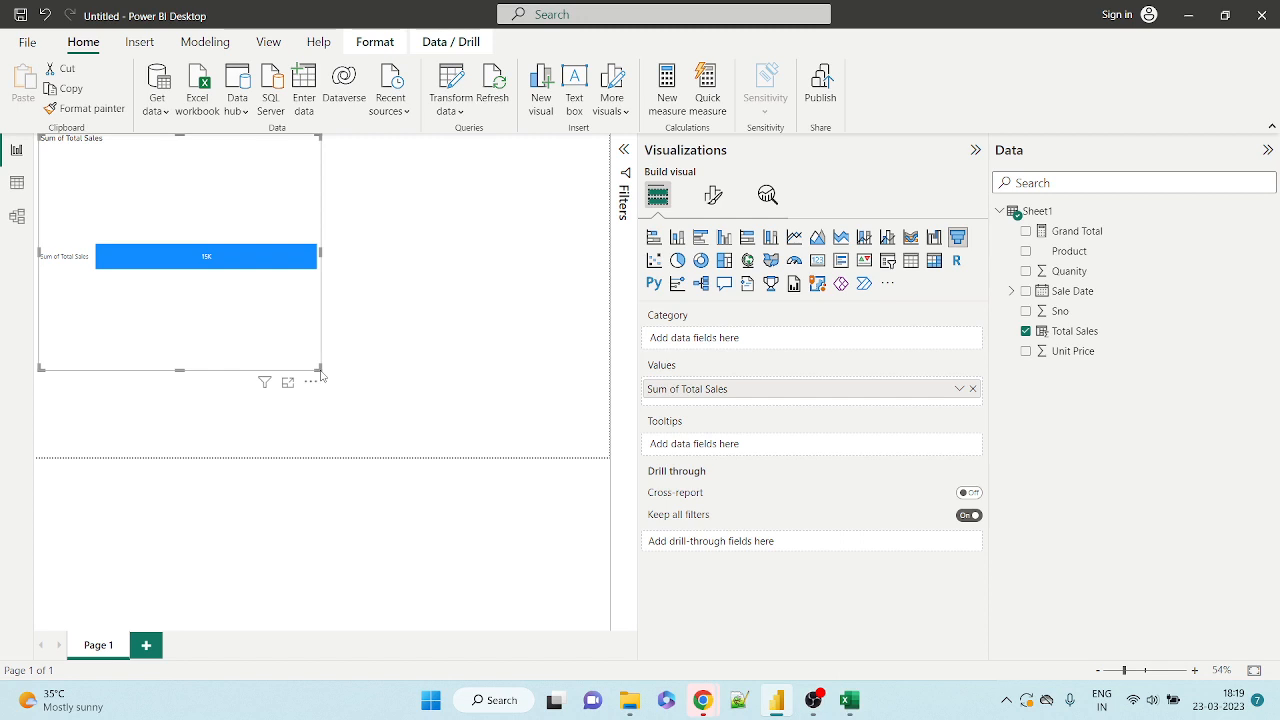
pyautogui.press('Delete')
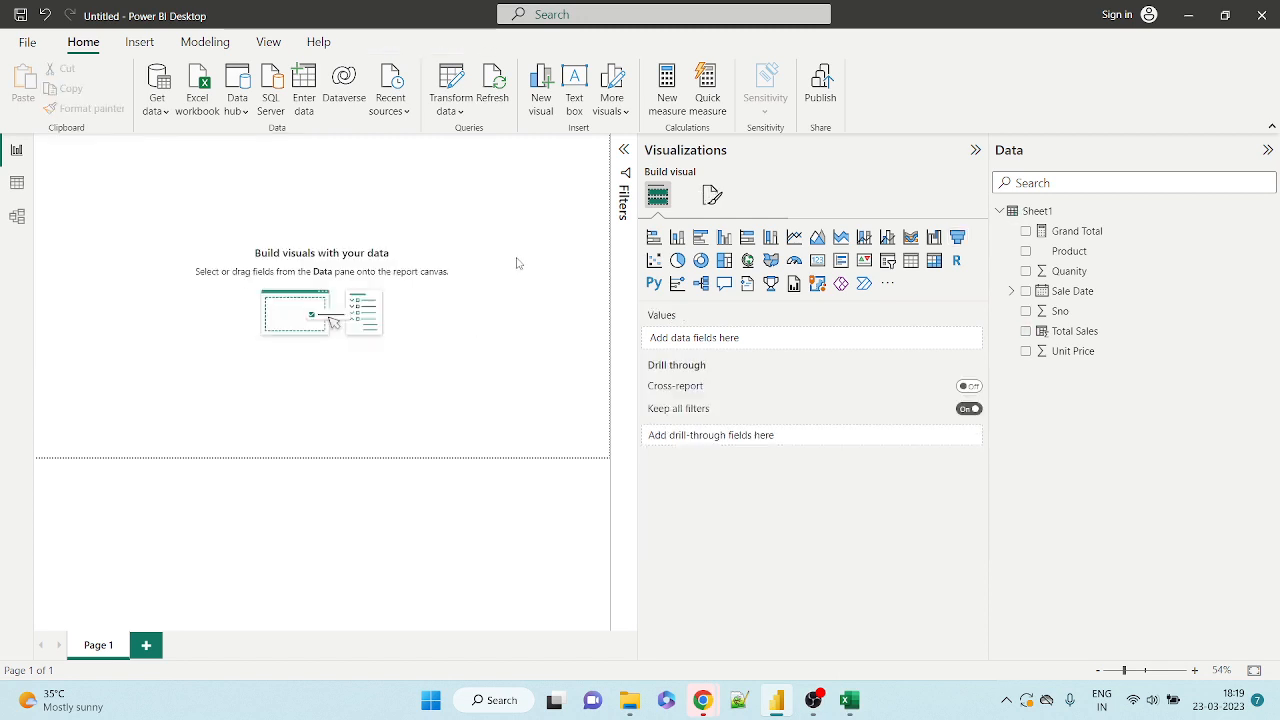
pyautogui.click(27, 47)
pyautogui.click(36, 77)
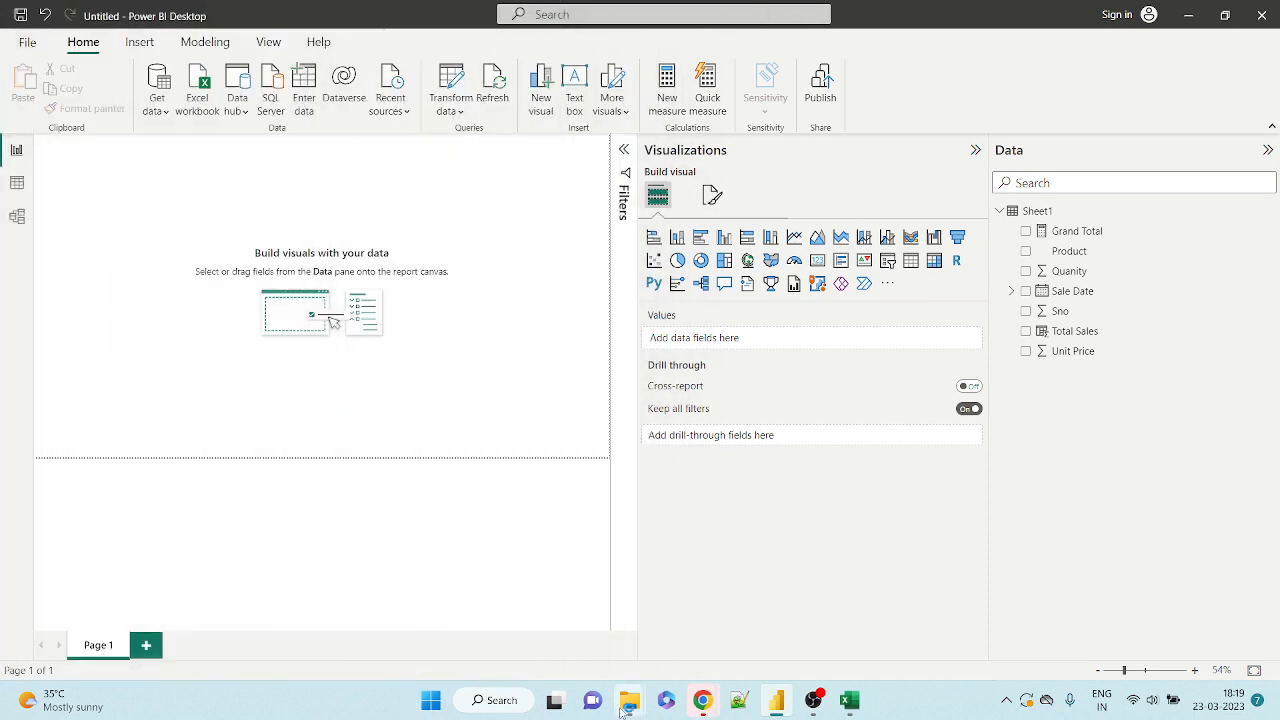
# Admit the waiting participant to the Google Meet call and return to Power BI Desktop.
pyautogui.moveTo(702, 700)
pyautogui.click(617, 643)
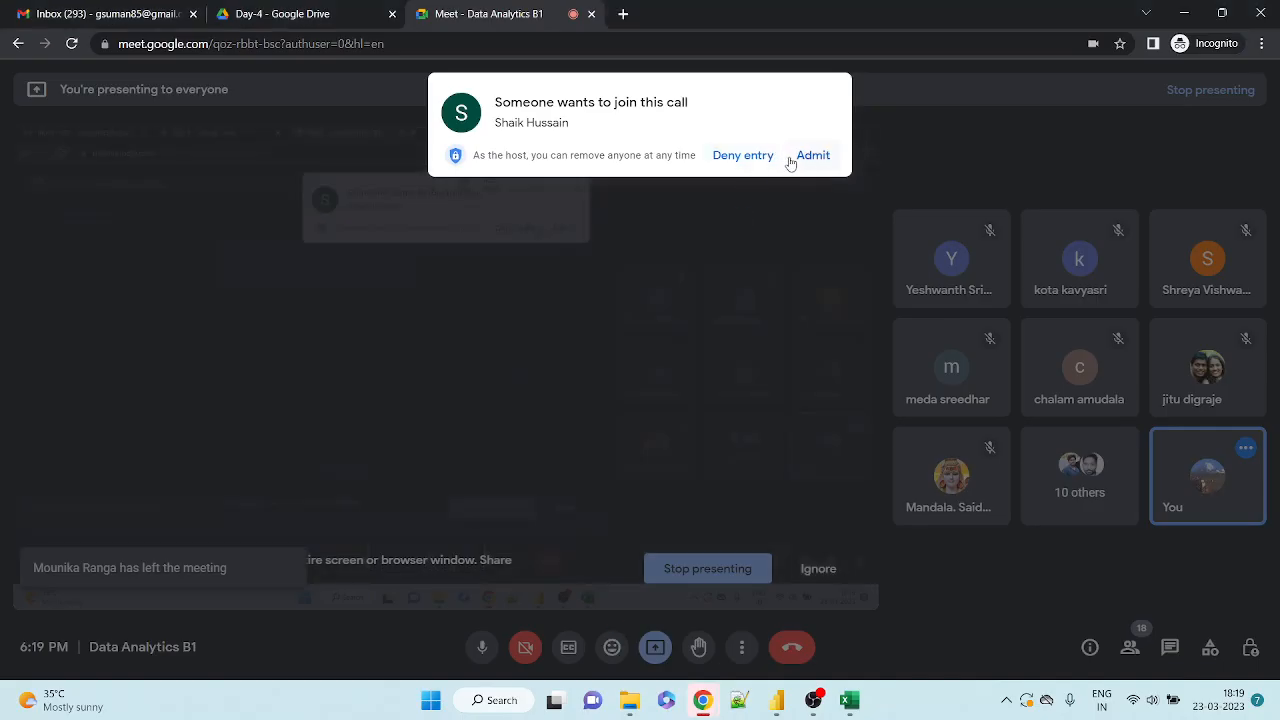
pyautogui.click(790, 163)
pyautogui.click(1184, 14)
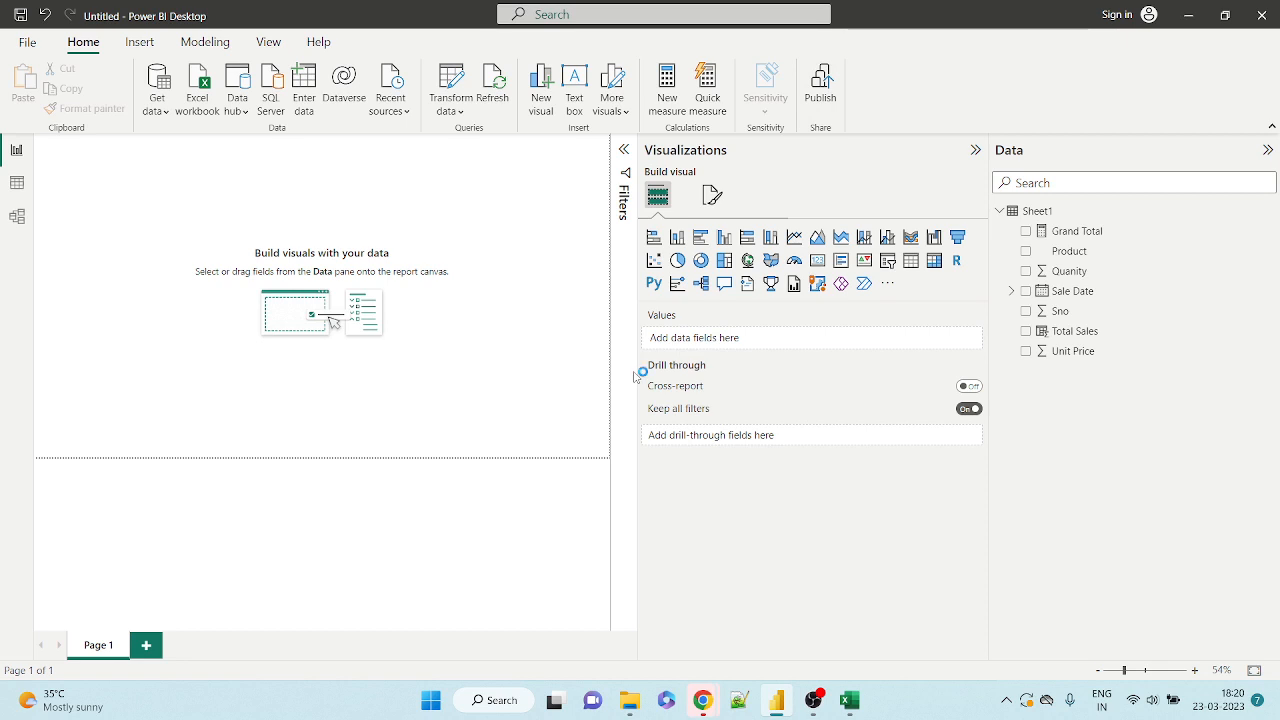
# Narrow the Visualizations pane and show the Sheet1 records in the data view.
pyautogui.moveTo(638, 375); pyautogui.dragTo(703, 374)
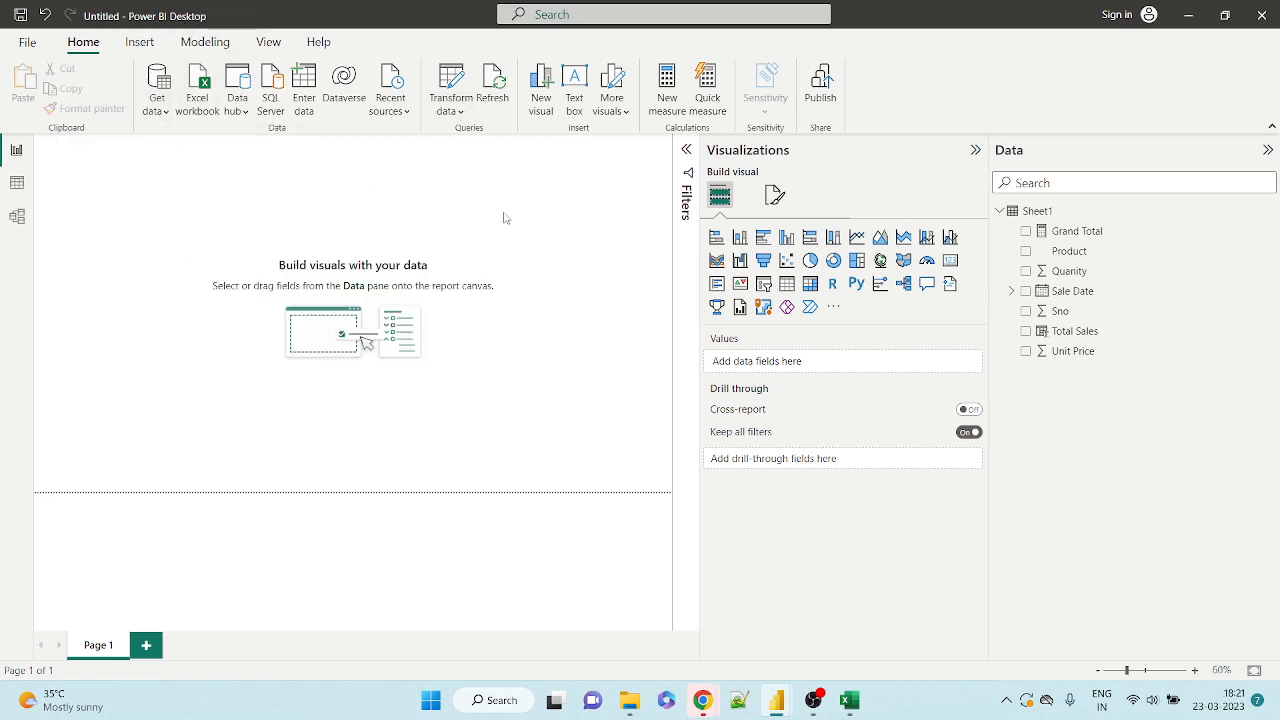
pyautogui.click(451, 110)
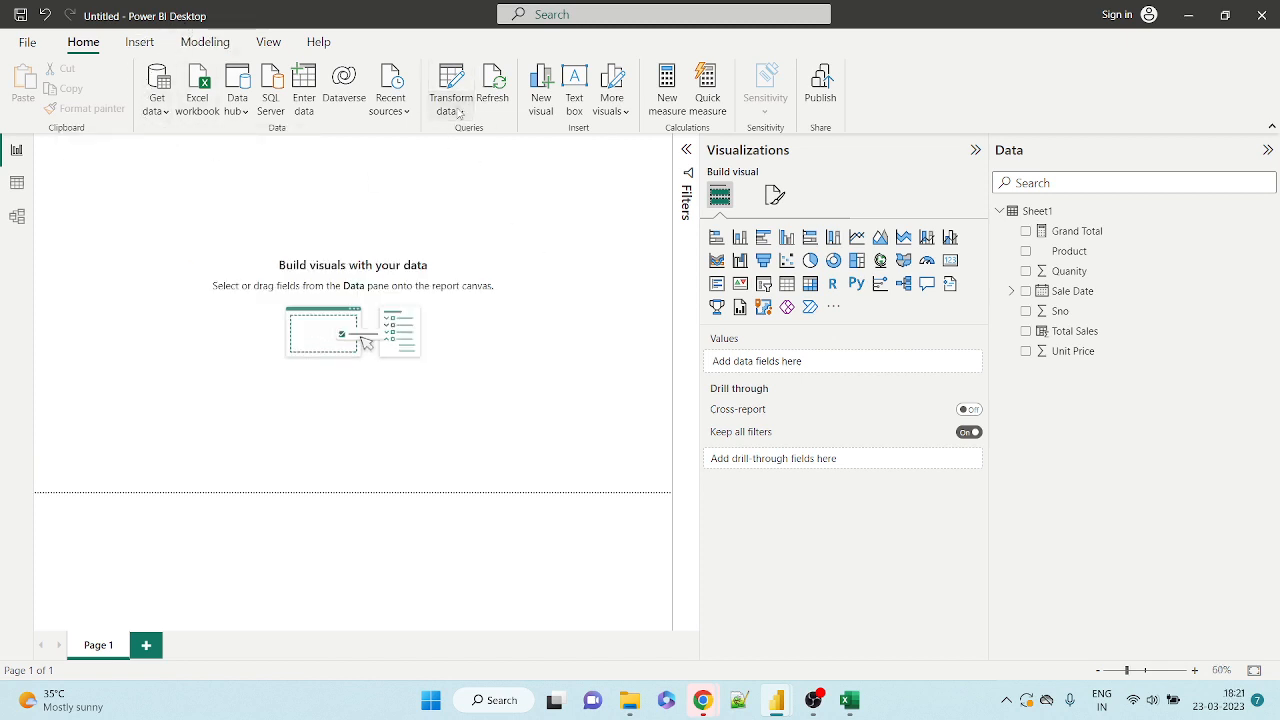
pyautogui.click(28, 196)
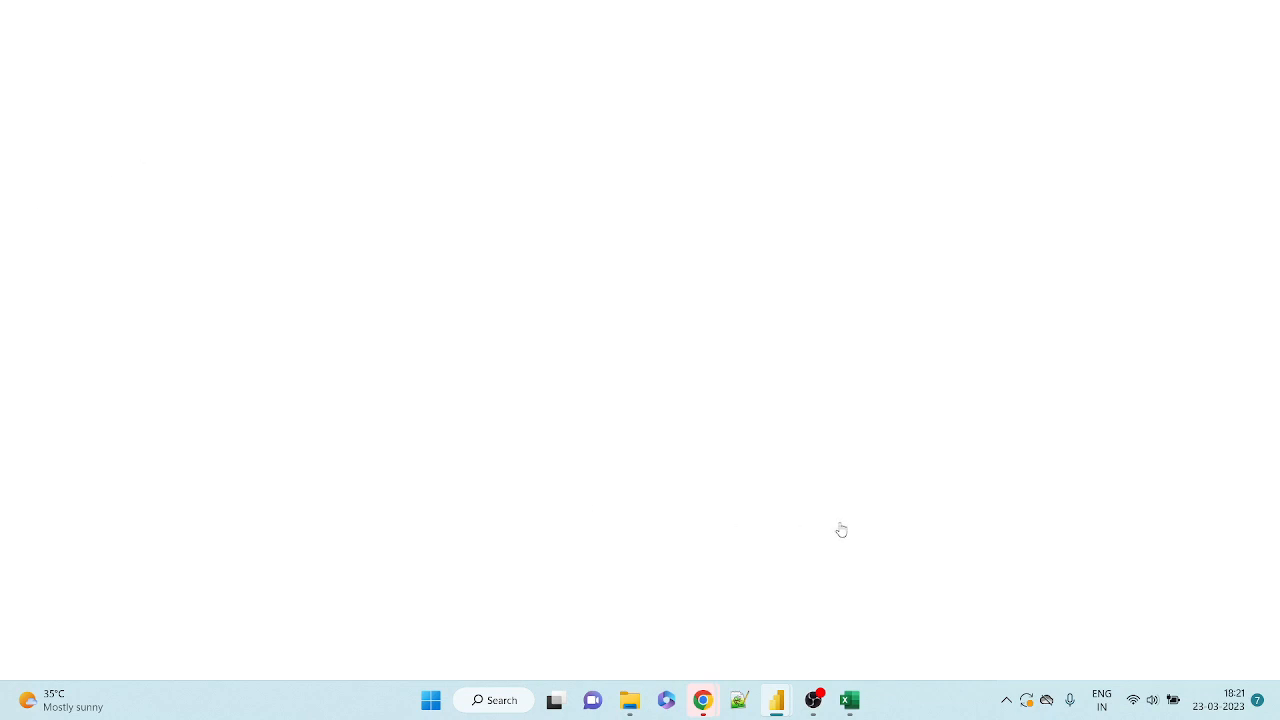
# Bring up the new Power BI Desktop window and dismiss its start screen to reach the blank report.
pyautogui.moveTo(777, 712)
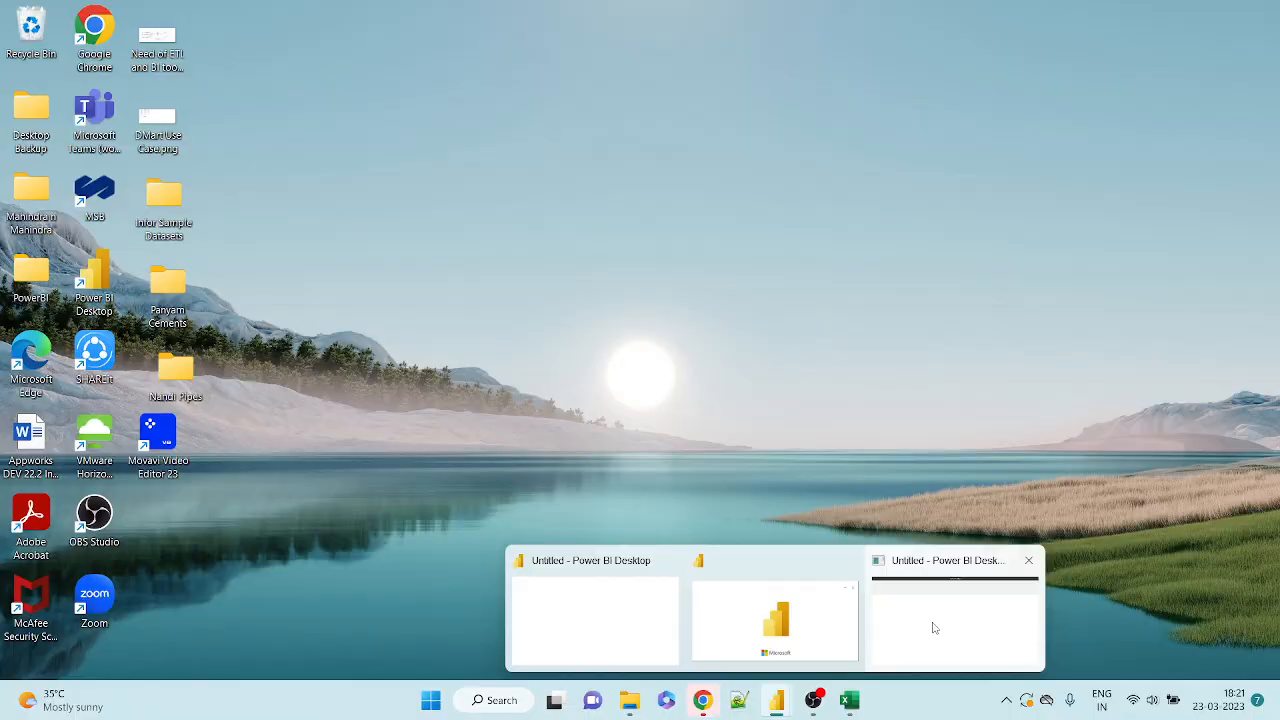
pyautogui.click(933, 628)
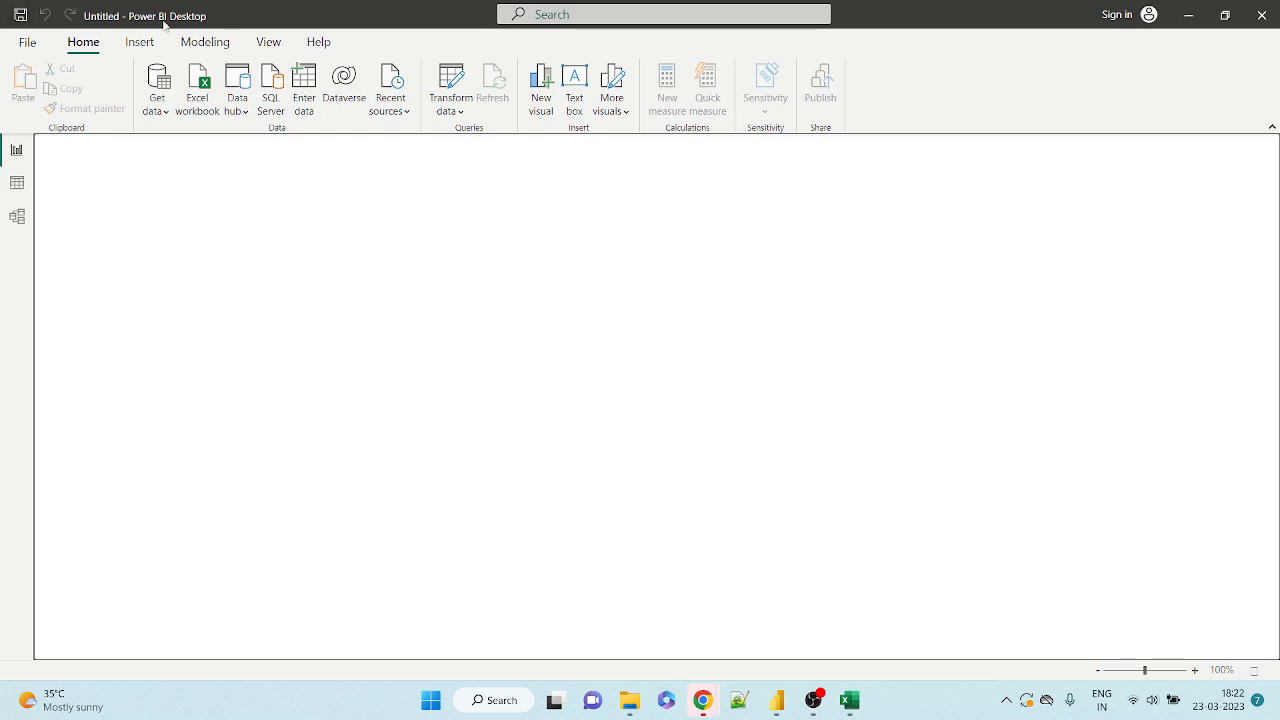
pyautogui.moveTo(778, 698)
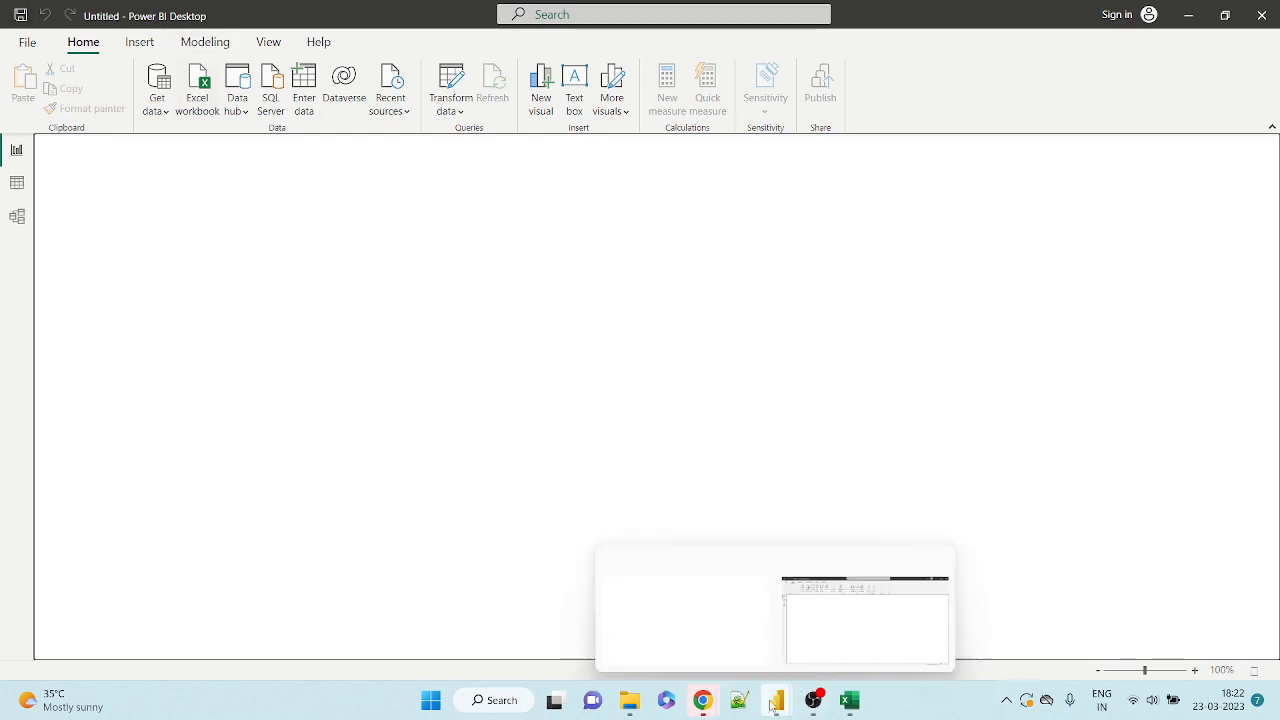
pyautogui.click(668, 640)
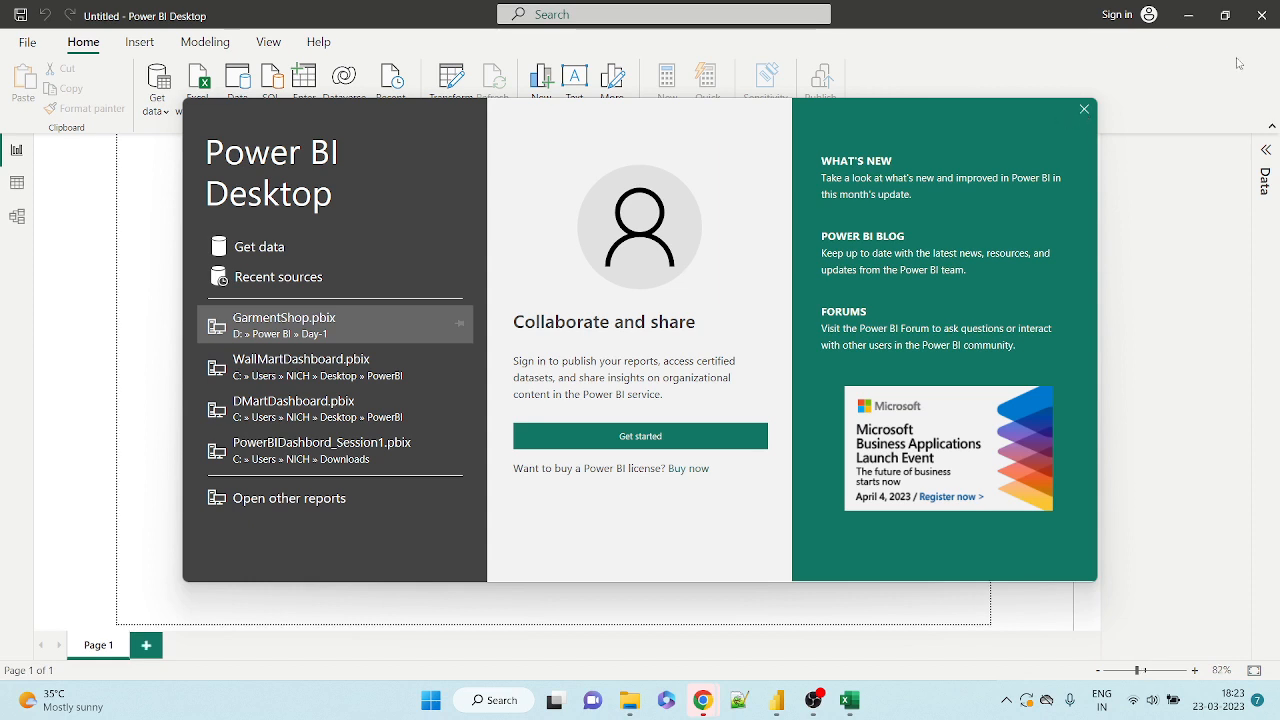
pyautogui.click(1084, 112)
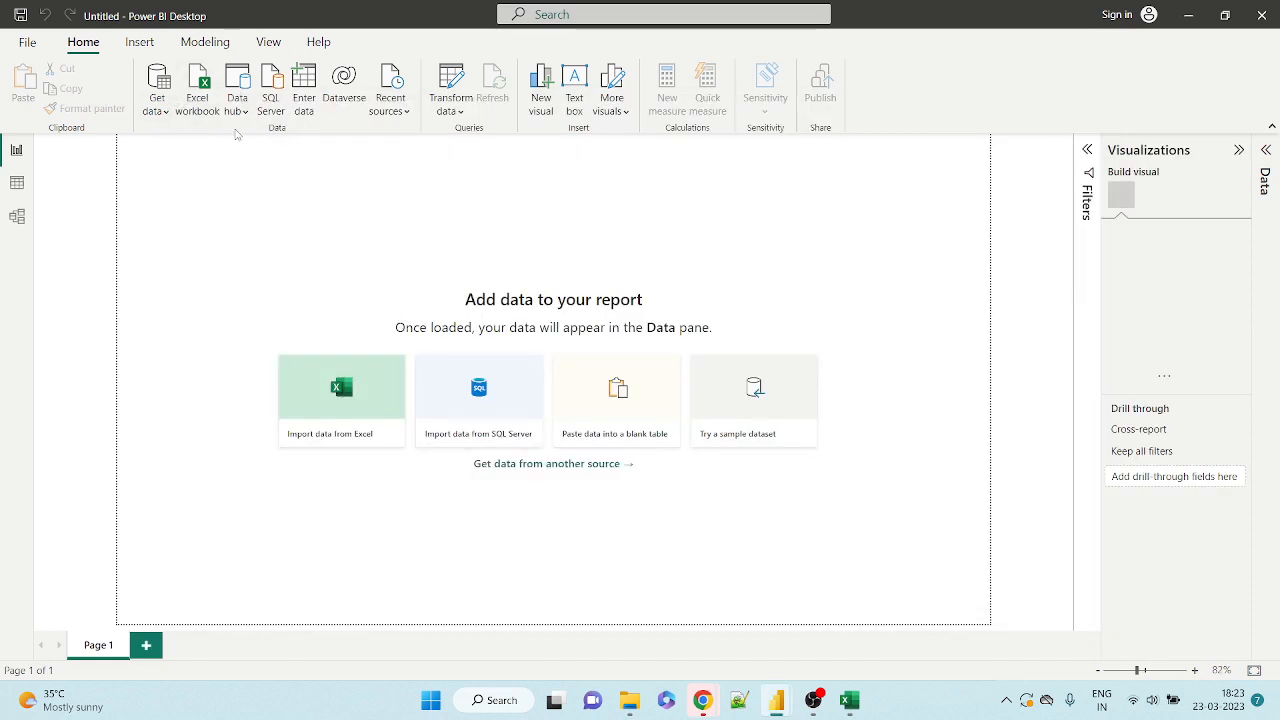
# Look through the two open Power BI Desktop windows, the Sheet1 report and the blank report.
pyautogui.moveTo(776, 700)
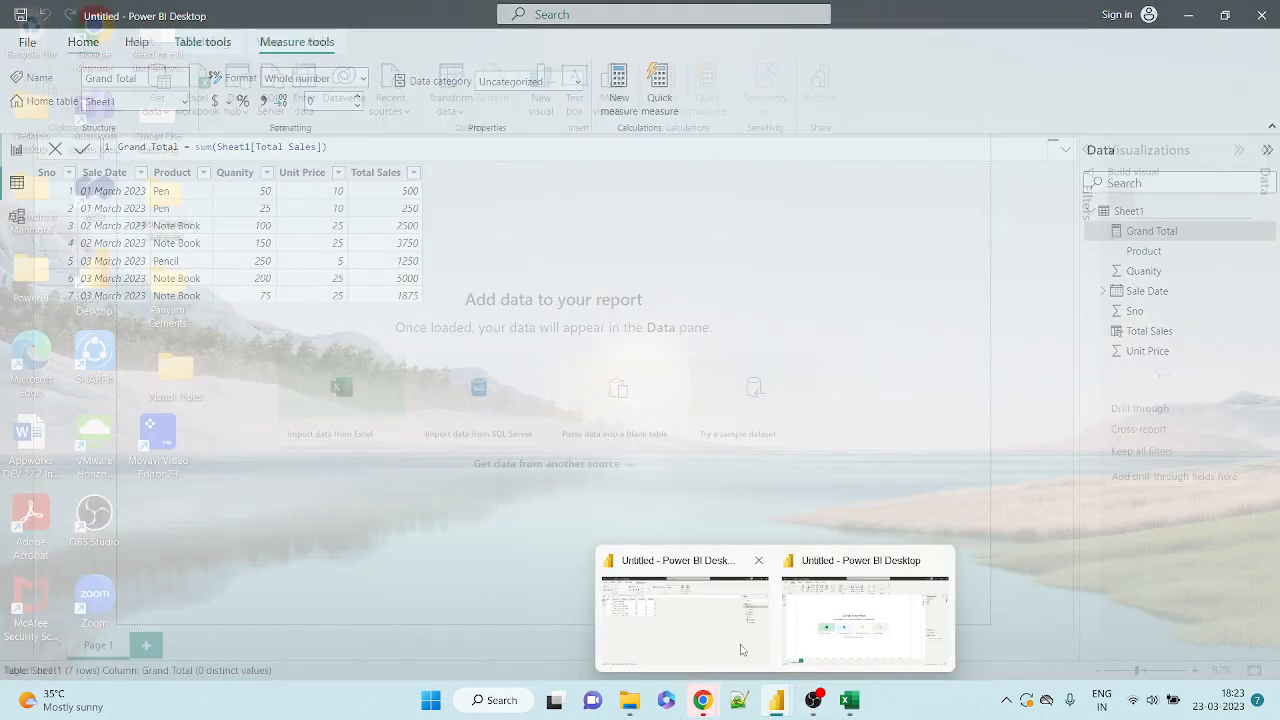
pyautogui.click(741, 650)
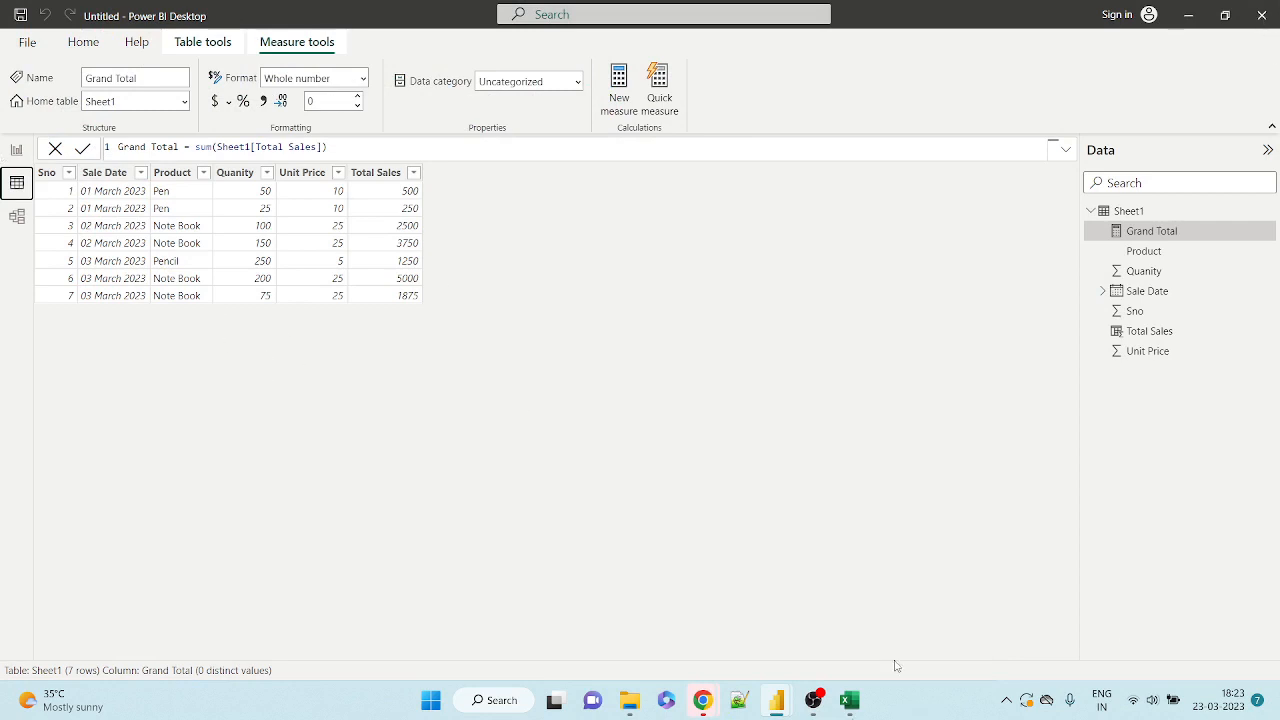
pyautogui.moveTo(781, 712)
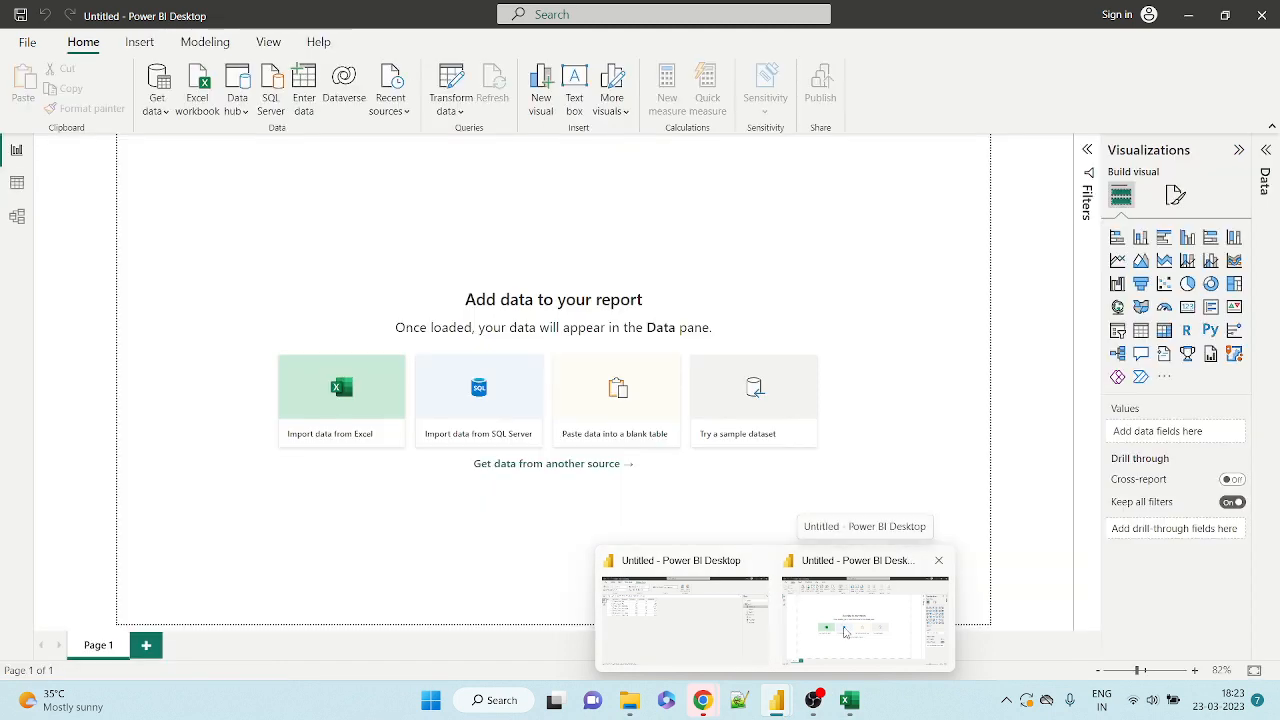
pyautogui.click(845, 632)
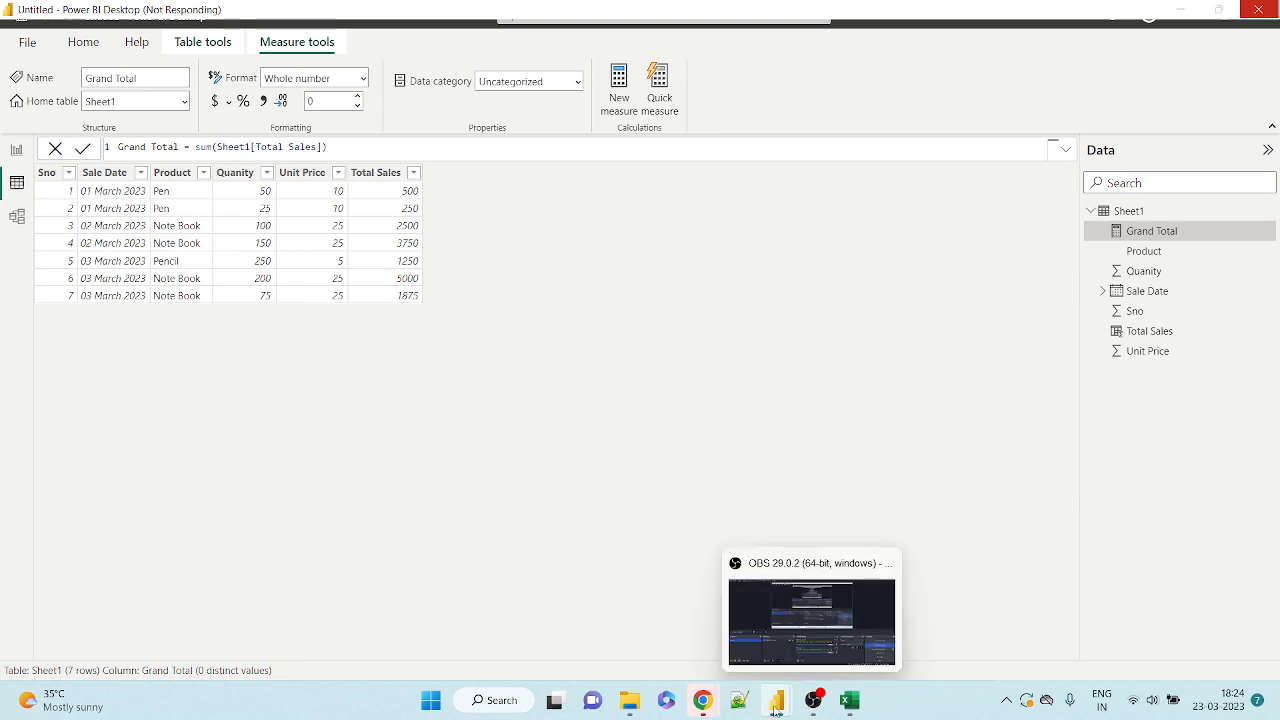
pyautogui.moveTo(776, 710)
pyautogui.click(837, 614)
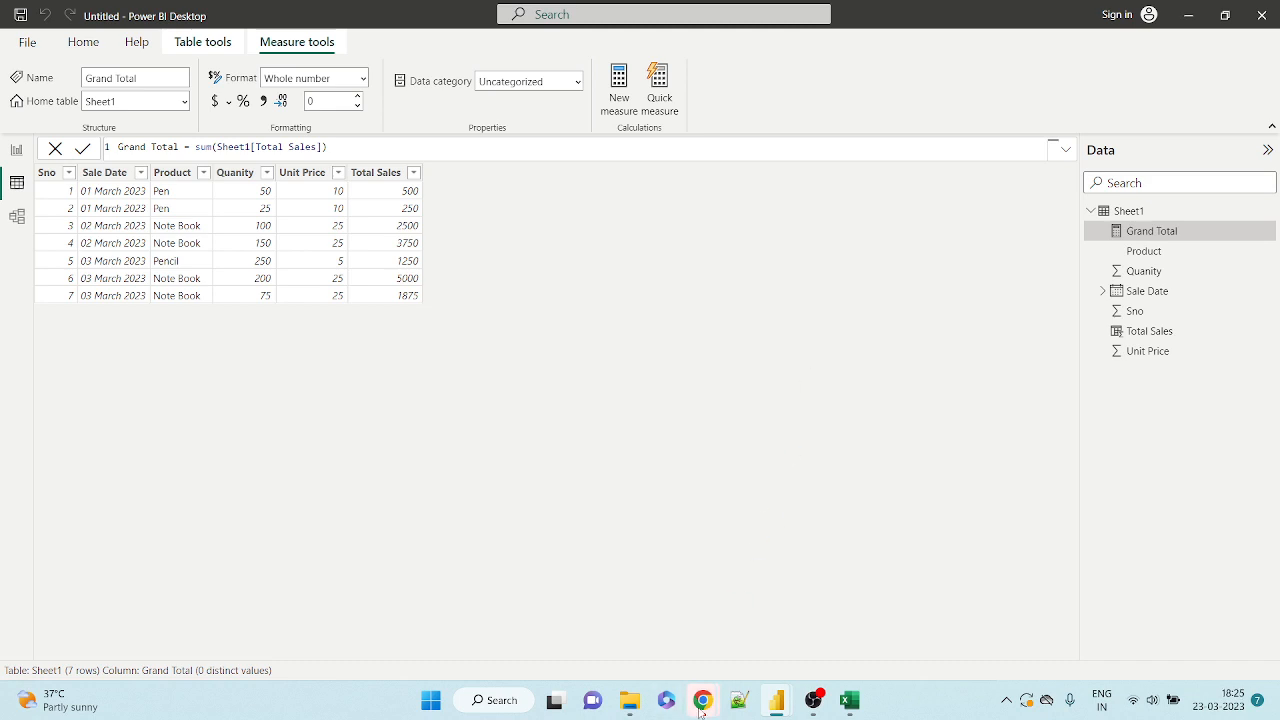
# Switch to Chrome and admit the participant waiting to join the Data Analytics B1 meeting.
pyautogui.moveTo(702, 708)
pyautogui.moveTo(622, 633)
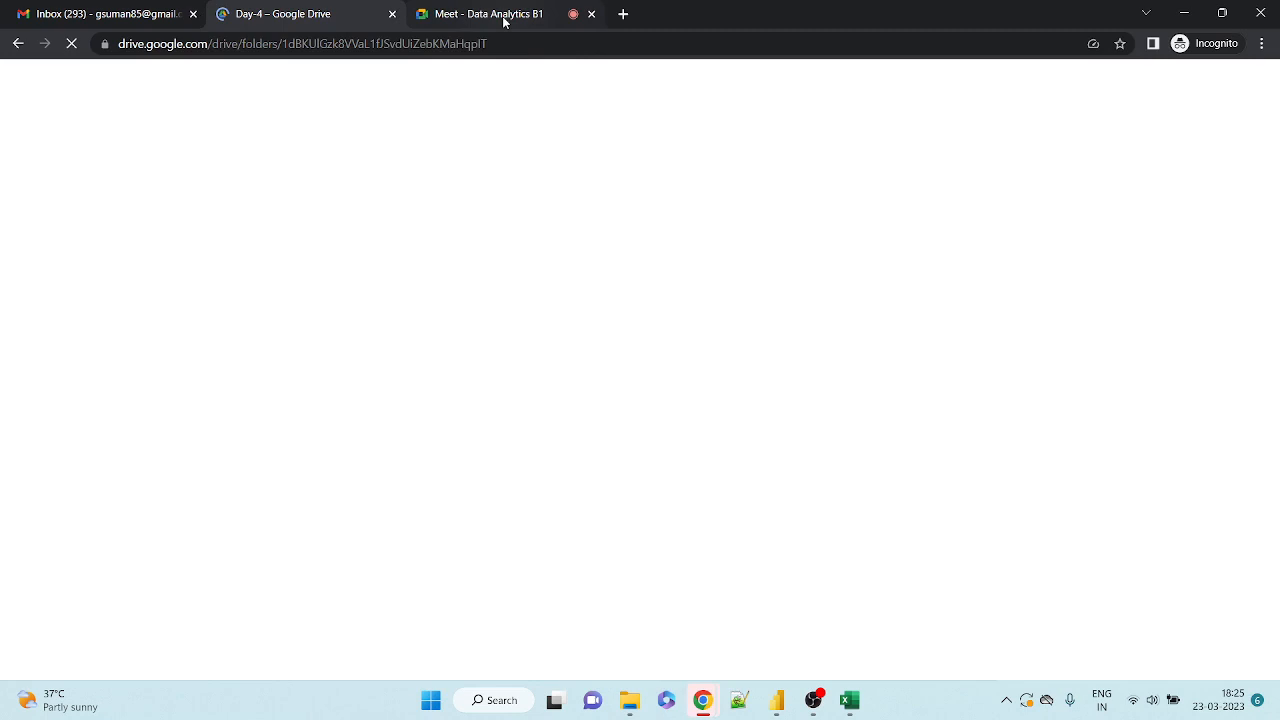
pyautogui.click(505, 20)
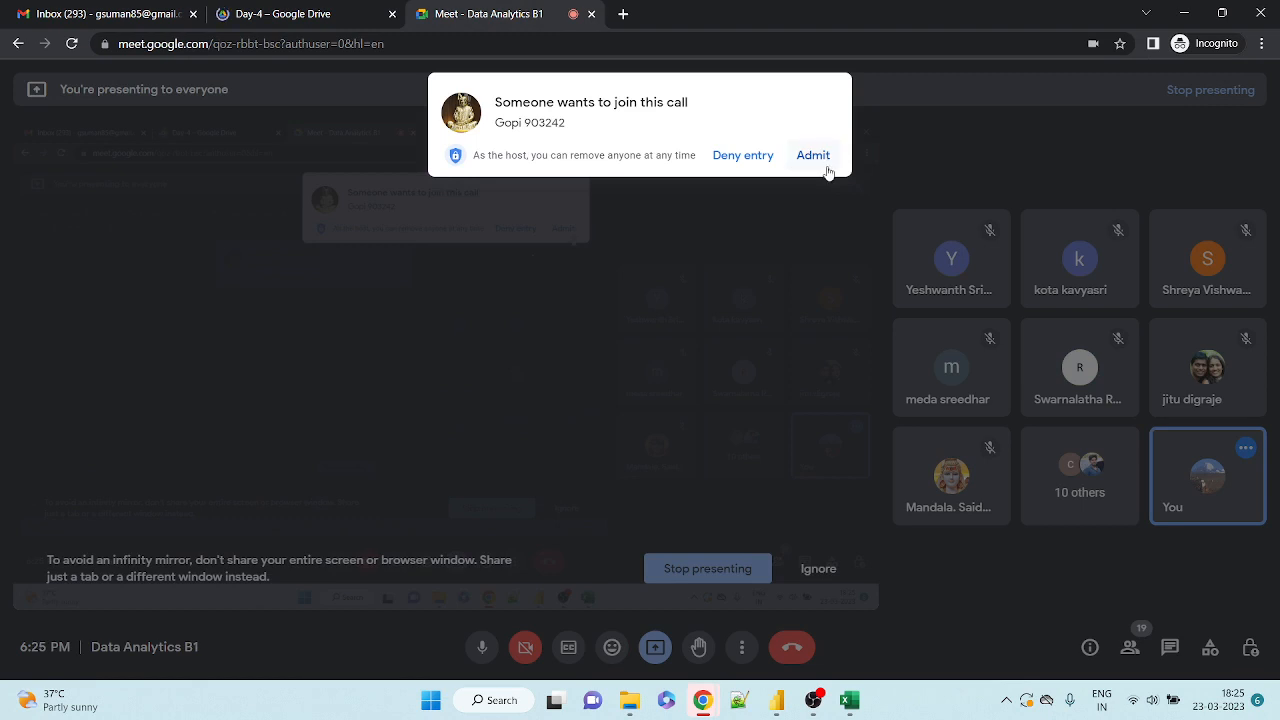
pyautogui.click(815, 157)
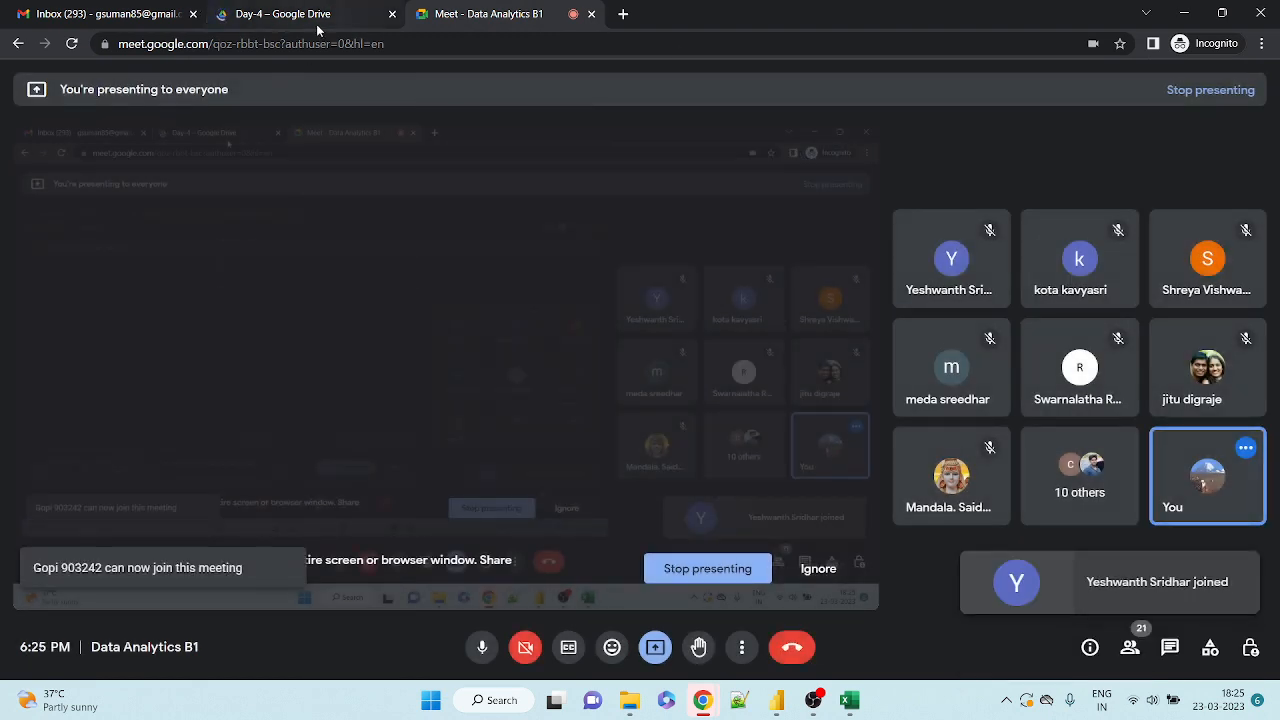
# Show the Day-4 training folder in Google Drive and admit the next participant waiting in Google Meet.
pyautogui.click(318, 14)
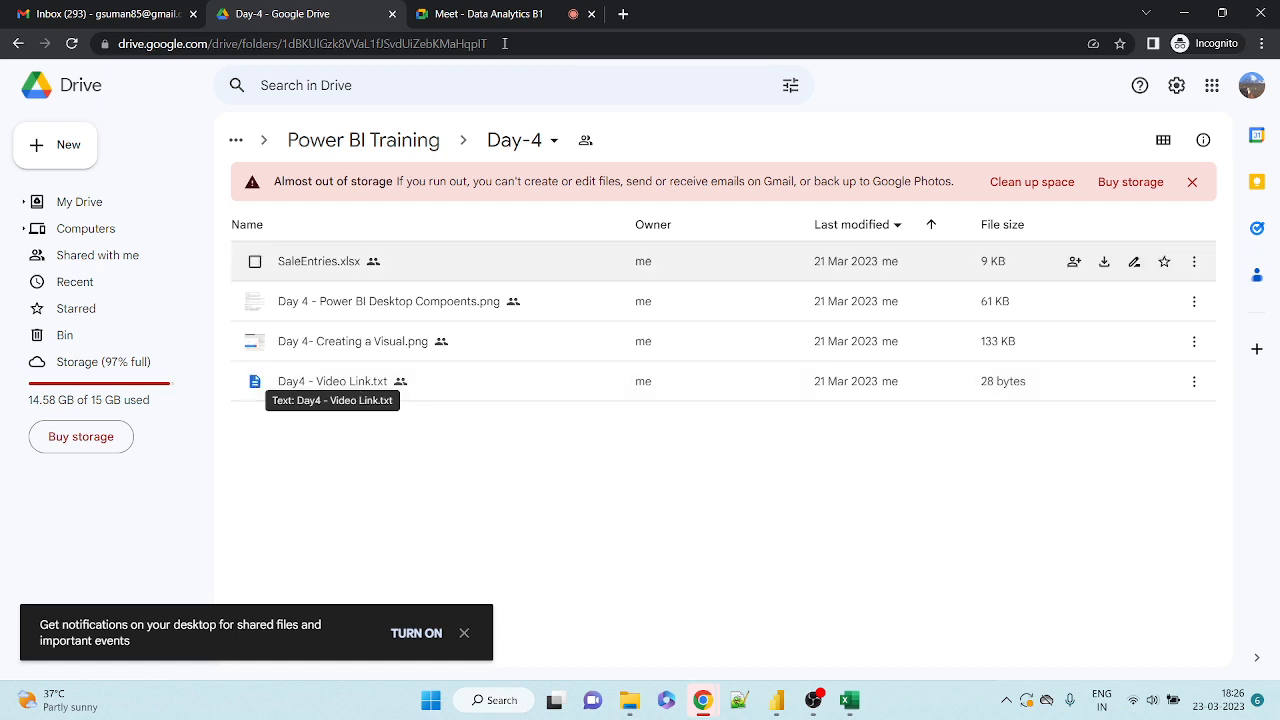
pyautogui.click(506, 12)
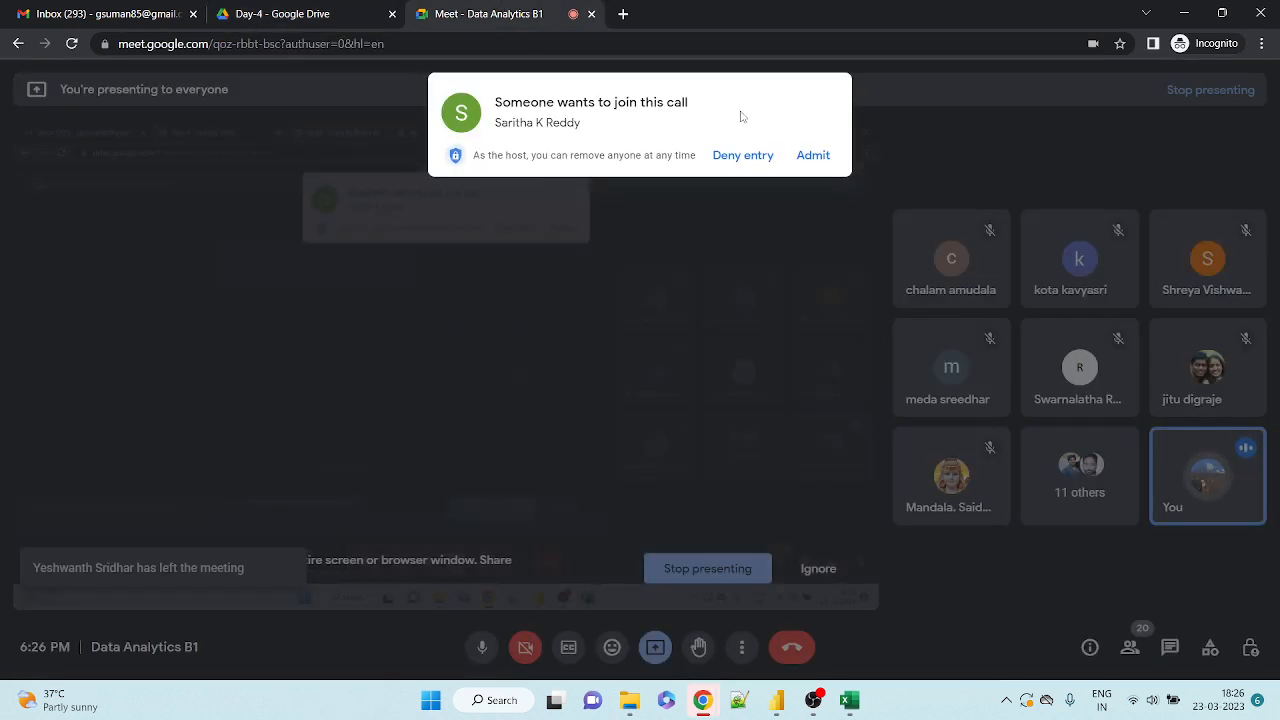
pyautogui.click(813, 155)
pyautogui.hotkey('ctrl', 'shift', 'Tab')
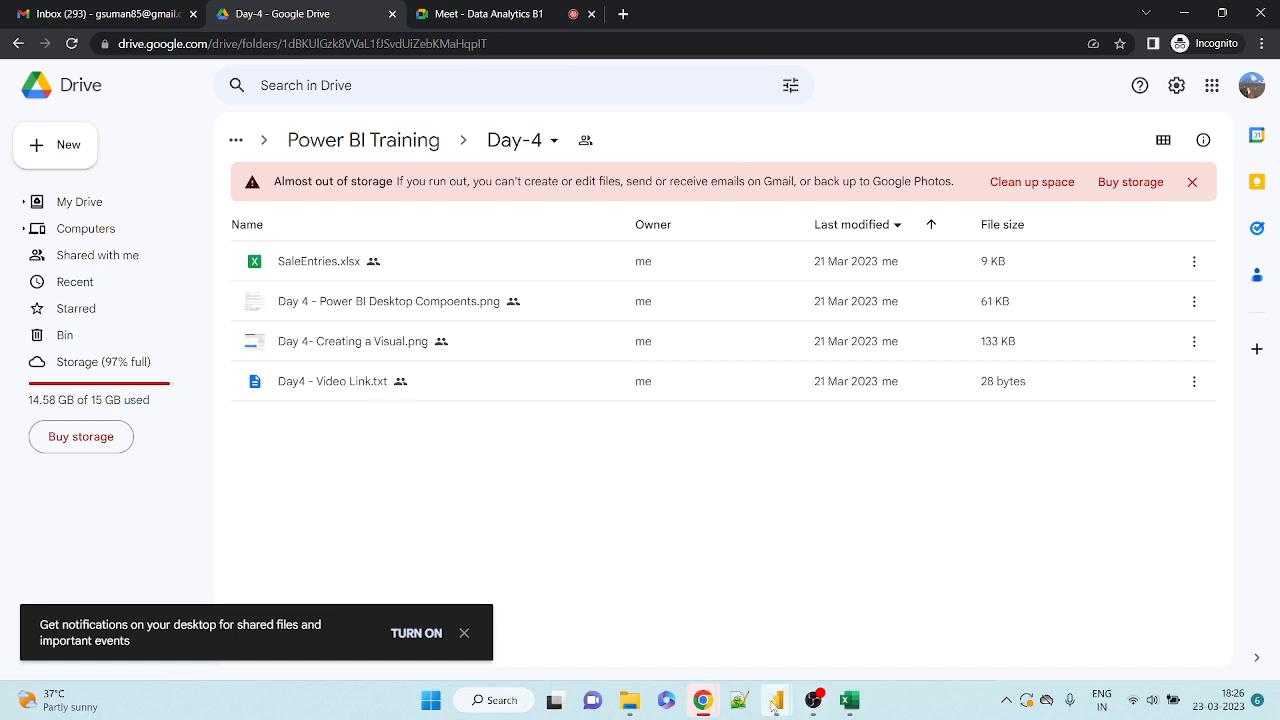
# Close the Power BI Desktop window holding the Sheet1 report without saving its changes.
pyautogui.click(812, 650)
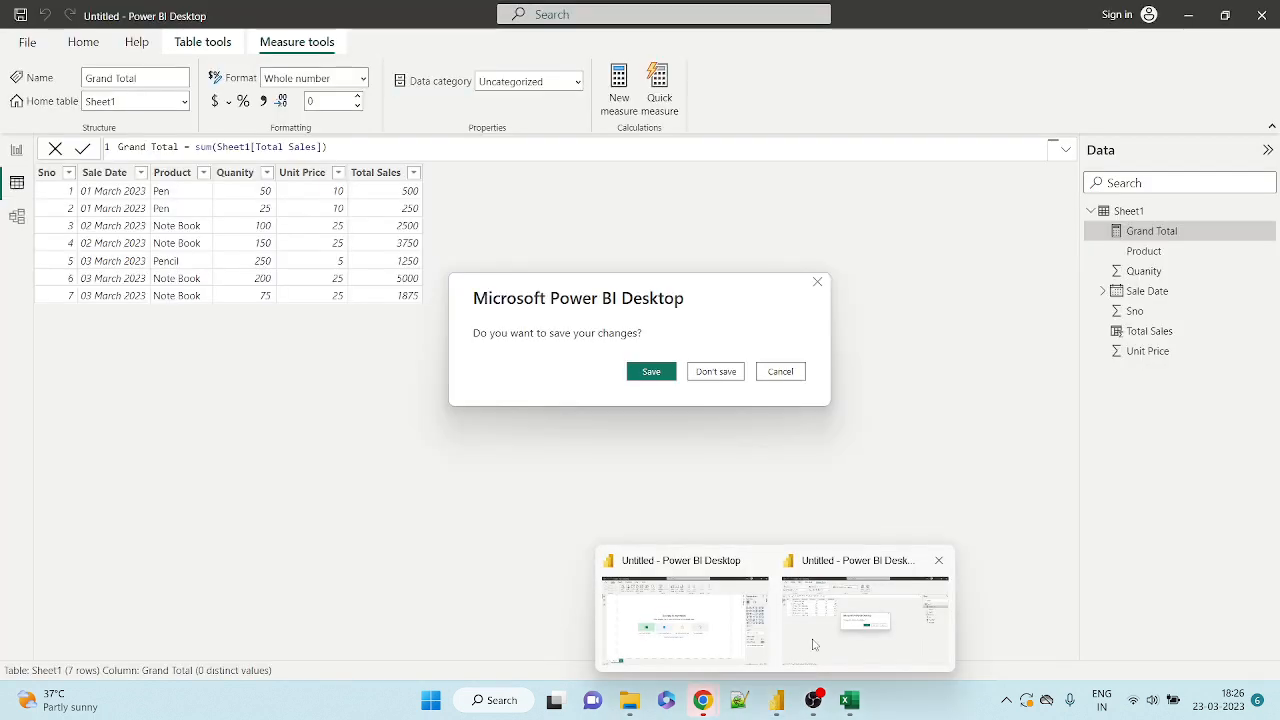
pyautogui.click(713, 373)
pyautogui.moveTo(786, 702)
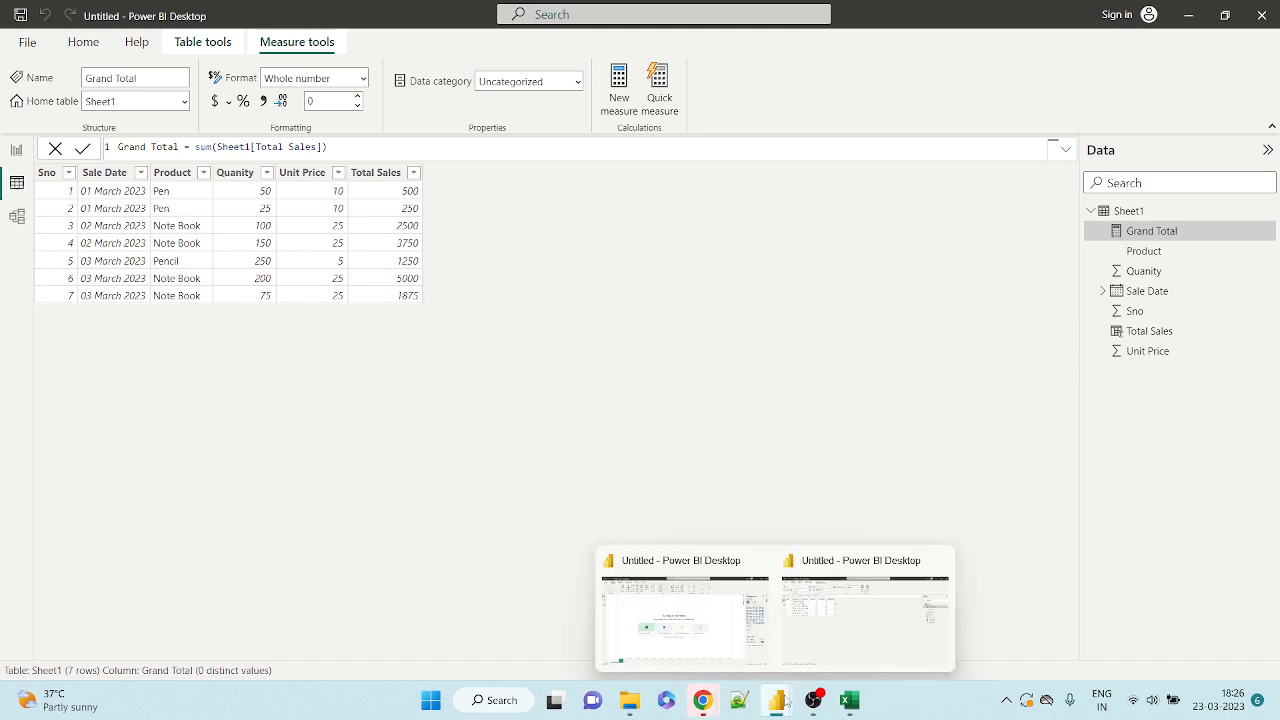
pyautogui.click(691, 634)
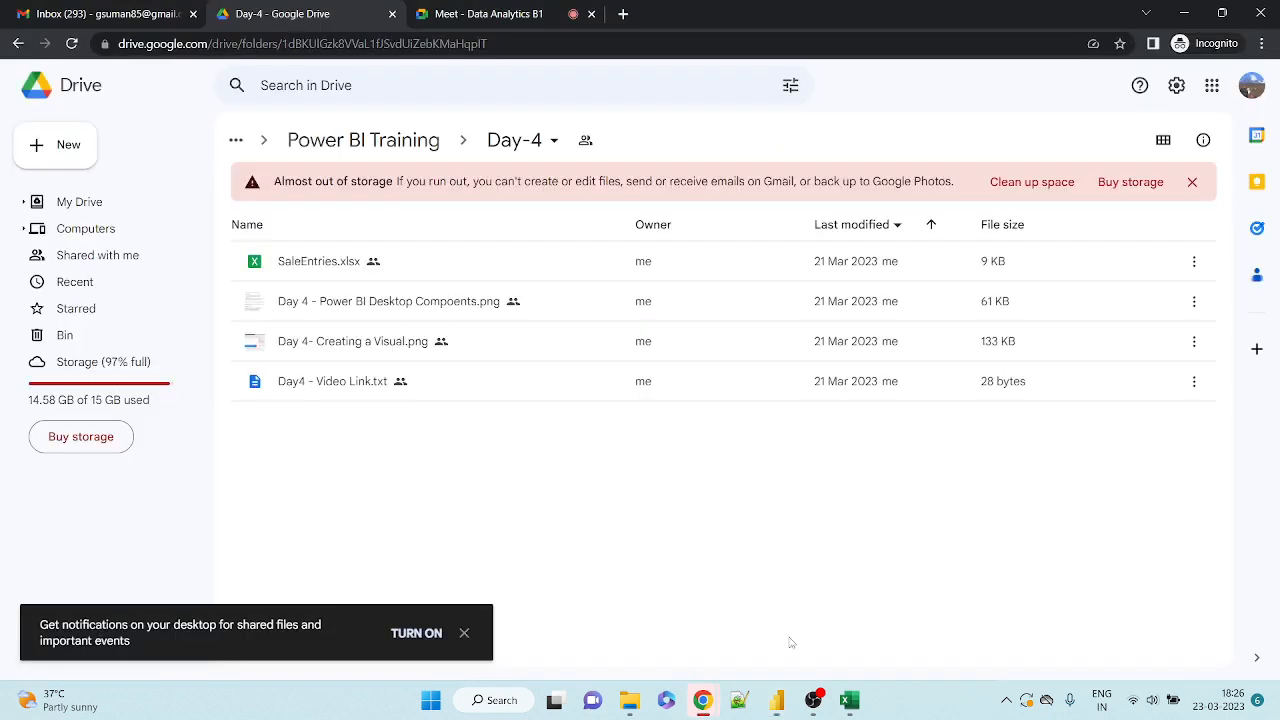
# Bring up the blank Power BI report and look through its Data, Model and Report views.
pyautogui.click(780, 702)
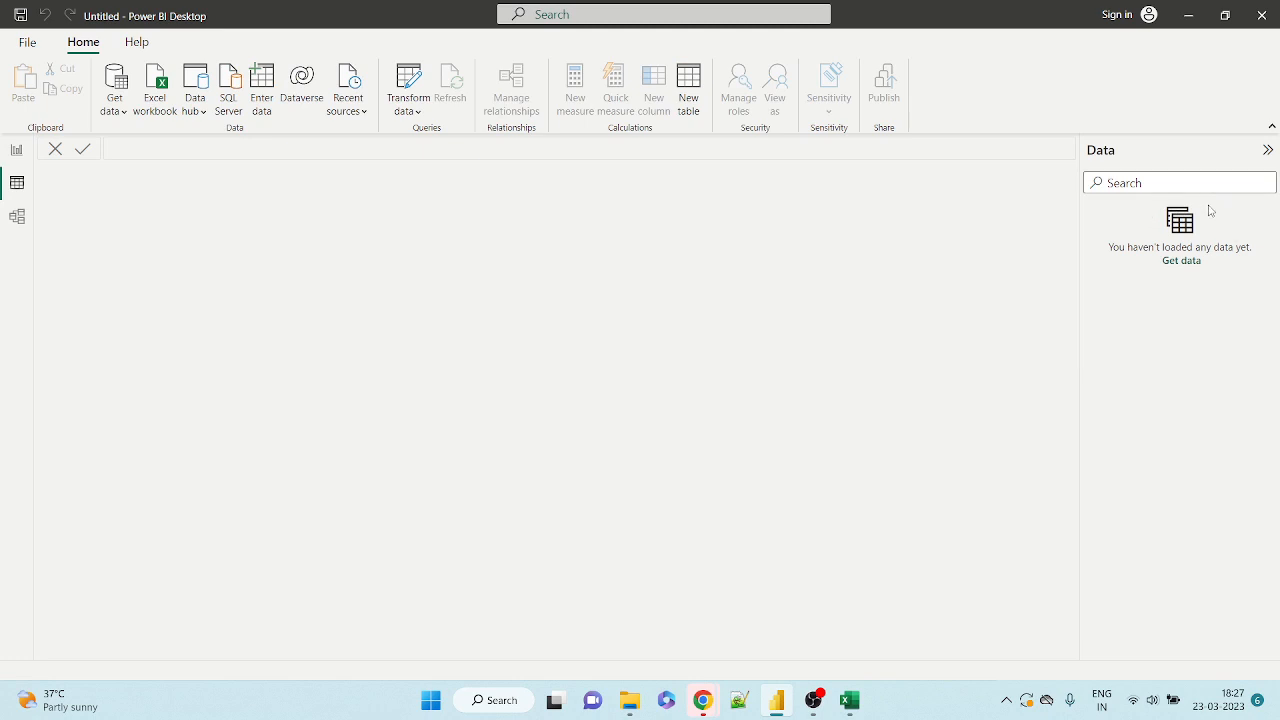
pyautogui.click(14, 218)
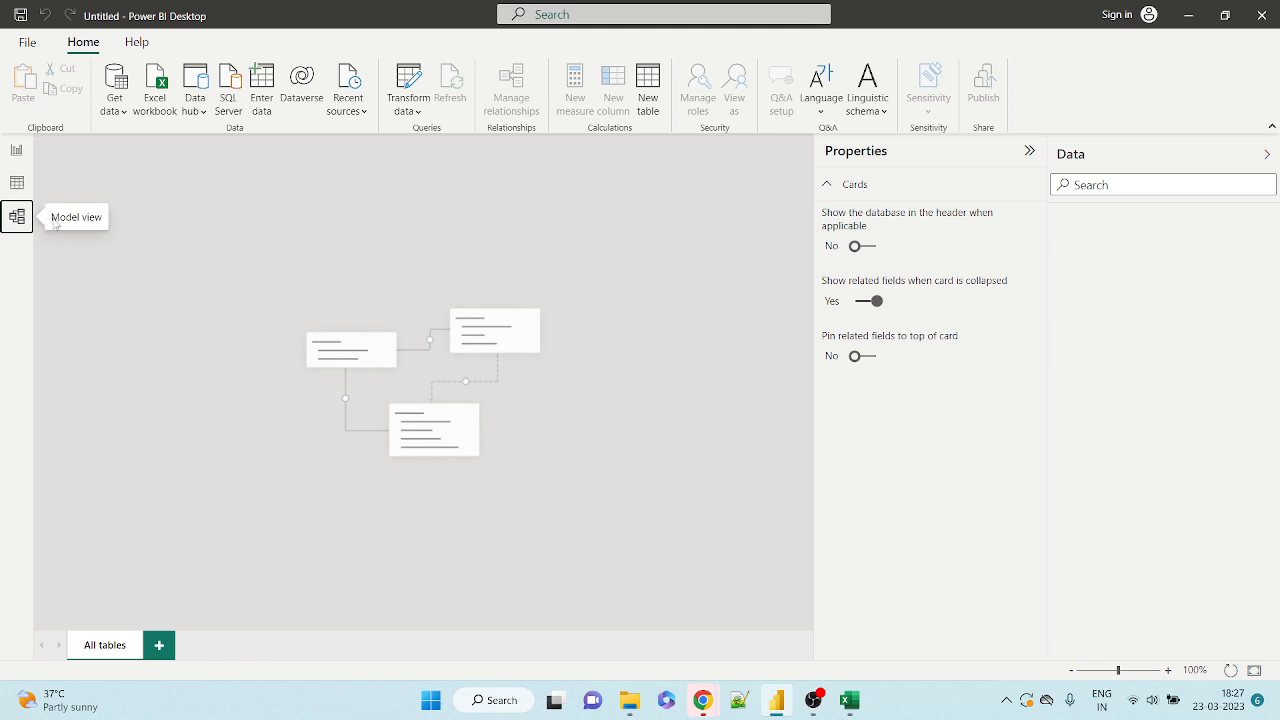
pyautogui.click(16, 150)
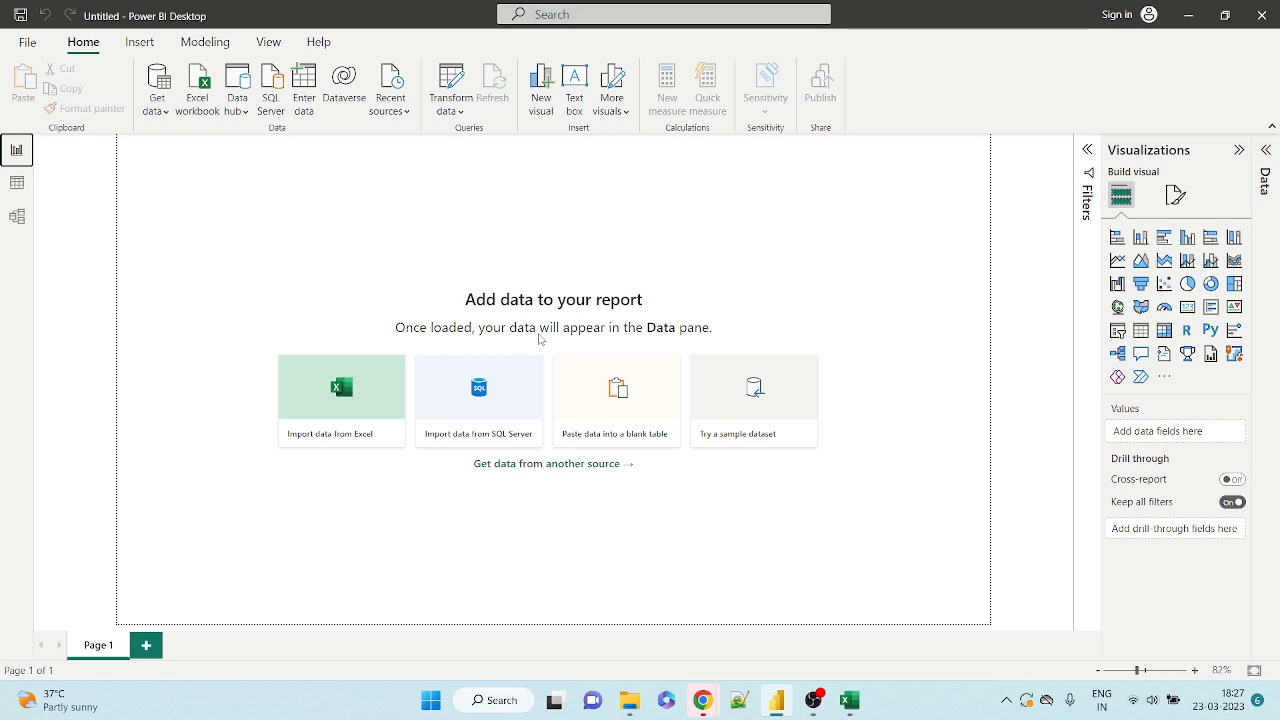
# Switch to the Data Analytics B1 meeting in Chrome and admit the participants waiting to join.
pyautogui.click(866, 690)
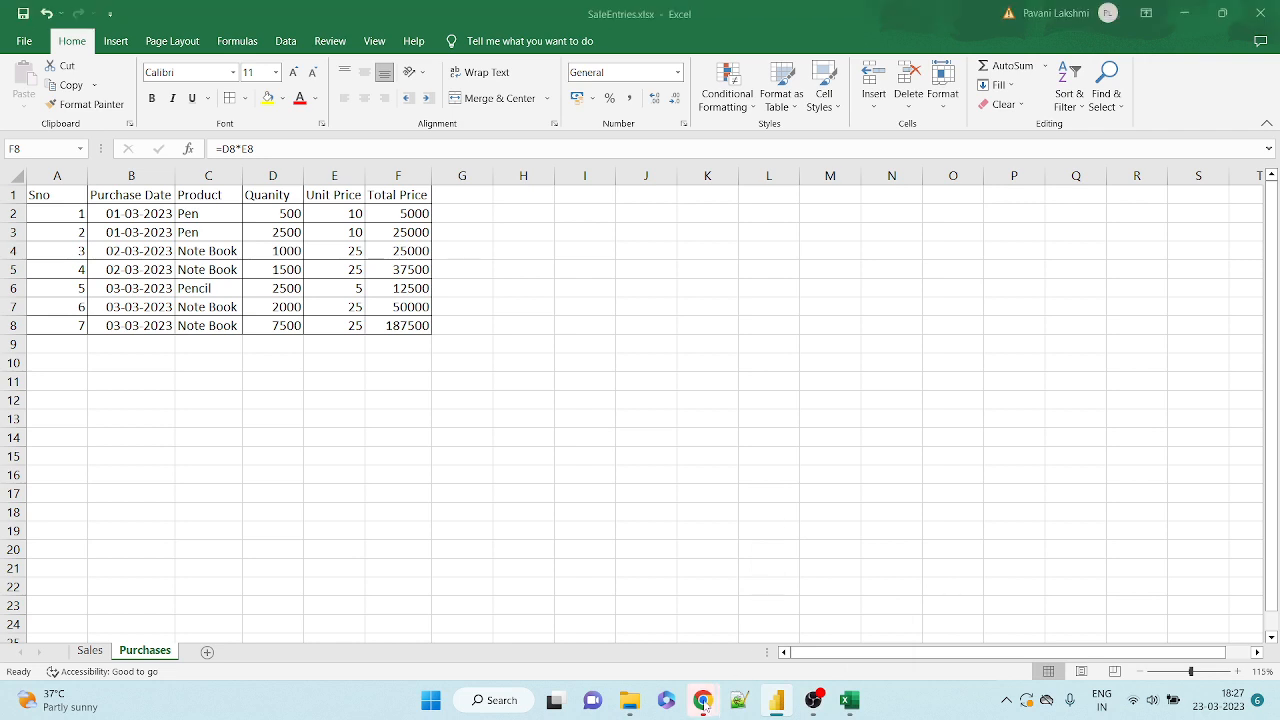
pyautogui.moveTo(704, 703)
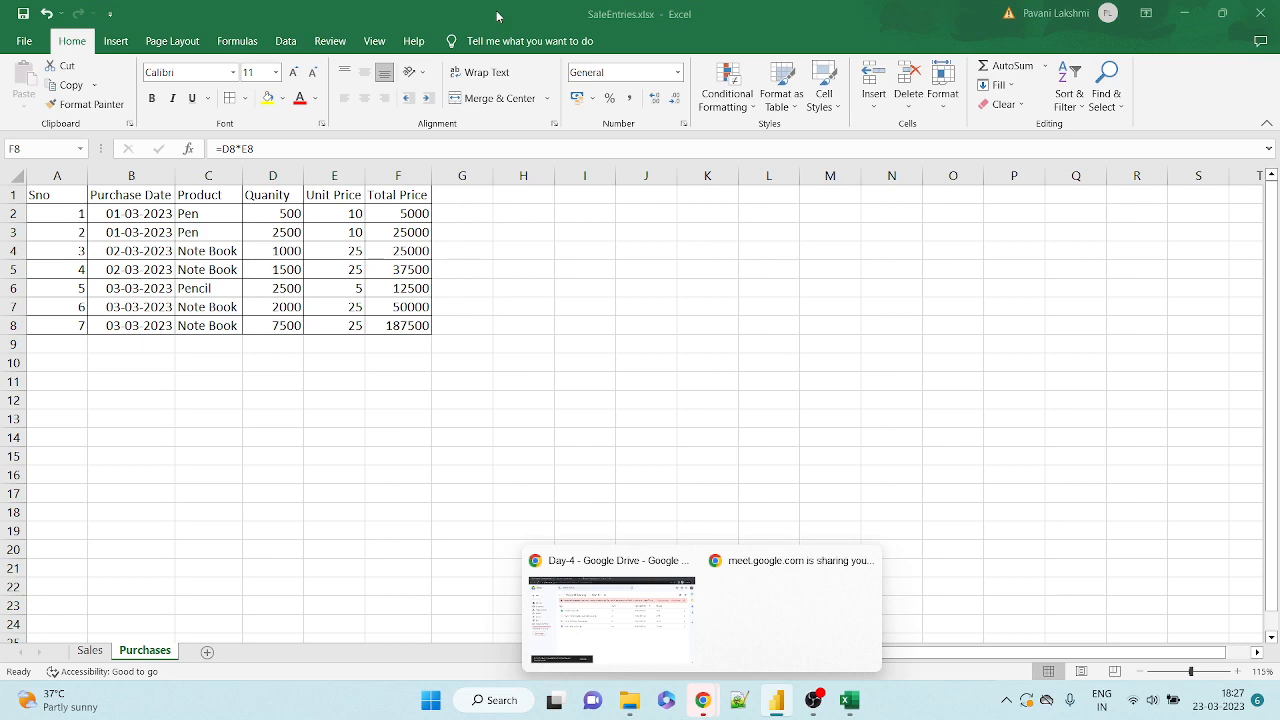
pyautogui.click(565, 620)
pyautogui.click(504, 12)
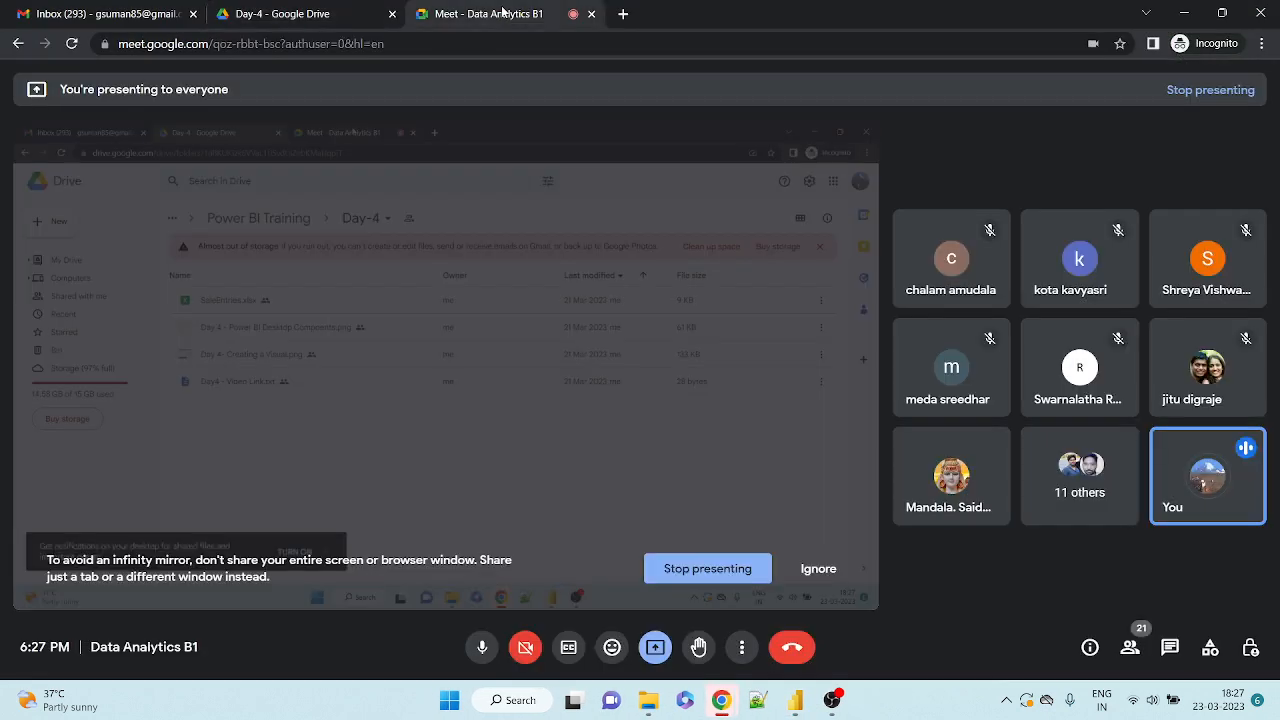
pyautogui.click(813, 155)
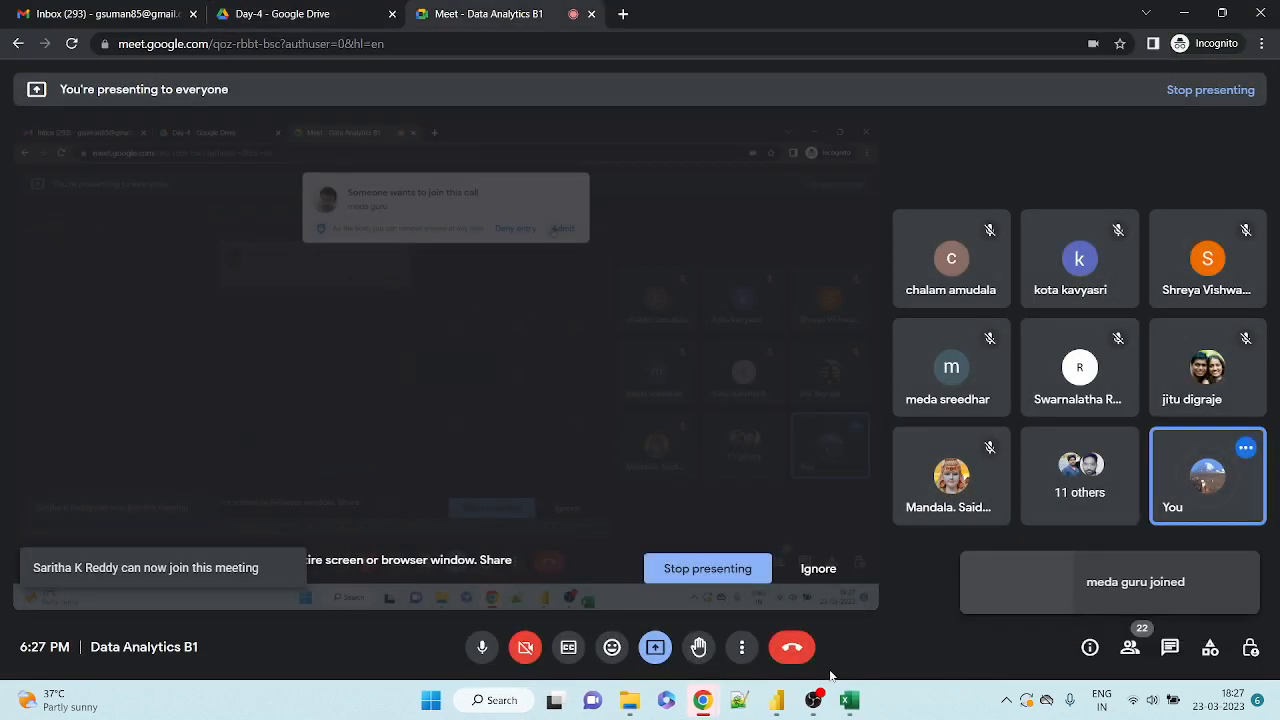
# Return to the blank report in Power BI Desktop and open the Power Query Editor with Transform data.
pyautogui.click(777, 702)
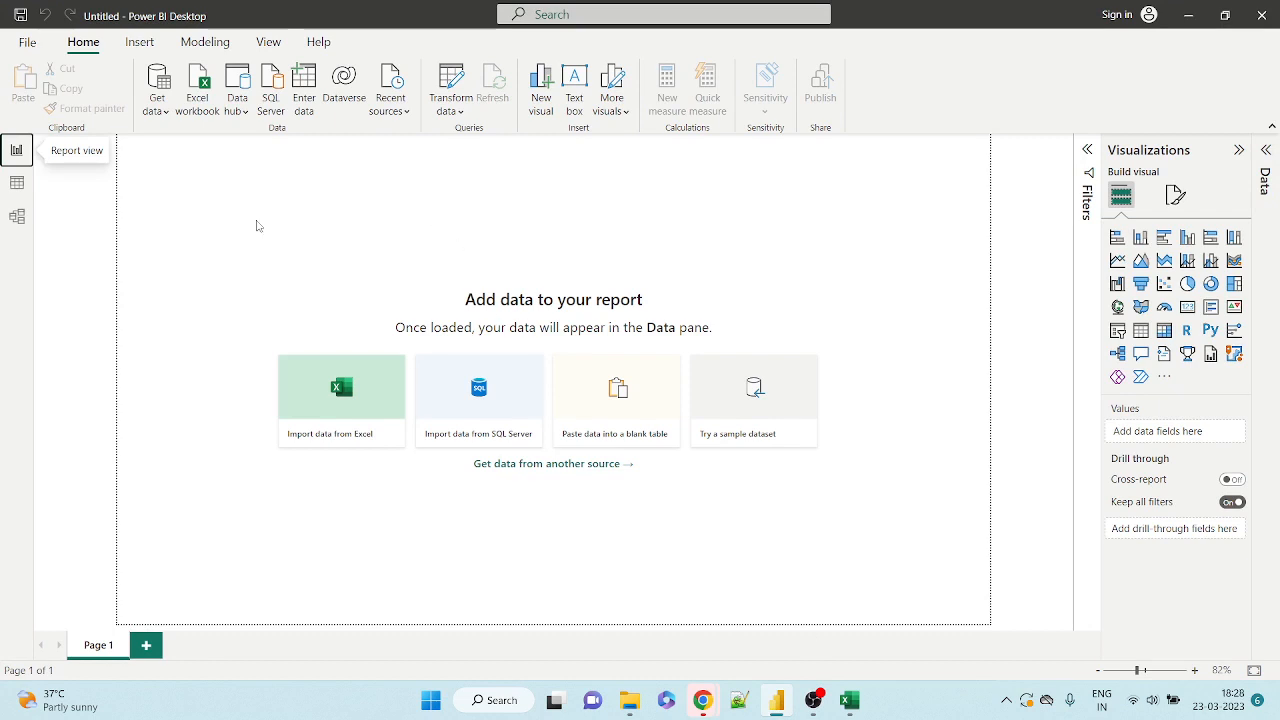
pyautogui.click(462, 111)
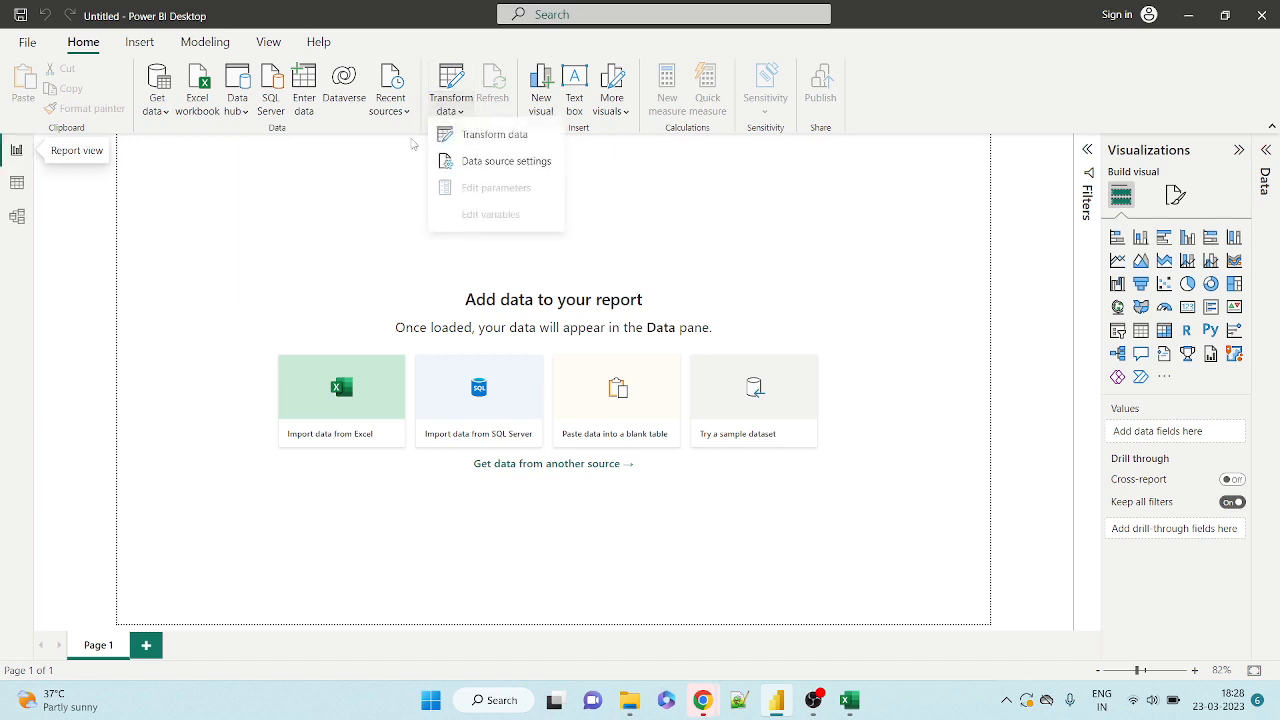
pyautogui.click(371, 268)
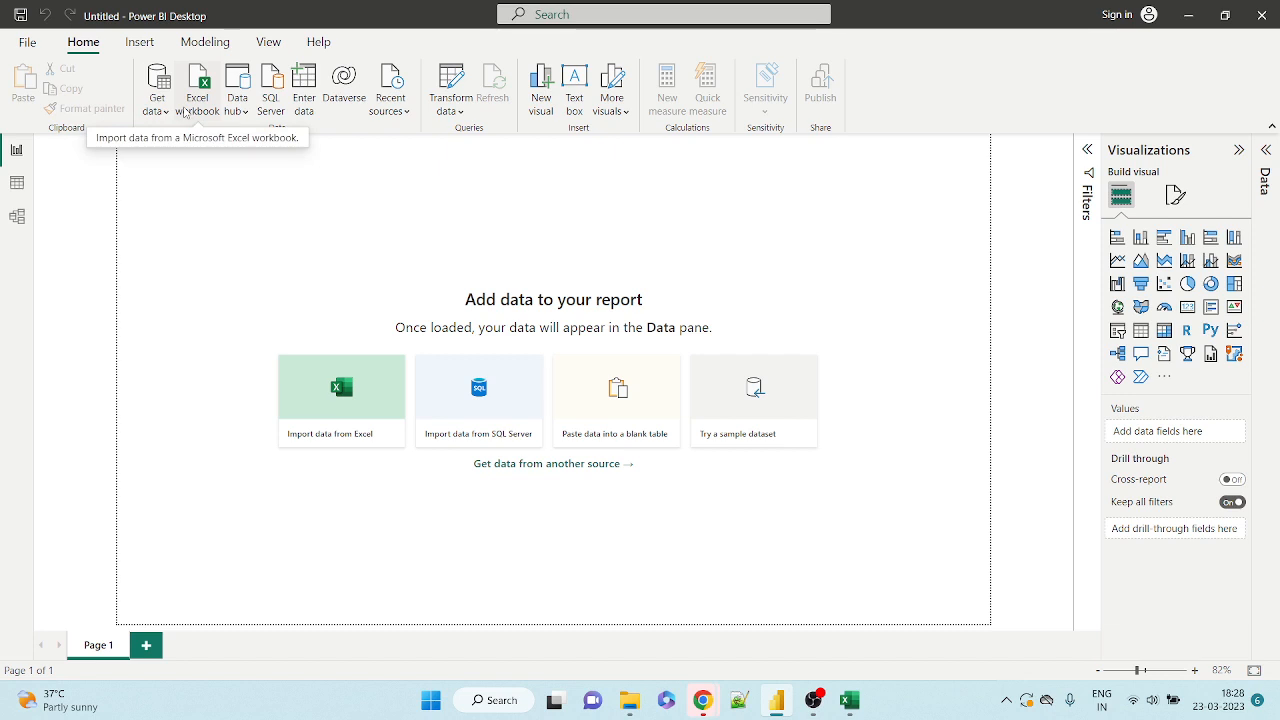
pyautogui.click(455, 113)
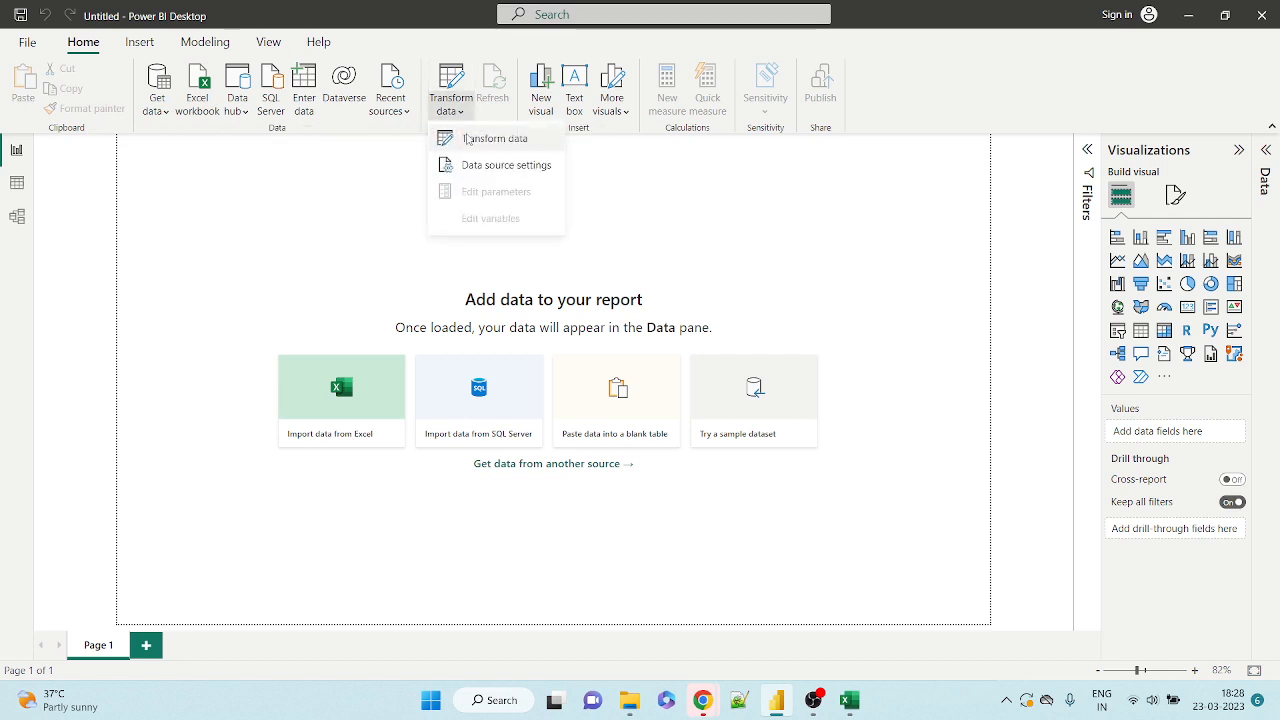
pyautogui.click(467, 138)
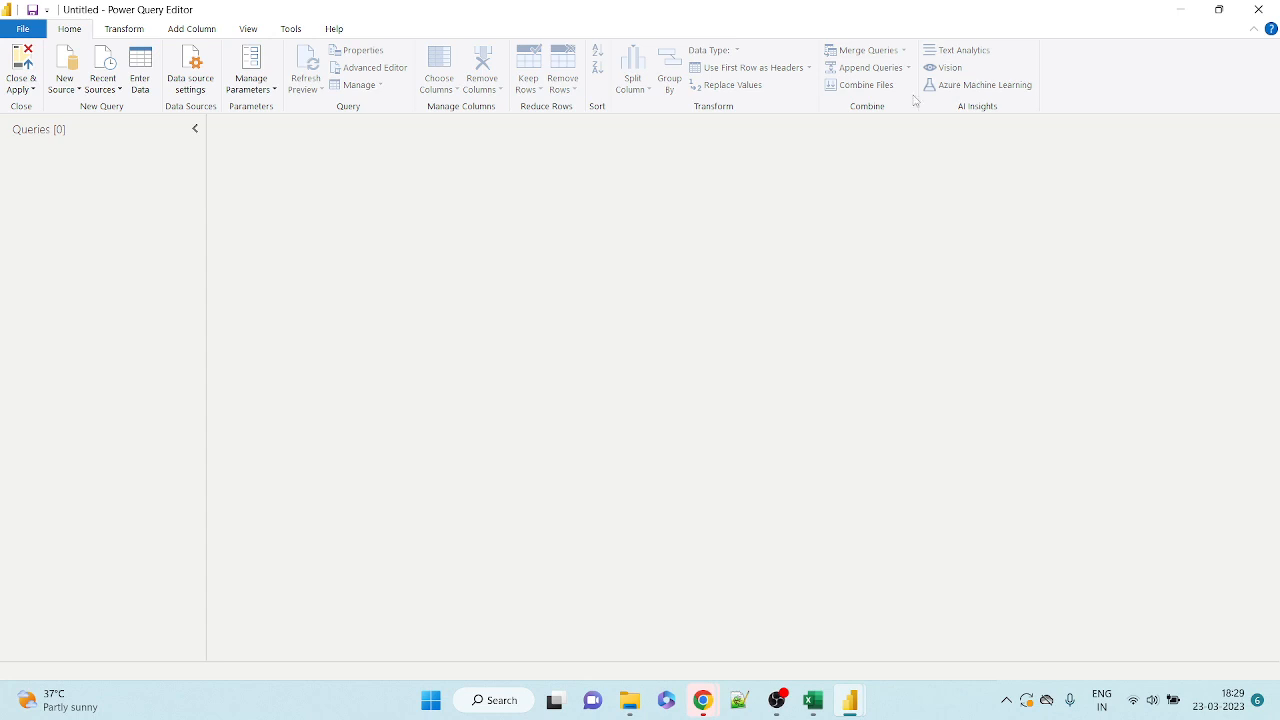
# Review the available new source types and the Sales sheet in Excel, and return to the Power Query Editor.
pyautogui.click(71, 96)
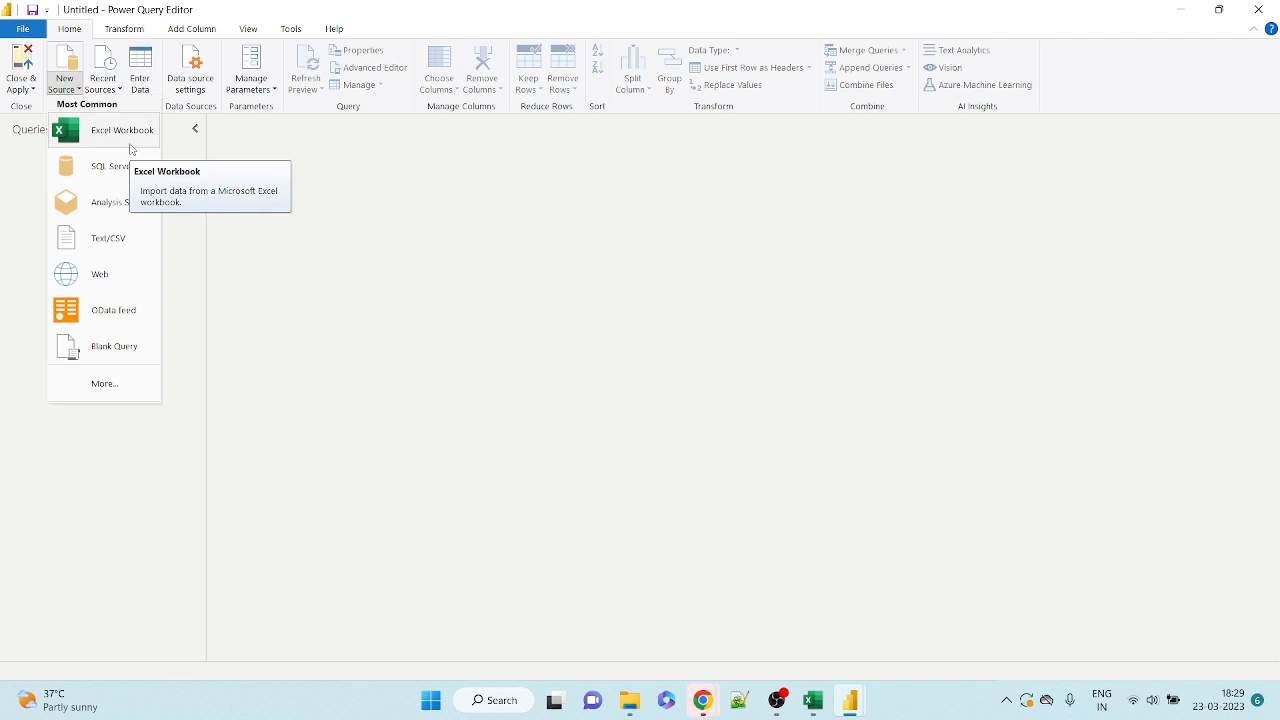
pyautogui.click(814, 700)
pyautogui.click(89, 651)
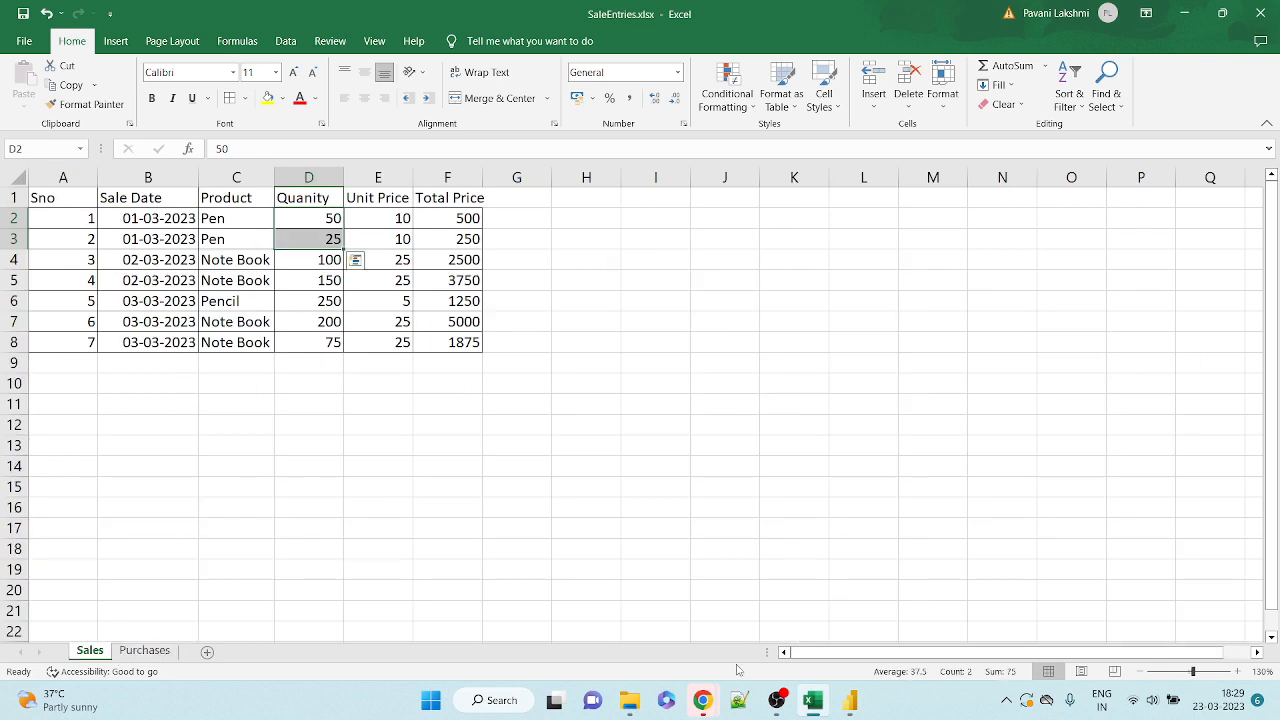
pyautogui.click(851, 708)
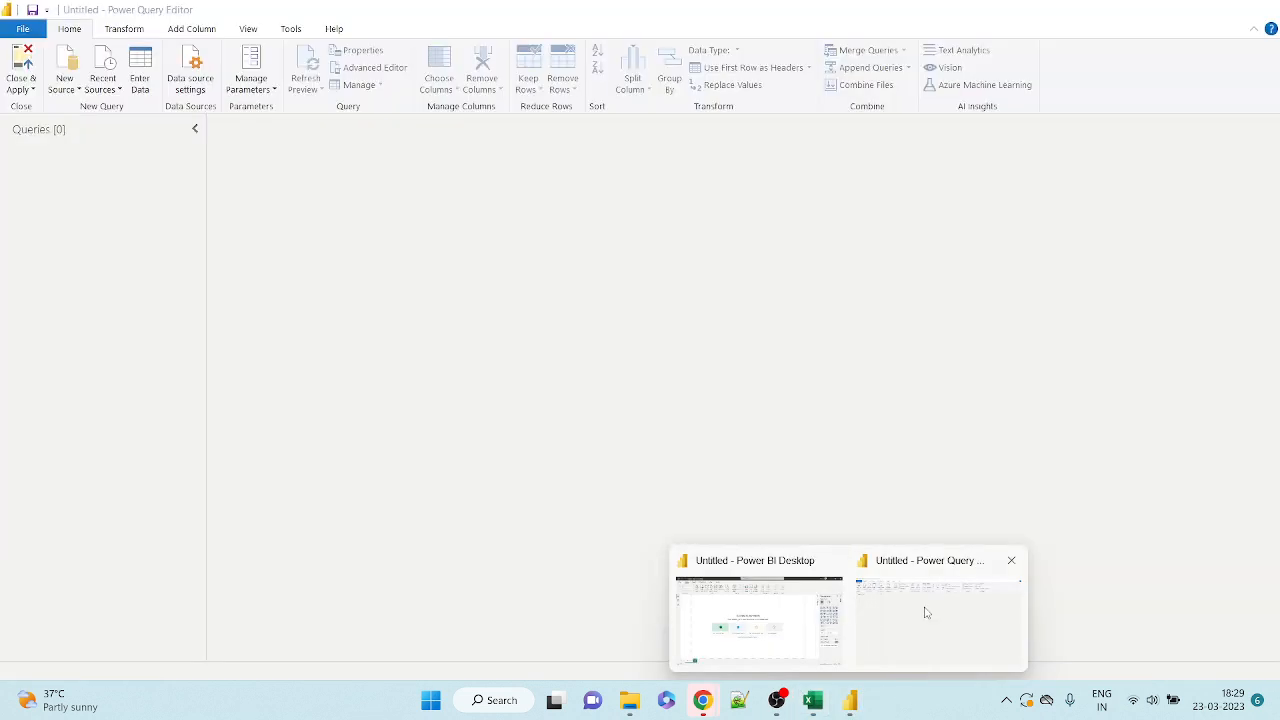
pyautogui.click(926, 613)
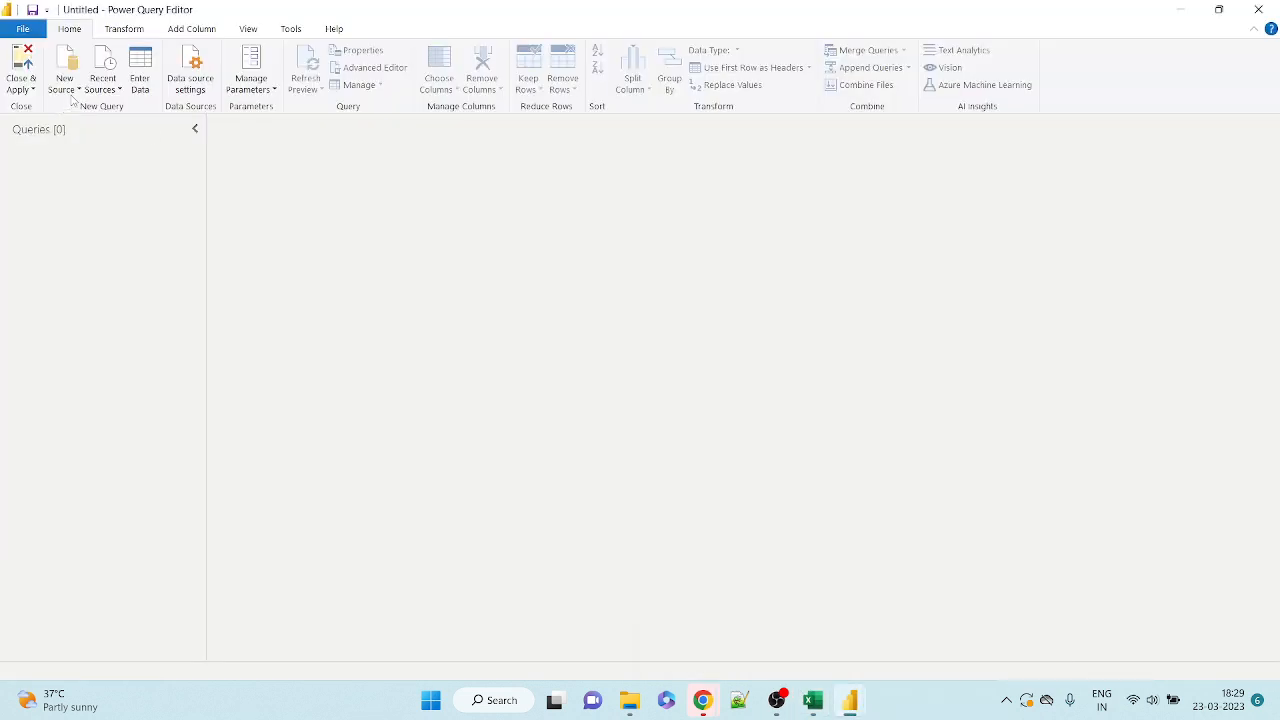
# Add SaleEntries.xlsx from the Day - 4 folder as a new Excel workbook source, saving the workbook in Excel before opening it.
pyautogui.click(70, 90)
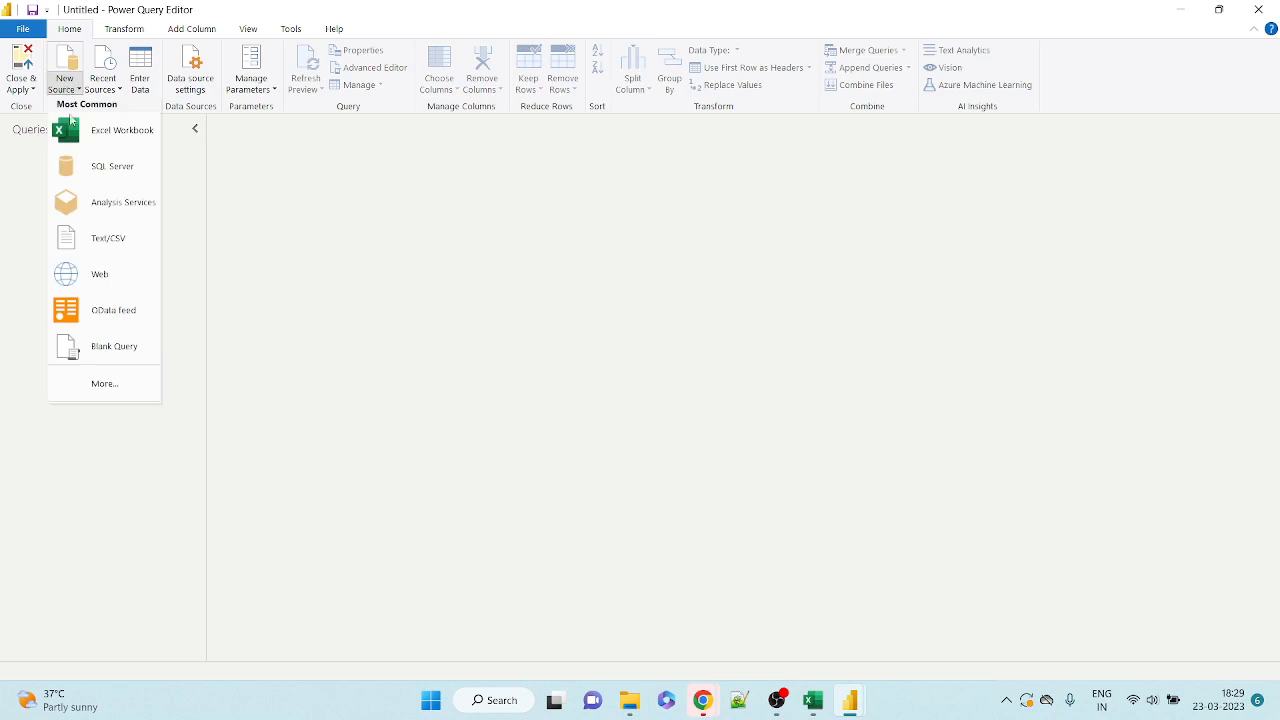
pyautogui.click(71, 133)
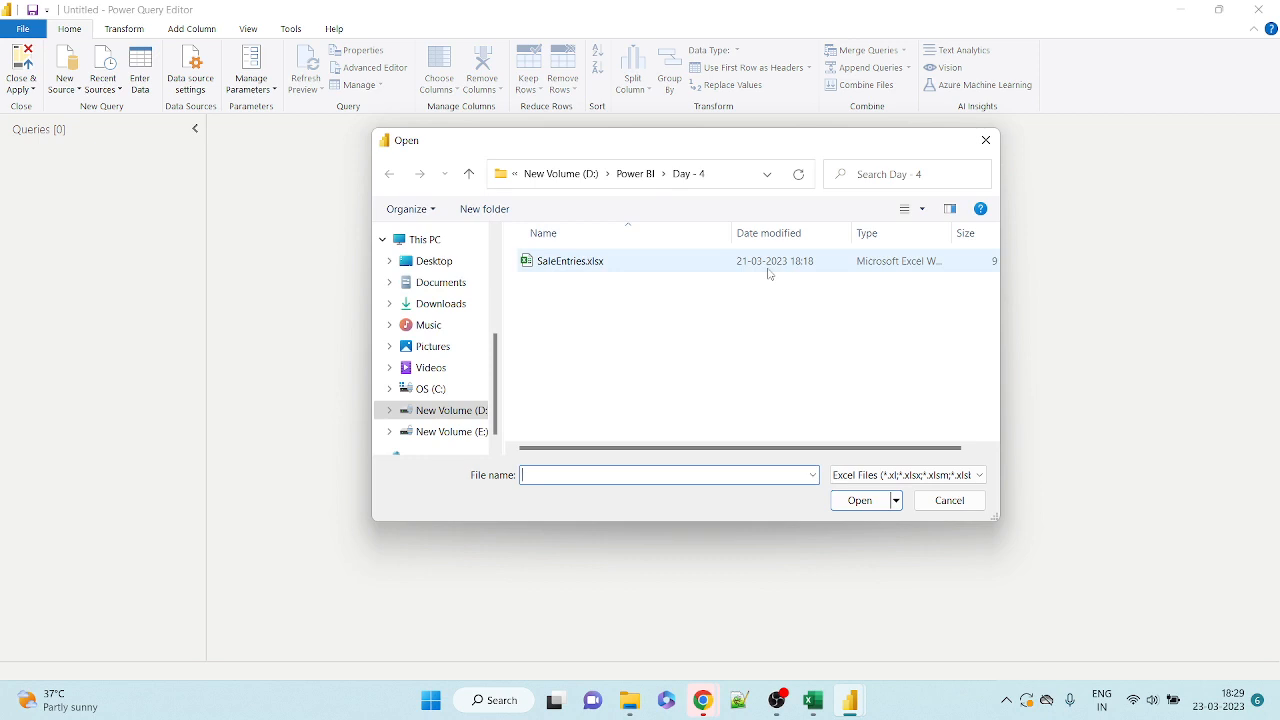
pyautogui.click(812, 700)
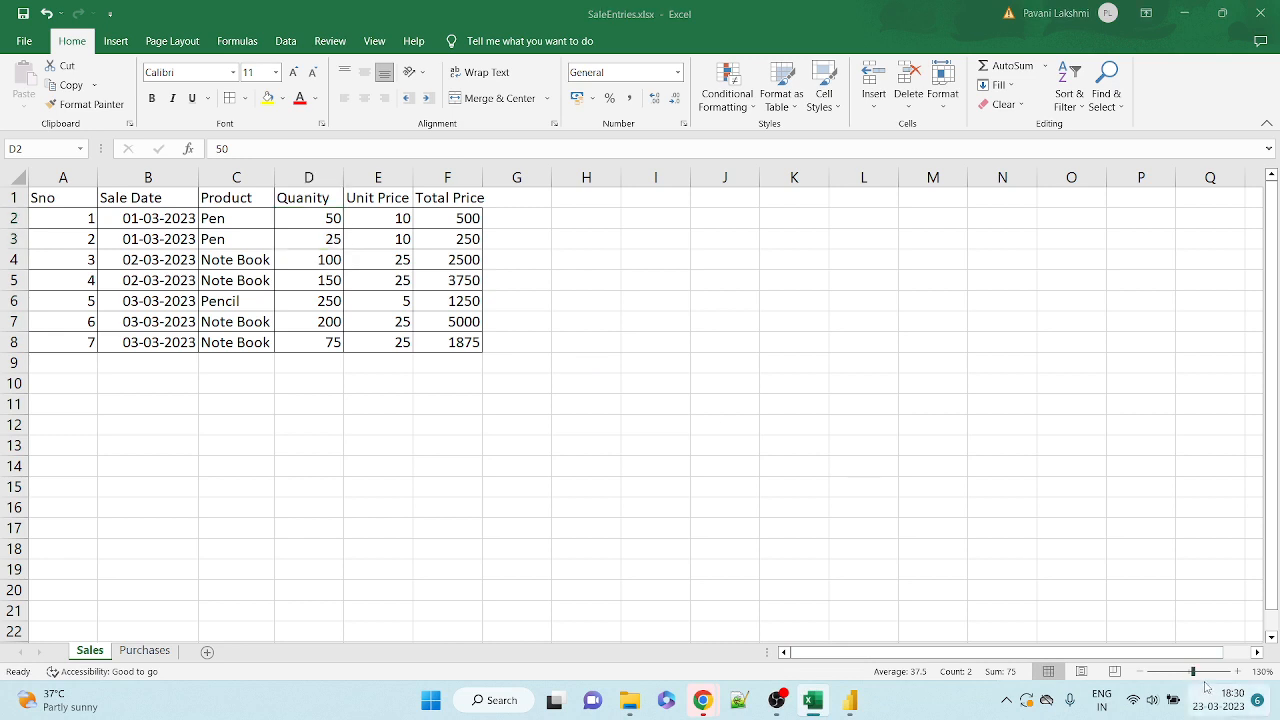
pyautogui.click(850, 700)
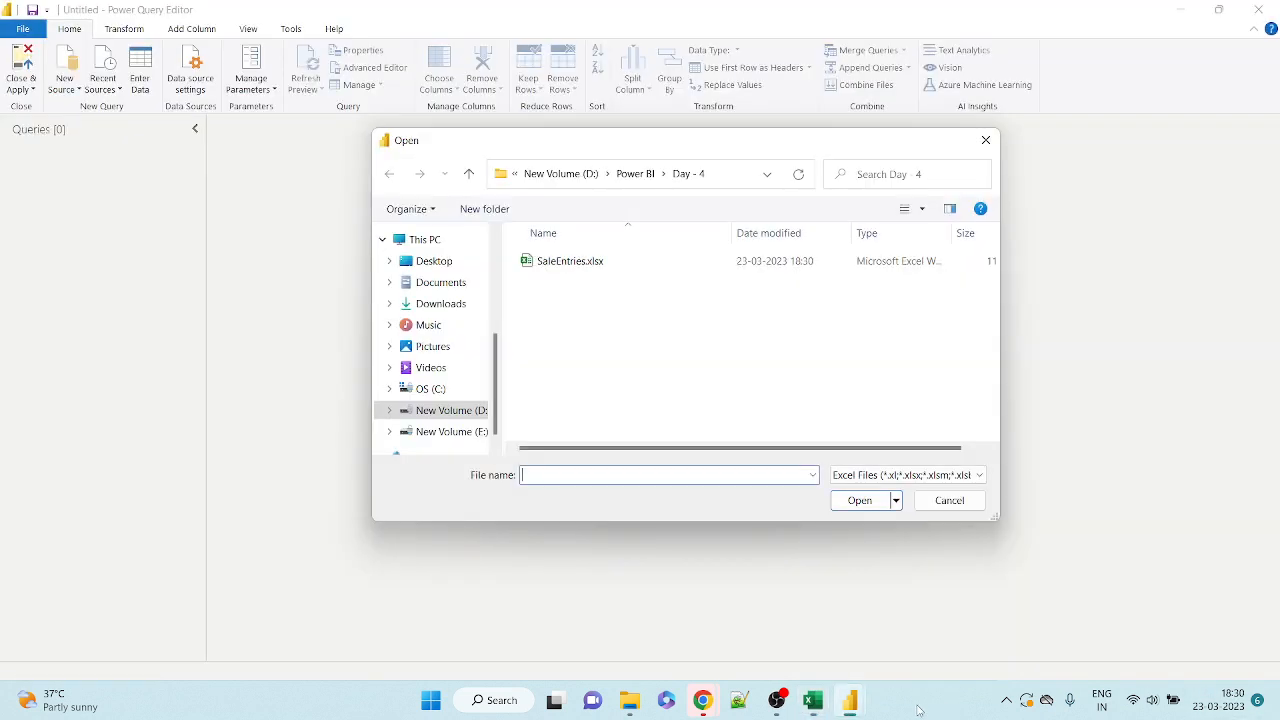
pyautogui.click(794, 264)
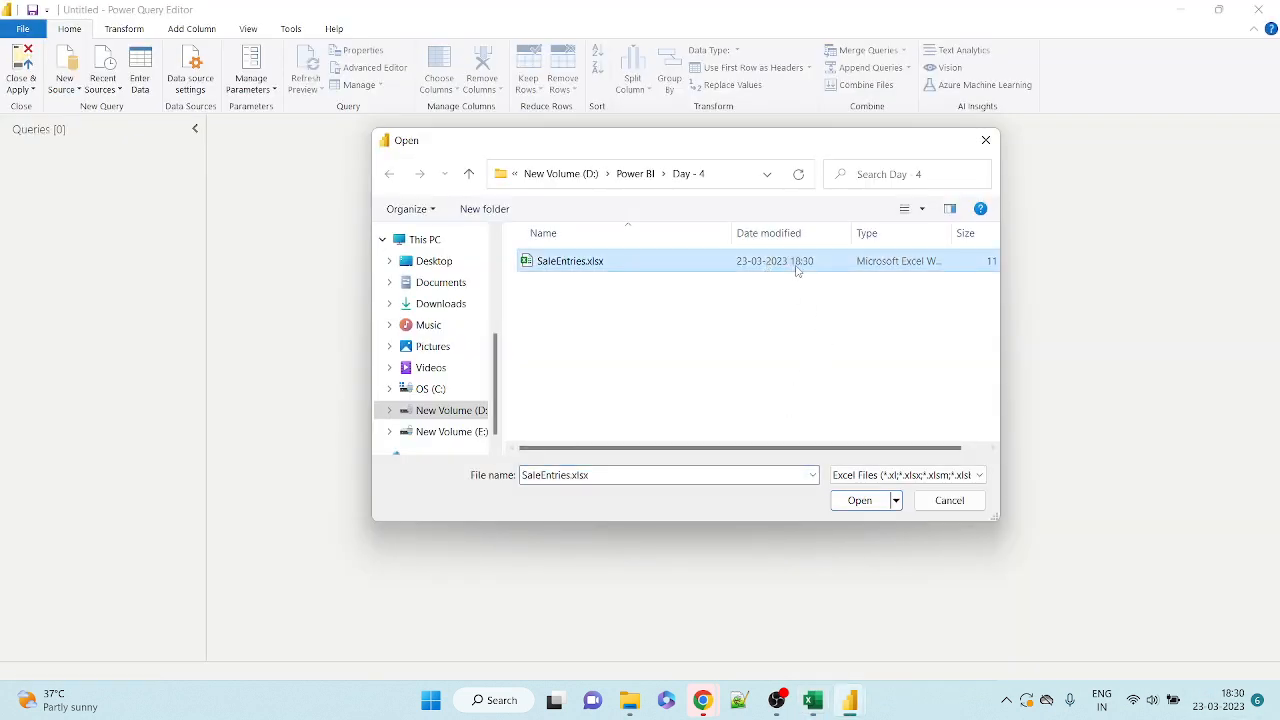
pyautogui.click(862, 500)
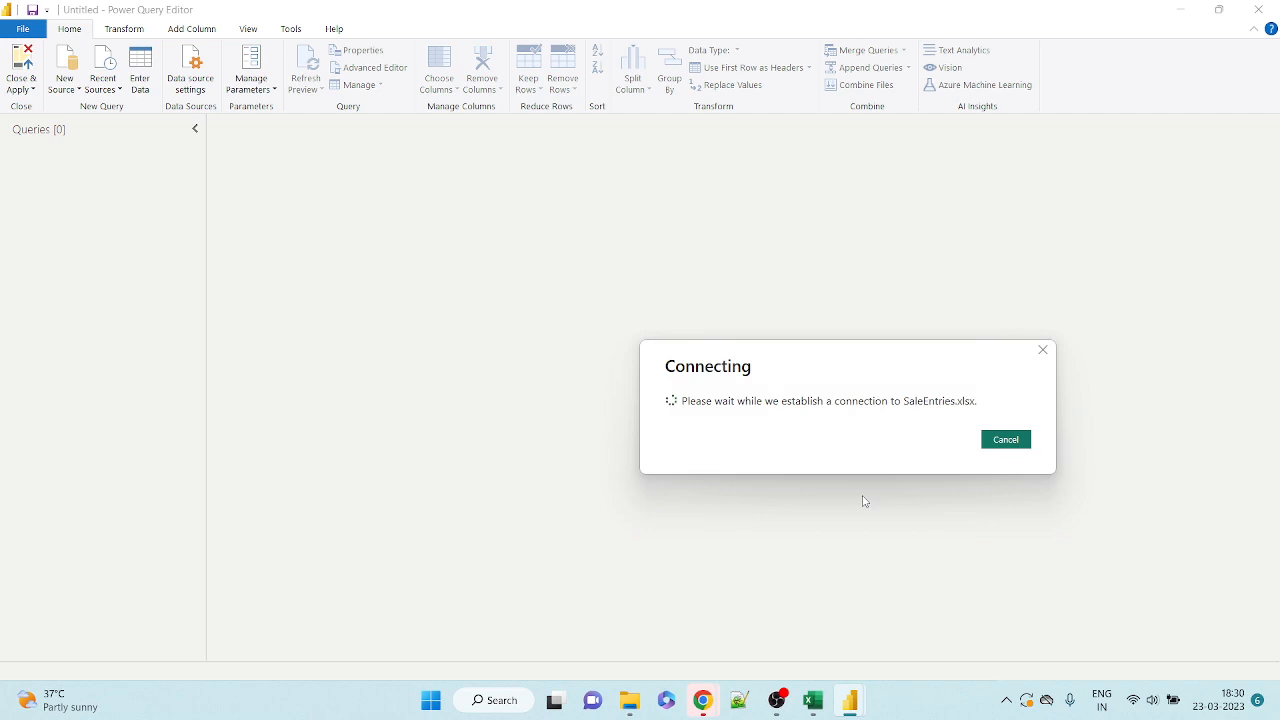
pyautogui.moveTo(783, 360); pyautogui.dragTo(343, 303)
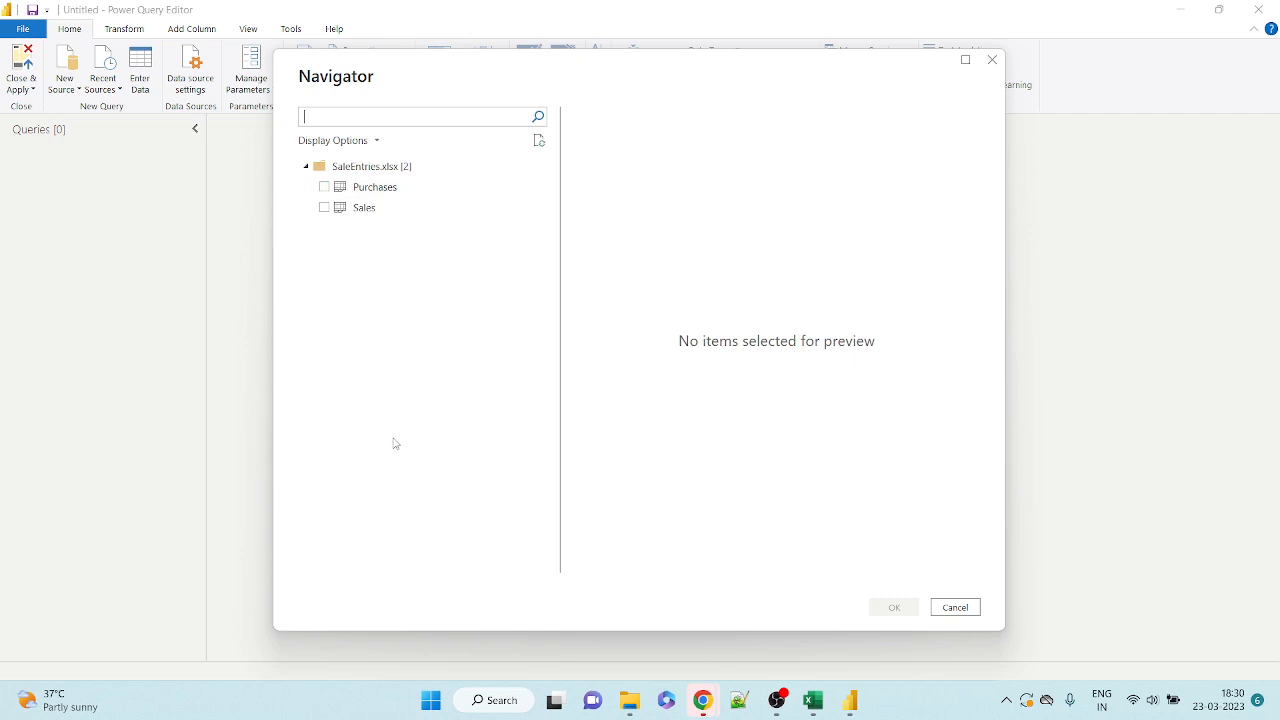
# Select the Purchases and Sales sheets of SaleEntries.xlsx, preview both, and load them as queries.
pyautogui.click(333, 189)
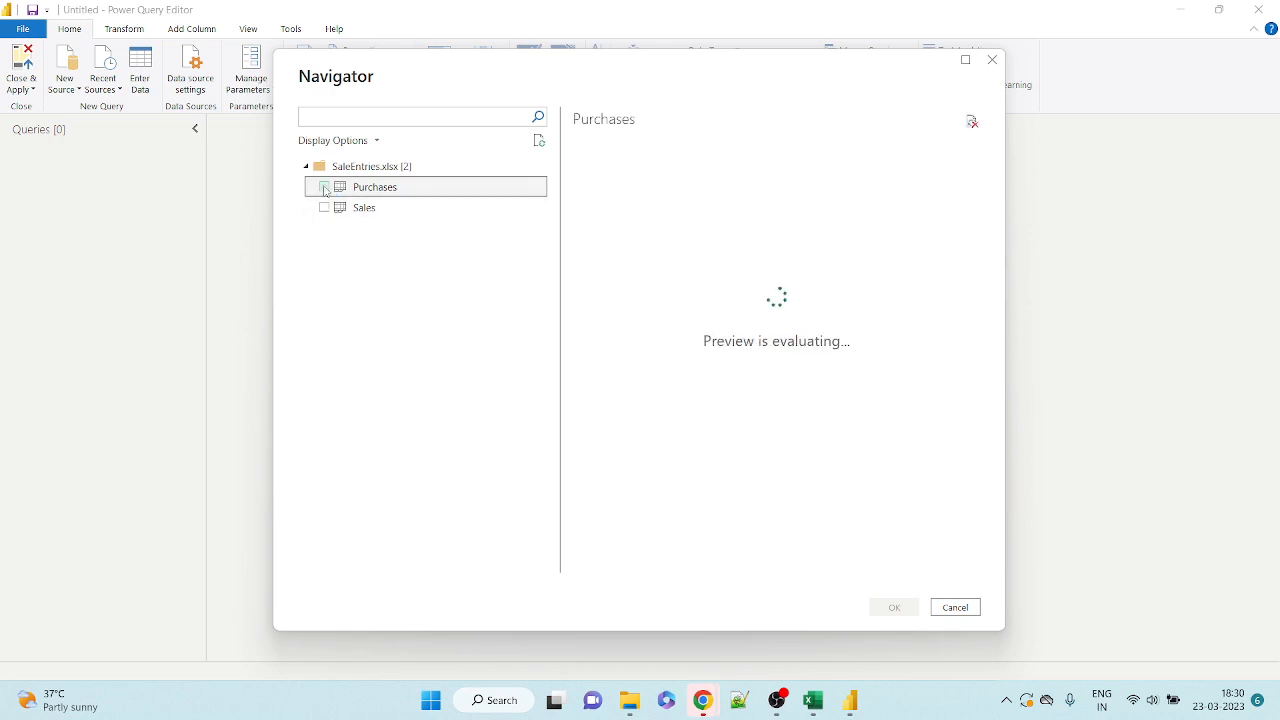
pyautogui.click(324, 187)
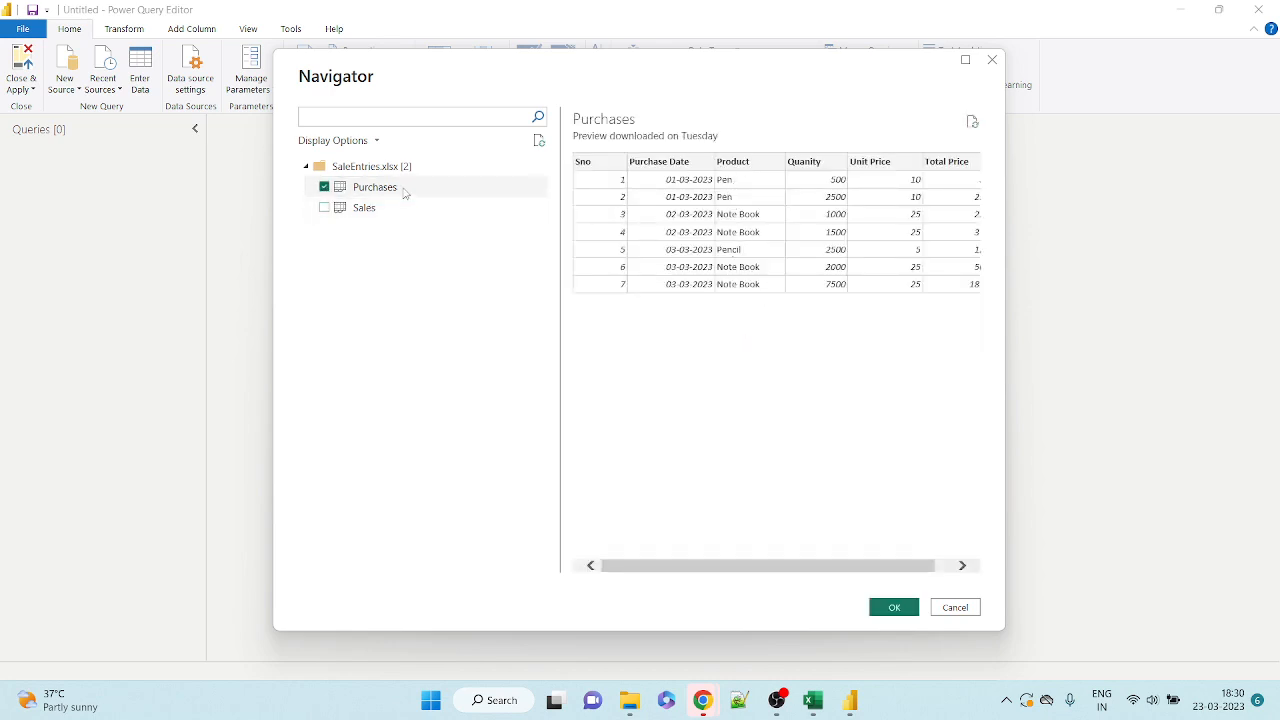
pyautogui.click(325, 207)
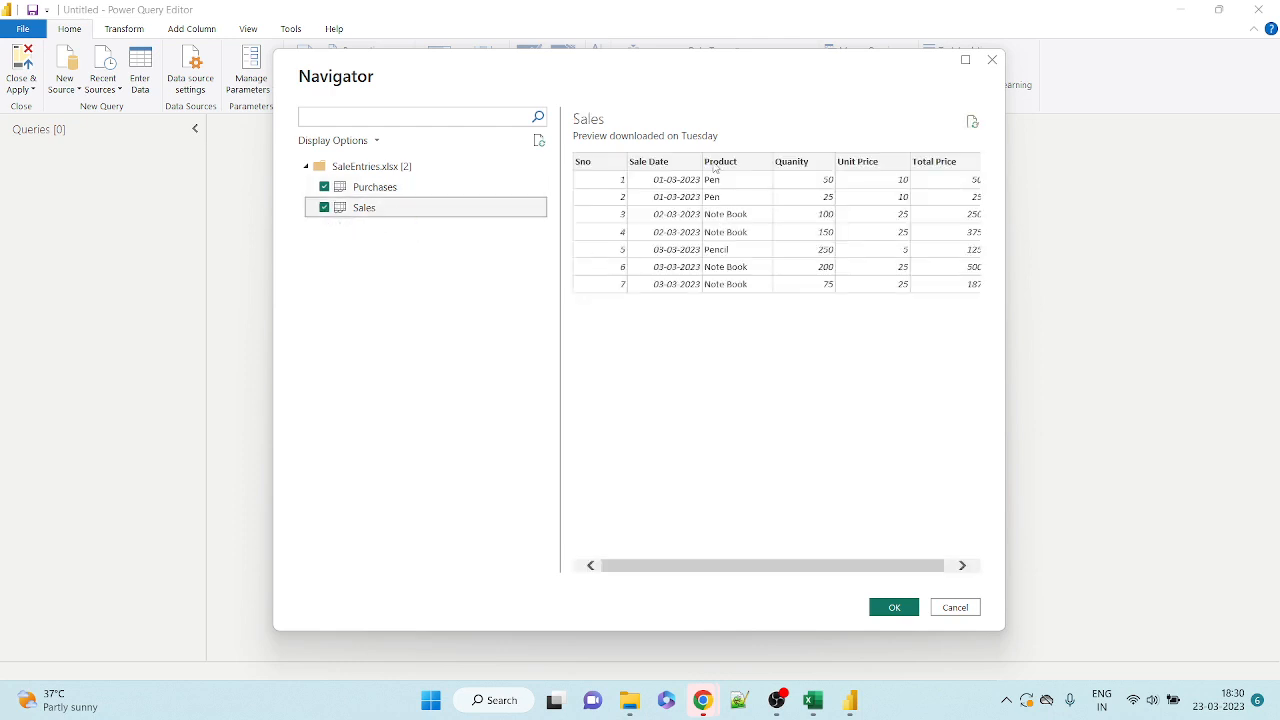
pyautogui.click(388, 188)
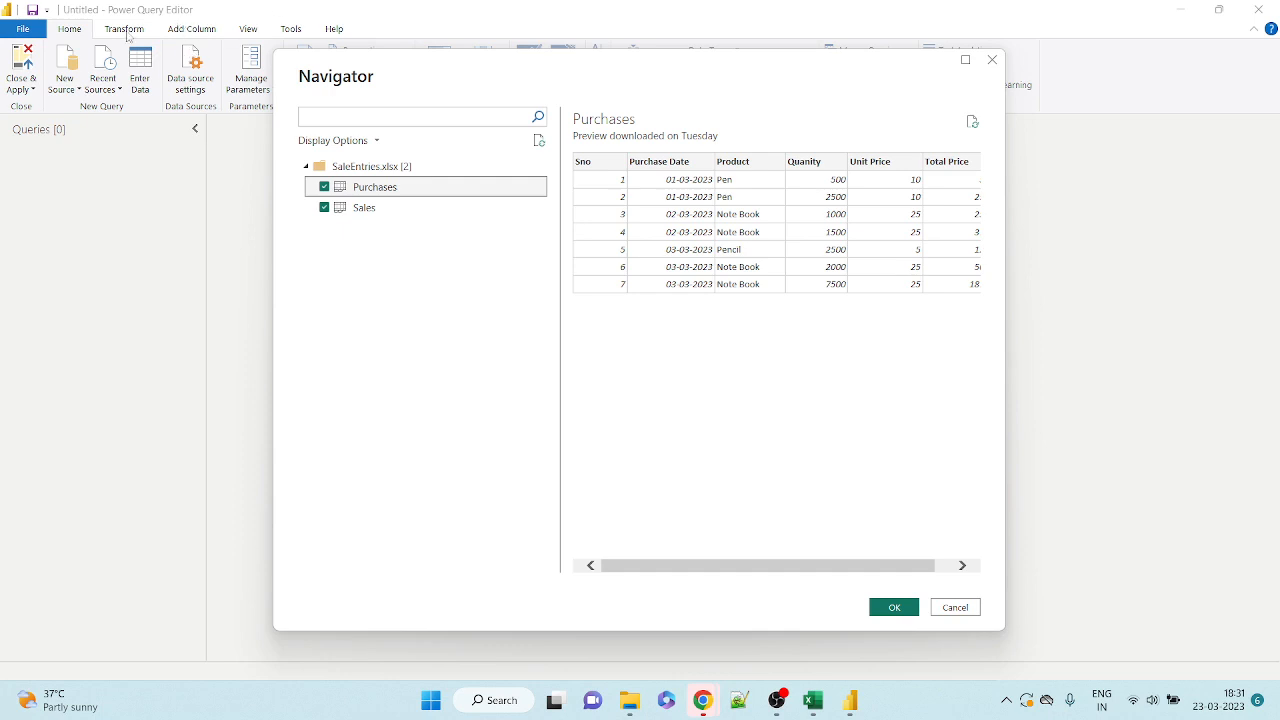
pyautogui.click(895, 608)
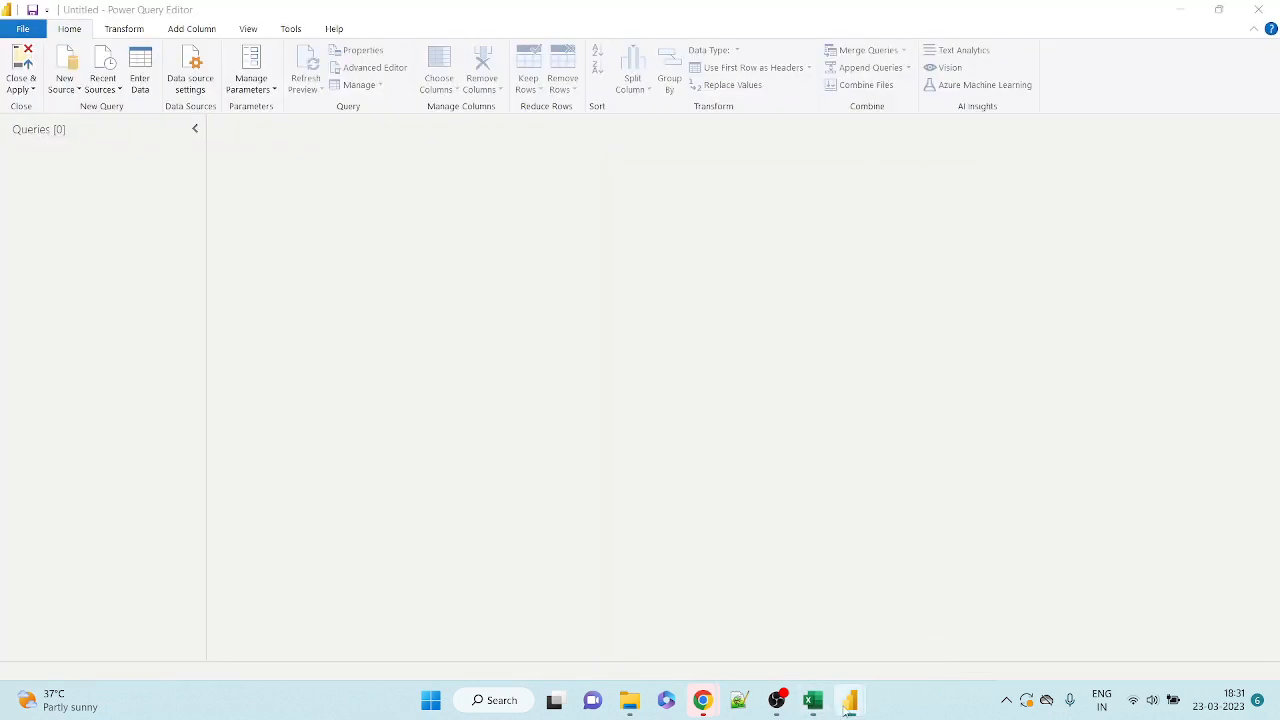
# Bring the Power Query Editor forward, dismiss the Sales query's preview age notice, and display the Purchases query.
pyautogui.moveTo(845, 706)
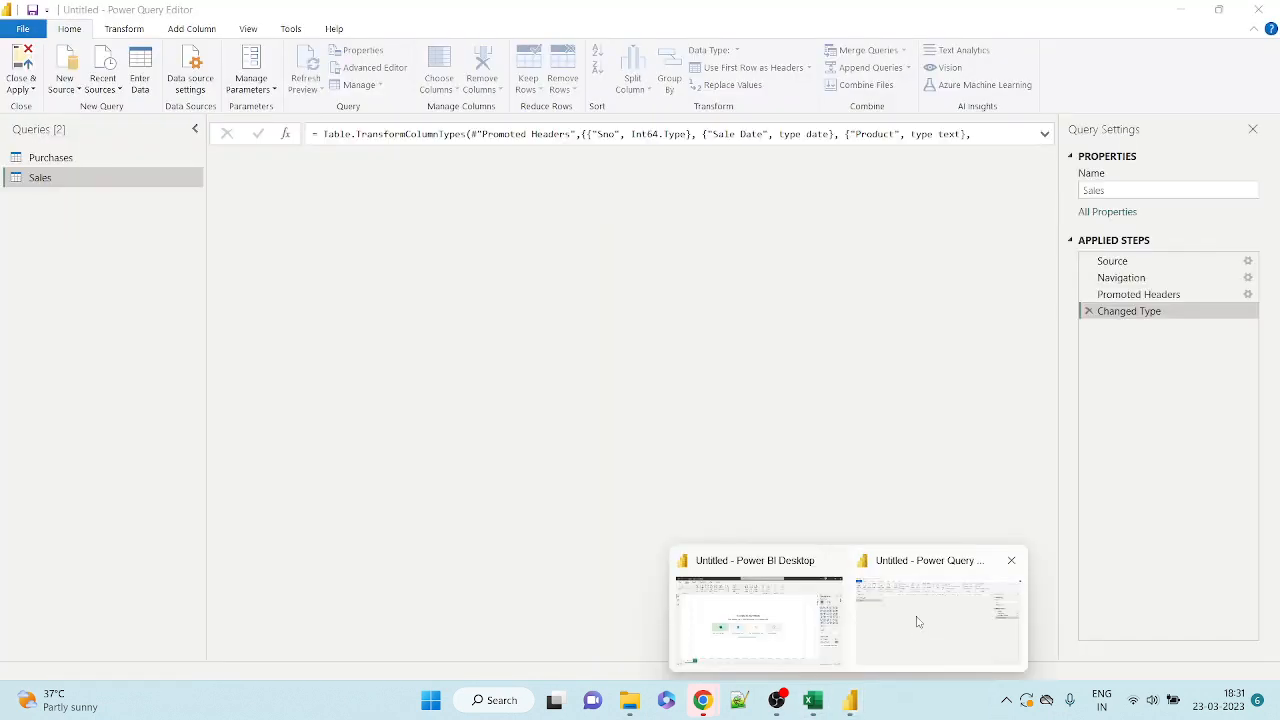
pyautogui.click(905, 624)
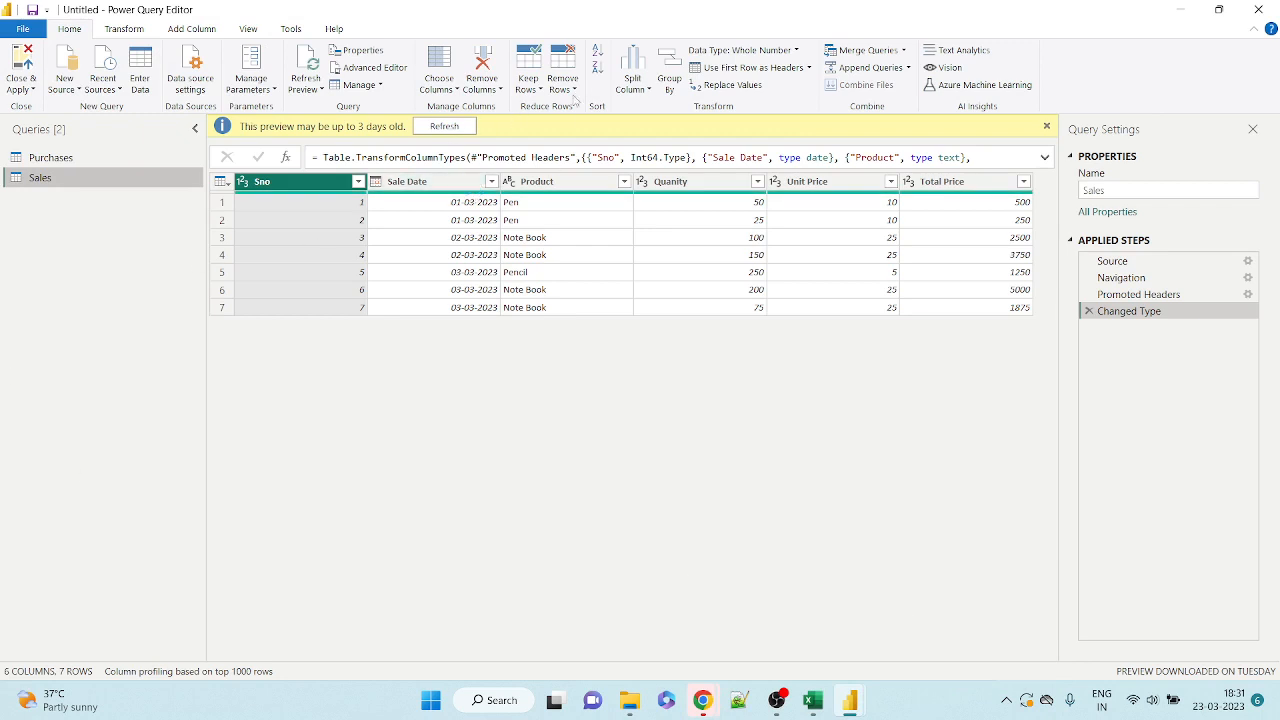
pyautogui.click(1047, 126)
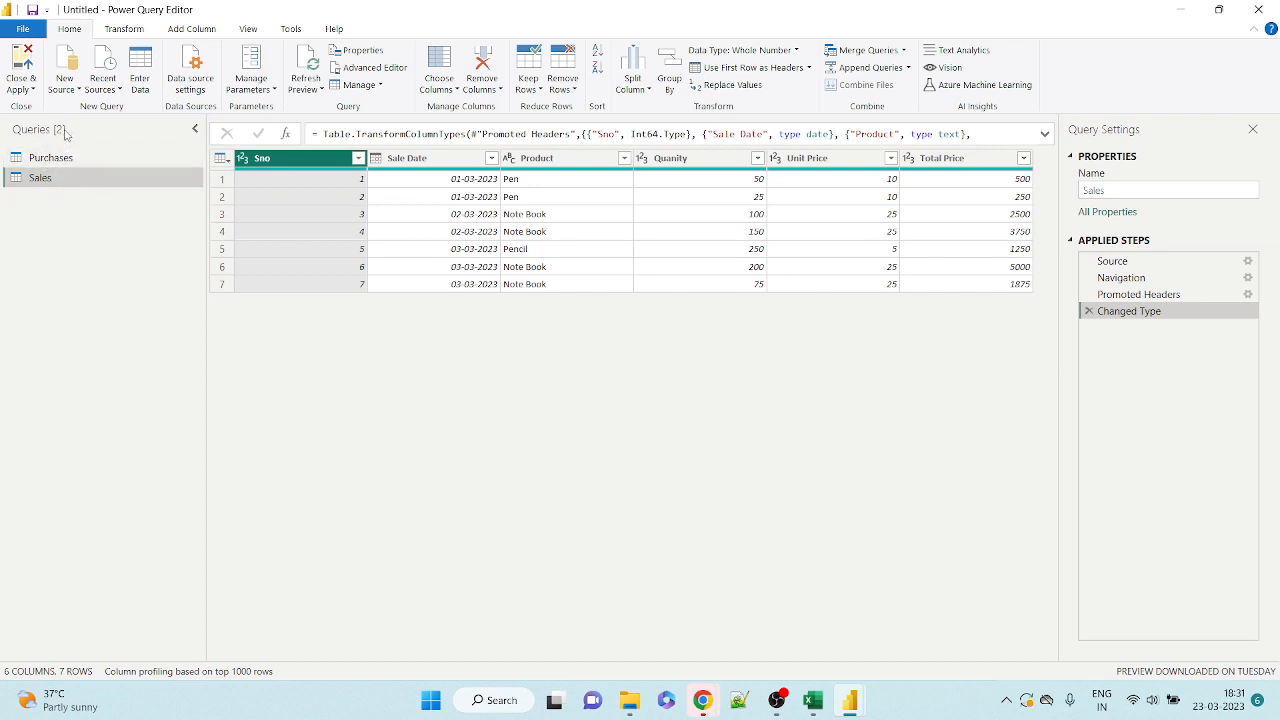
pyautogui.click(66, 160)
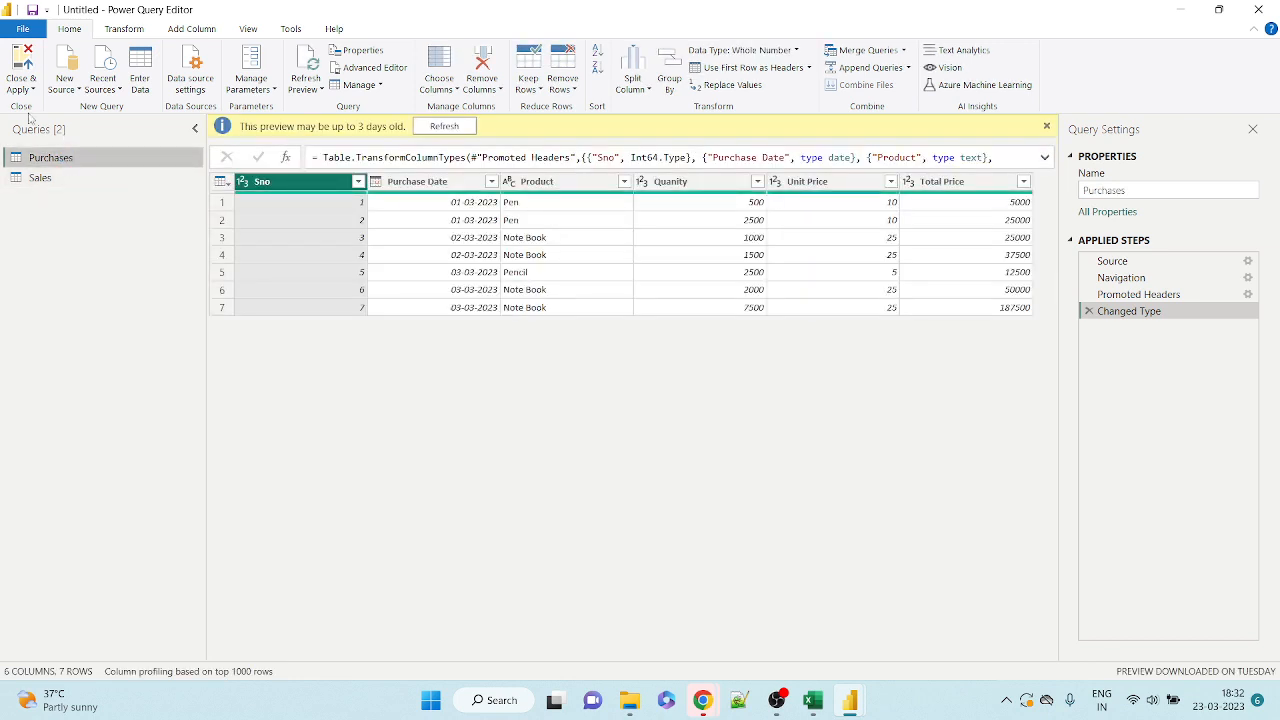
# Dismiss the Purchases query's preview age notice, view the Sales query, and return to Purchases.
pyautogui.click(1046, 125)
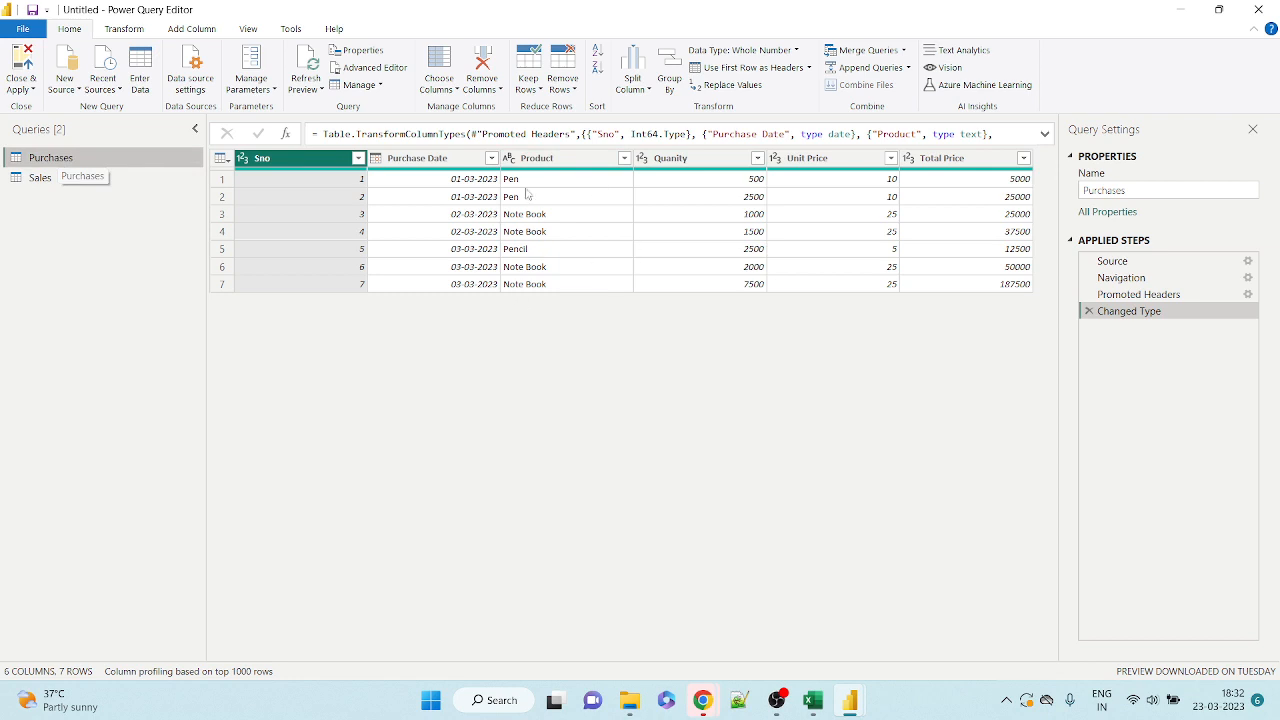
pyautogui.click(134, 185)
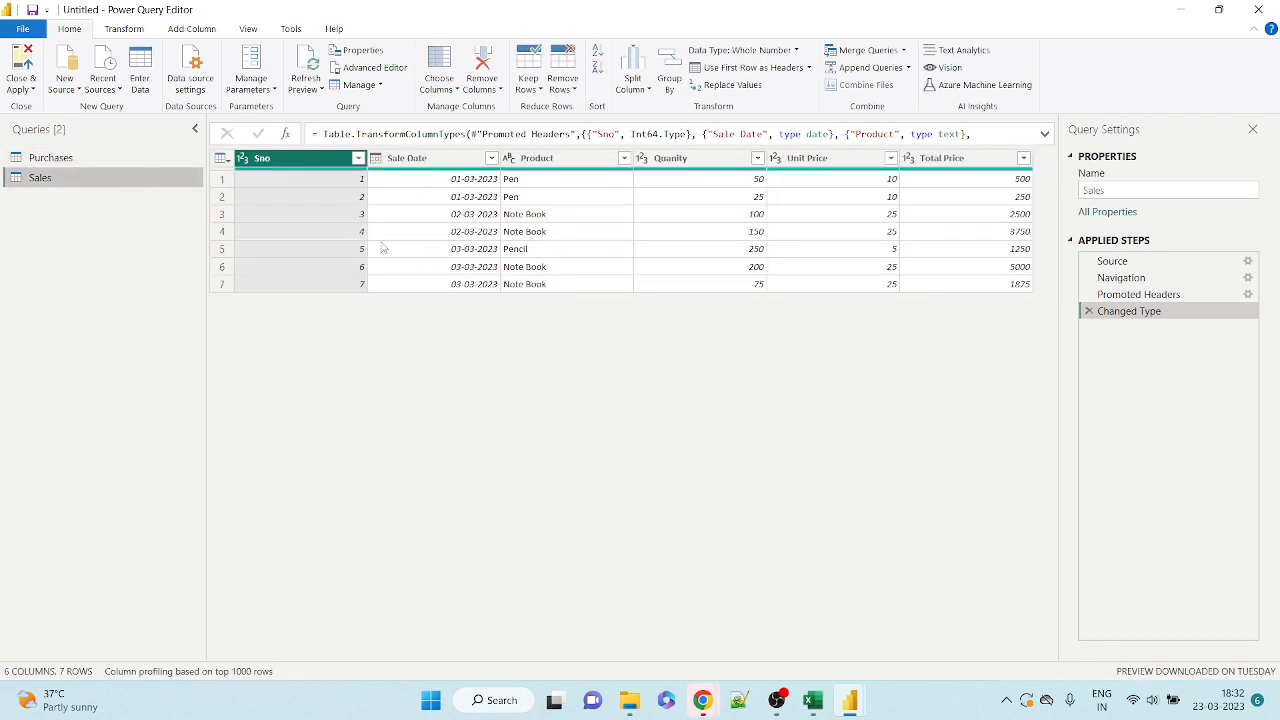
pyautogui.click(40, 162)
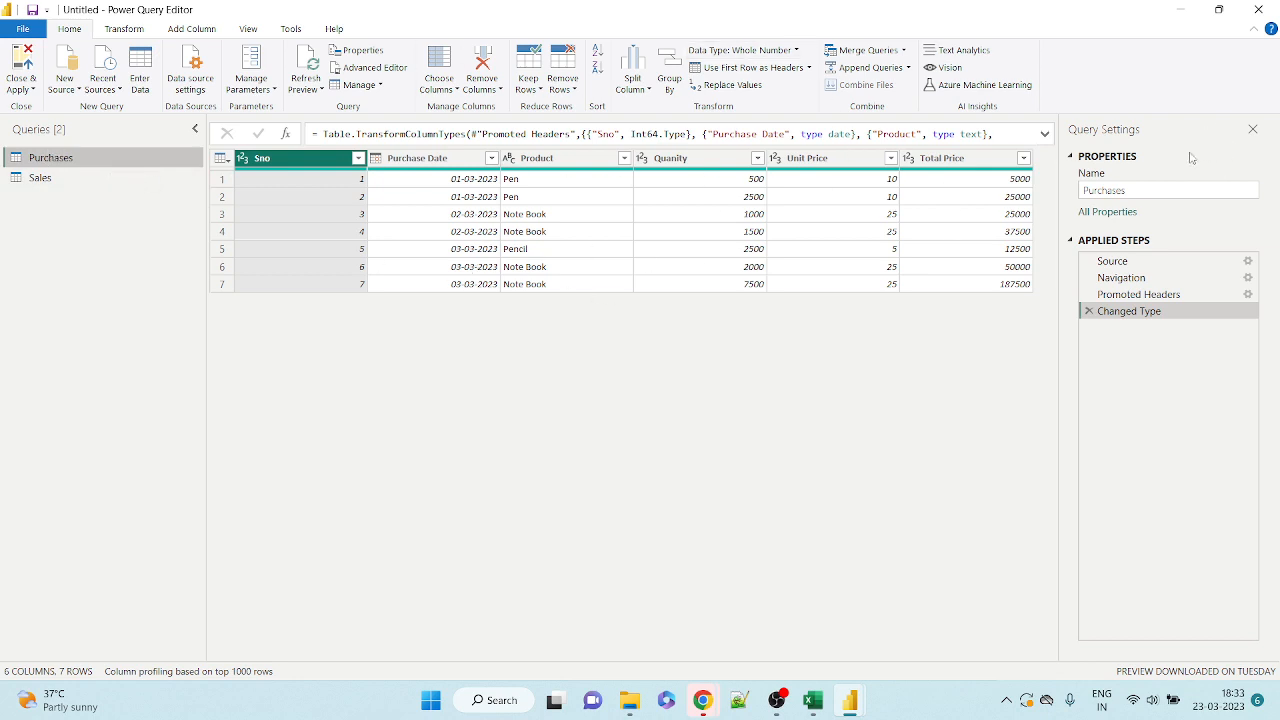
# Review the Purchases query's applied steps from Source through Navigation and Promoted Headers to Changed Type, comparing row counts before and after header promotion.
pyautogui.click(1114, 261)
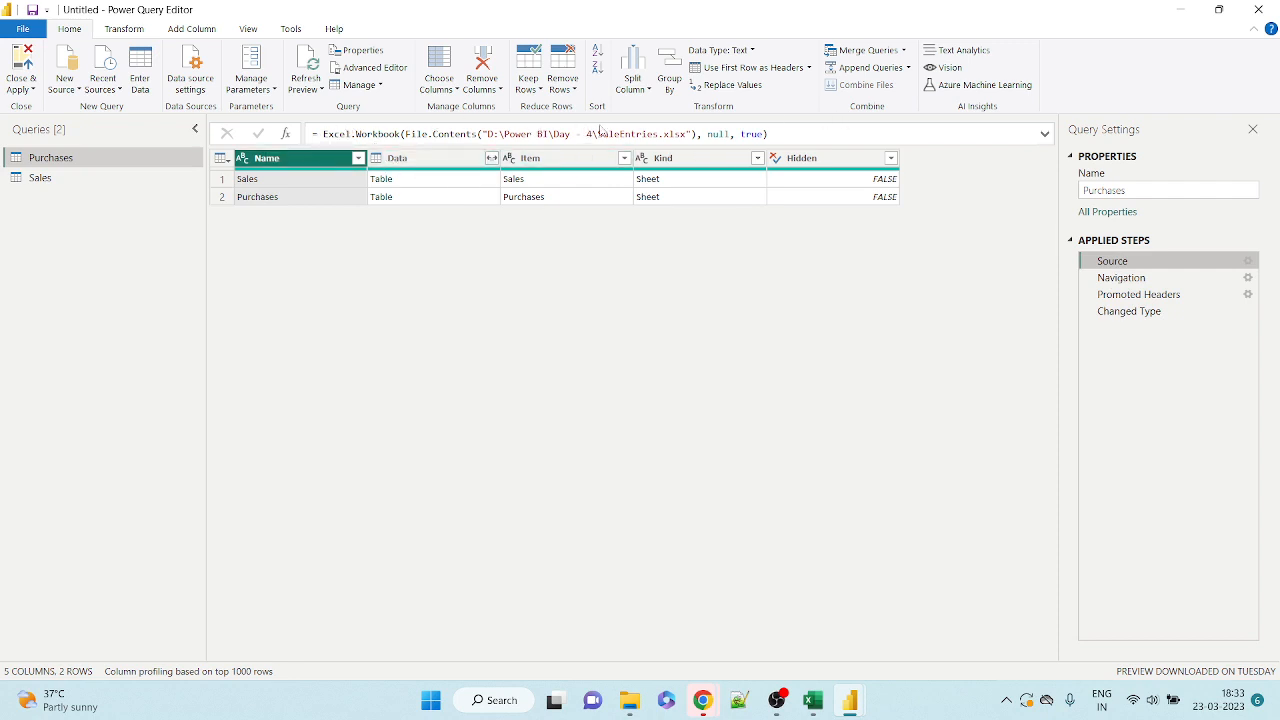
pyautogui.click(1144, 280)
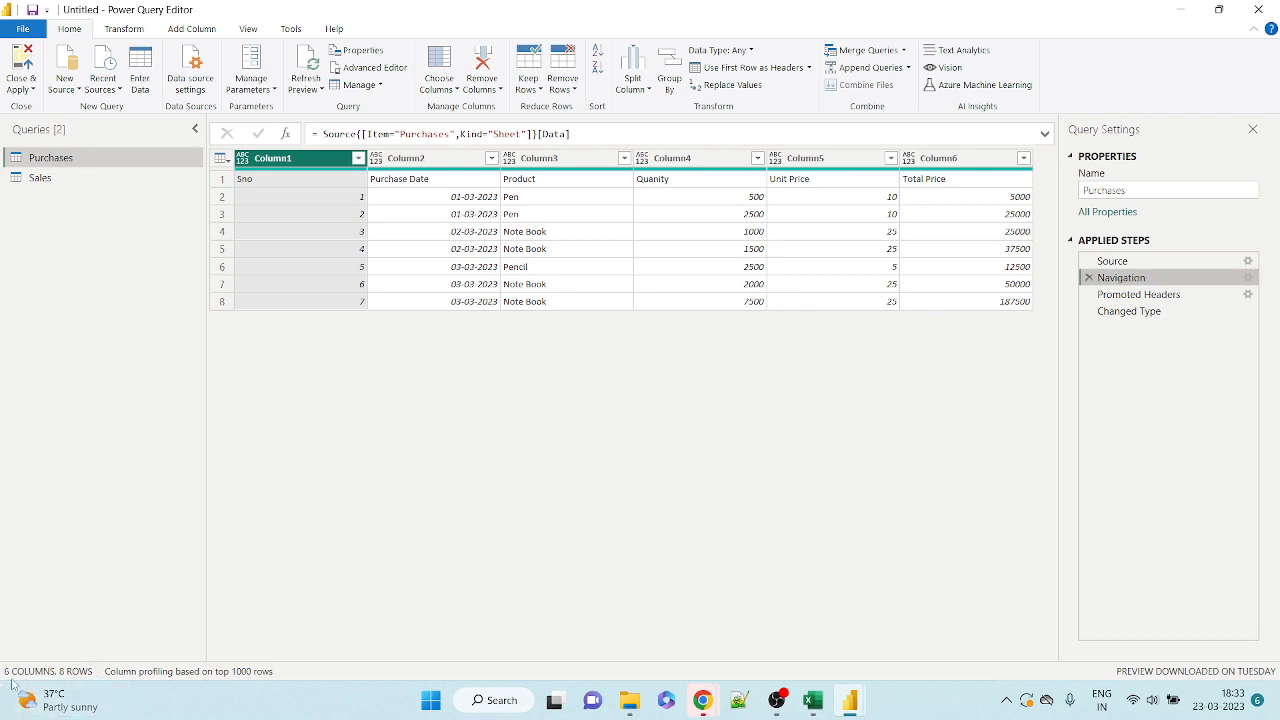
pyautogui.moveTo(12, 684)
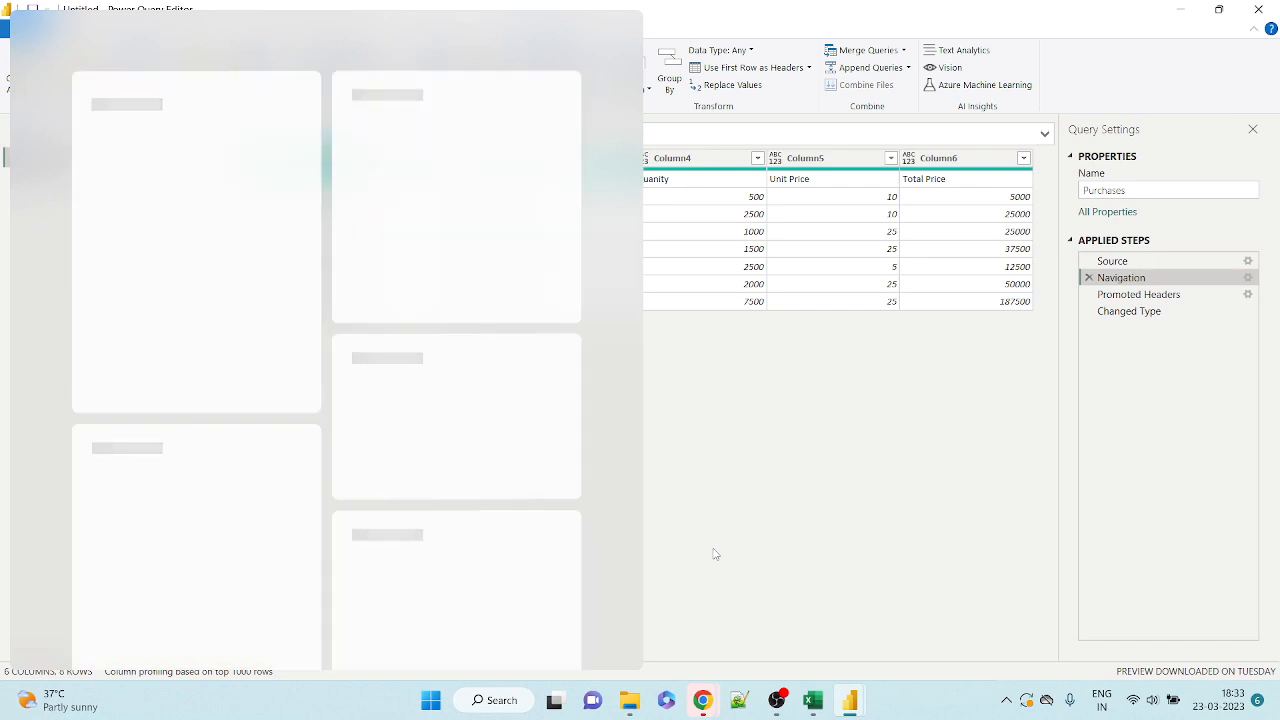
pyautogui.click(708, 640)
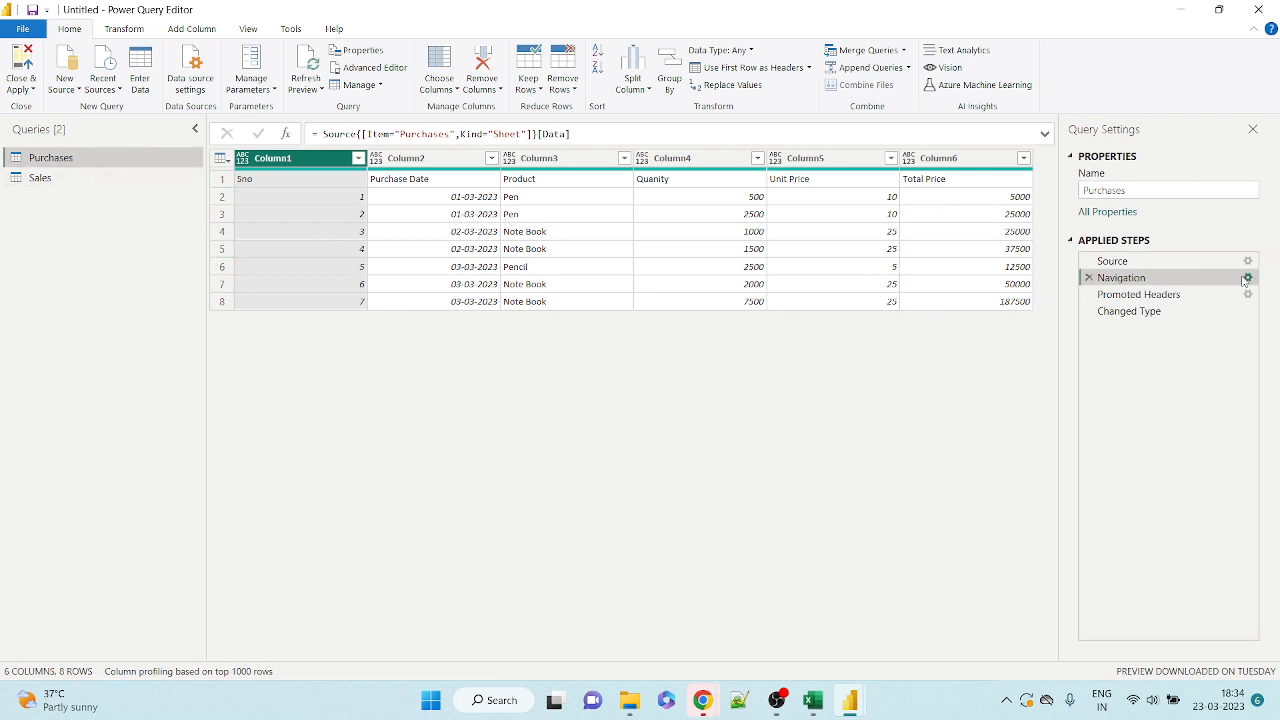
pyautogui.click(1158, 294)
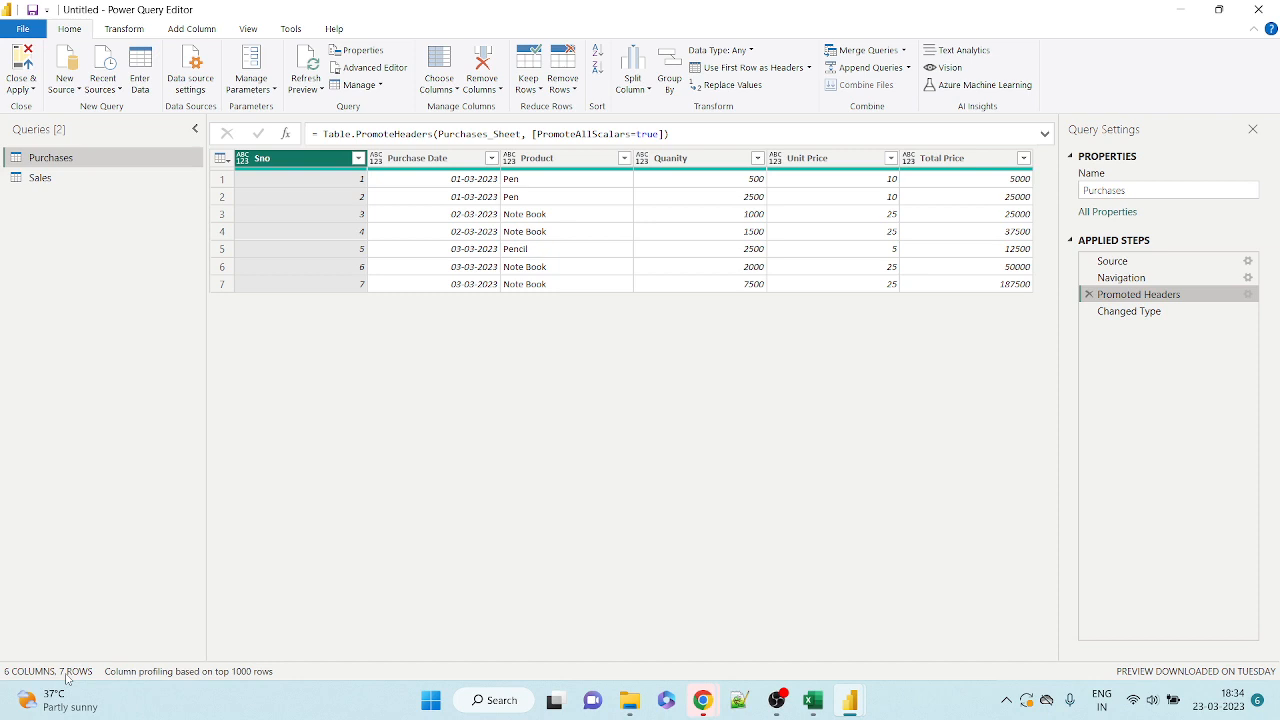
pyautogui.click(1125, 278)
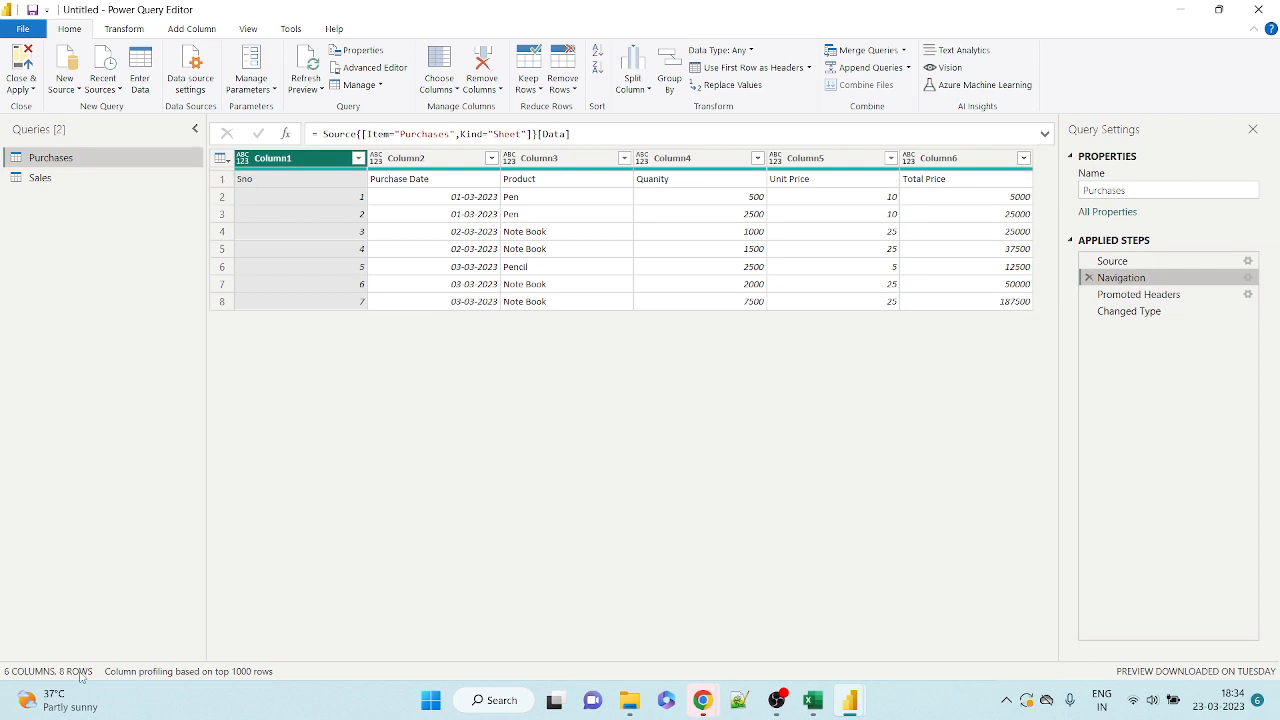
pyautogui.click(1131, 294)
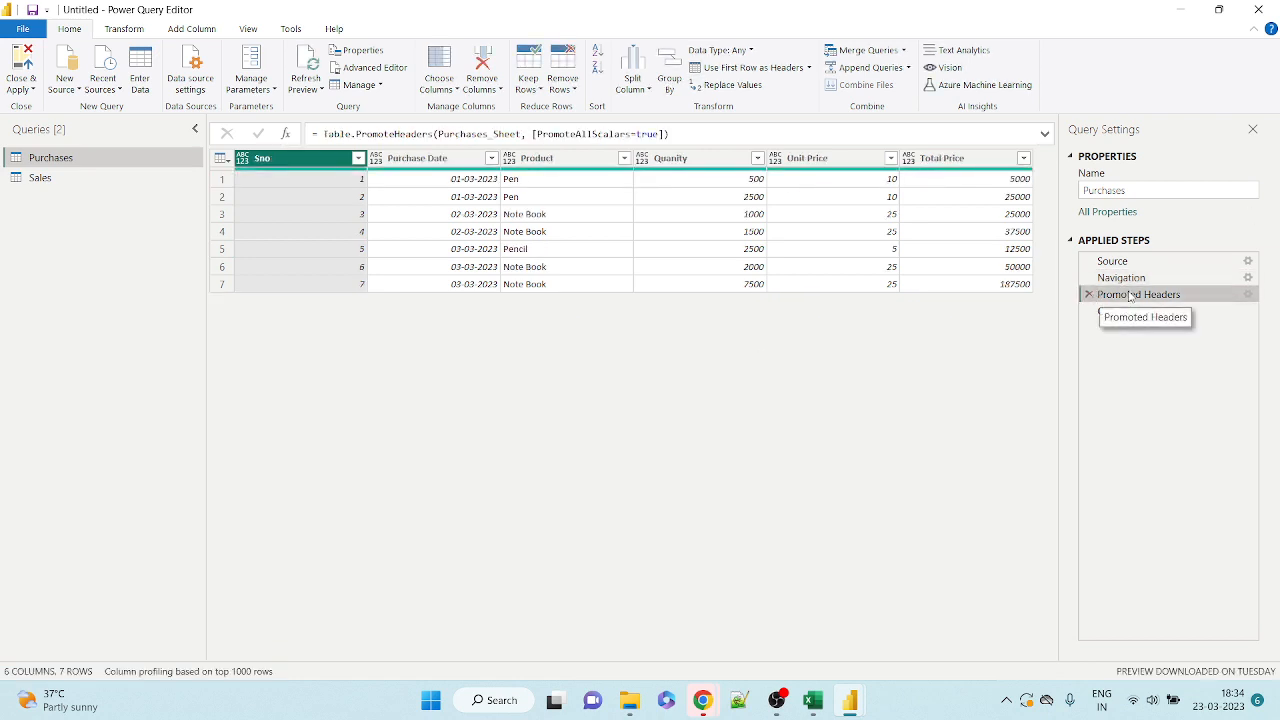
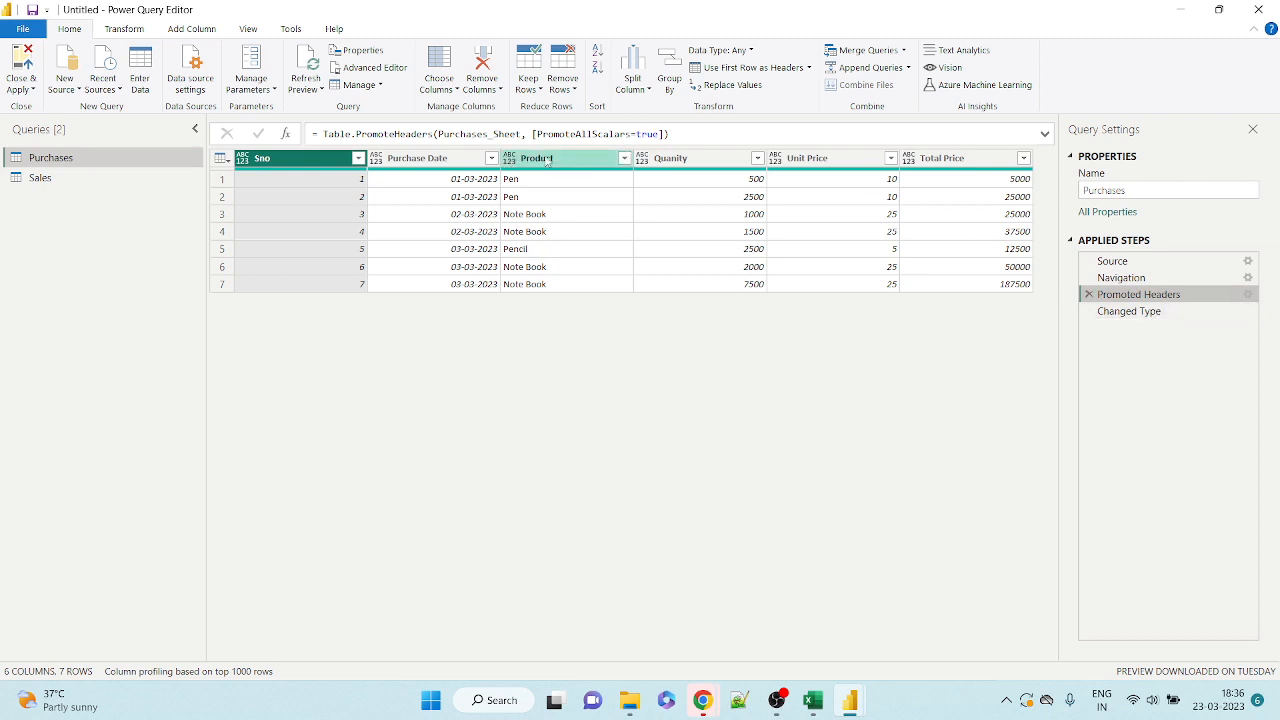
pyautogui.click(1148, 314)
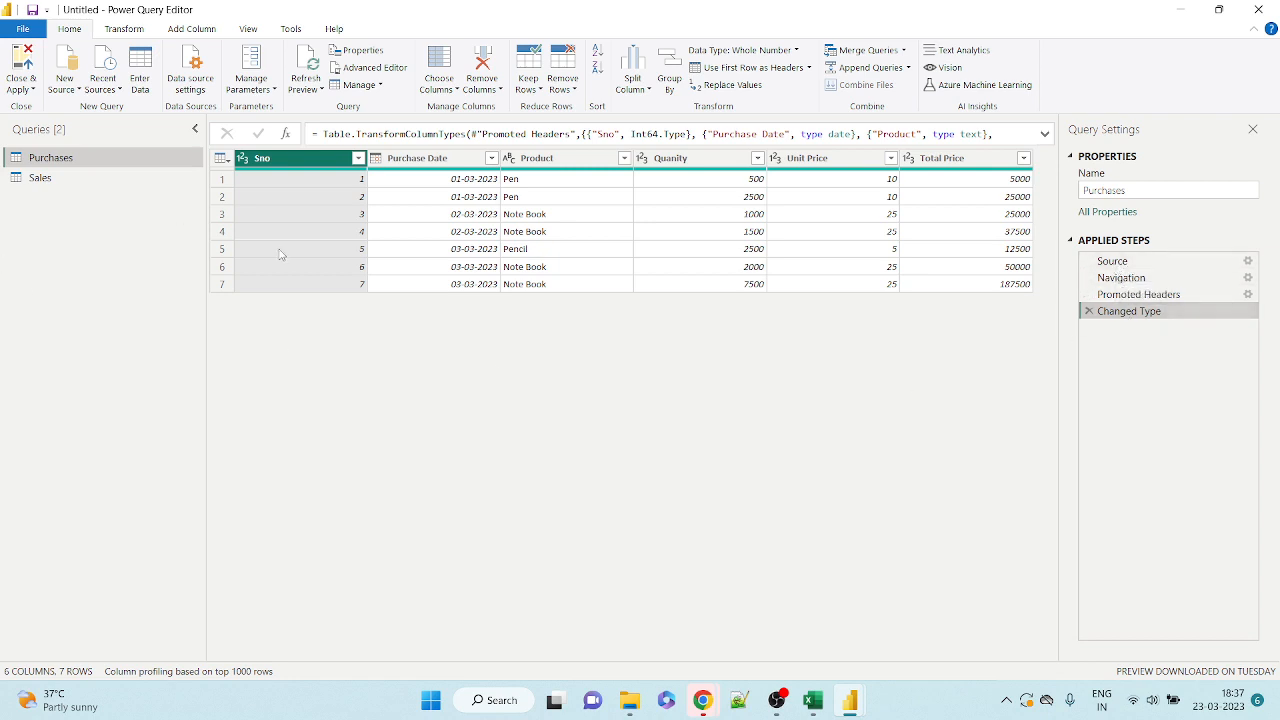
# Examine the Purchases query's Source step formula, including the SaleEntries.xlsx file name and the final true argument, leaving it unchanged.
pyautogui.click(1106, 265)
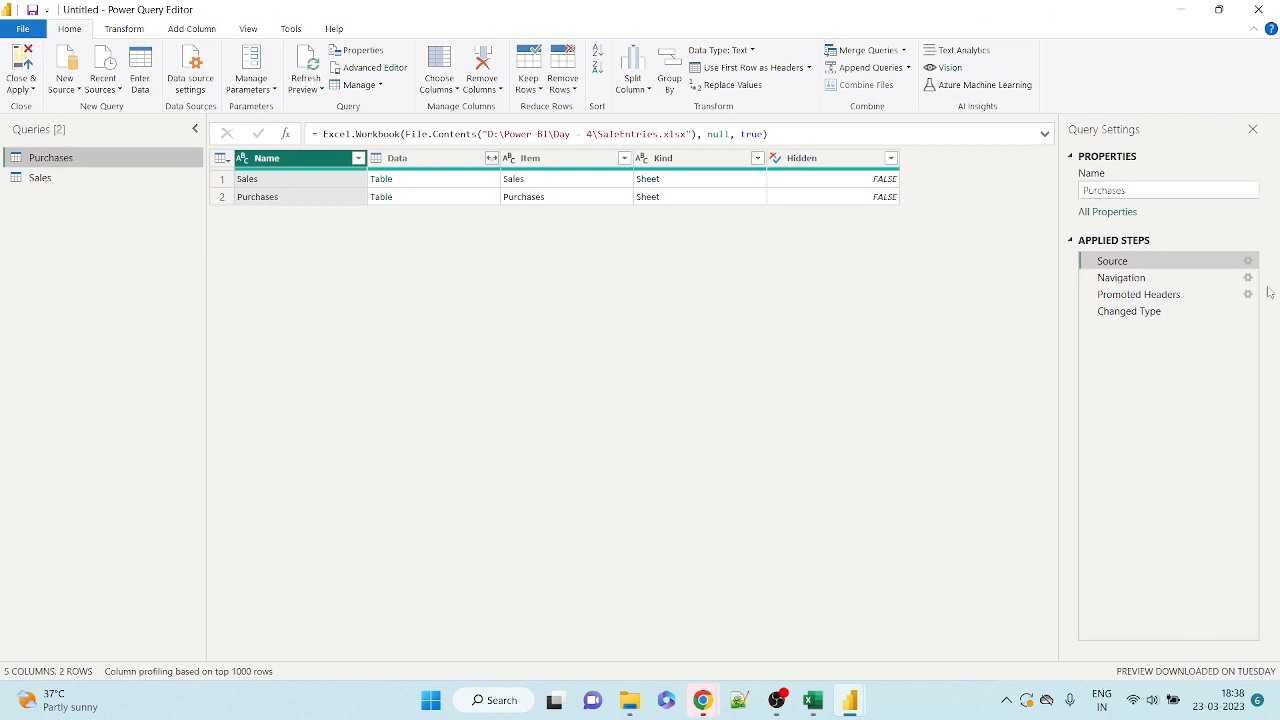
pyautogui.click(1137, 265)
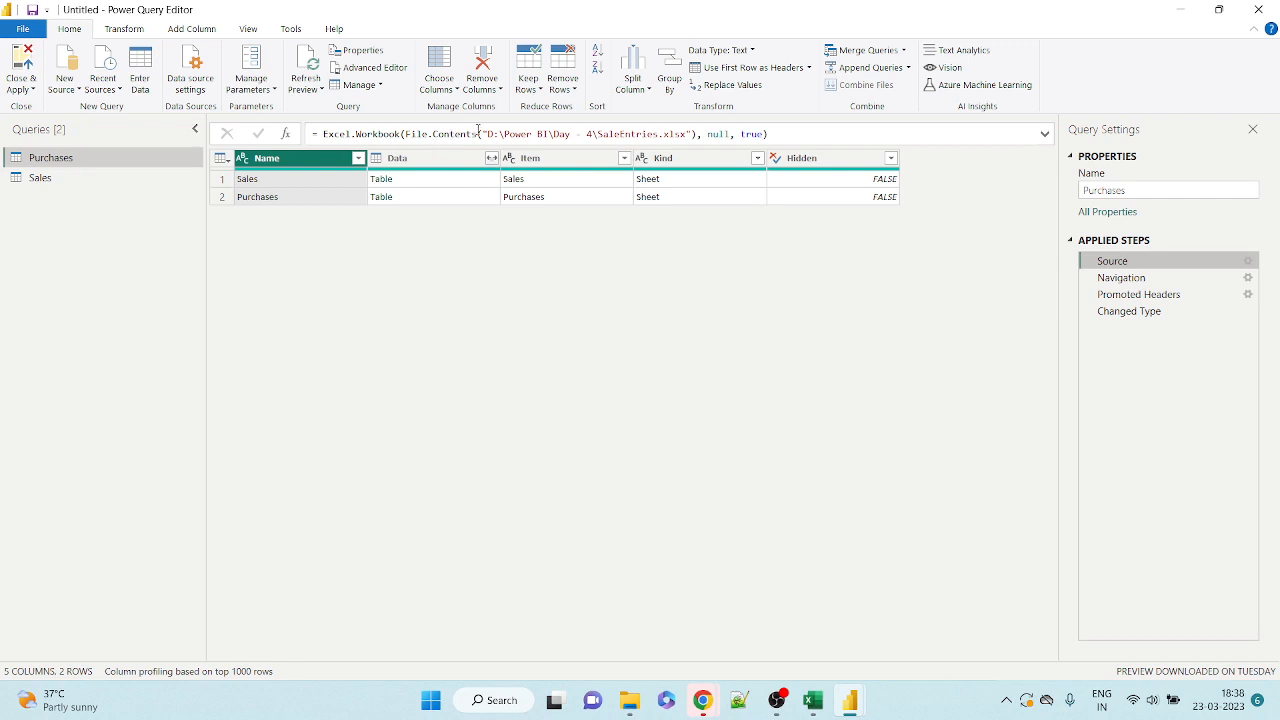
pyautogui.click(486, 133)
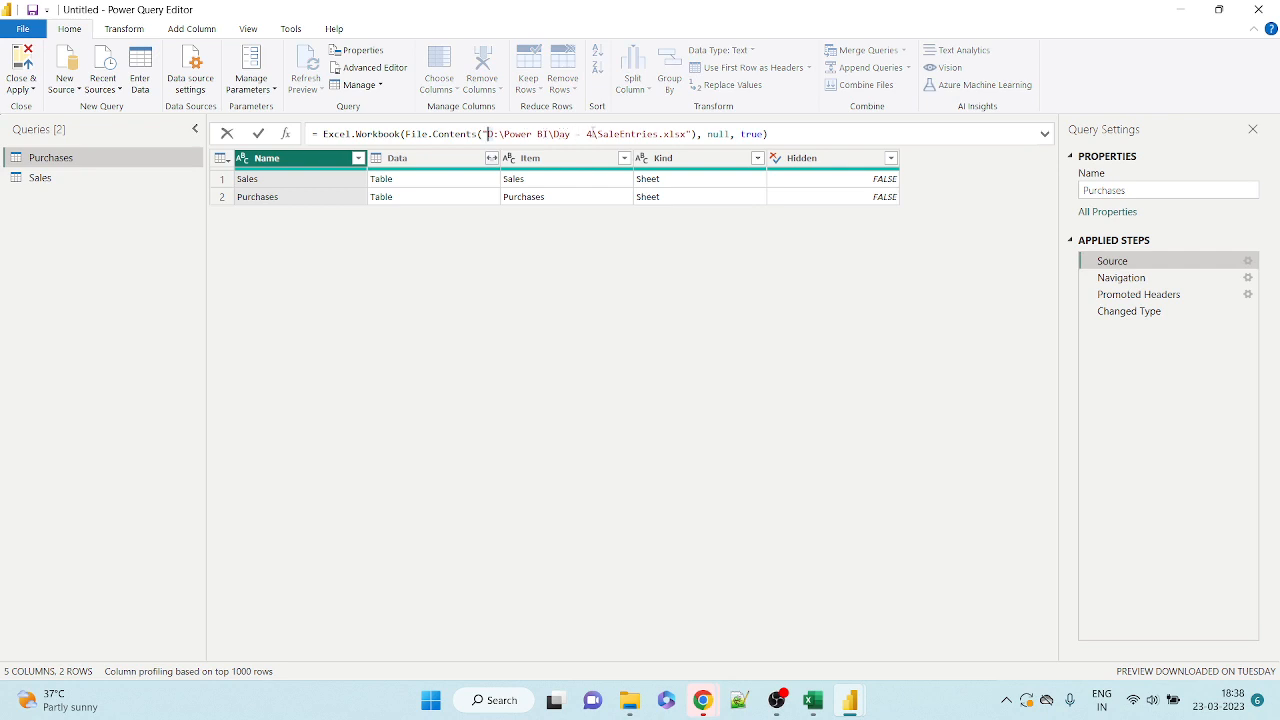
pyautogui.moveTo(597, 134); pyautogui.dragTo(689, 134)
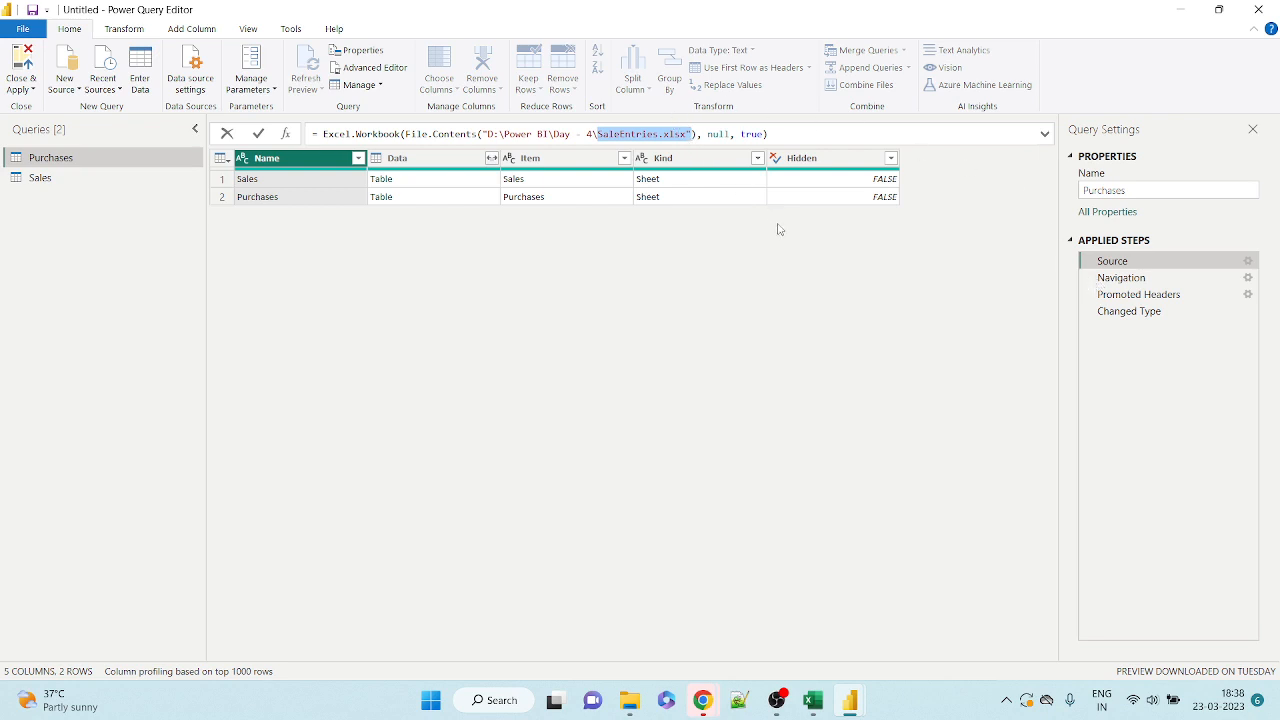
pyautogui.click(753, 134)
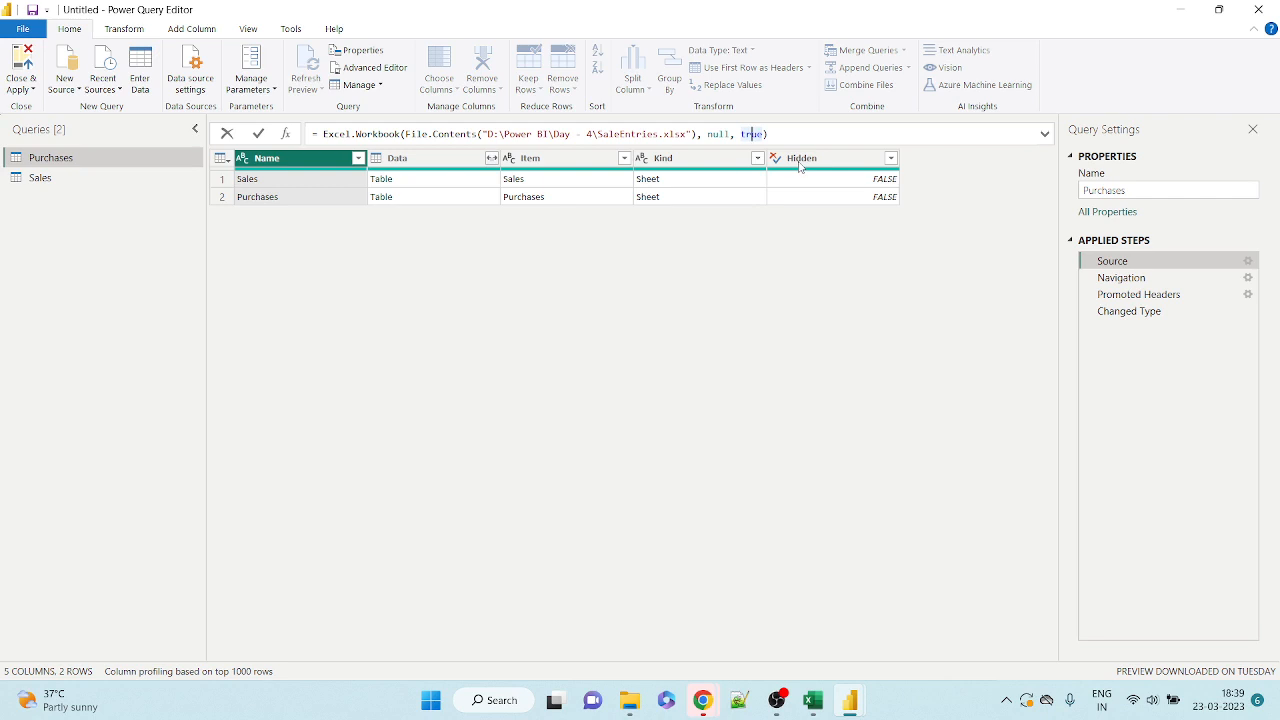
pyautogui.press('Return')
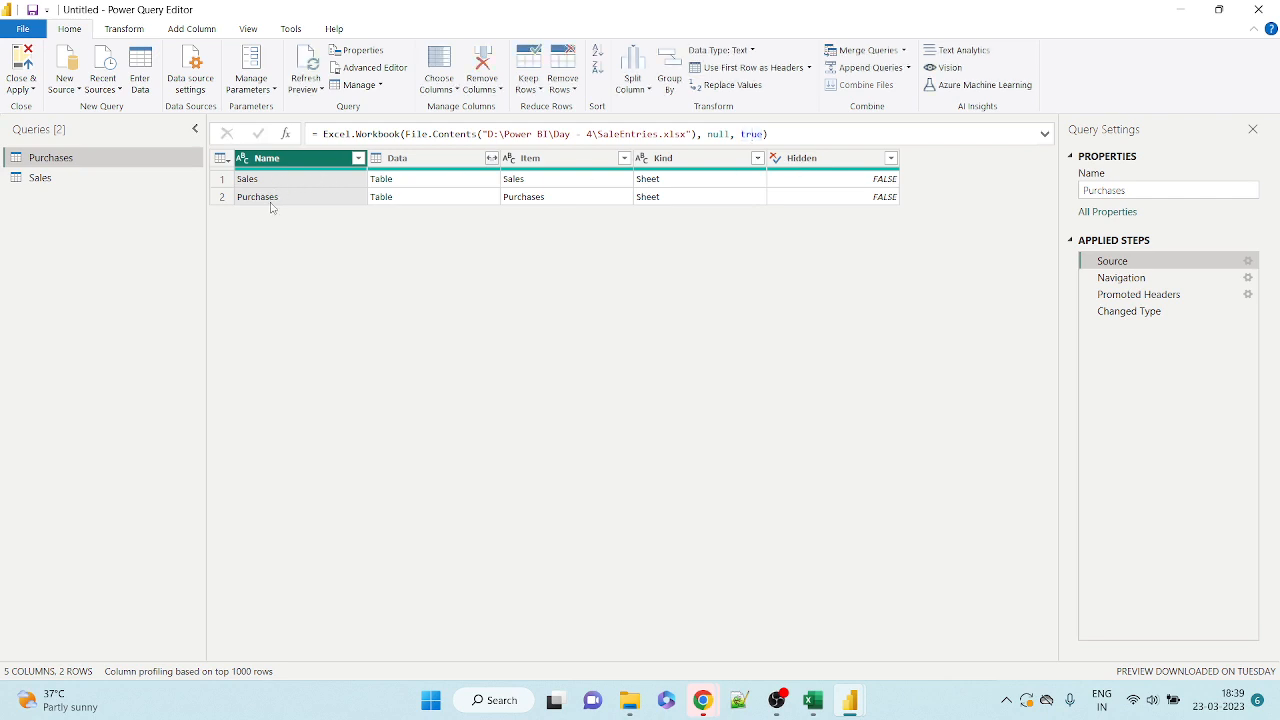
# Inspect the Name and Hidden values in the Source step's table, and view the full Sales and Purchases records.
pyautogui.click(270, 204)
pyautogui.click(295, 181)
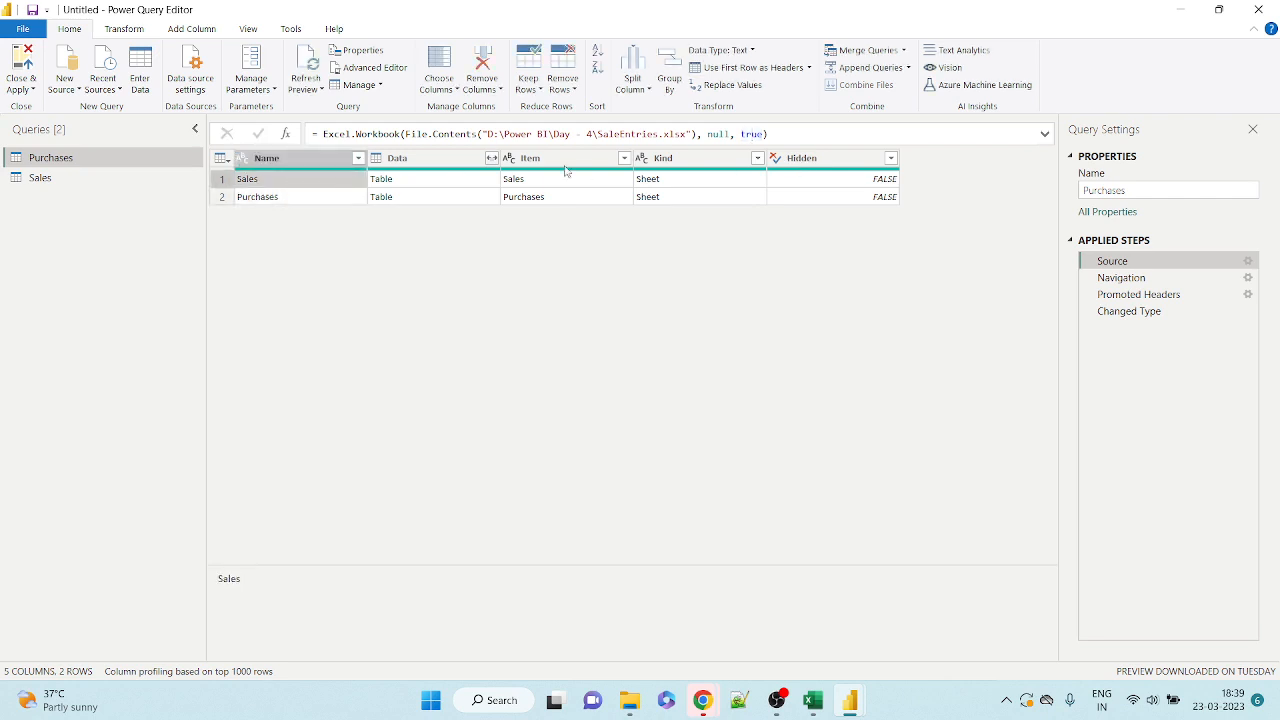
pyautogui.click(806, 160)
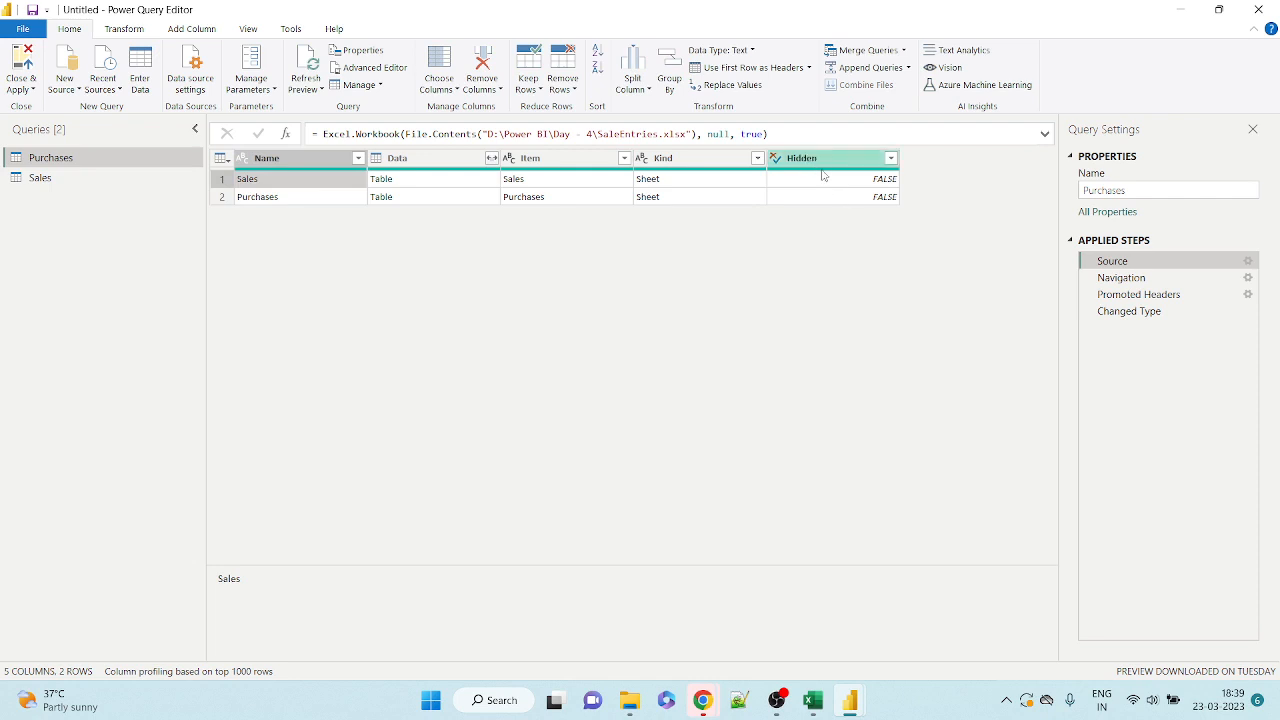
pyautogui.click(824, 180)
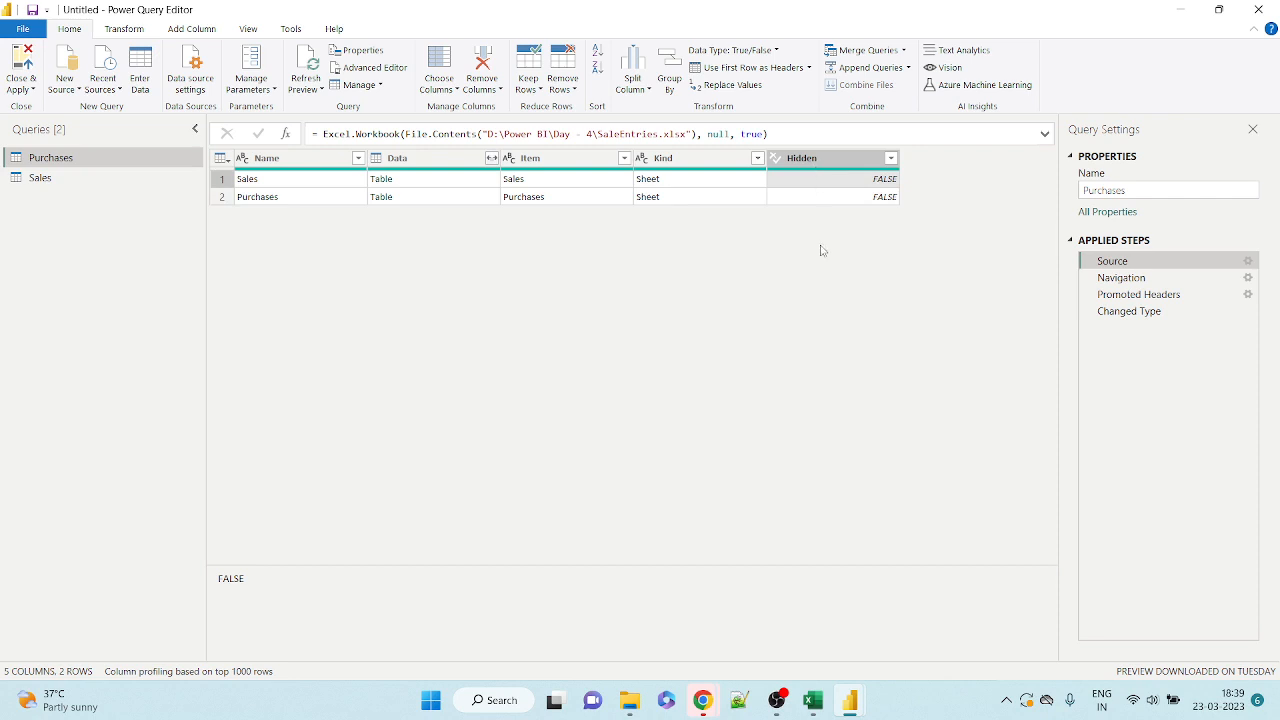
pyautogui.click(803, 158)
pyautogui.click(271, 183)
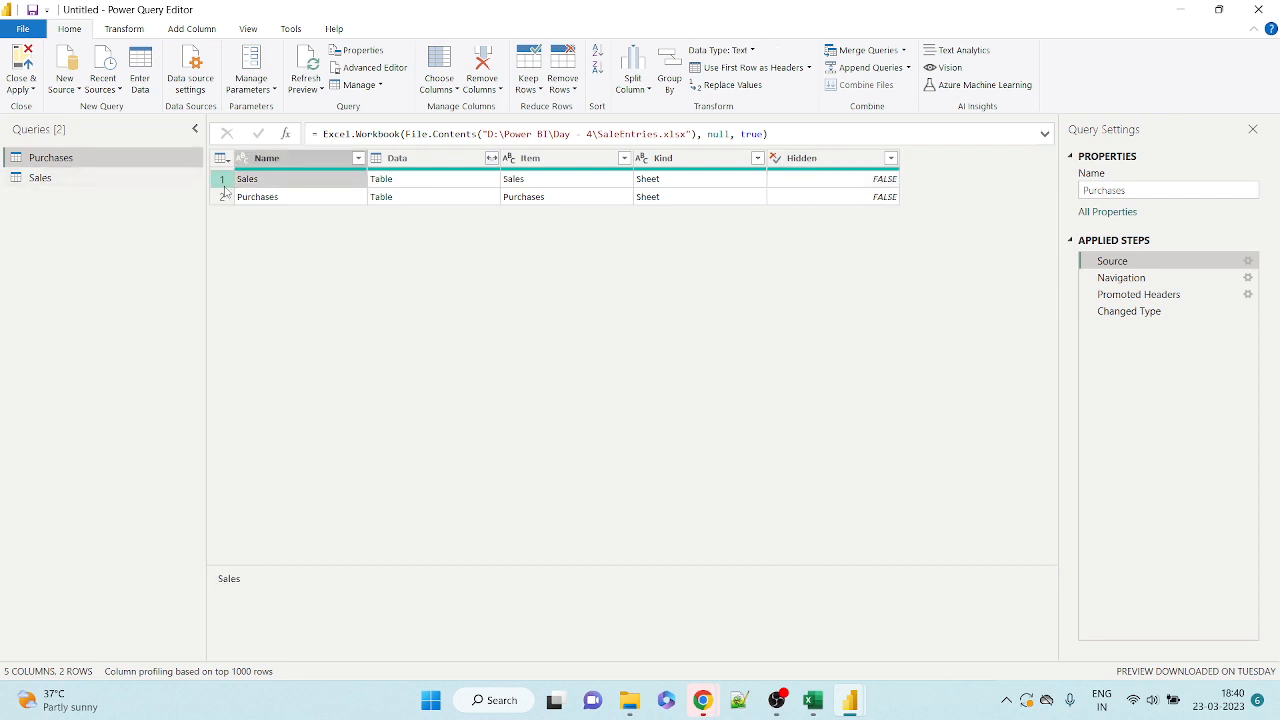
pyautogui.click(222, 182)
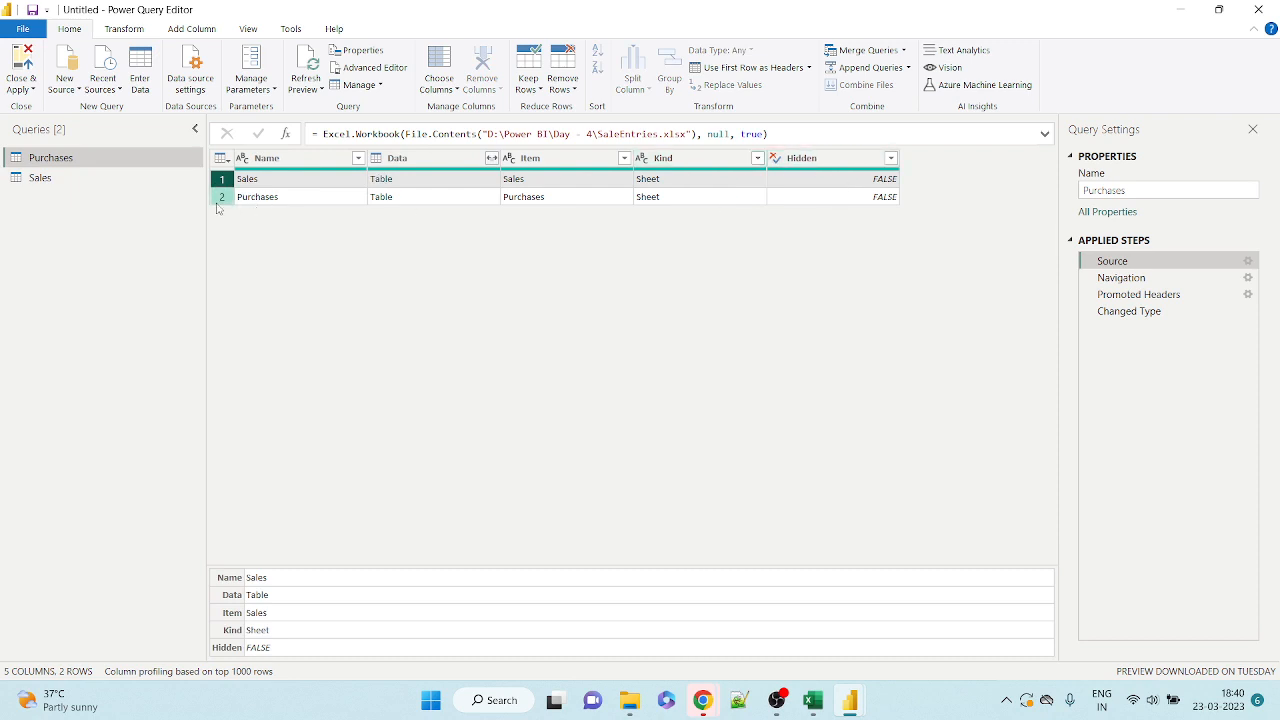
pyautogui.click(221, 199)
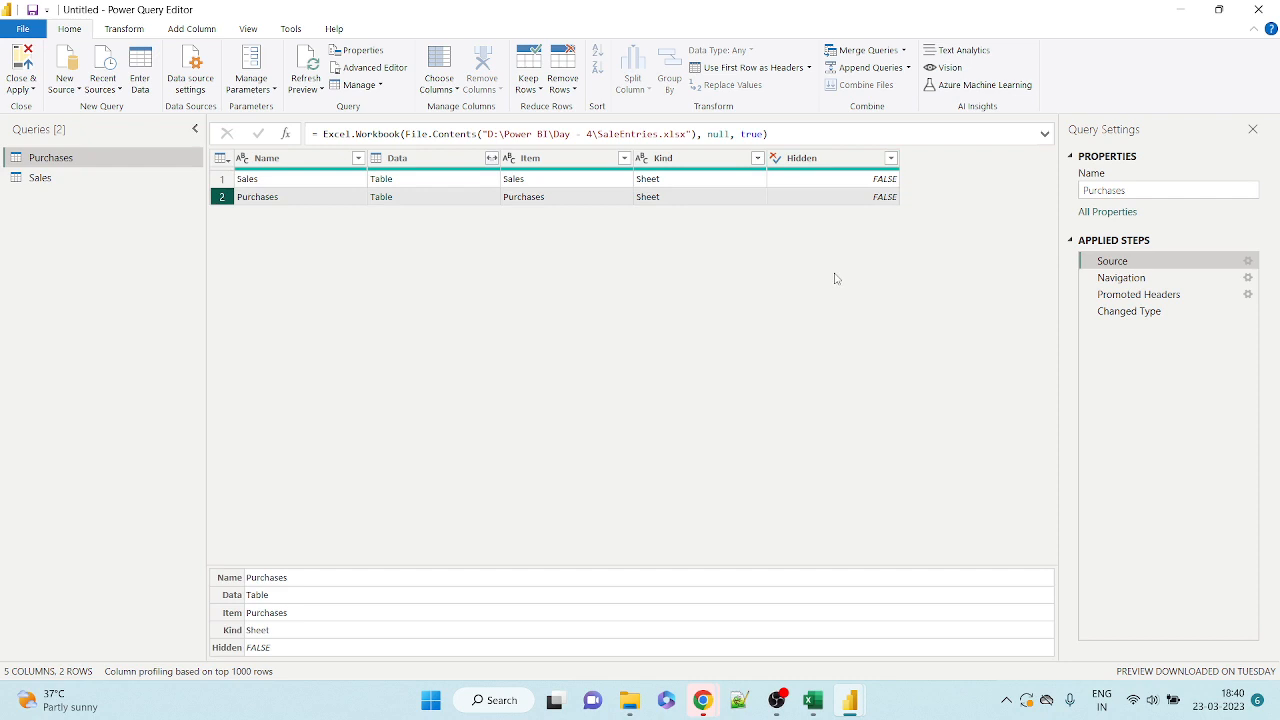
# Display the Purchases query's Navigation step, highlight the source data range in Excel for comparison, and return to the Power Query Editor.
pyautogui.click(1121, 278)
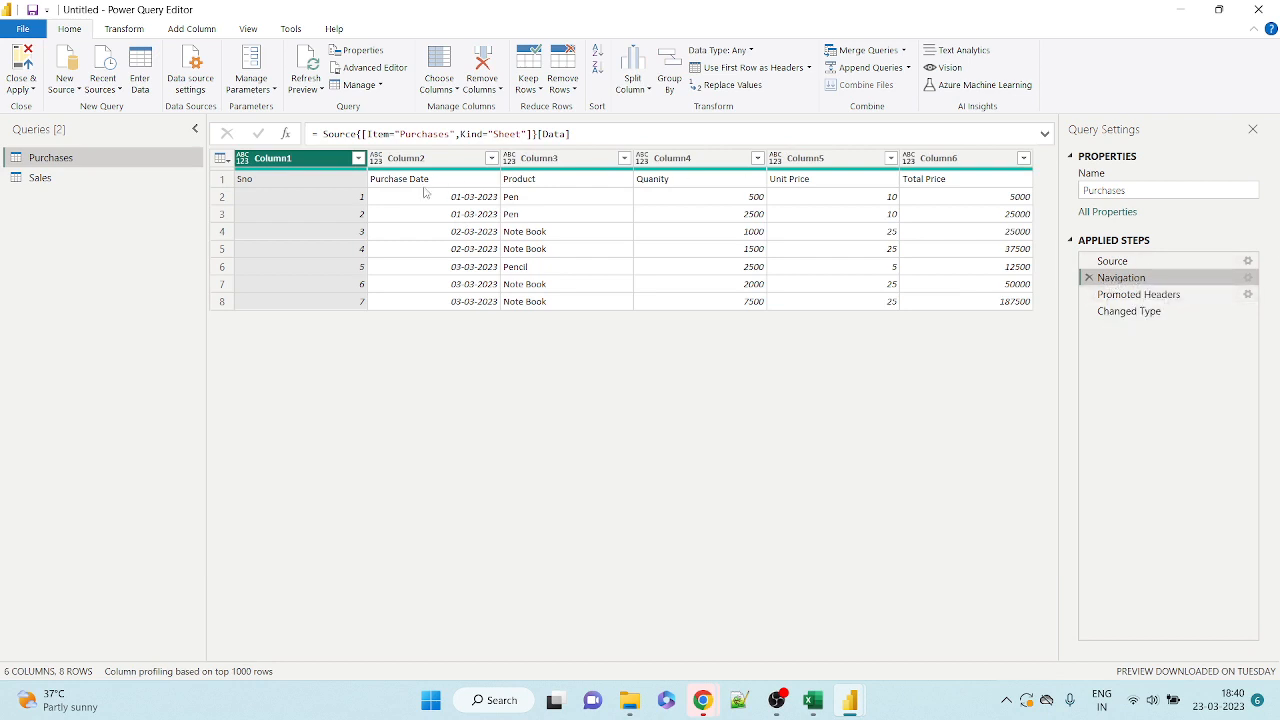
pyautogui.click(812, 700)
pyautogui.moveTo(40, 197); pyautogui.dragTo(466, 340)
pyautogui.click(1184, 13)
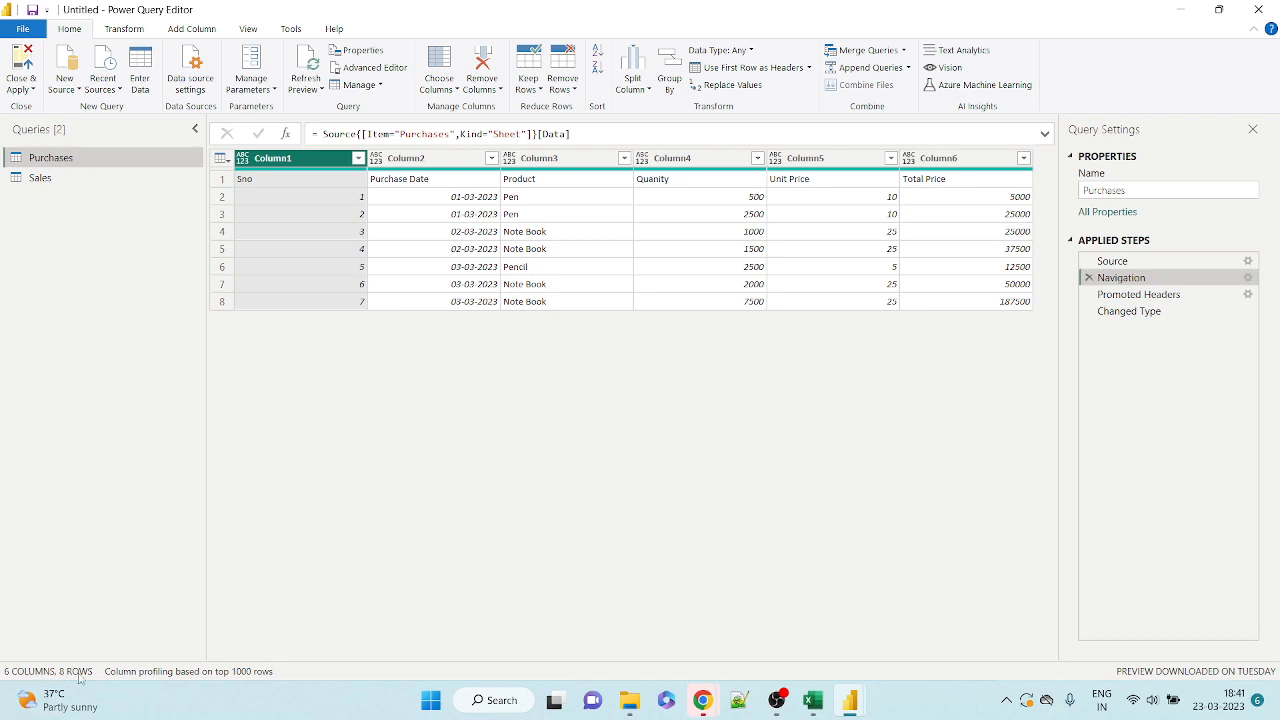
# Compare the column headers in the Navigation and Promoted Headers steps, and examine the column data types in the Changed Type step.
pyautogui.click(1137, 295)
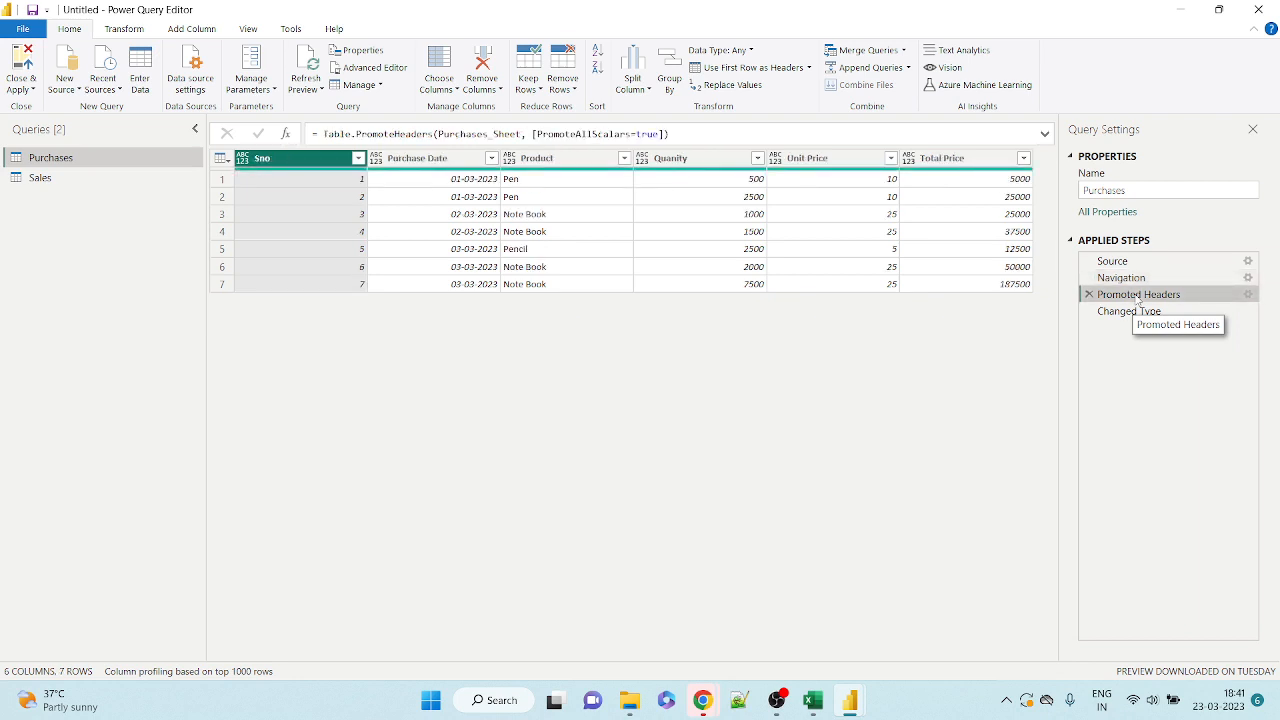
pyautogui.click(1158, 280)
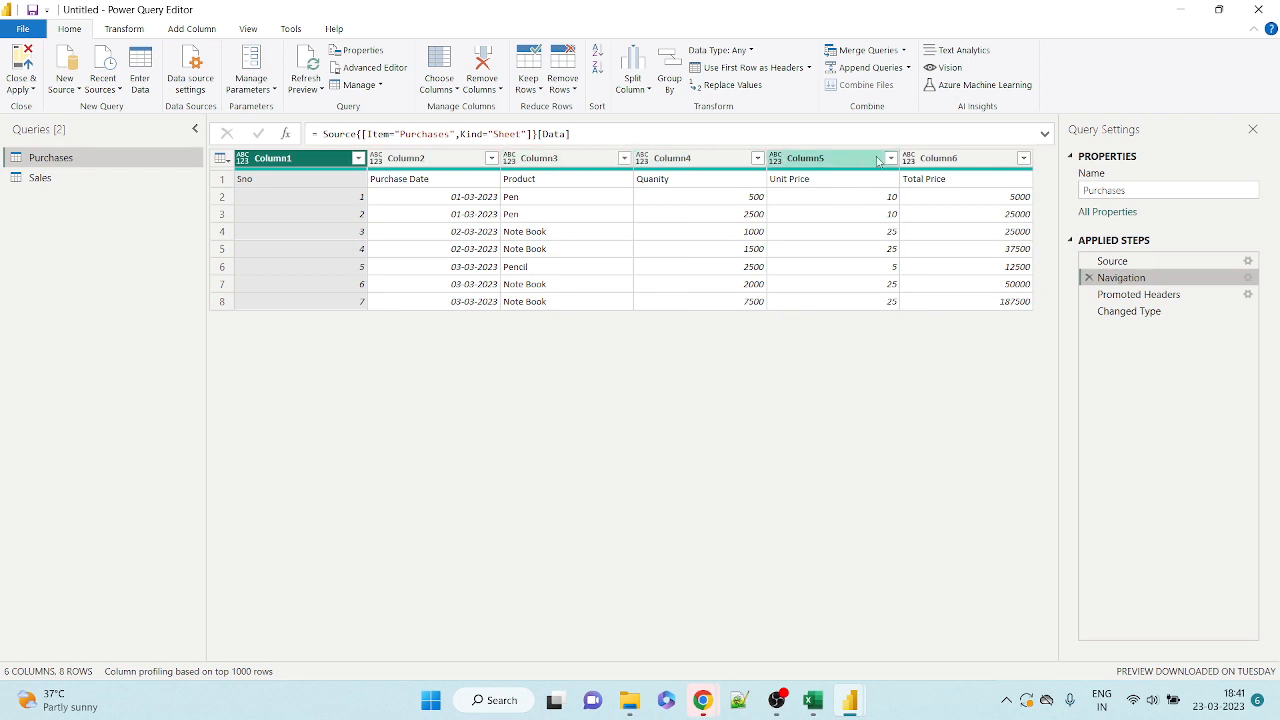
pyautogui.click(1112, 296)
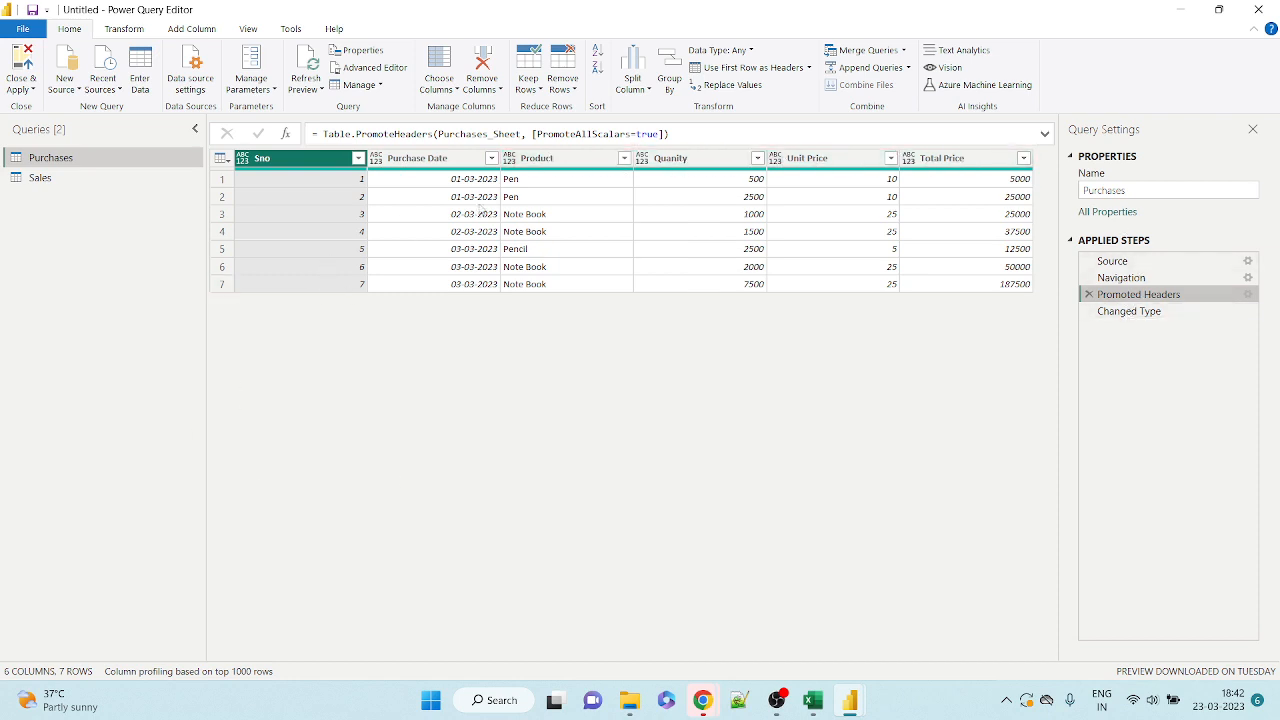
pyautogui.click(1143, 312)
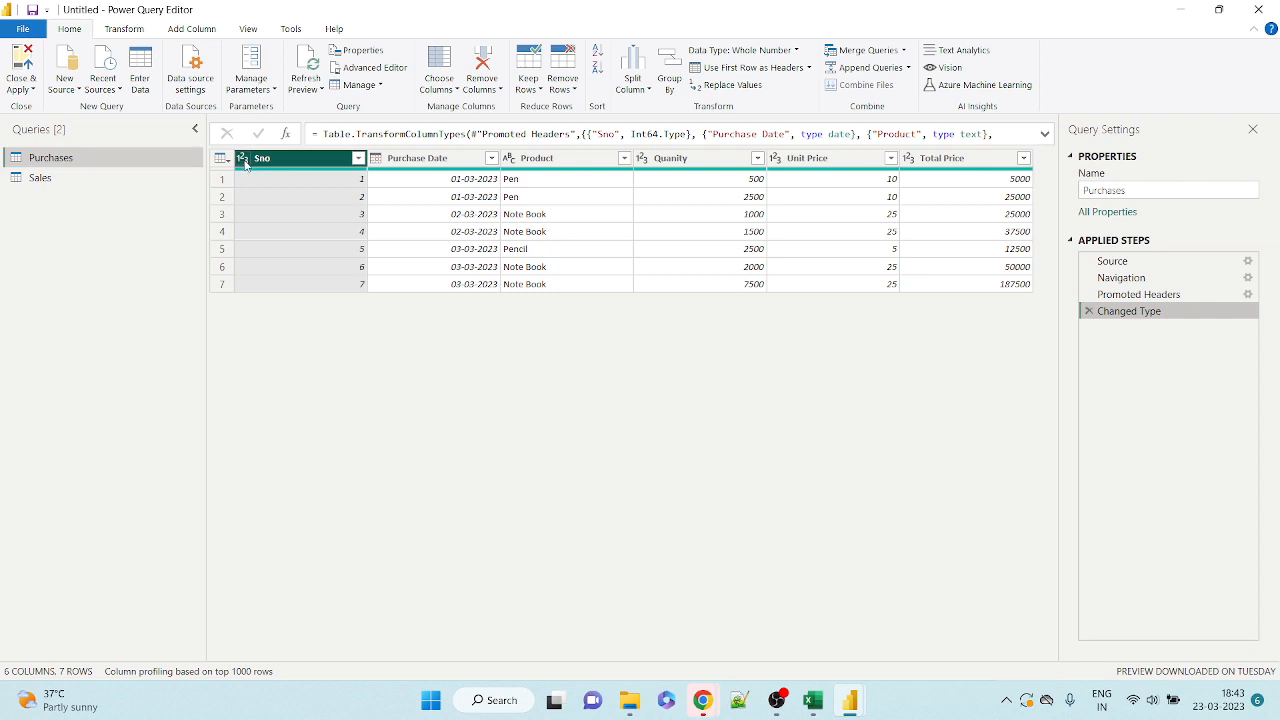
pyautogui.keyDown('ctrl'); pyautogui.click(392, 162); pyautogui.keyUp('ctrl')
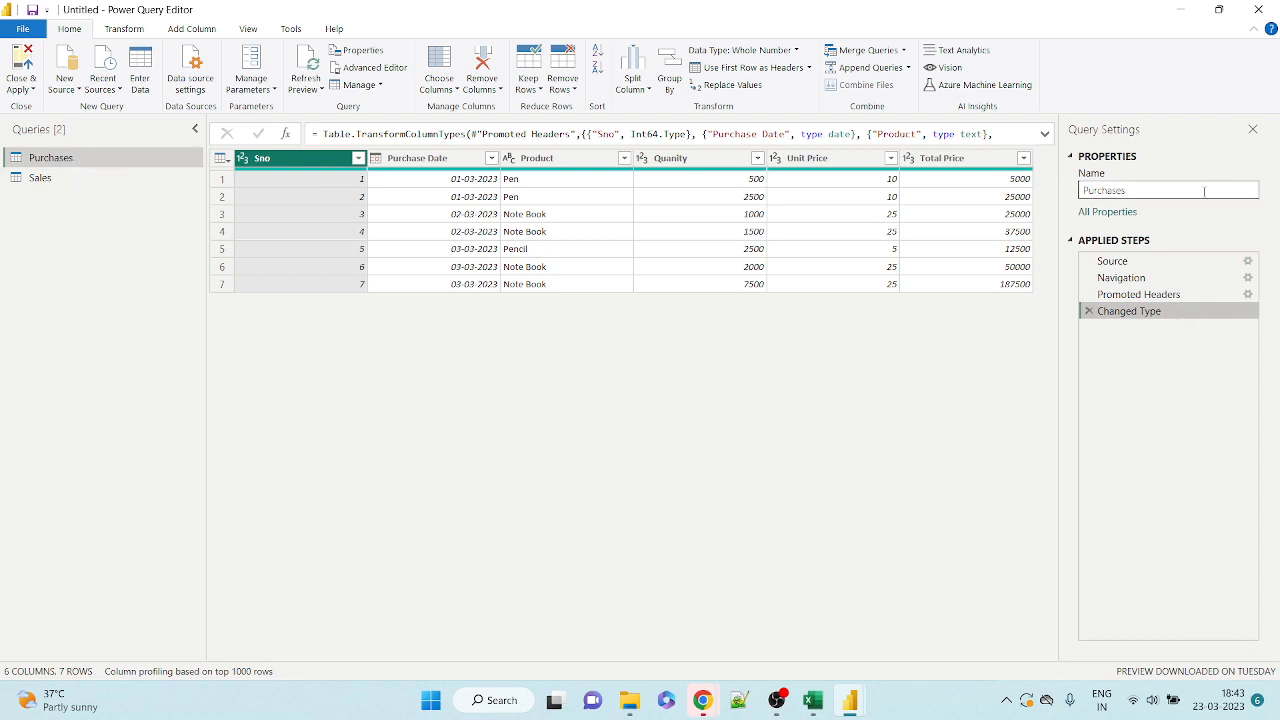
# Highlight the Purchases query's name in its properties, and display the Sales query.
pyautogui.click(1133, 196)
pyautogui.doubleClick(1133, 196)
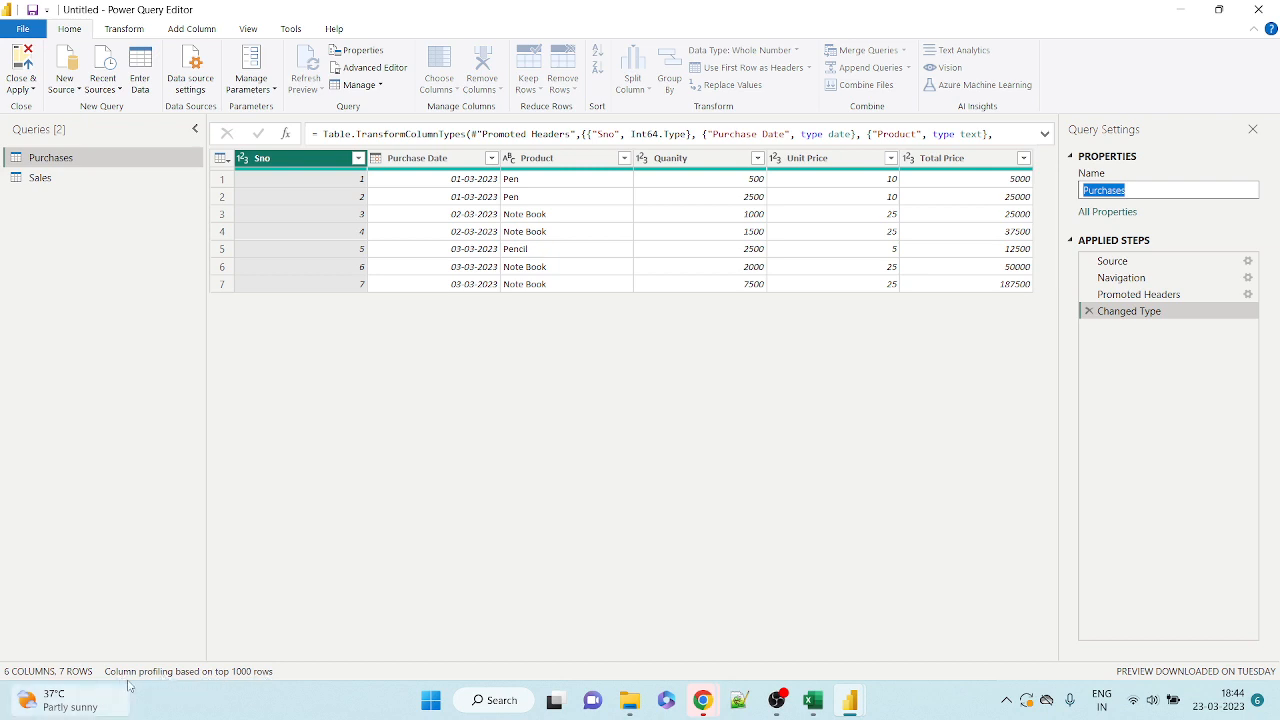
pyautogui.moveTo(122, 688)
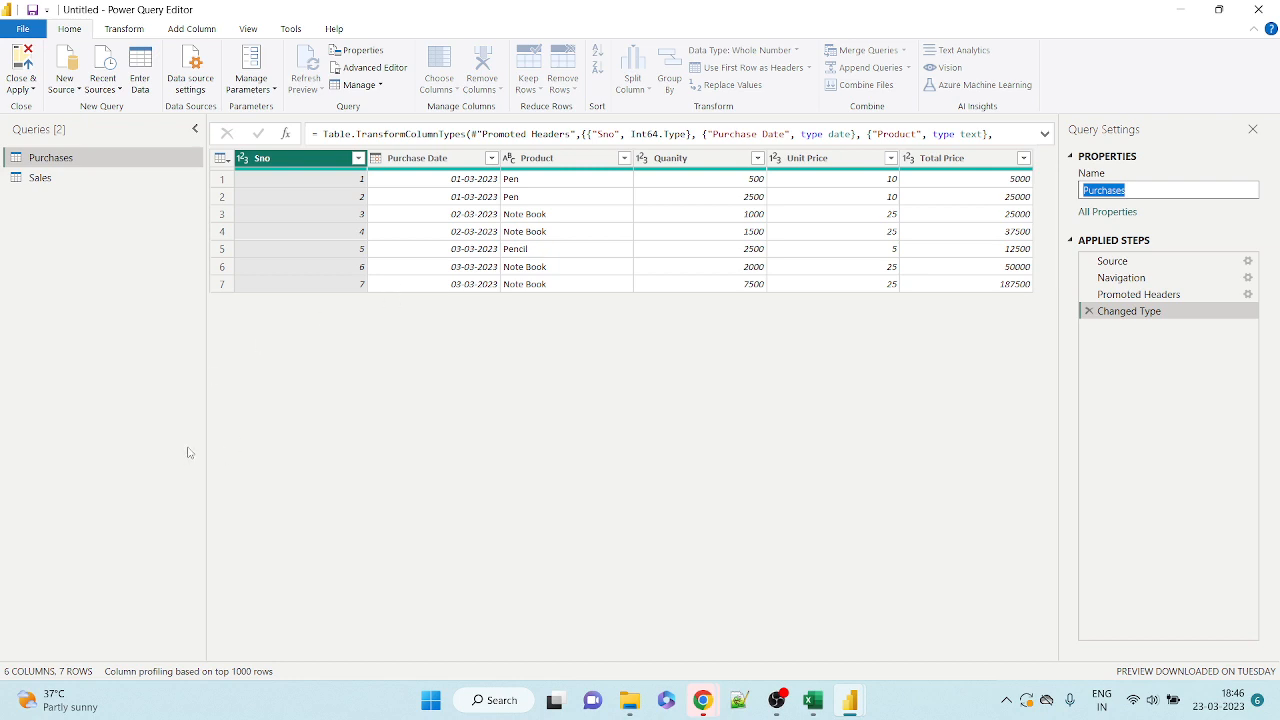
pyautogui.click(40, 182)
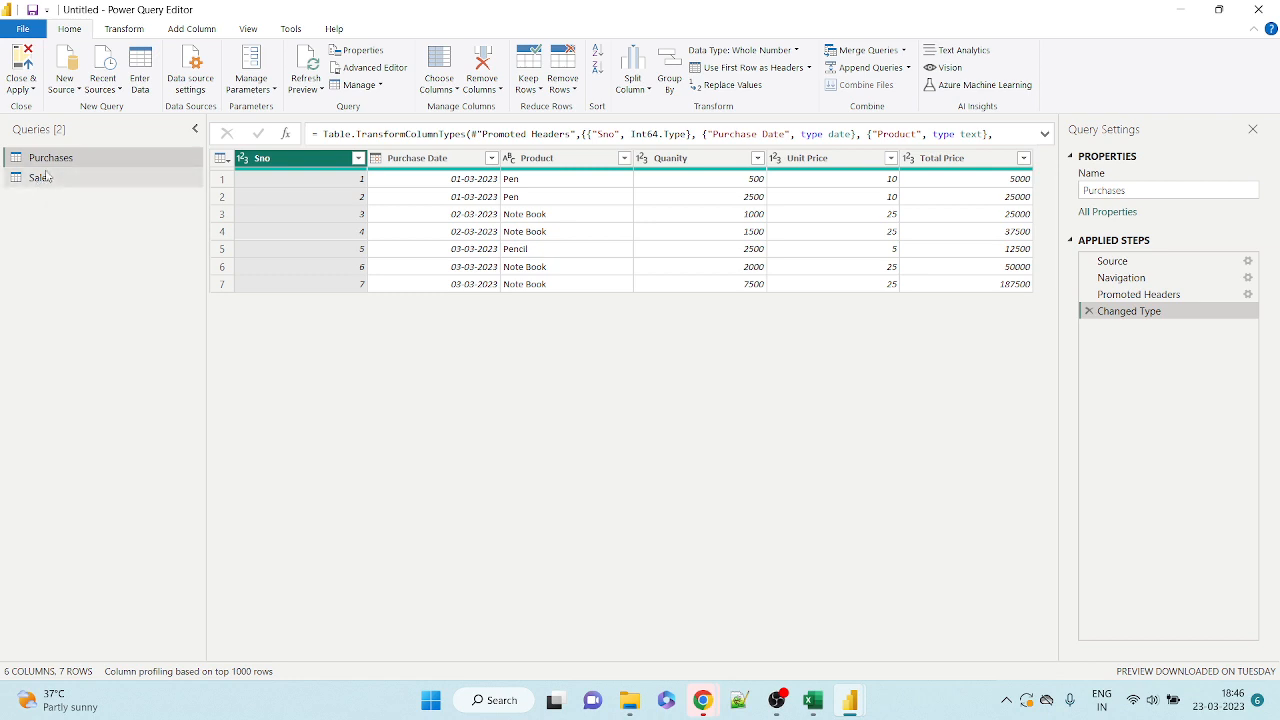
pyautogui.click(45, 183)
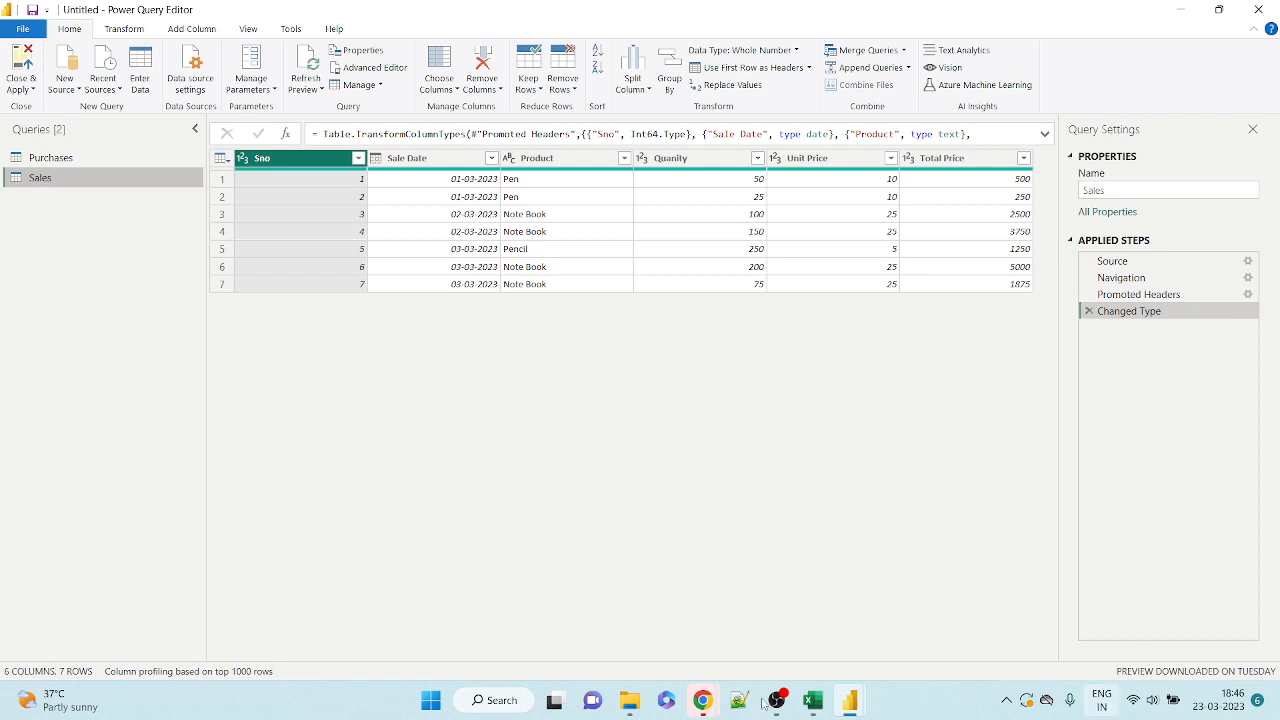
# Switch to the Google Meet call, mute and unmute the microphone, and return to the Power Query Editor.
pyautogui.moveTo(716, 706)
pyautogui.click(634, 615)
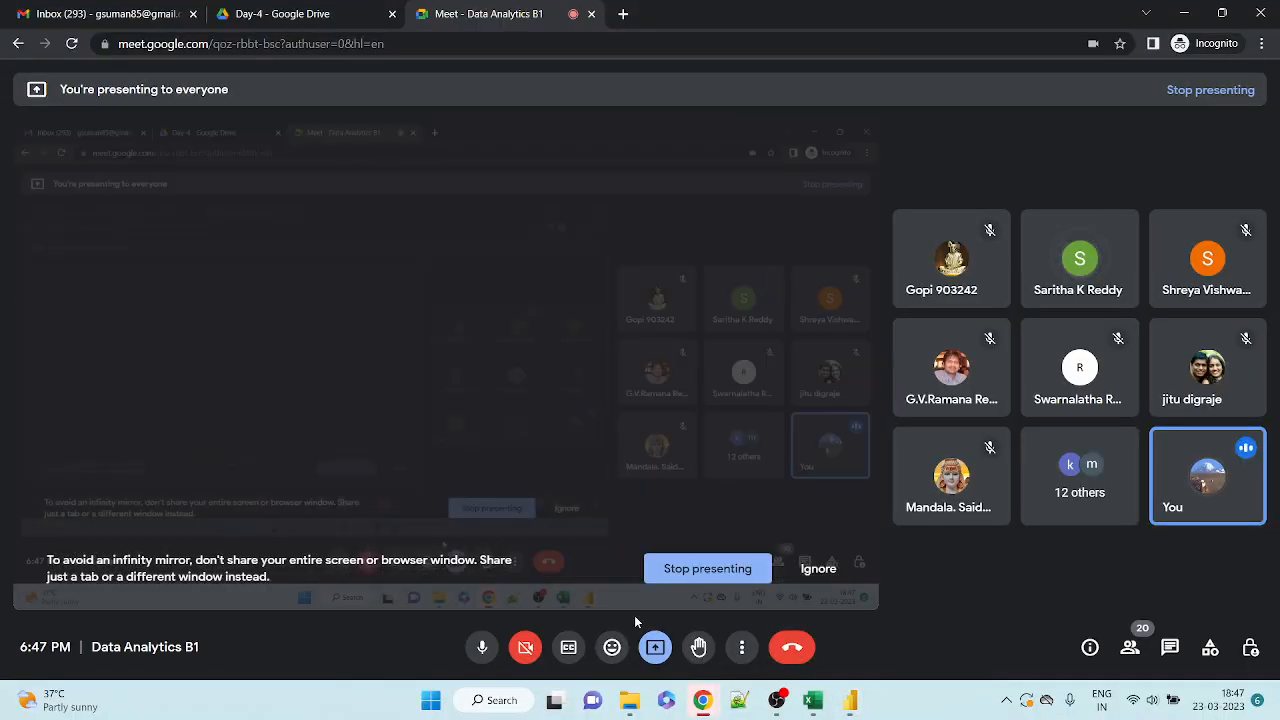
pyautogui.click(483, 647)
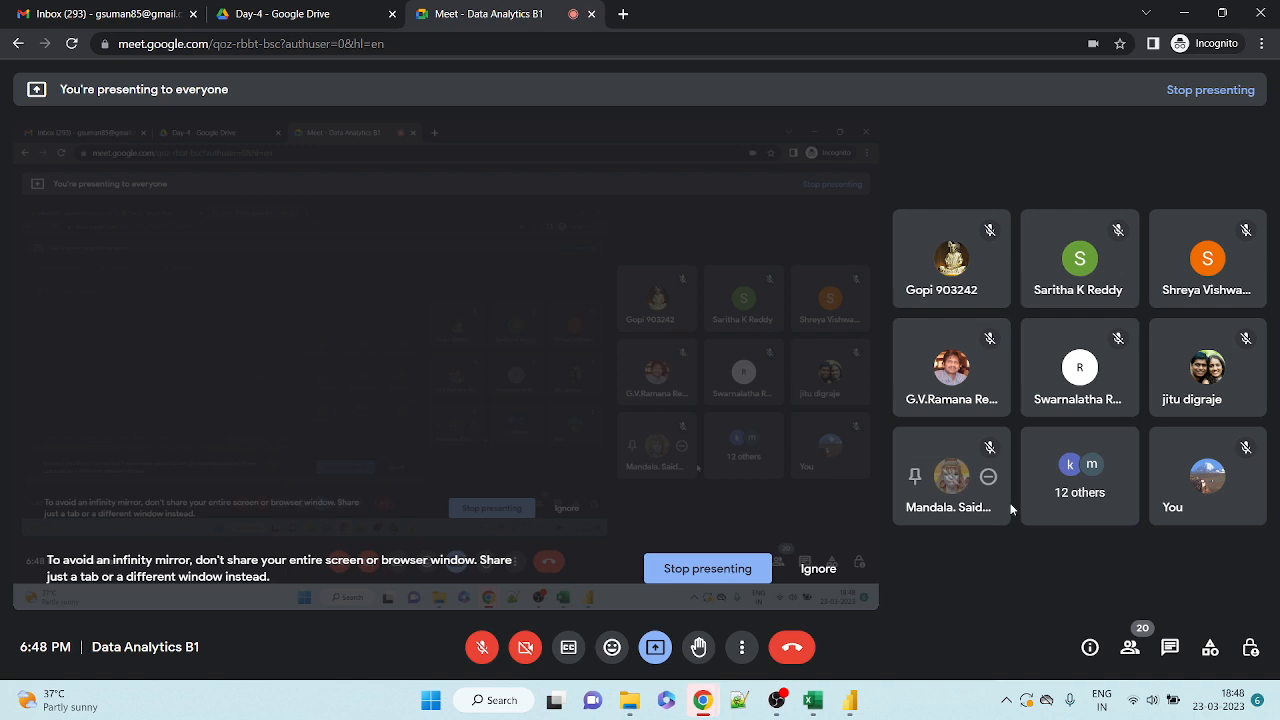
pyautogui.click(481, 647)
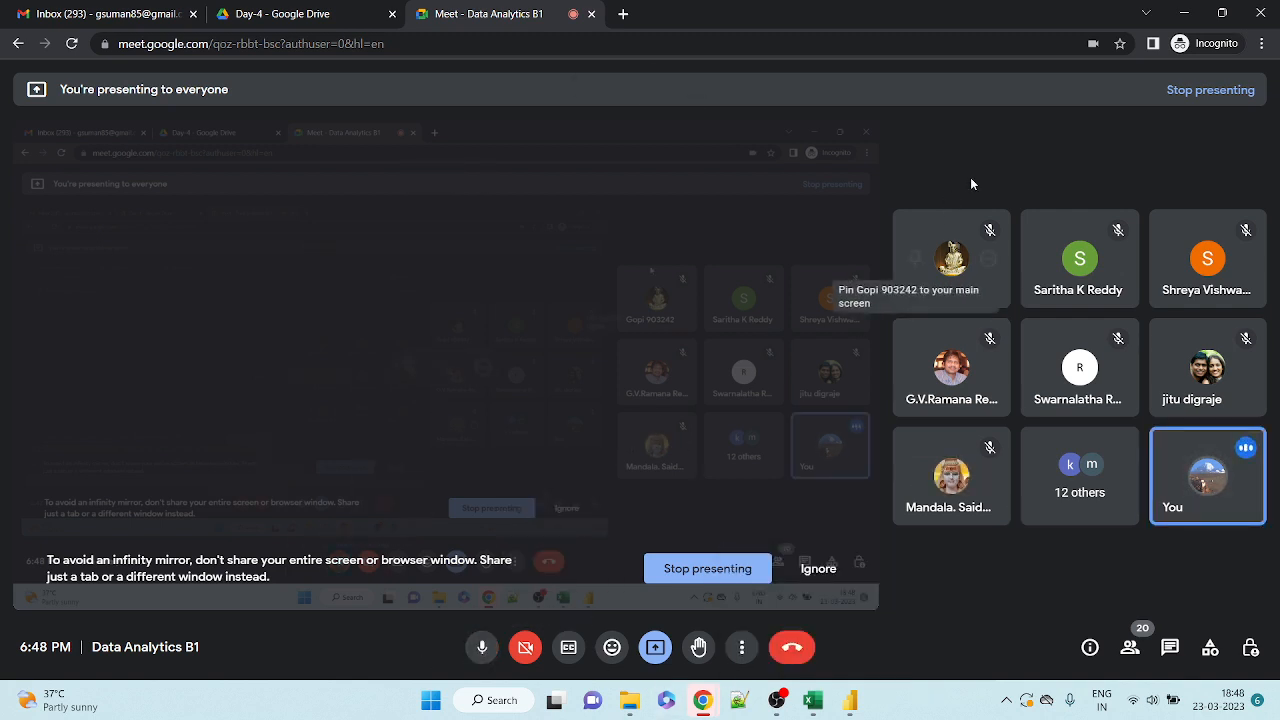
pyautogui.click(1179, 8)
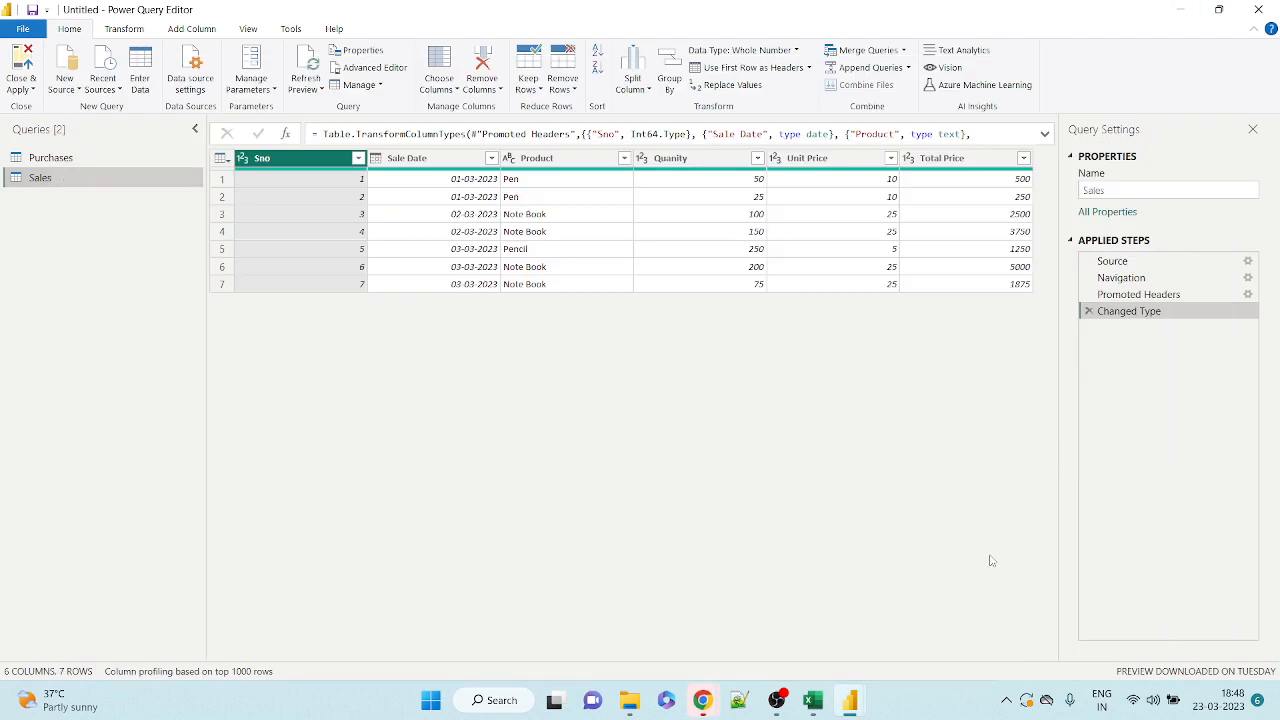
# Raise the system volume while checking the Google Meet call, and return to the Power Query Editor.
pyautogui.press('XF86AudioRaiseVolume')
pyautogui.hotkey('alt', 'Tab')
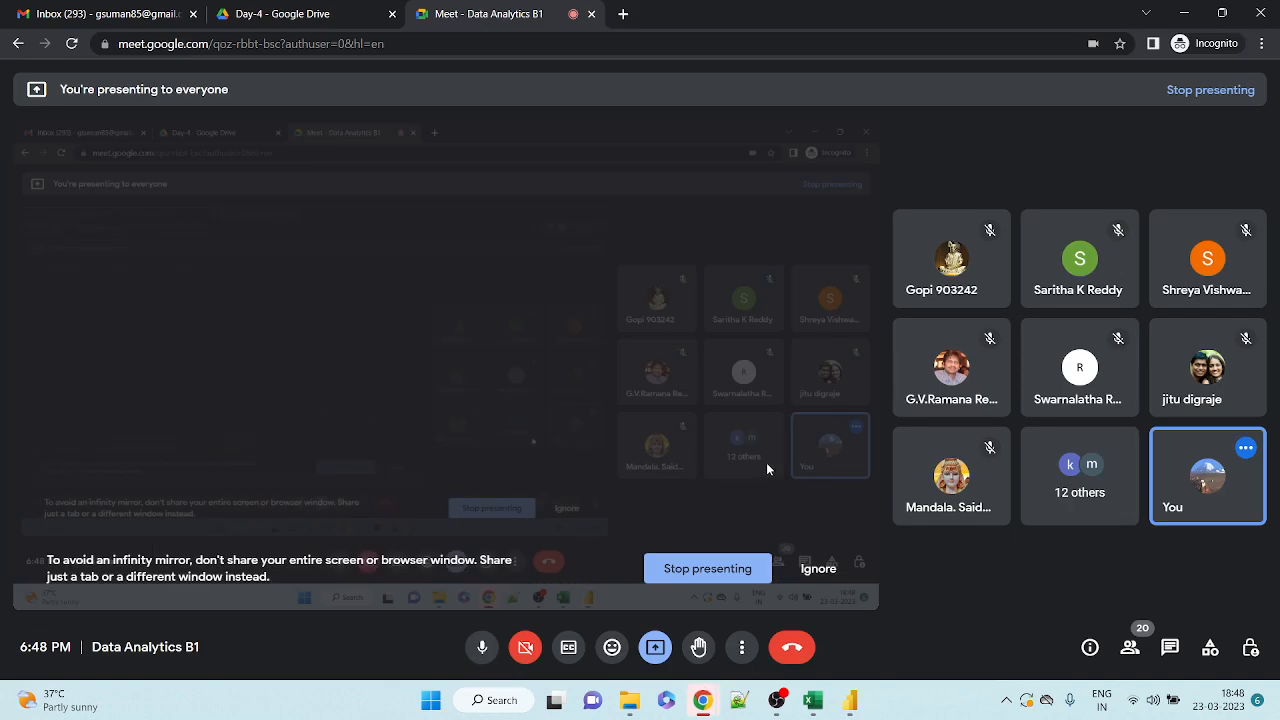
pyautogui.press('XF86AudioRaiseVolume')
pyautogui.press('XF86AudioRaiseVolume')
pyautogui.press('XF86AudioRaiseVolume')
pyautogui.press('XF86AudioRaiseVolume')
pyautogui.press('XF86AudioRaiseVolume')
pyautogui.press('XF86AudioRaiseVolume')
pyautogui.press('XF86AudioRaiseVolume')
pyautogui.press('XF86AudioRaiseVolume')
pyautogui.press('XF86AudioRaiseVolume')
pyautogui.press('XF86AudioRaiseVolume')
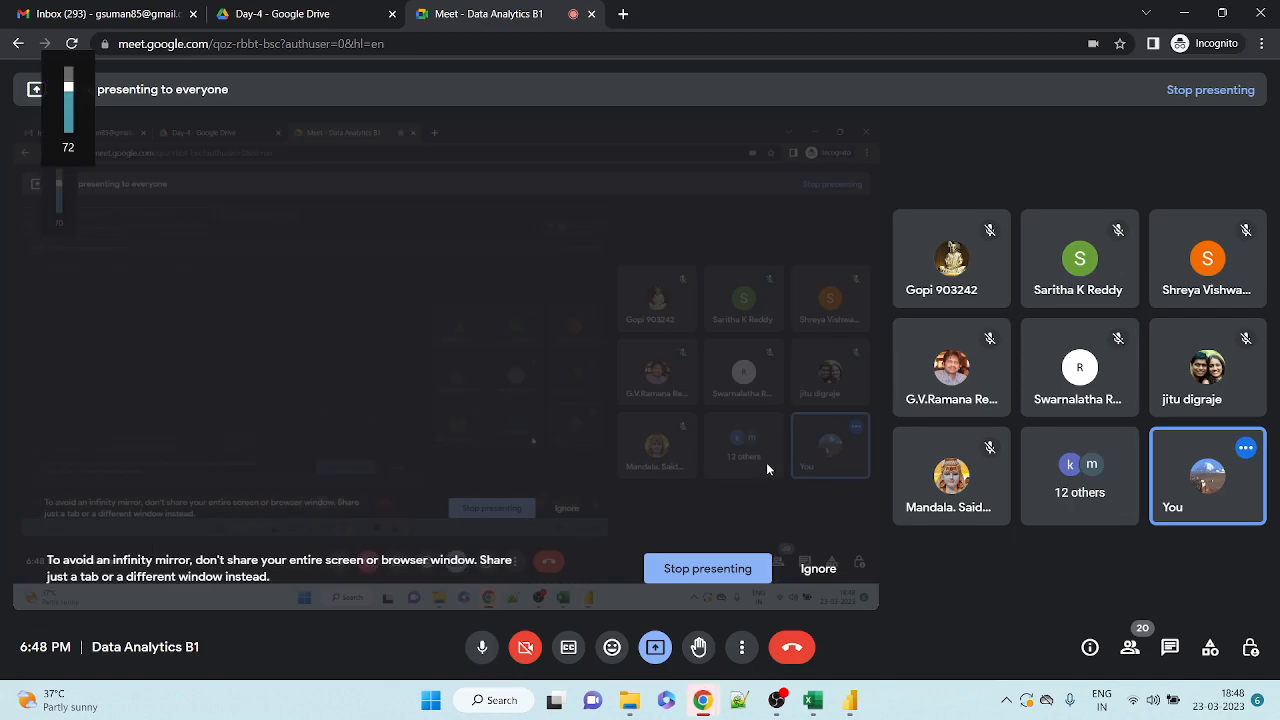
pyautogui.press('XF86AudioRaiseVolume')
pyautogui.press('XF86AudioRaiseVolume')
pyautogui.press('XF86AudioRaiseVolume')
pyautogui.press('XF86AudioRaiseVolume')
pyautogui.press('XF86AudioRaiseVolume')
pyautogui.hotkey('alt', 'Tab')
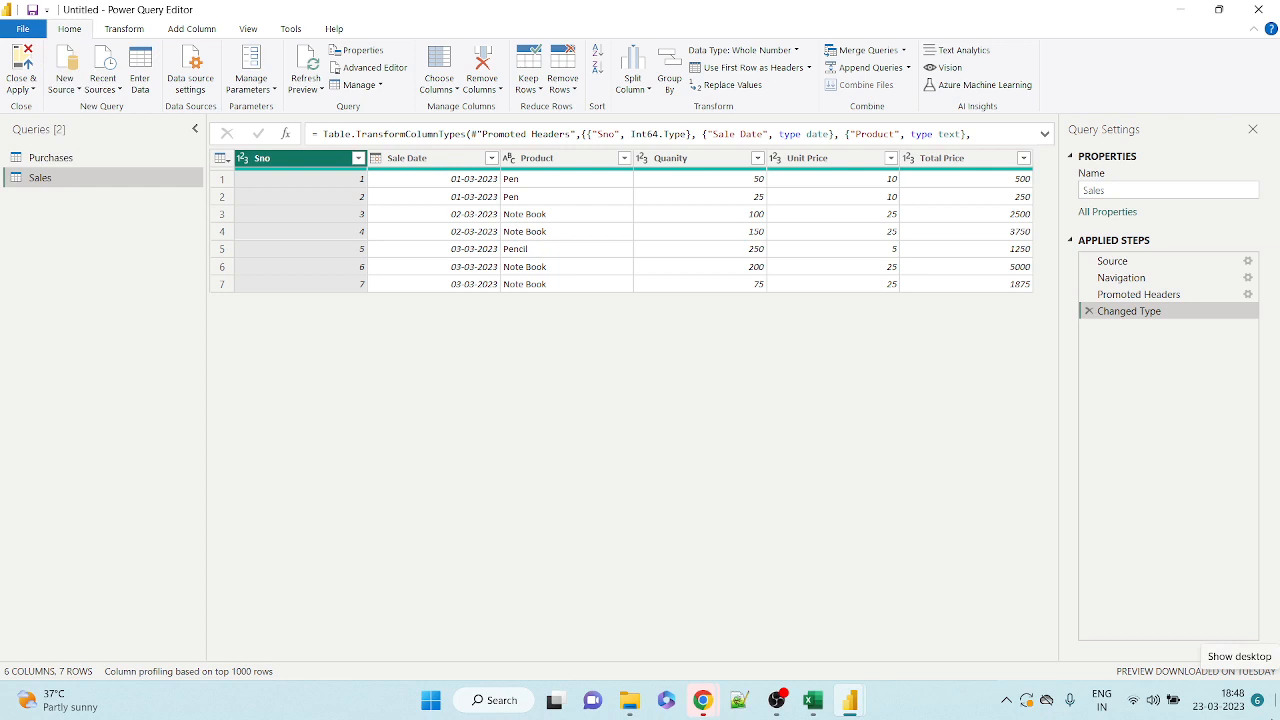
# Turn the microphone on in the Google Meet call and return to the Power Query Editor.
pyautogui.press('alt')
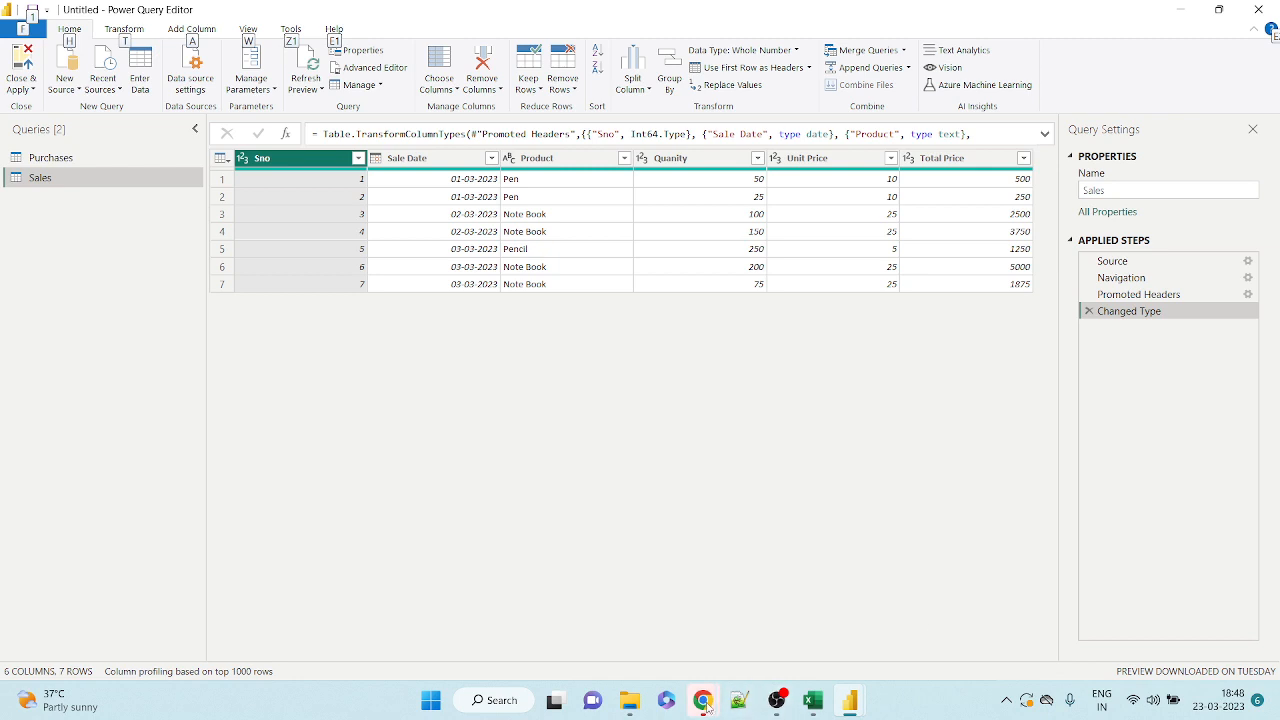
pyautogui.moveTo(703, 700)
pyautogui.click(631, 620)
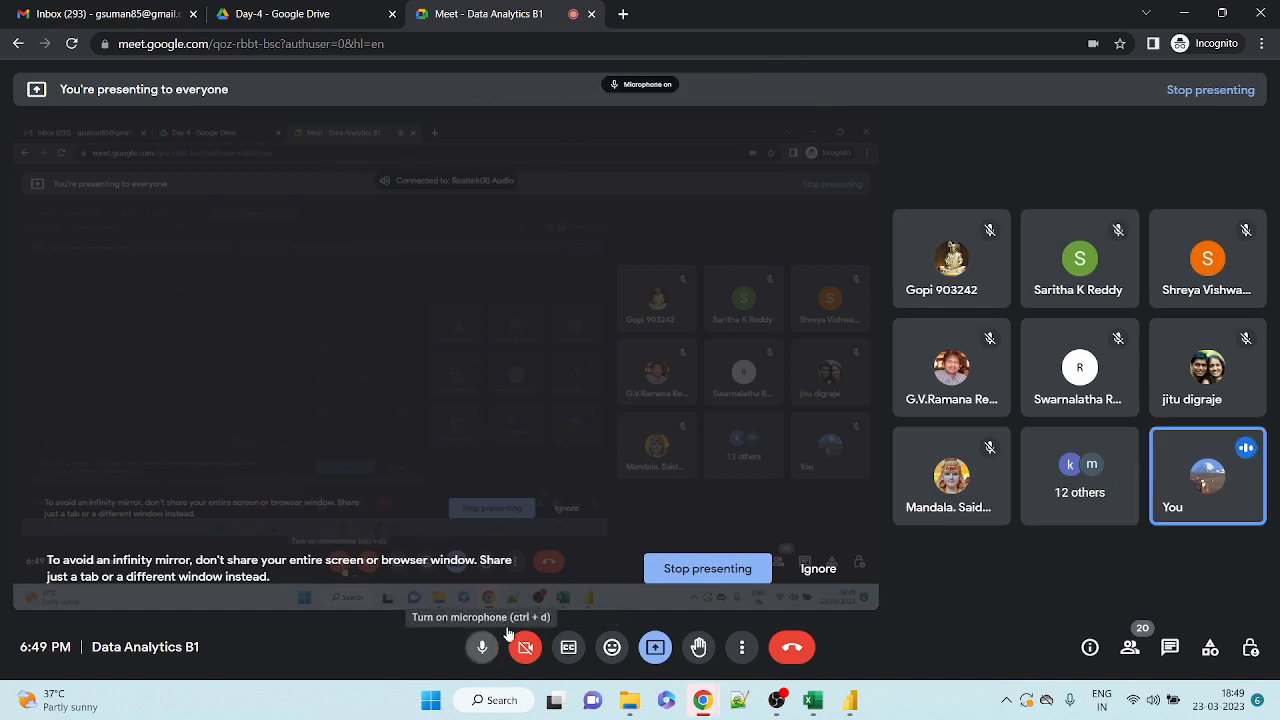
pyautogui.click(481, 647)
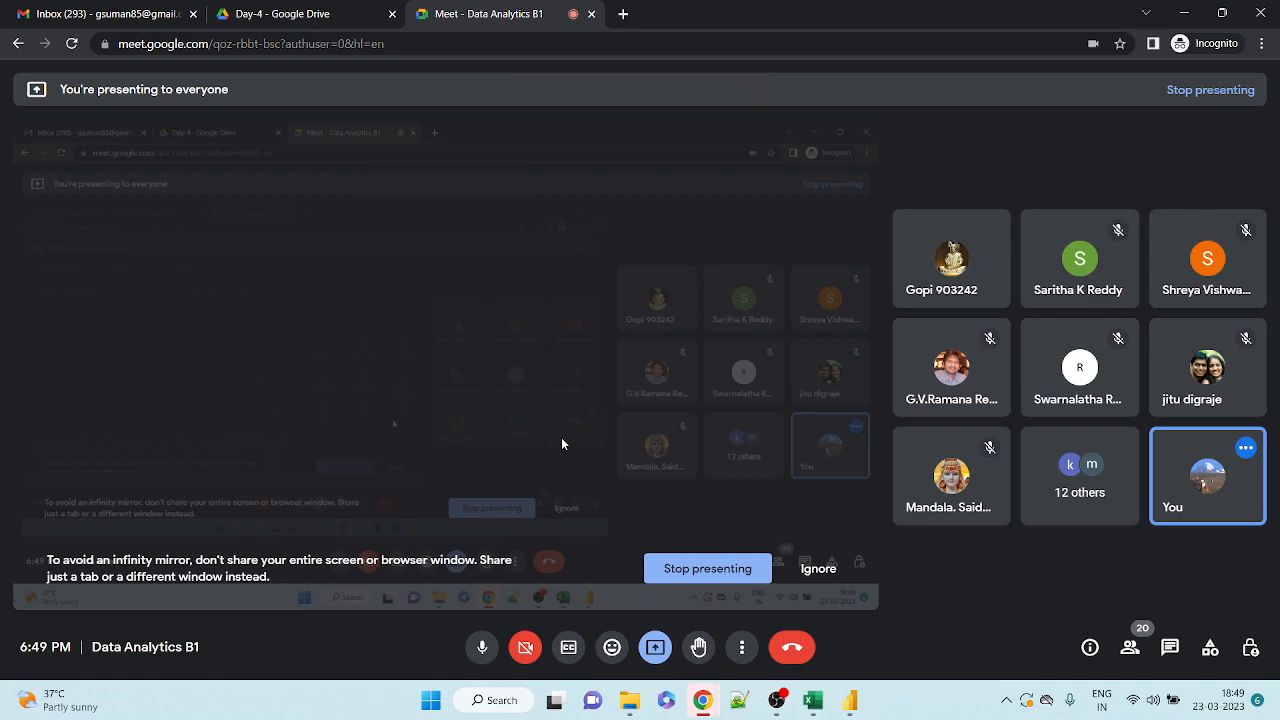
pyautogui.hotkey('alt', 'Tab')
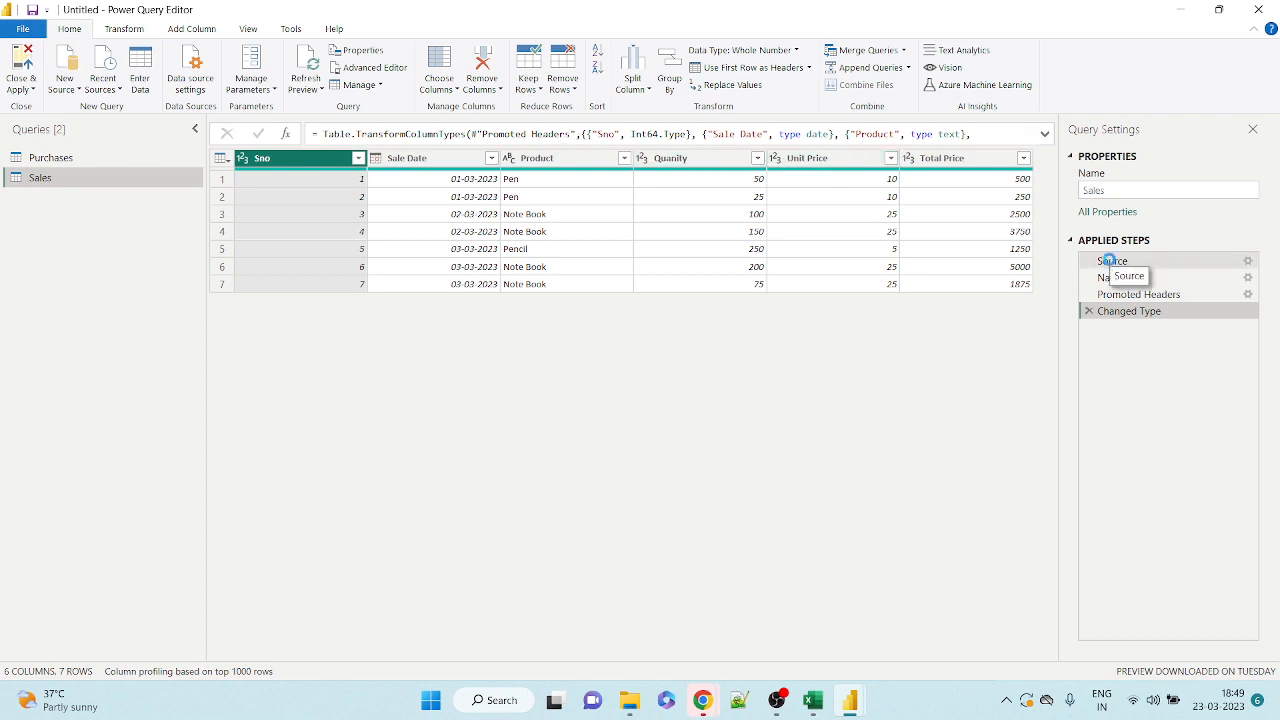
# Display the Sales query's Source step, highlight its full formula, and expand and collapse the formula bar.
pyautogui.click(1112, 263)
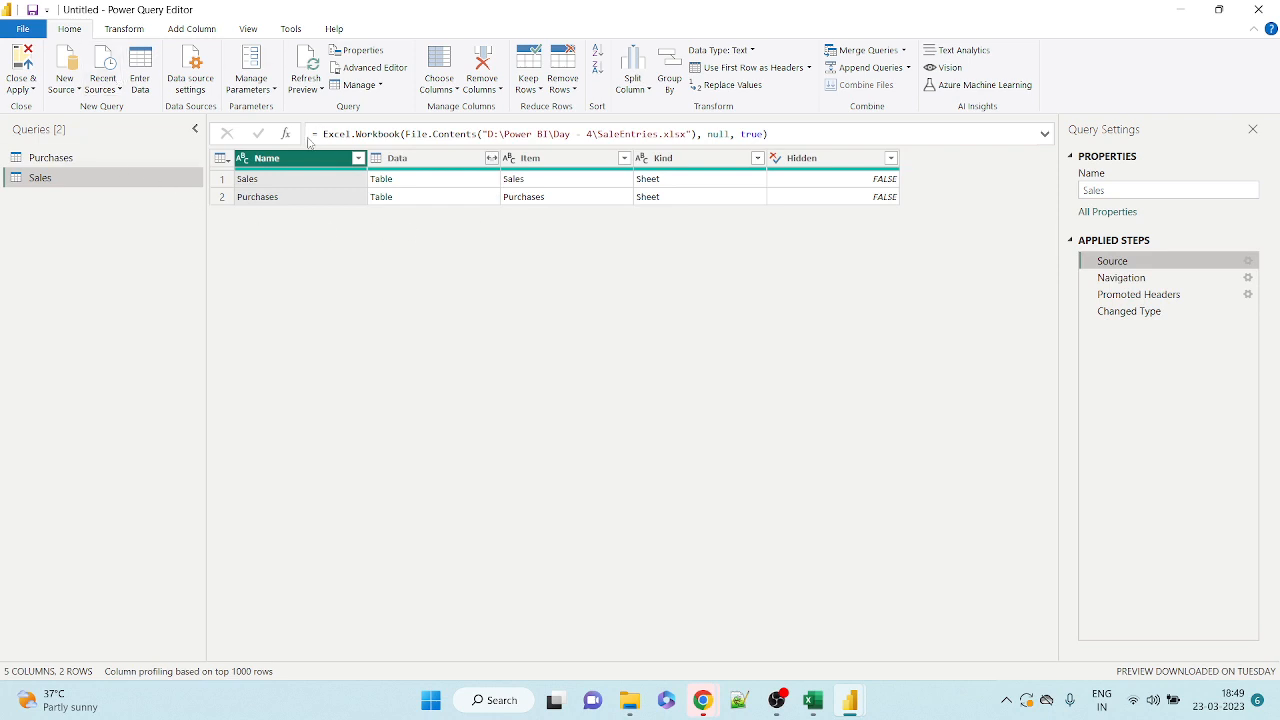
pyautogui.moveTo(323, 134); pyautogui.dragTo(787, 136)
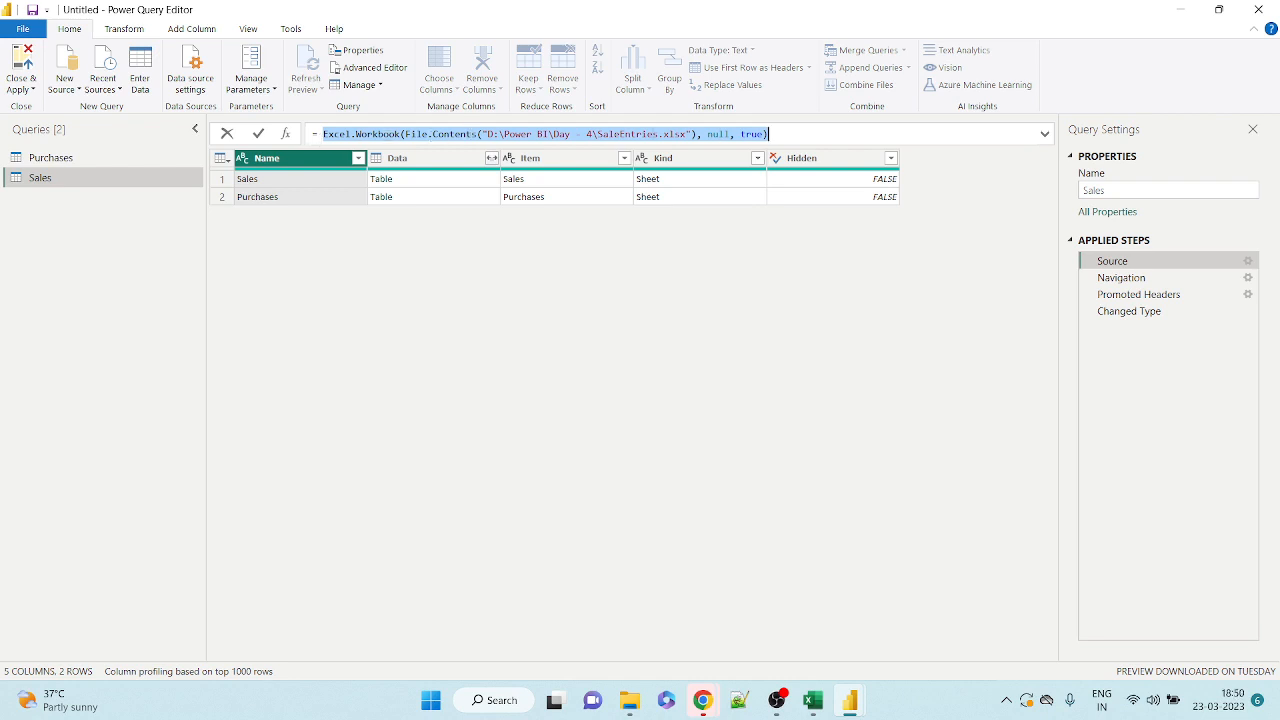
pyautogui.click(777, 137)
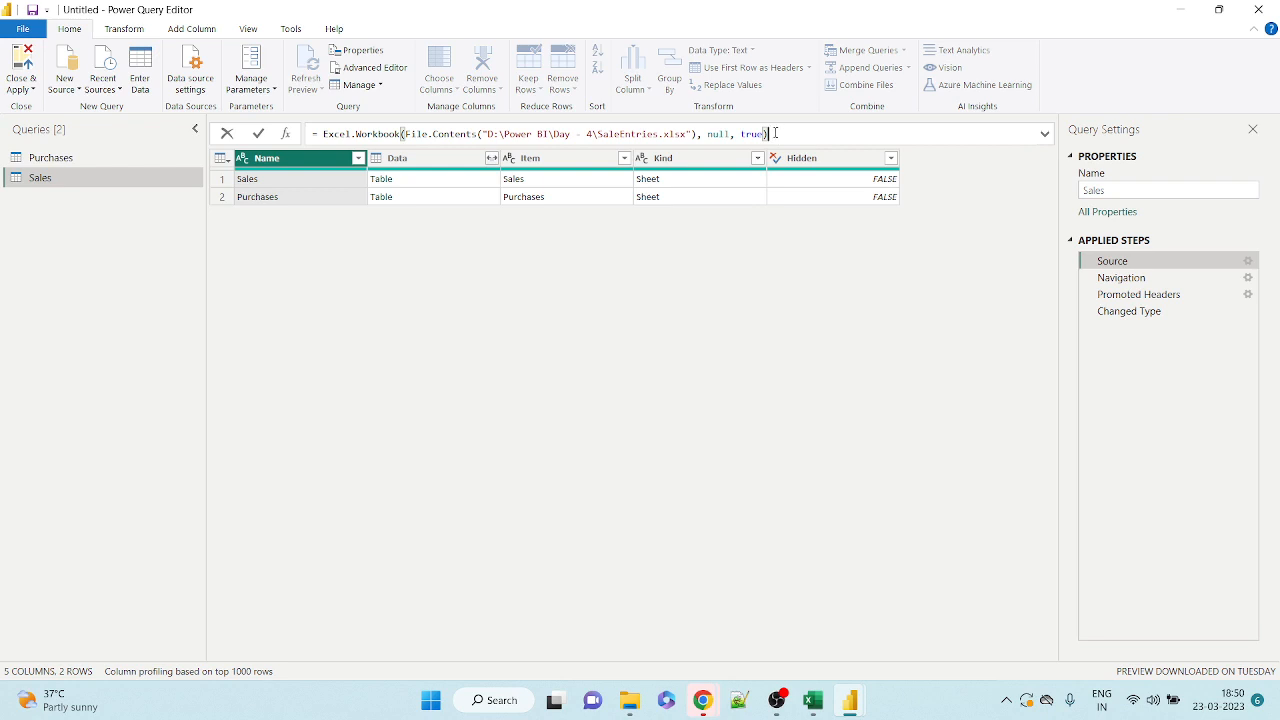
pyautogui.click(1045, 135)
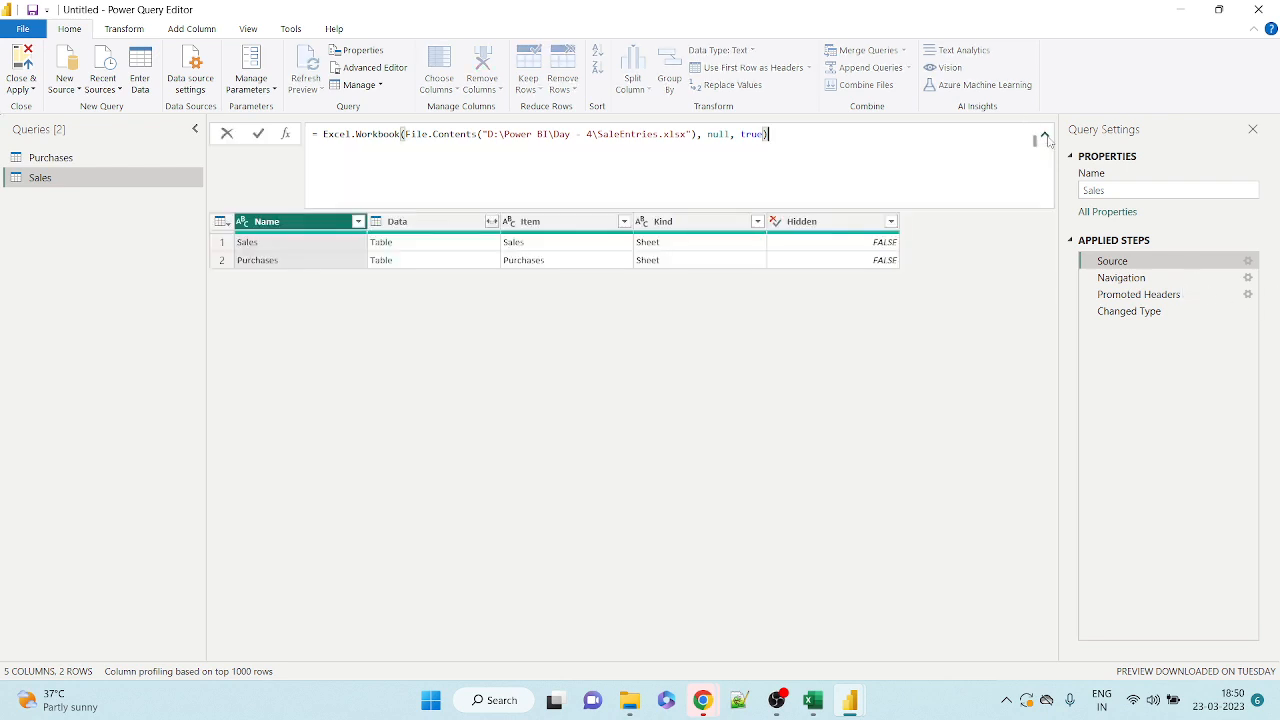
pyautogui.click(547, 442)
pyautogui.click(1045, 137)
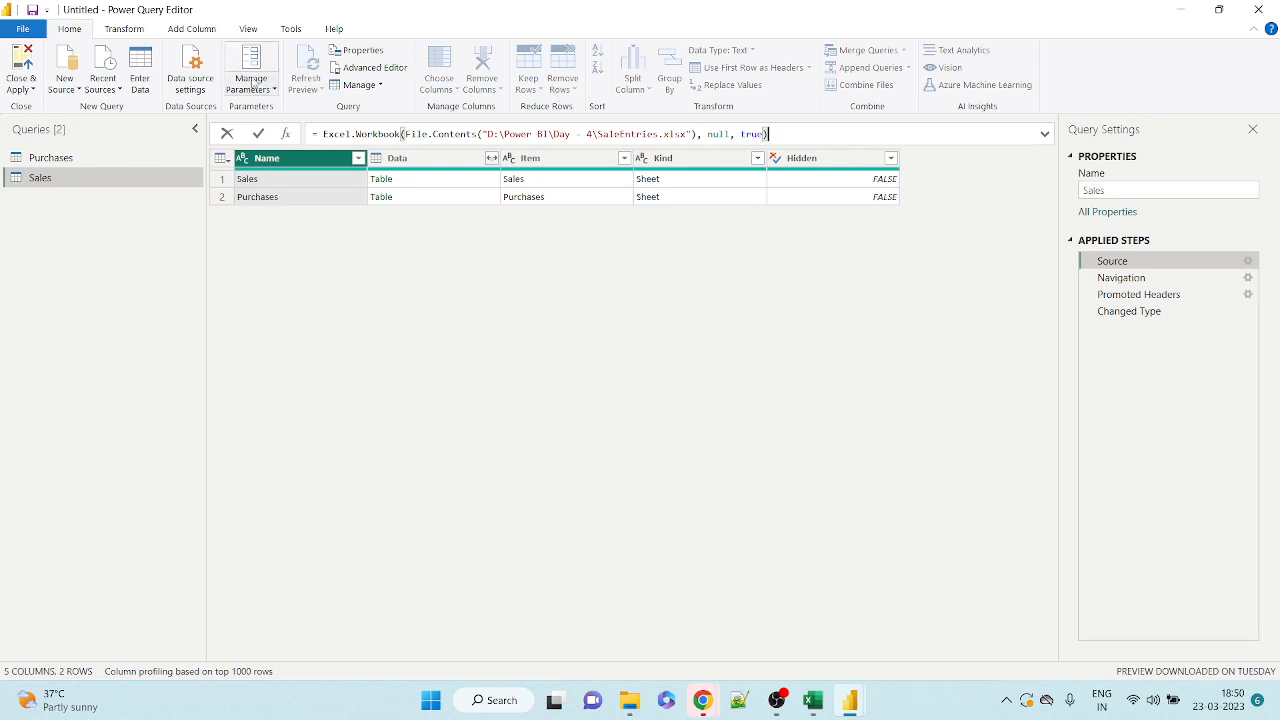
# Examine the Source, Sales_Sheet, Promoted Headers and Changed Type lines of the Sales query in the Advanced Editor, and close it without saving.
pyautogui.click(248, 29)
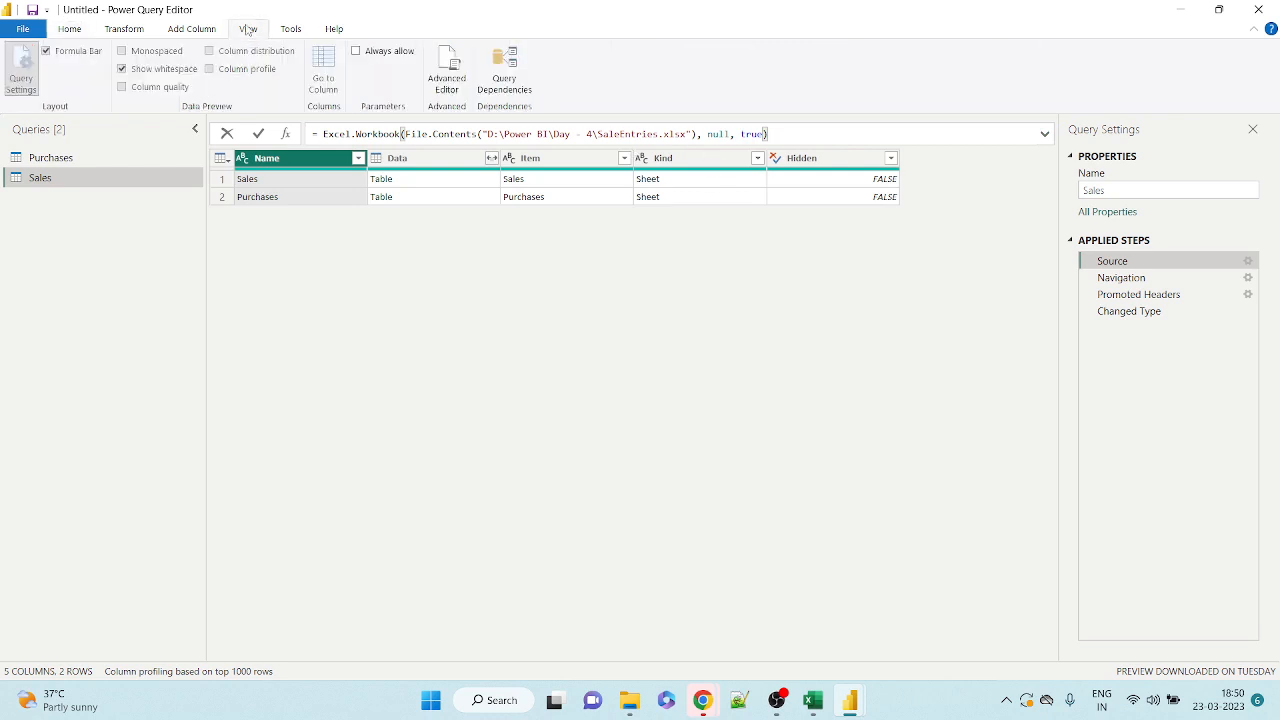
pyautogui.click(447, 90)
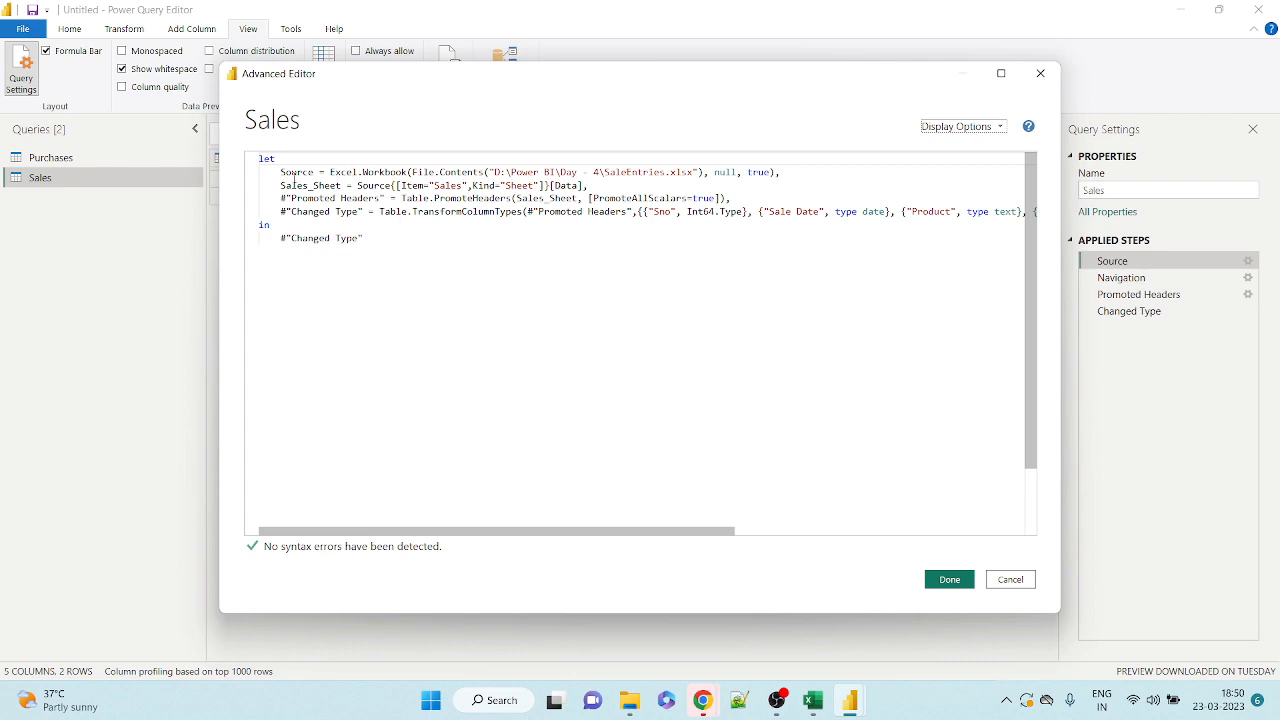
pyautogui.doubleClick(294, 173)
pyautogui.moveTo(320, 172); pyautogui.dragTo(778, 172)
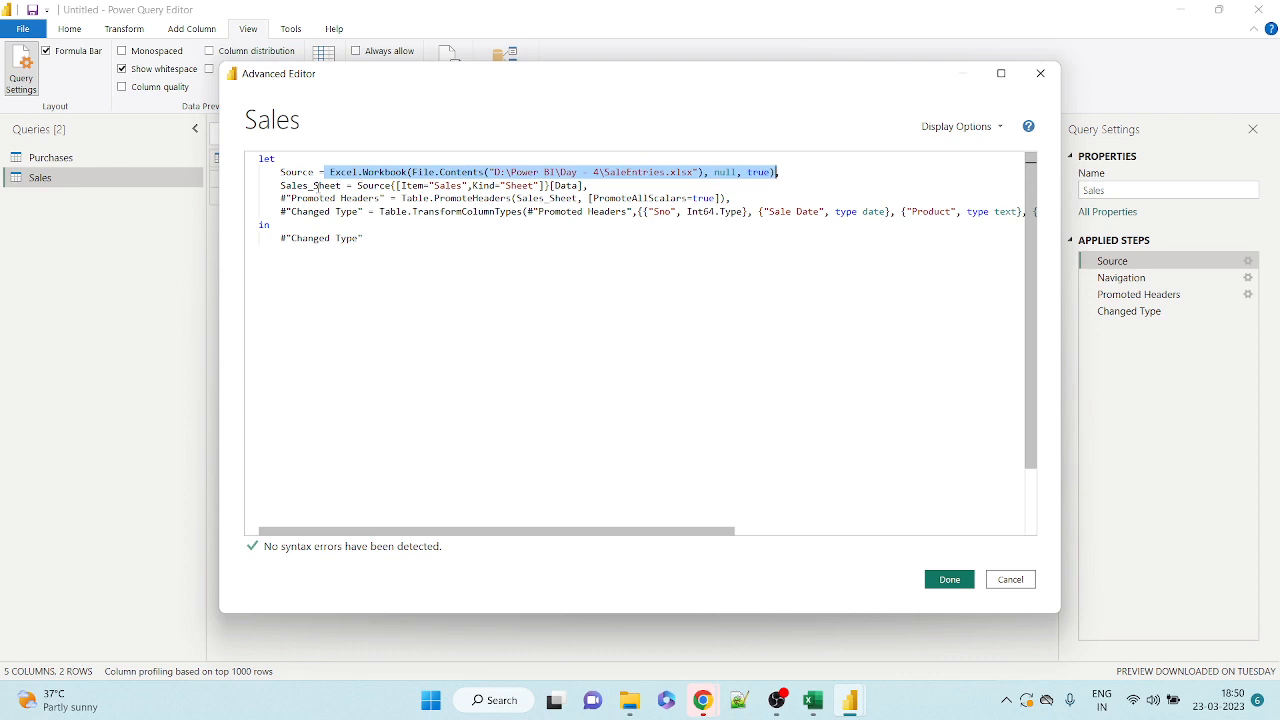
pyautogui.doubleClick(316, 186)
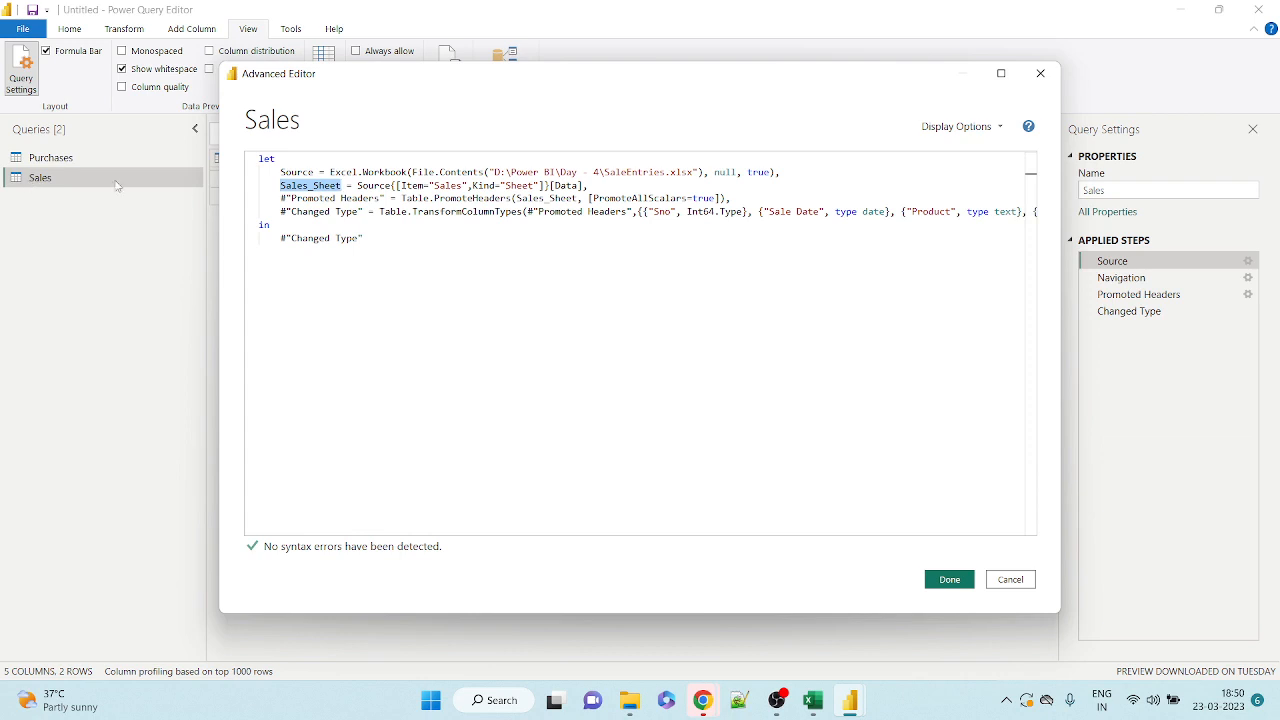
pyautogui.click(447, 185)
pyautogui.doubleClick(520, 185)
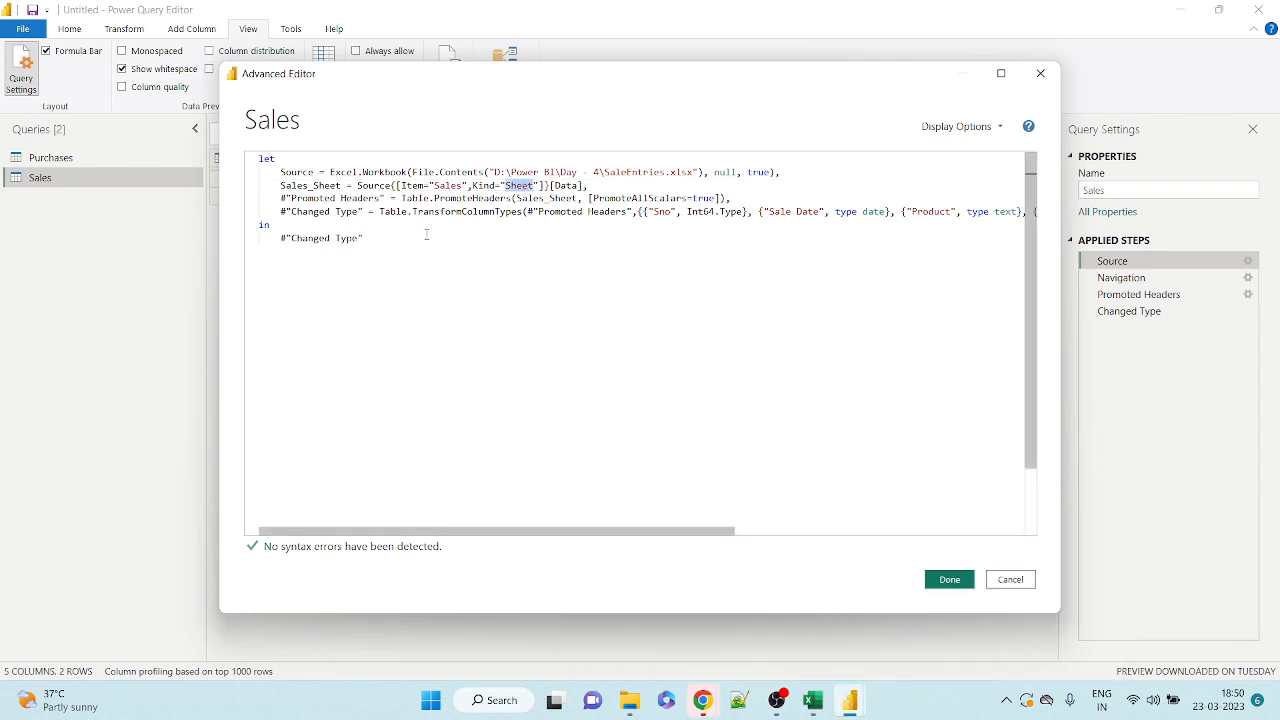
pyautogui.tripleClick(320, 198)
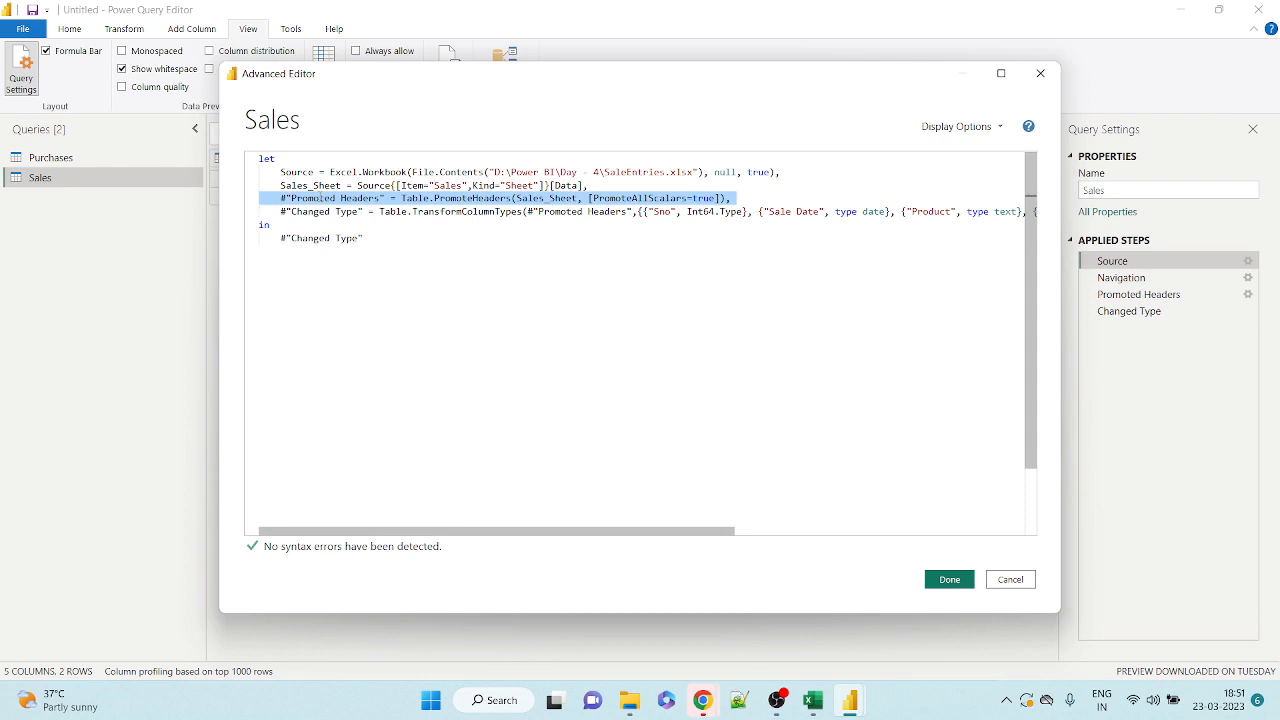
pyautogui.tripleClick(310, 211)
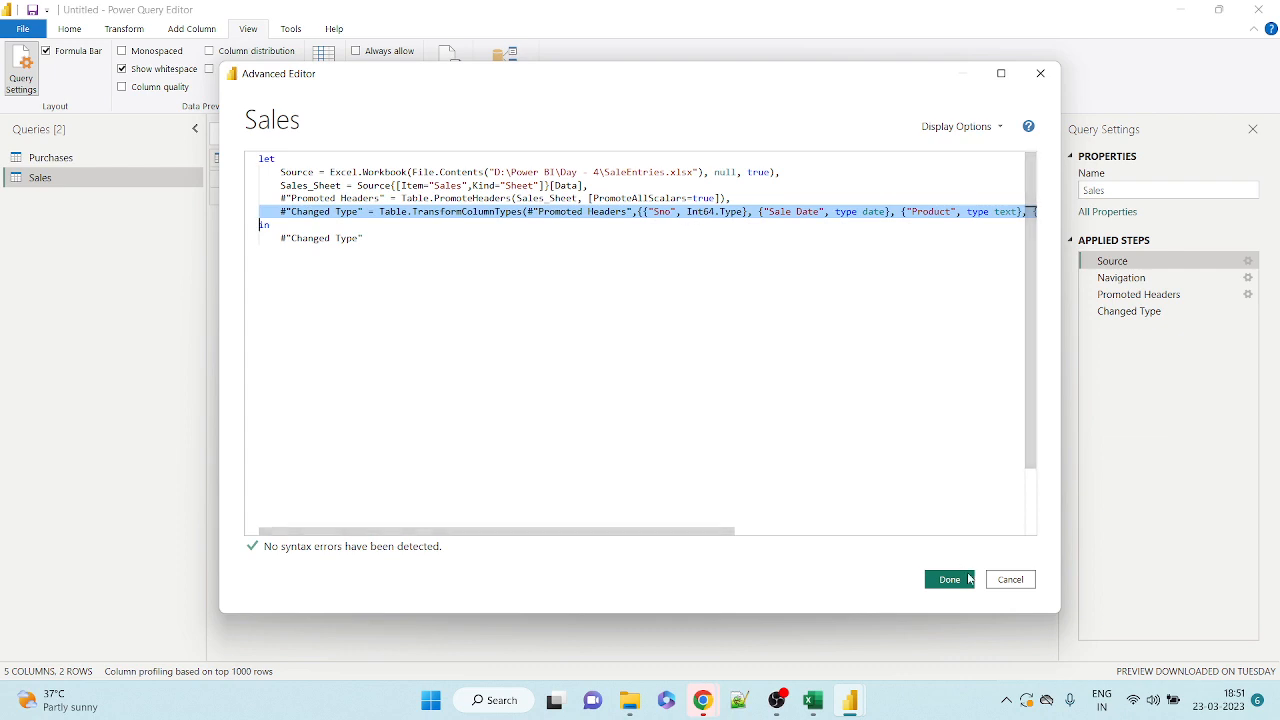
pyautogui.click(1009, 580)
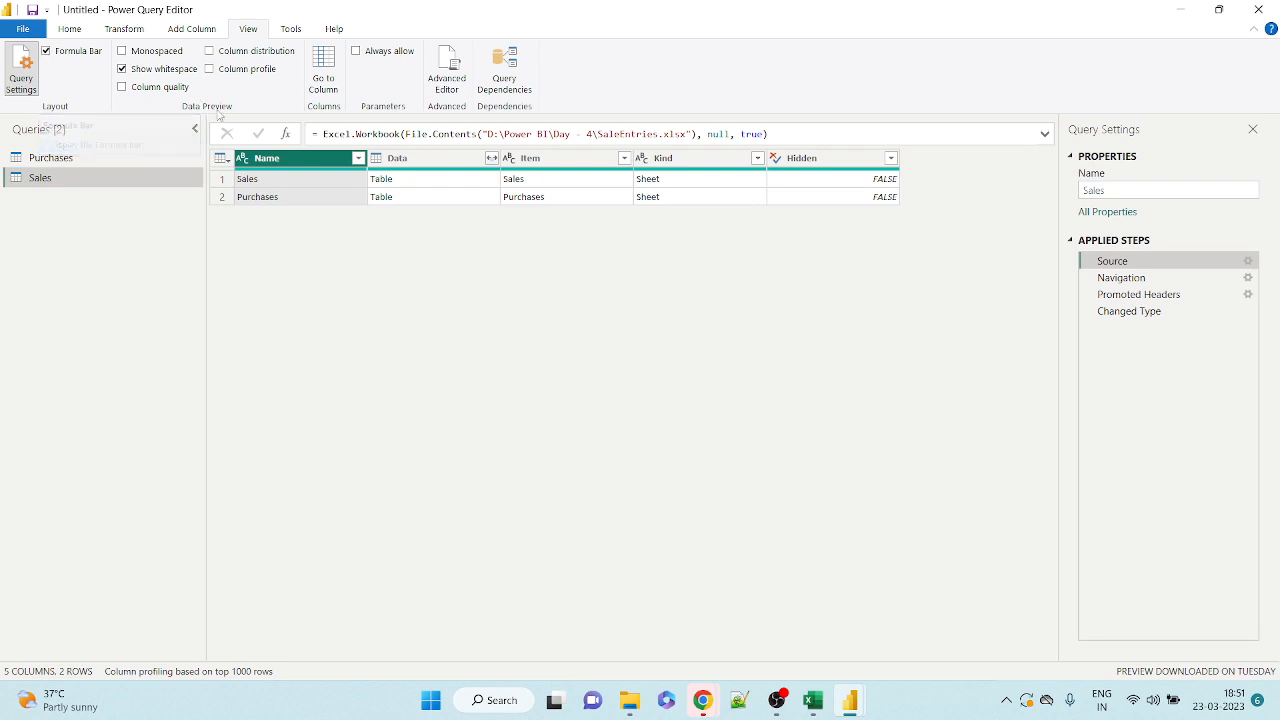
# Hide the formula bar, and compare the Purchases query's name with the sheet names in the SaleEntries workbook in Excel.
pyautogui.click(46, 52)
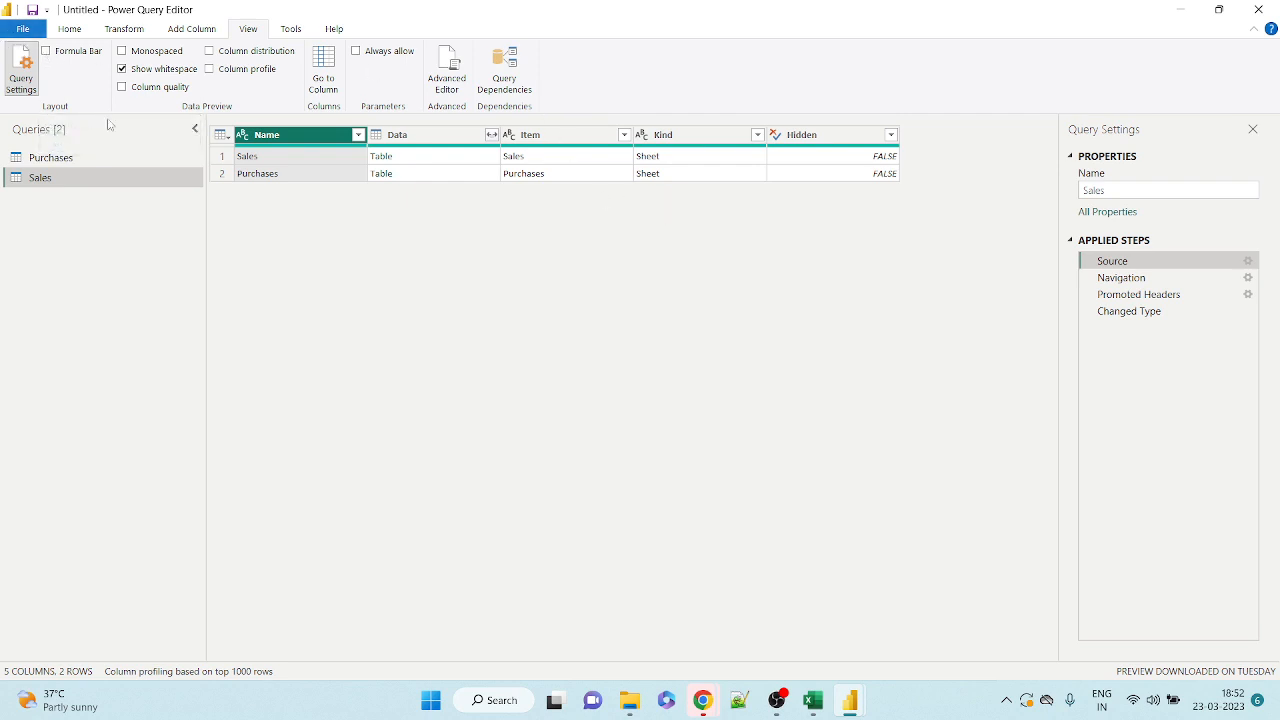
pyautogui.click(55, 160)
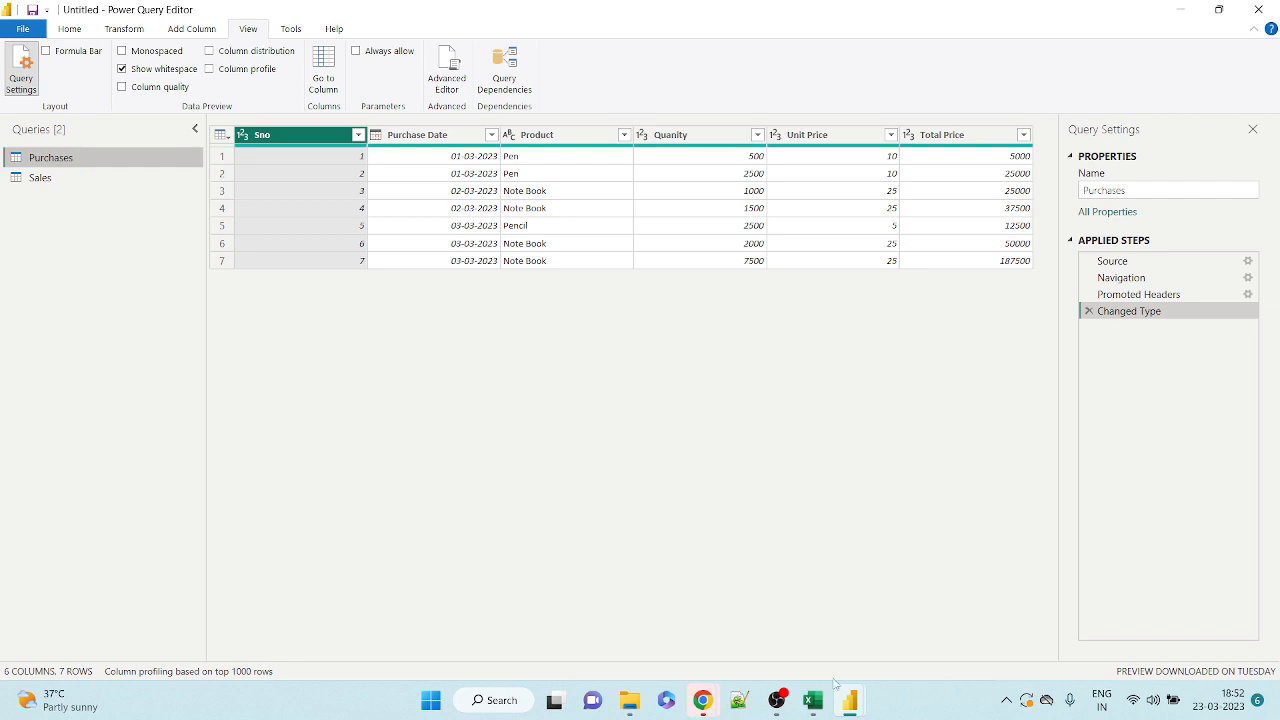
pyautogui.click(812, 700)
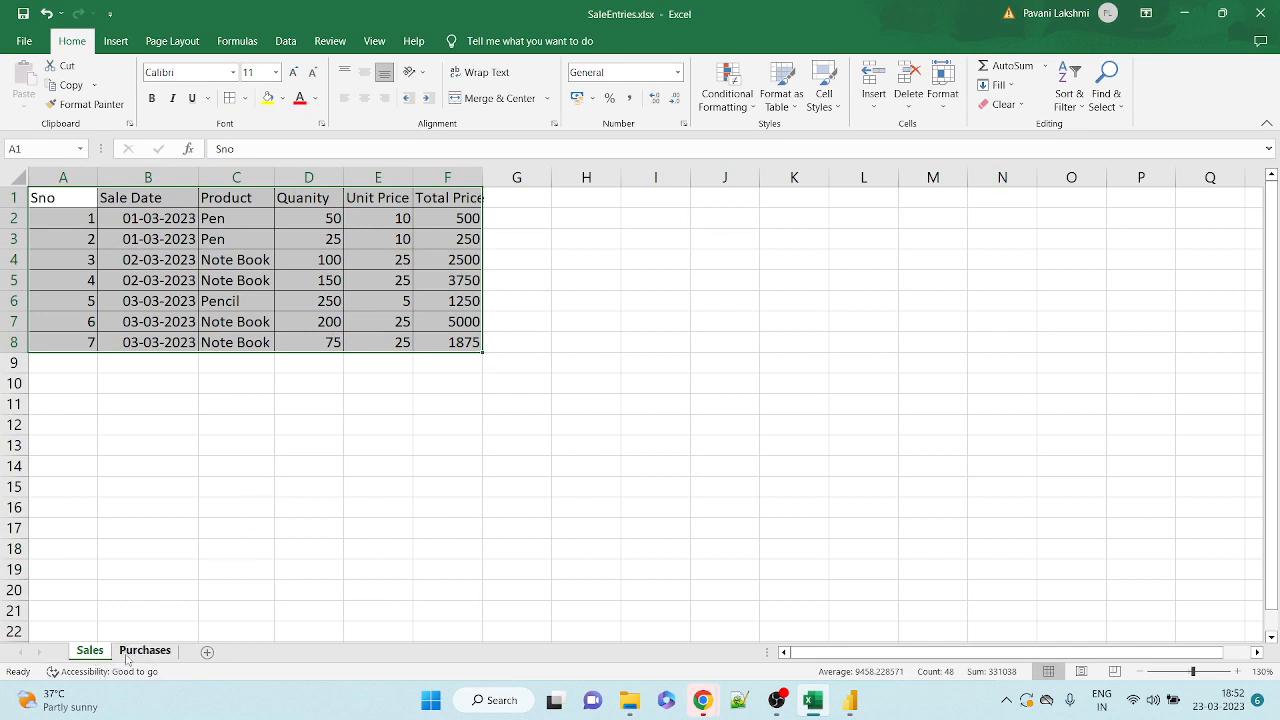
pyautogui.click(1183, 13)
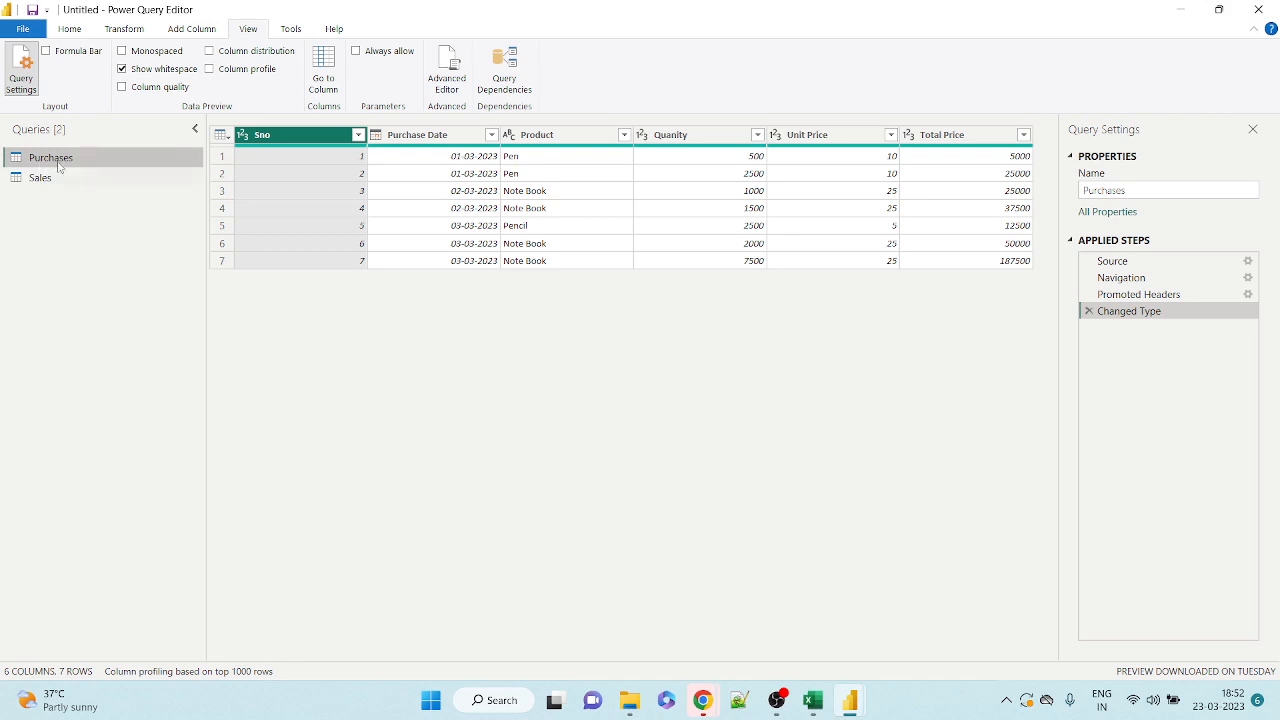
# Rename the Purchases query as "Purchase Infomation" in its properties.
pyautogui.click(1151, 185)
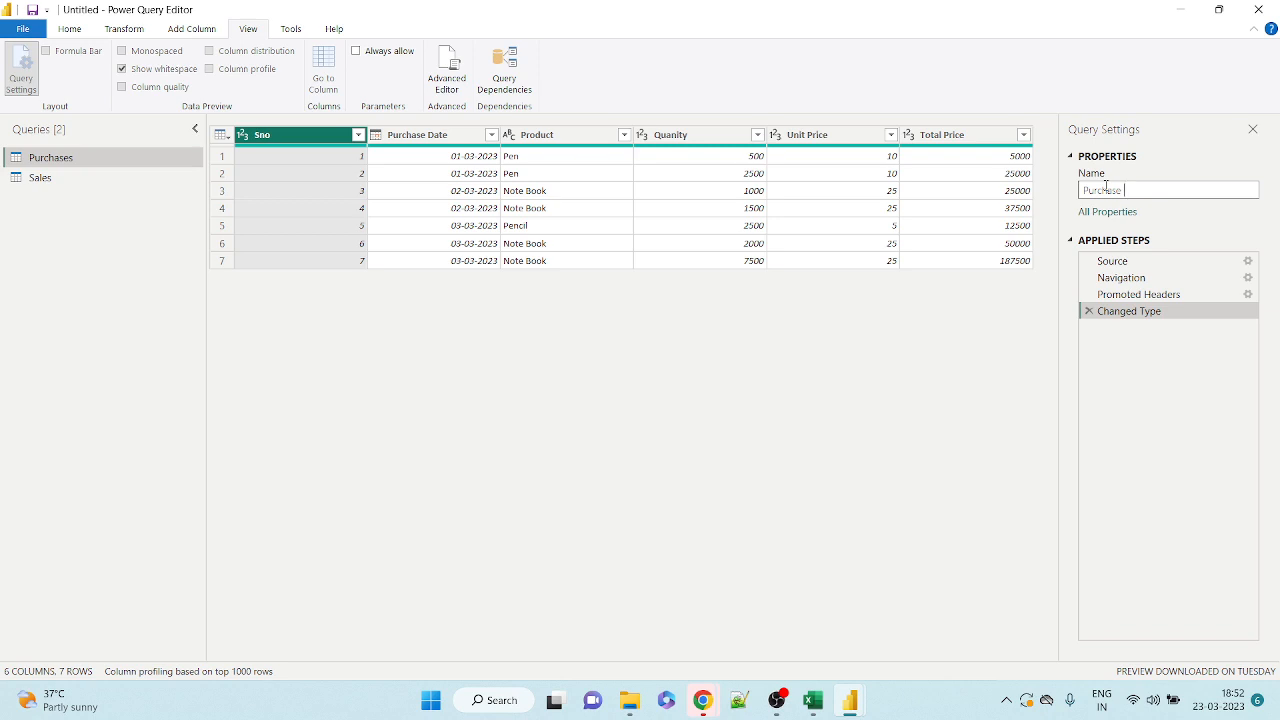
pyautogui.write('Inforation')
pyautogui.click(988, 352)
# Rename the Sales query as "Sales Information" in its properties.
pyautogui.click(31, 185)
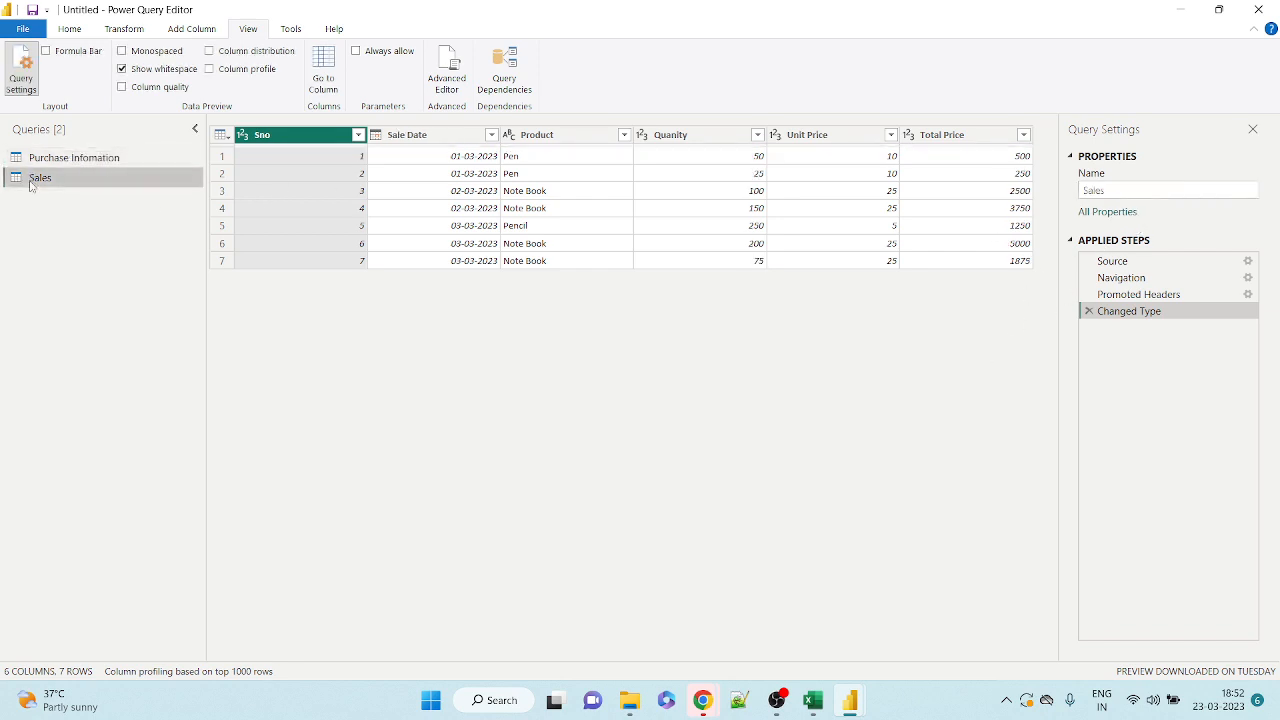
pyautogui.click(1110, 190)
pyautogui.write('In')
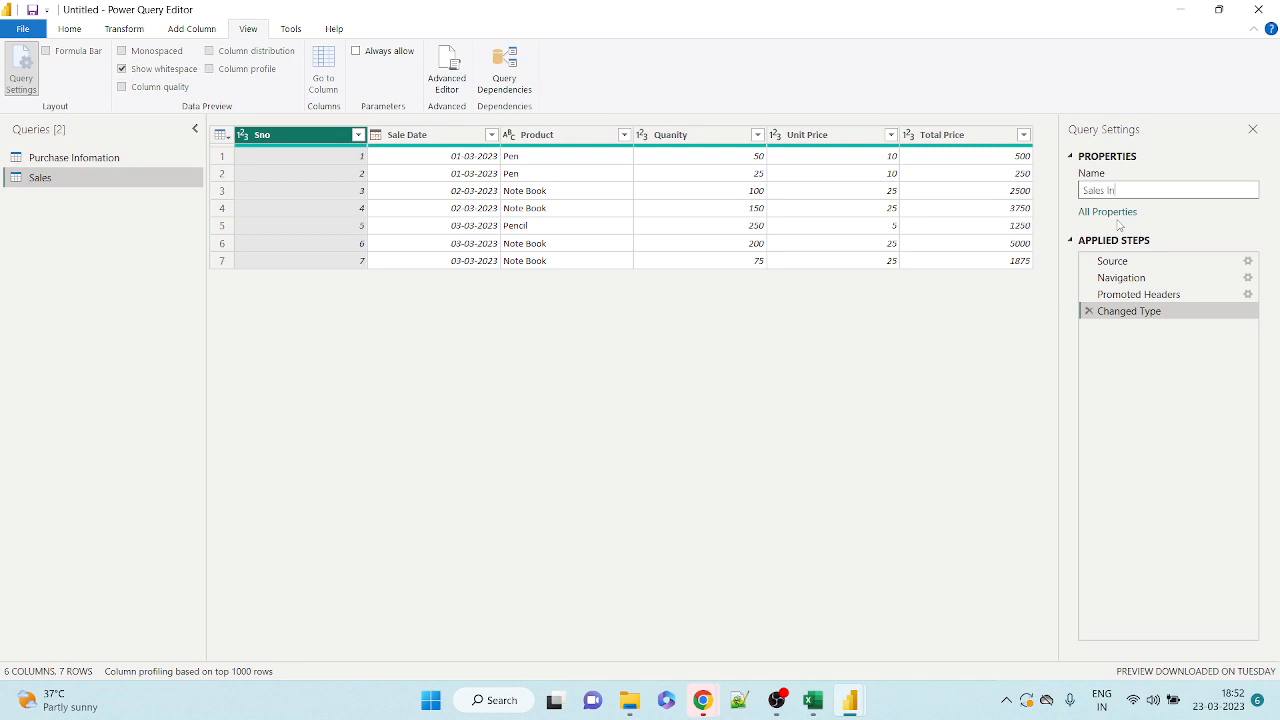
pyautogui.write('formation')
pyautogui.click(873, 320)
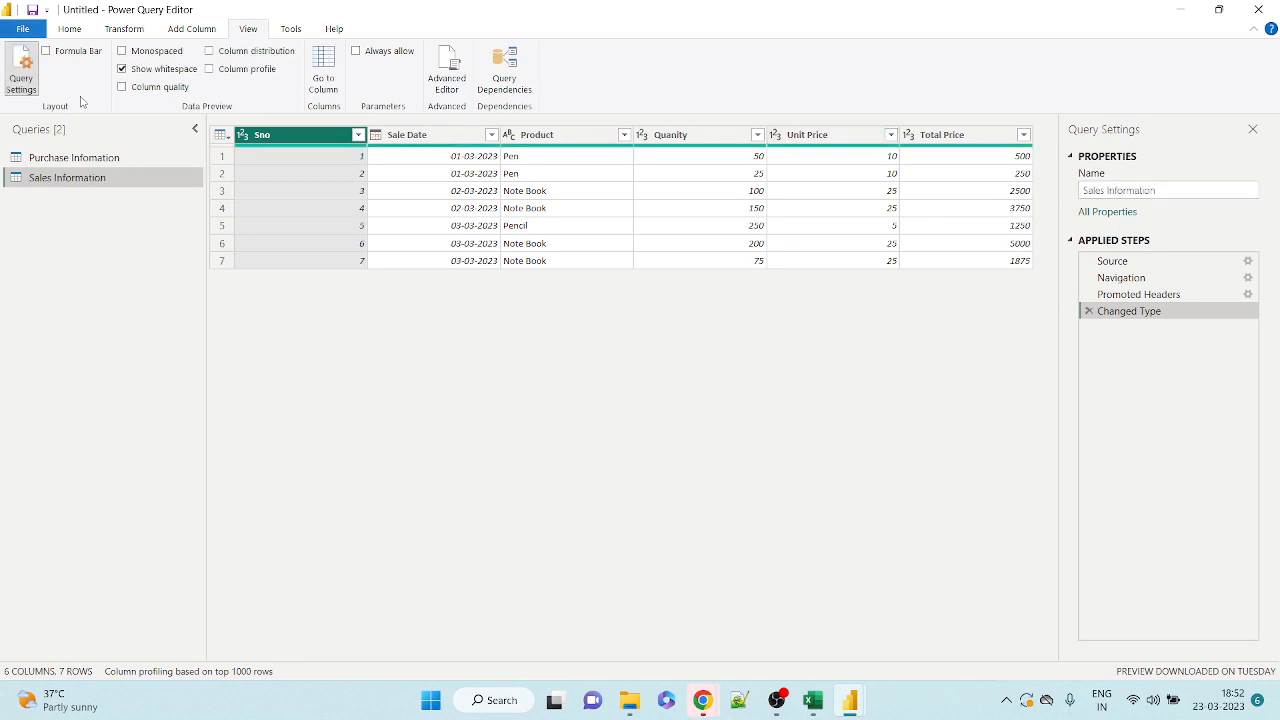
# Compare the column data types in the purchase query's Promoted Headers and Changed Type steps.
pyautogui.click(65, 164)
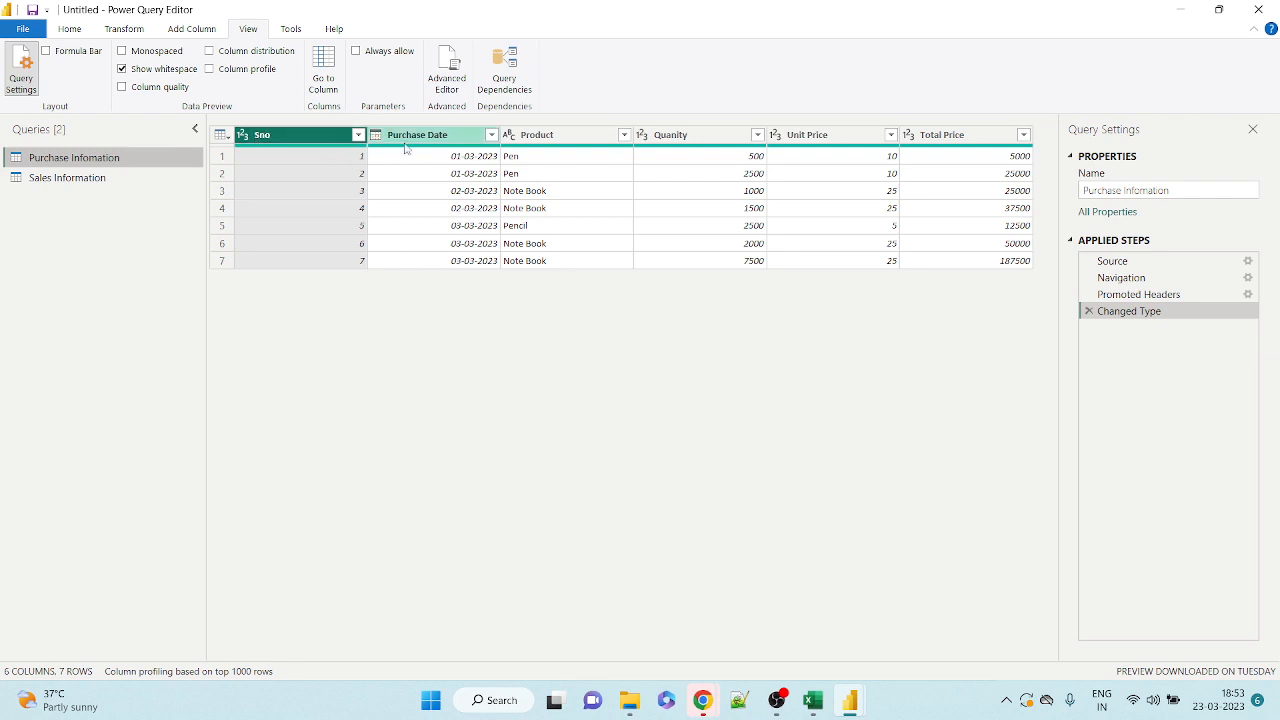
pyautogui.click(1203, 298)
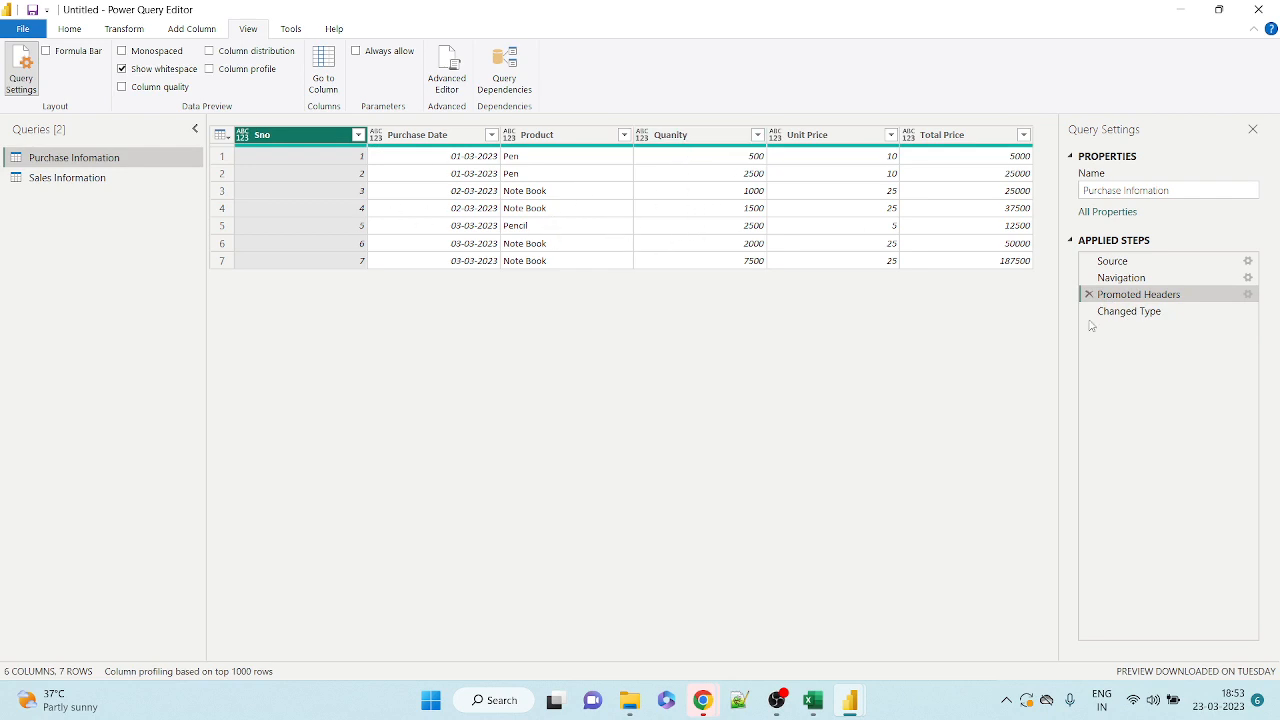
pyautogui.click(1162, 313)
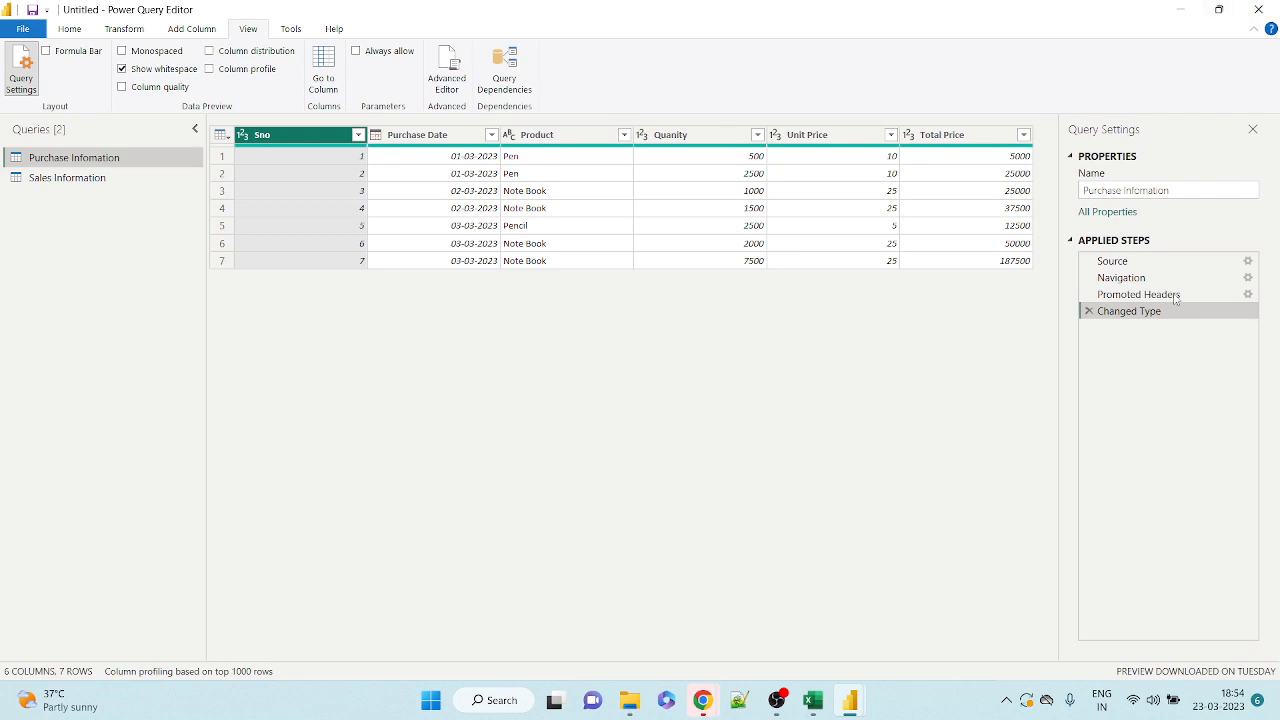
# Examine the options available for the Promoted Headers and Navigation applied steps, and compare the purchase data at each of them.
pyautogui.rightClick(1131, 300)
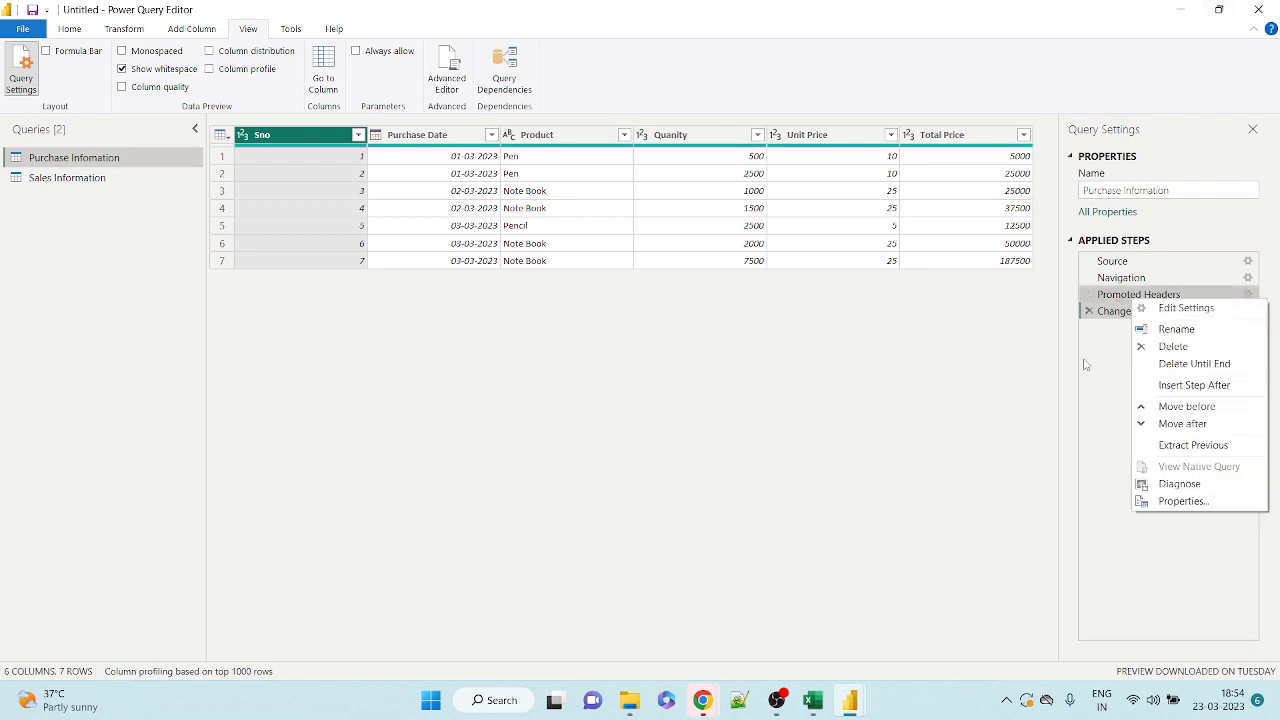
pyautogui.press('Escape')
pyautogui.click(1120, 298)
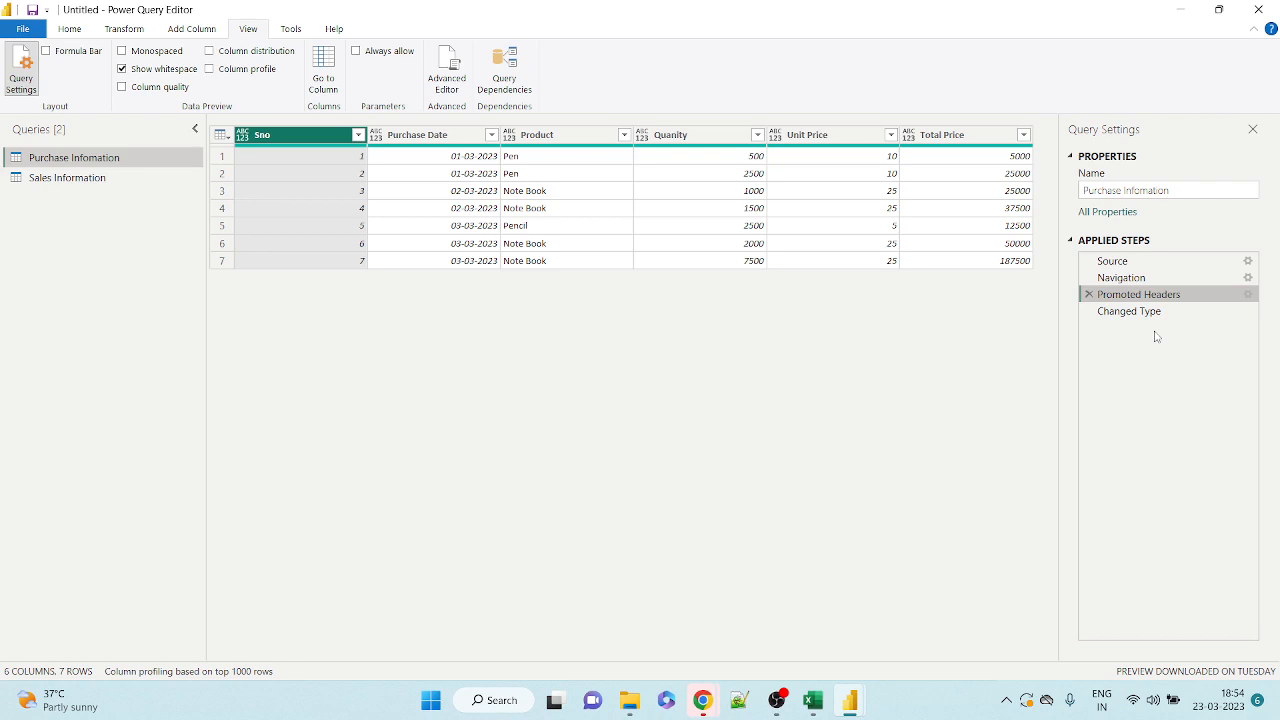
pyautogui.rightClick(1143, 279)
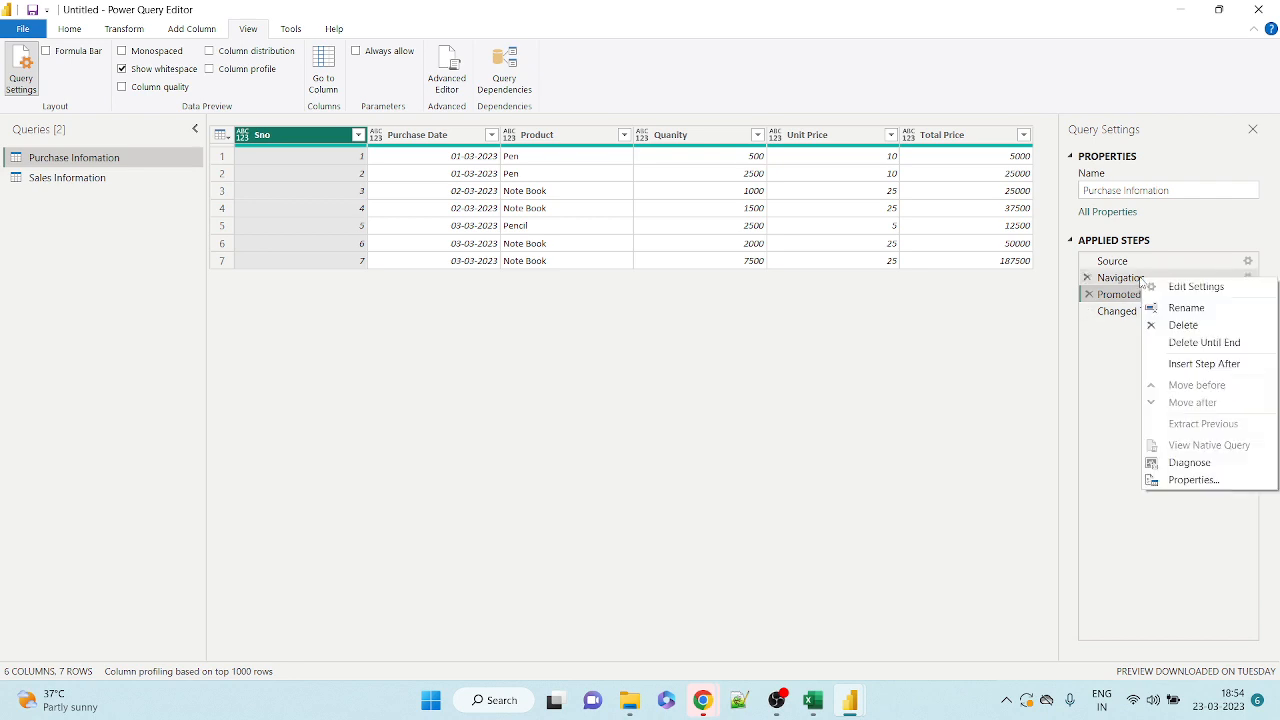
pyautogui.click(1121, 355)
pyautogui.click(1118, 278)
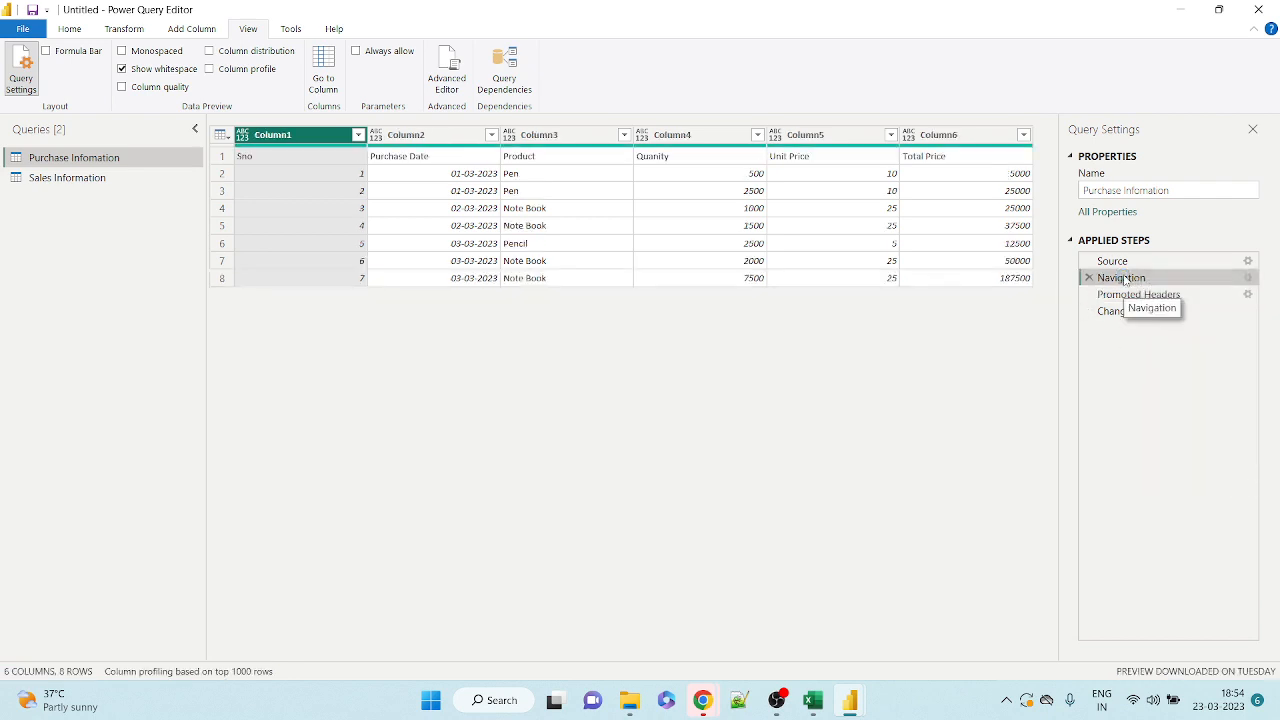
pyautogui.rightClick(1127, 280)
pyautogui.click(1115, 357)
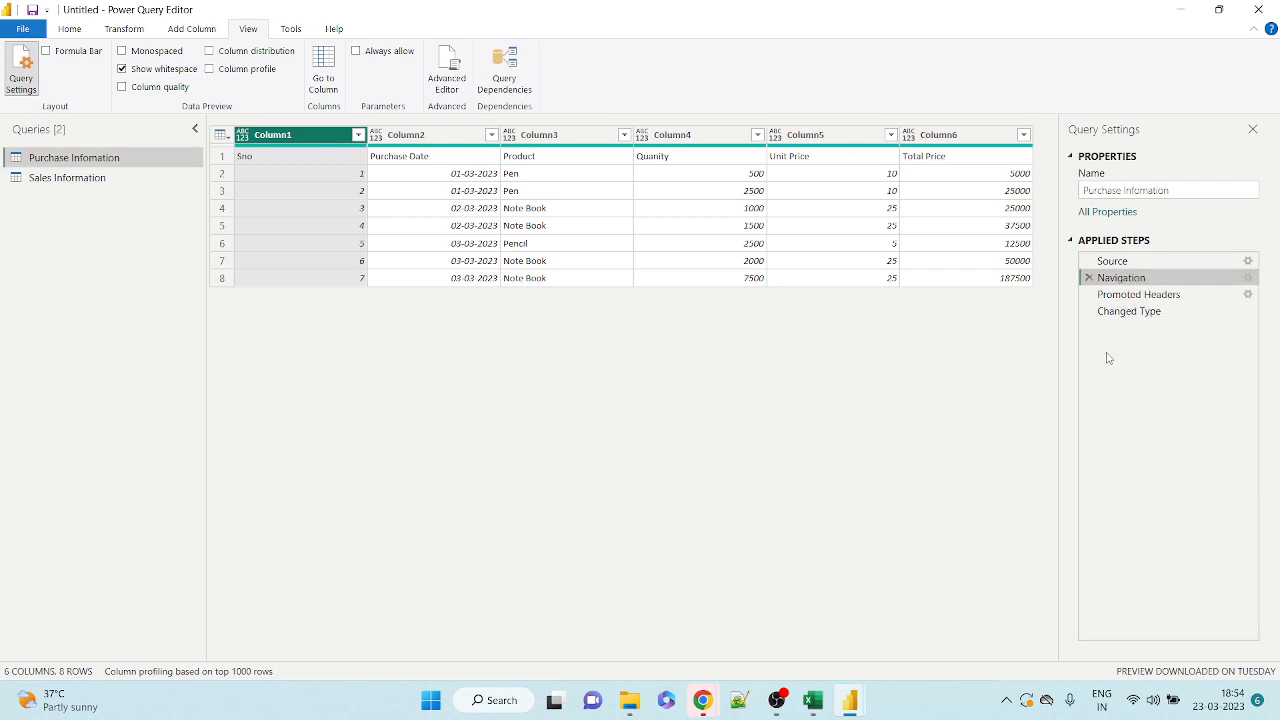
pyautogui.click(1117, 299)
pyautogui.rightClick(1117, 299)
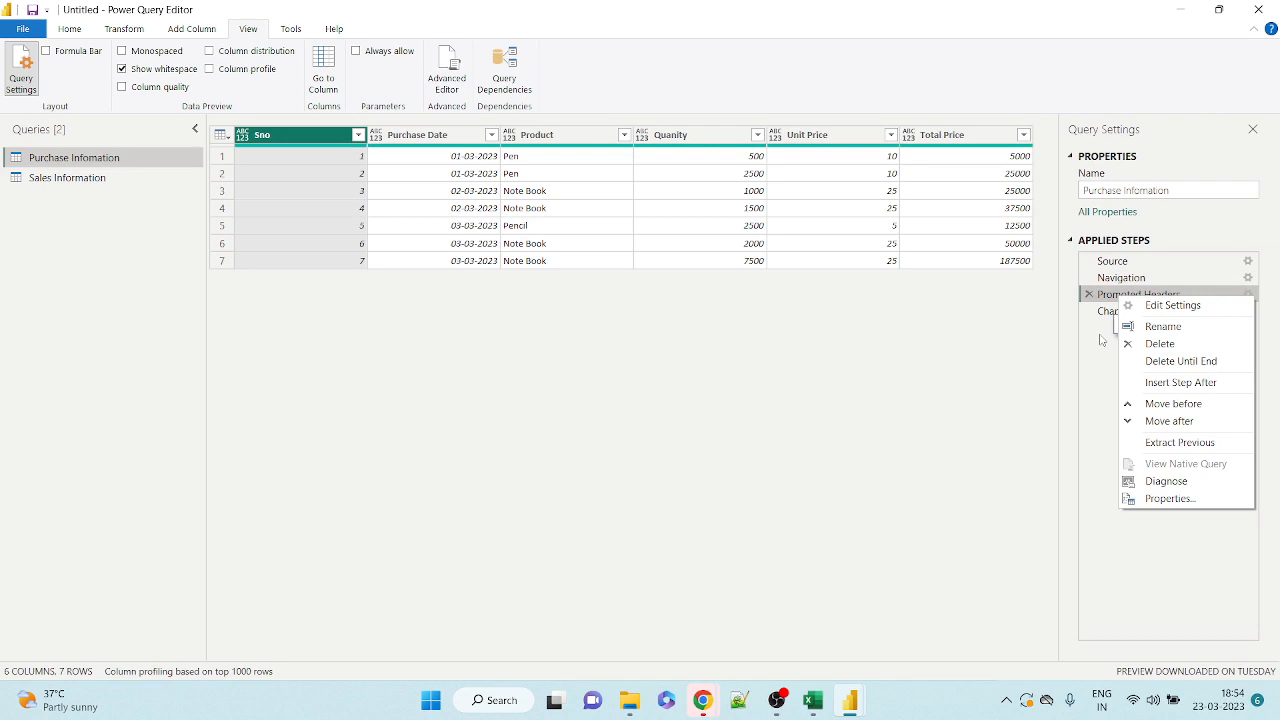
pyautogui.click(1100, 340)
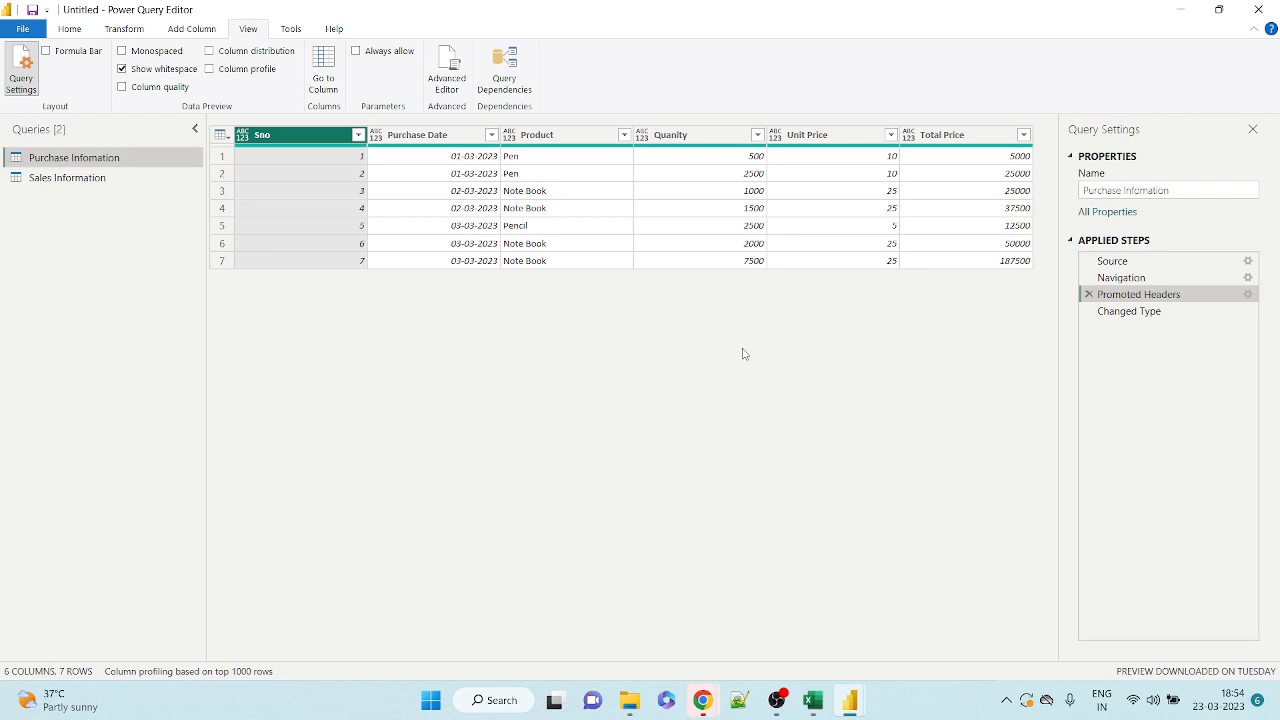
# View the Sales Information query, return to Purchase Infomation, and check the row scope choices for column profiling.
pyautogui.click(55, 177)
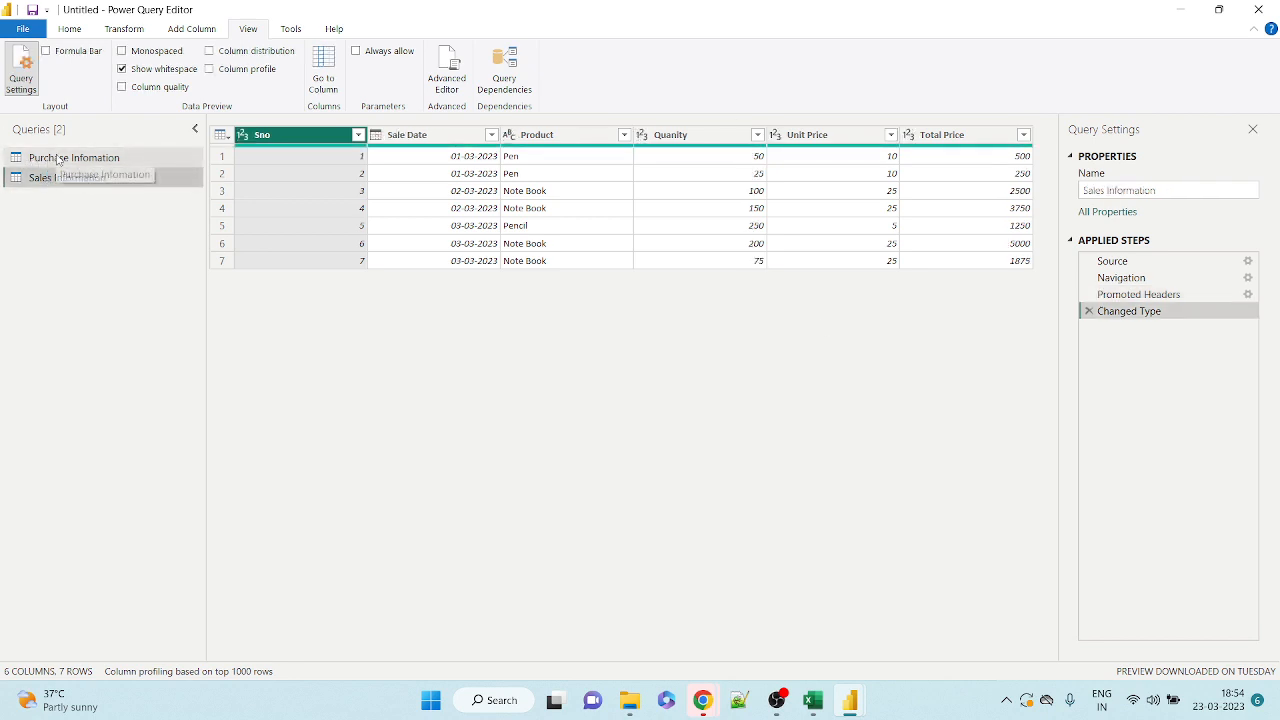
pyautogui.click(58, 158)
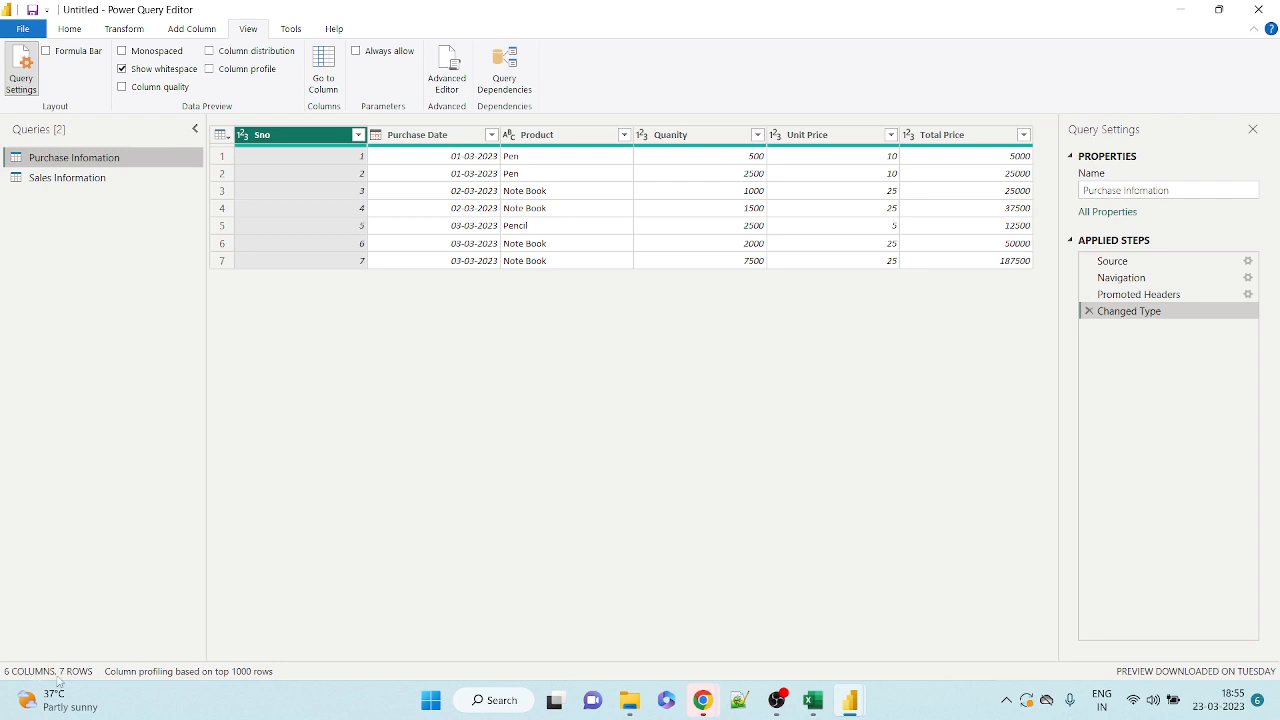
pyautogui.click(129, 676)
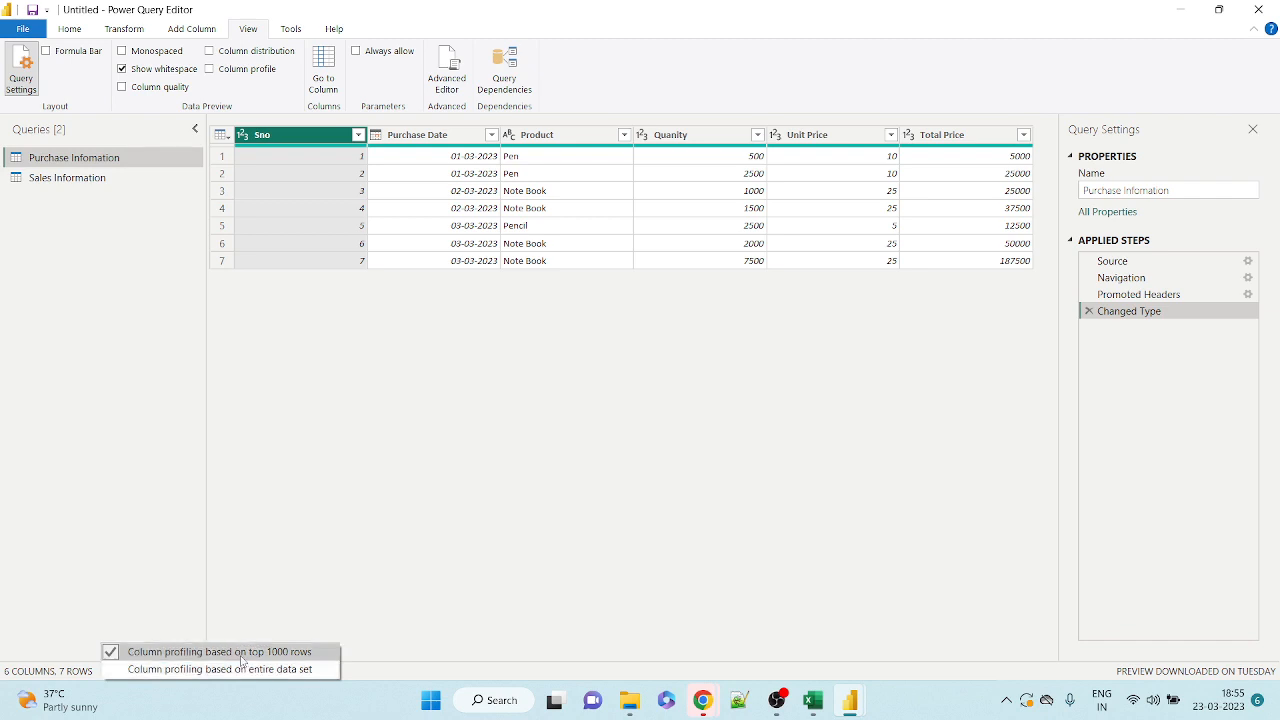
pyautogui.click(362, 595)
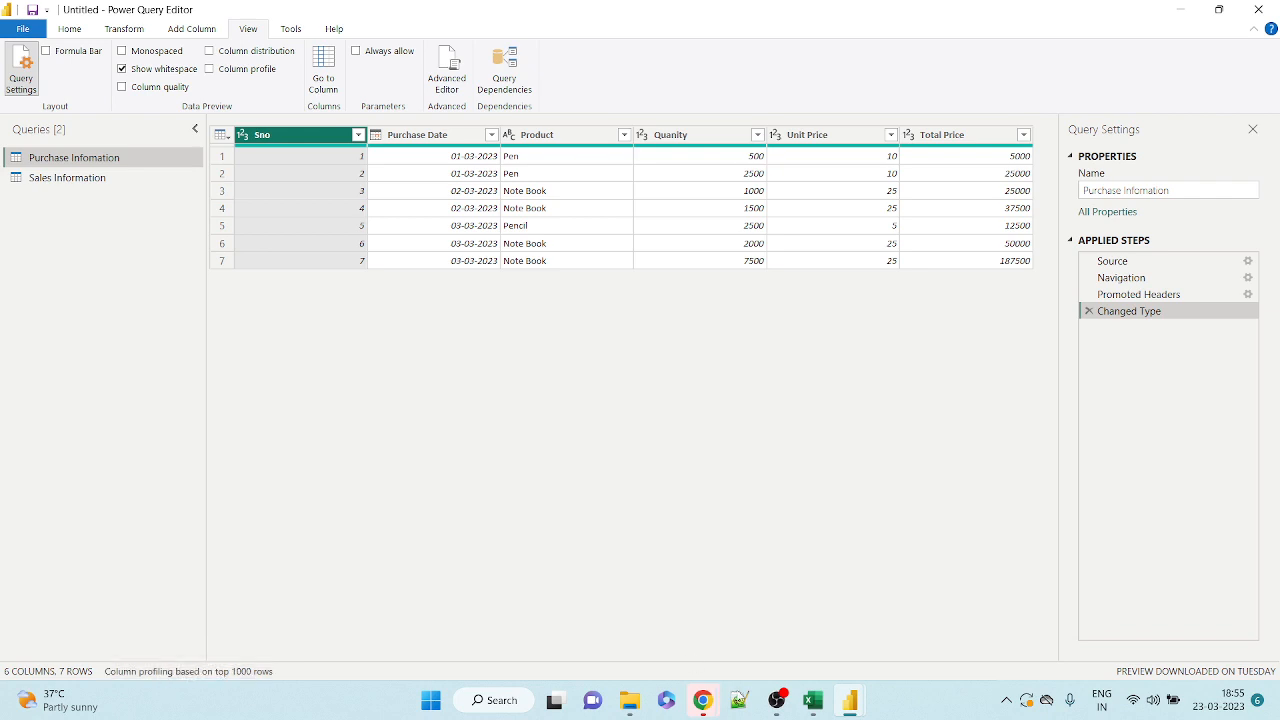
# Switch to the SaleEntries workbook in Excel, review the first sales record's values, and slightly widen the Total Price column.
pyautogui.click(812, 700)
pyautogui.click(477, 482)
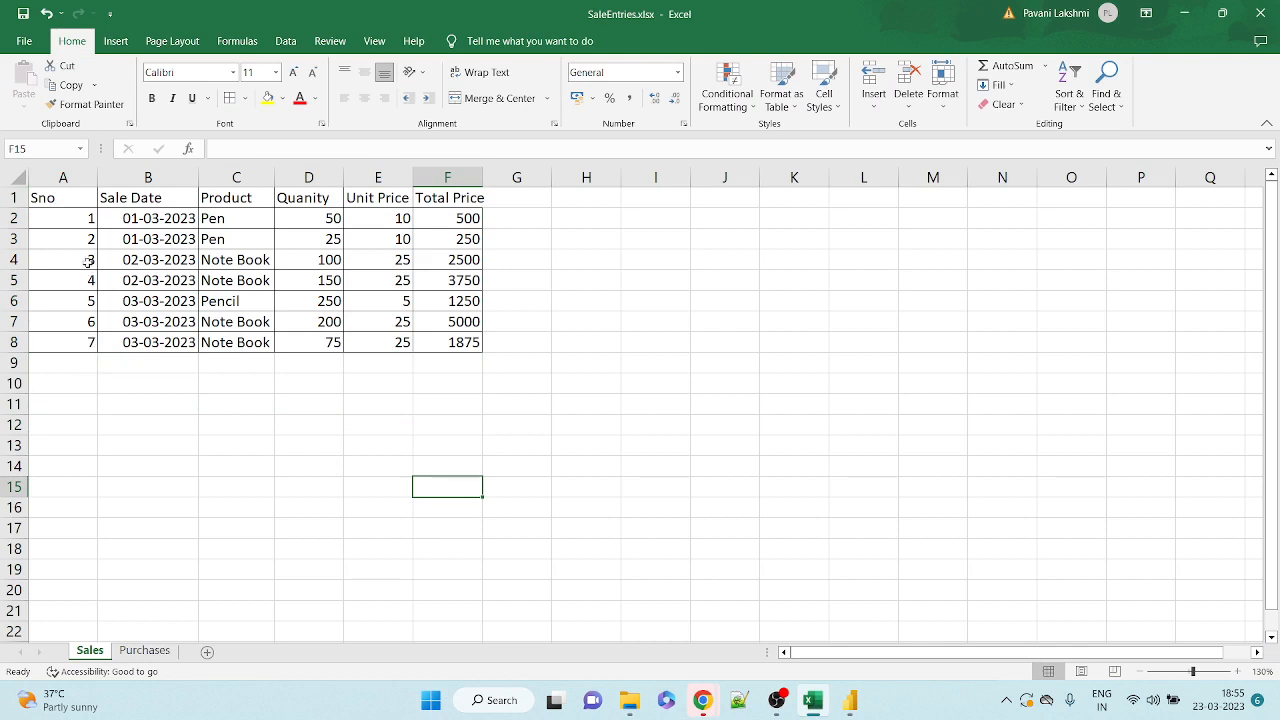
pyautogui.click(61, 228)
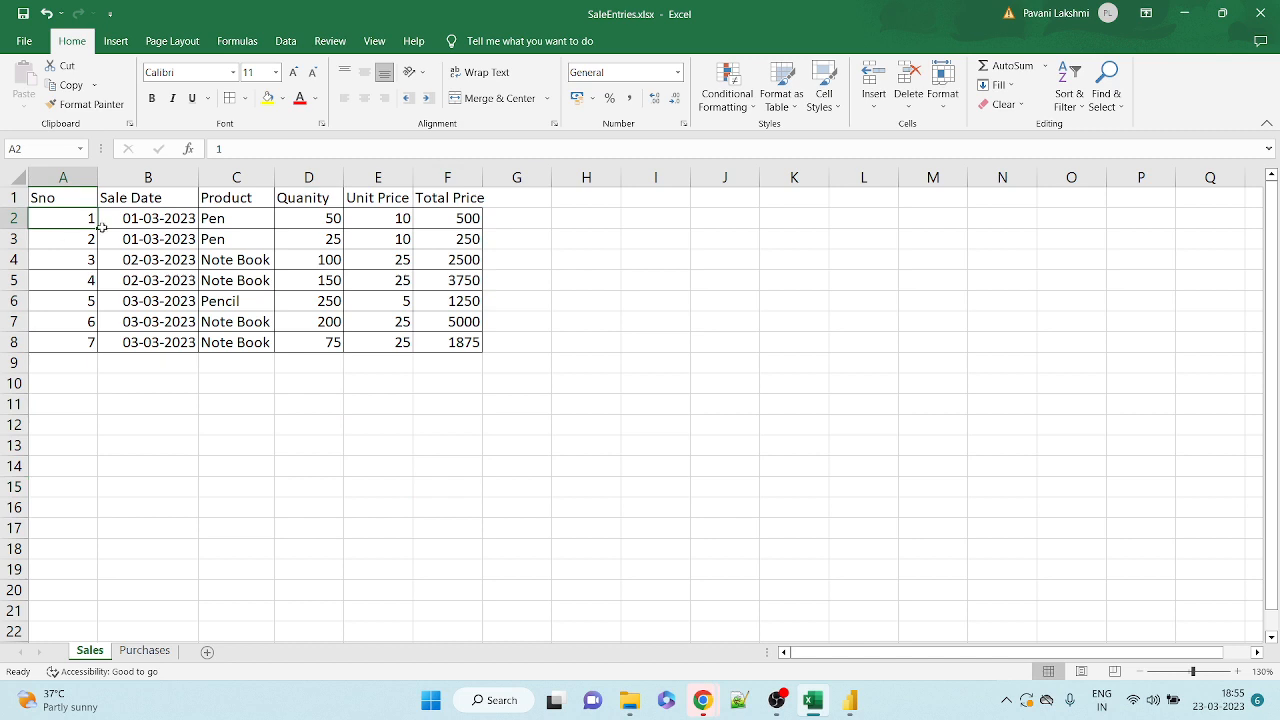
pyautogui.click(154, 224)
pyautogui.click(216, 222)
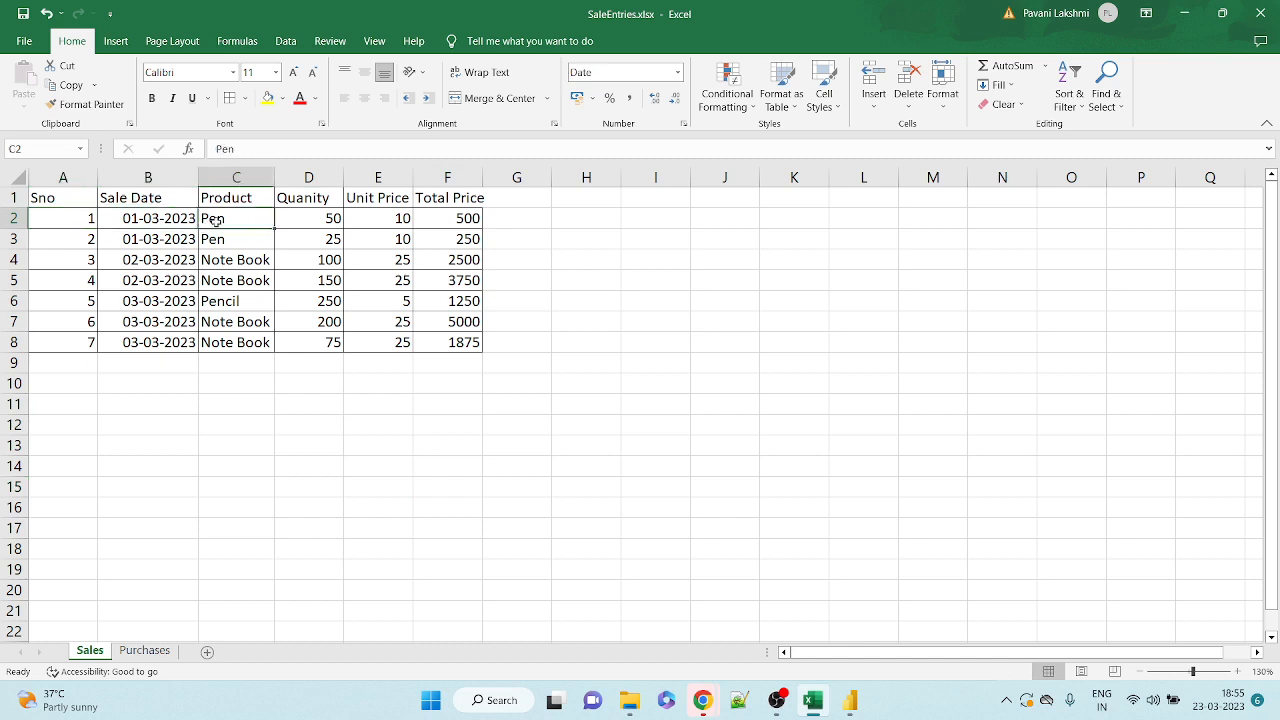
pyautogui.click(312, 218)
pyautogui.moveTo(383, 221); pyautogui.dragTo(452, 220)
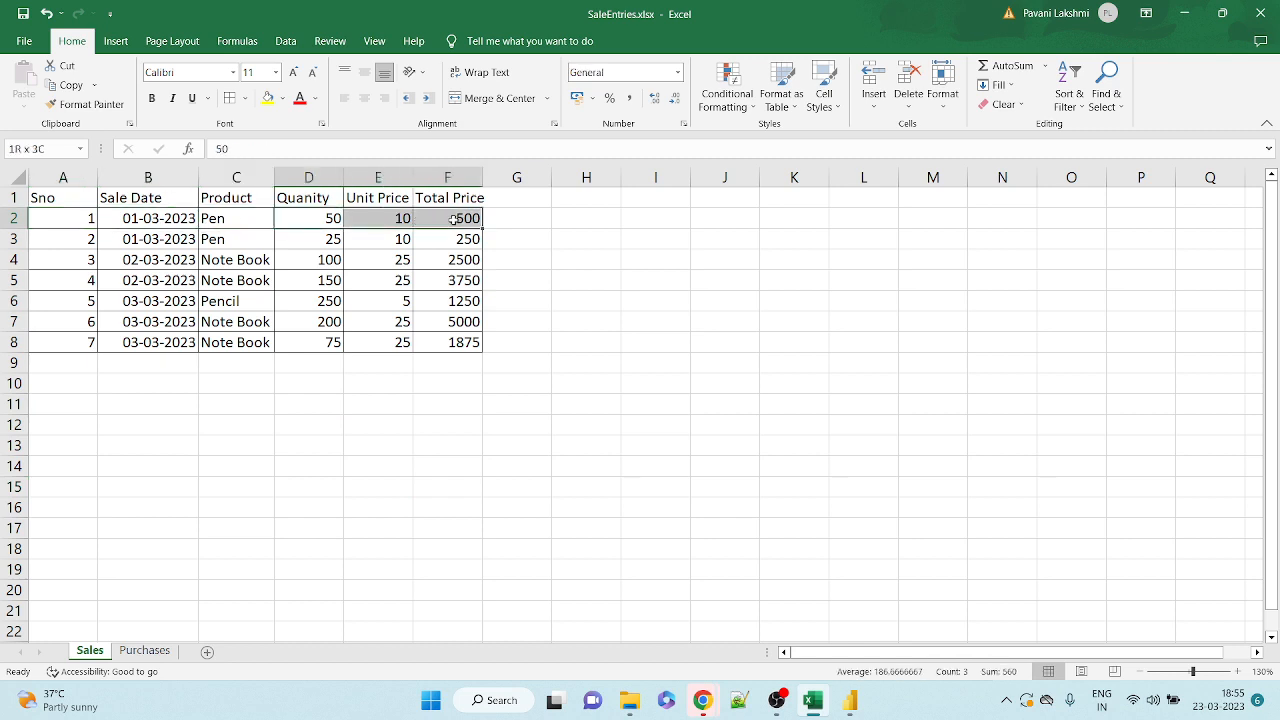
pyautogui.moveTo(485, 177); pyautogui.dragTo(488, 177)
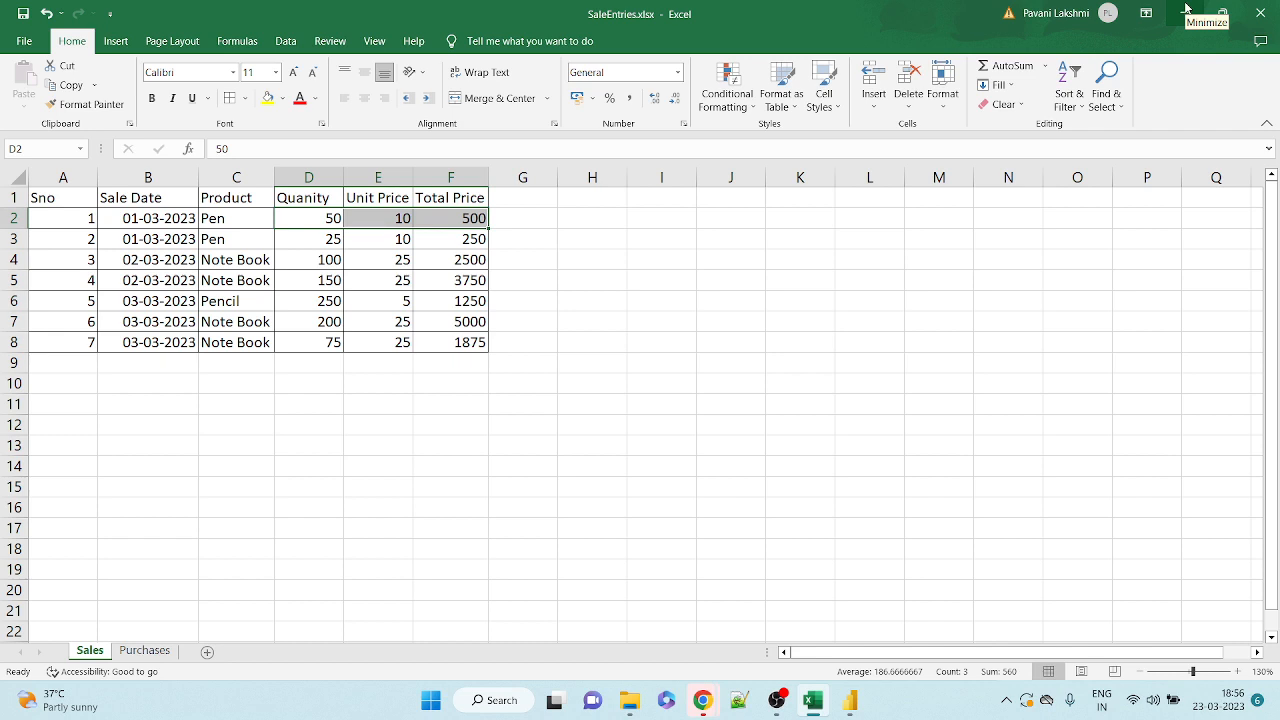
pyautogui.click(1186, 9)
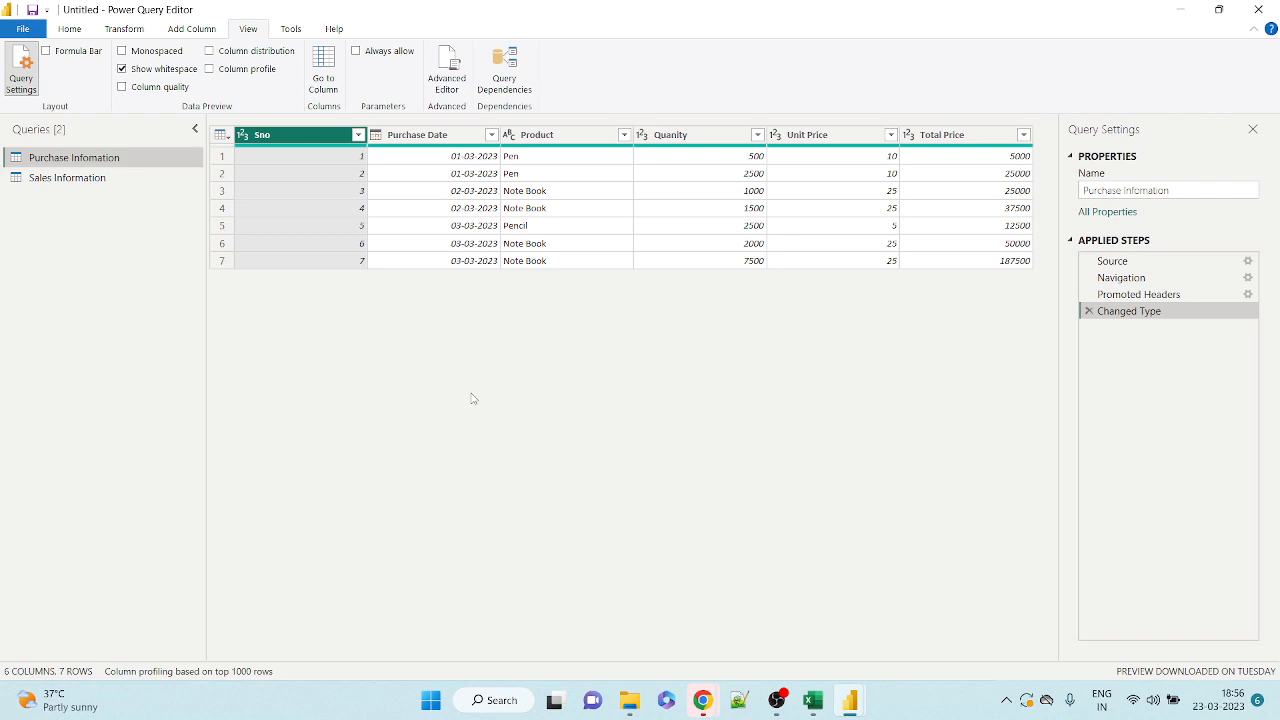
# Clear the product names in cells C3, C5 and C8 of the Sales sheet in Excel, then return to Power Query Editor.
pyautogui.click(812, 700)
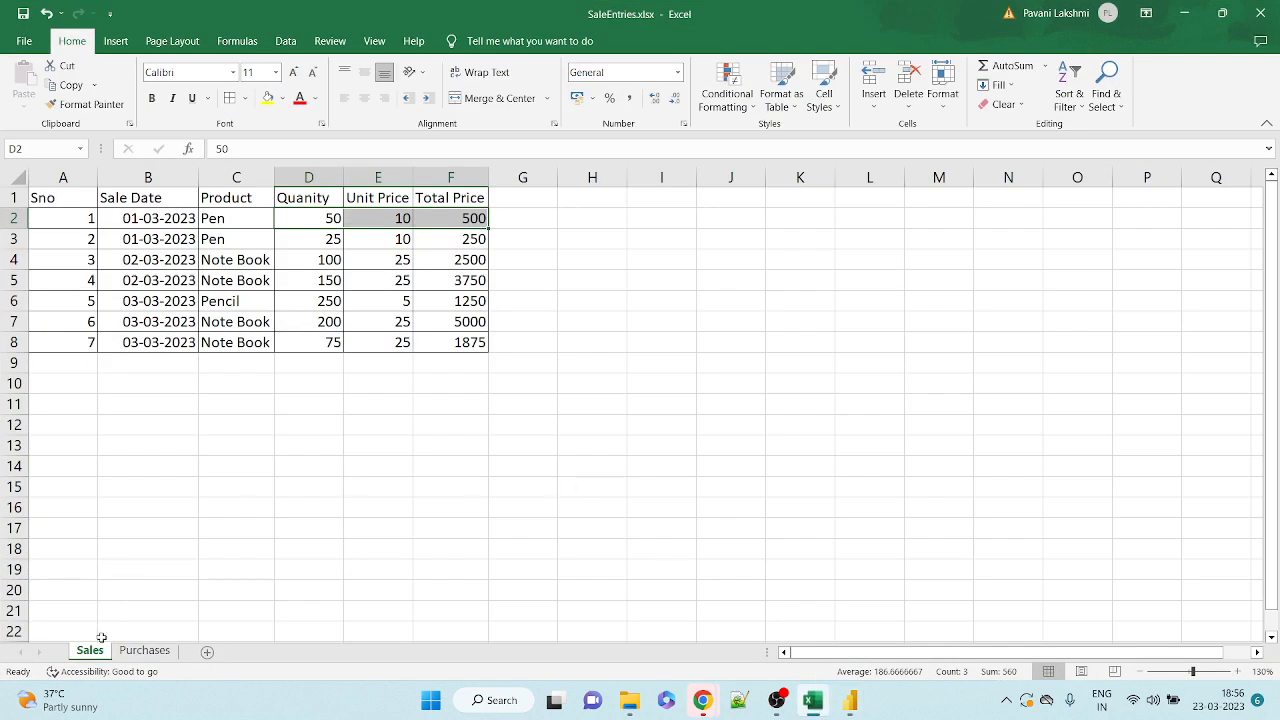
pyautogui.click(226, 233)
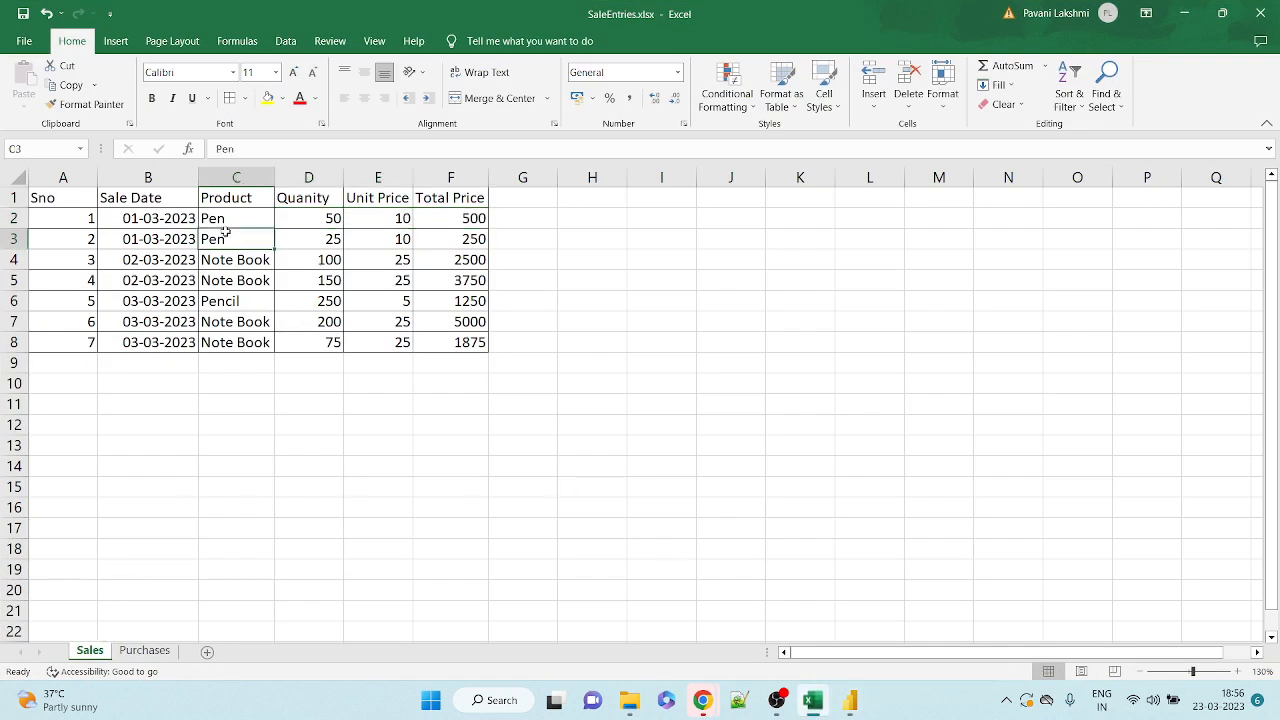
pyautogui.press('Delete')
pyautogui.click(240, 285)
pyautogui.press('Delete')
pyautogui.click(236, 342)
pyautogui.press('Delete')
pyautogui.click(580, 361)
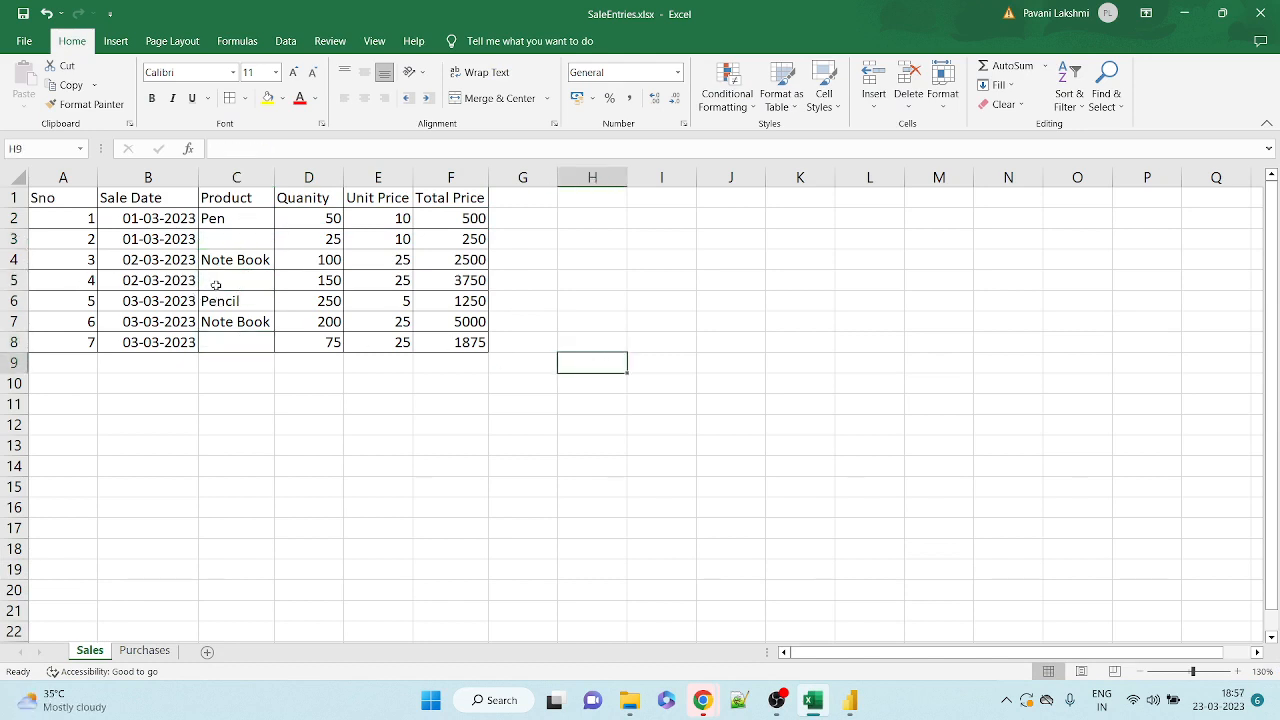
pyautogui.click(1183, 8)
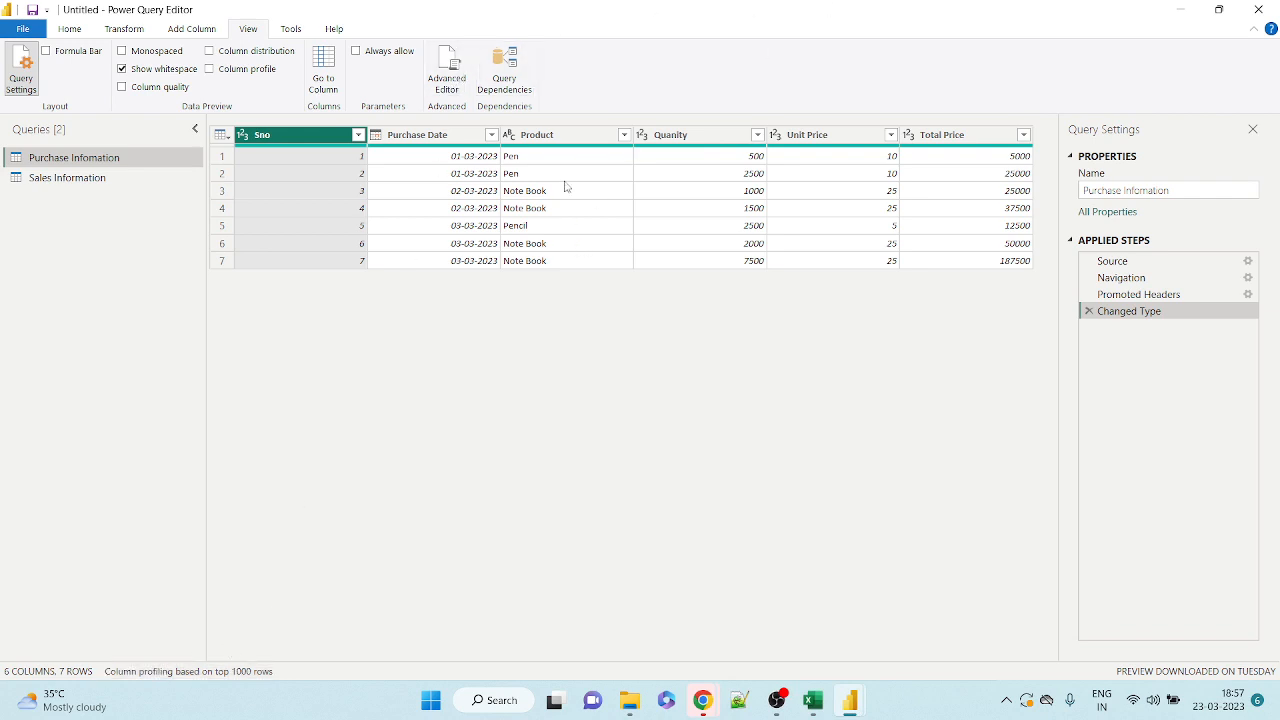
# Select the purchase query's Product column and look through the data source types offered for a new query.
pyautogui.click(564, 140)
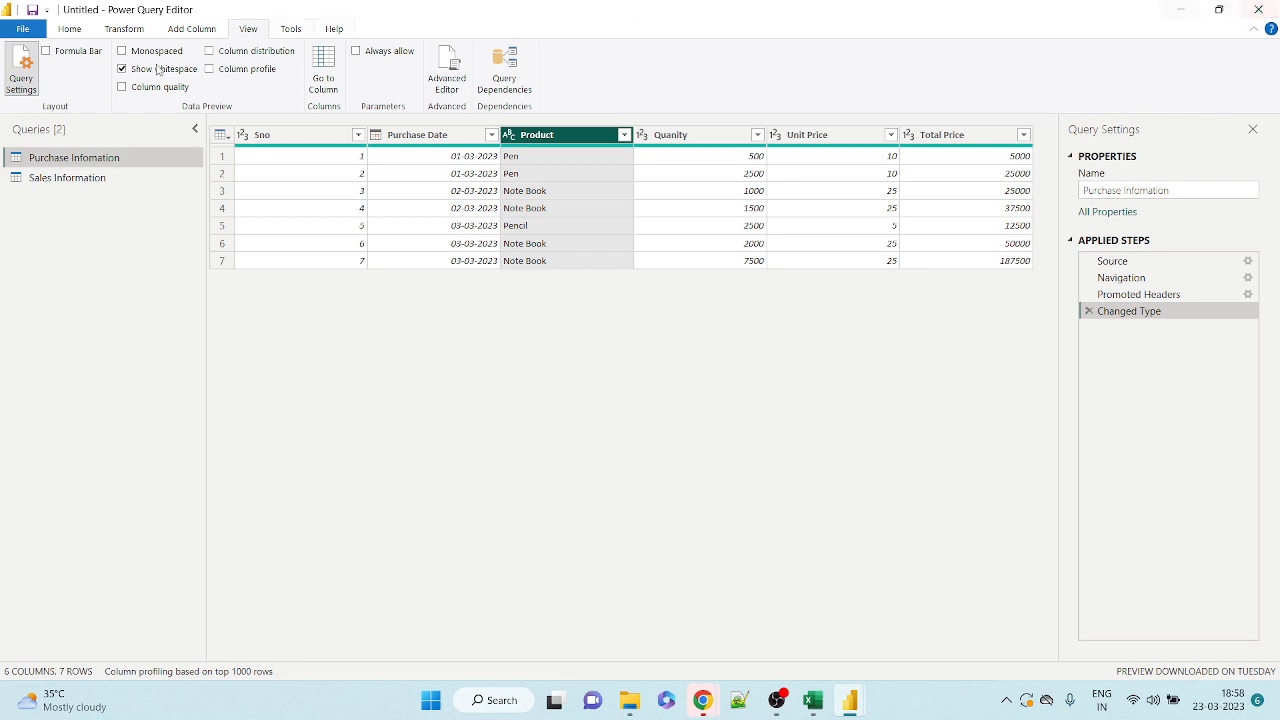
pyautogui.click(62, 29)
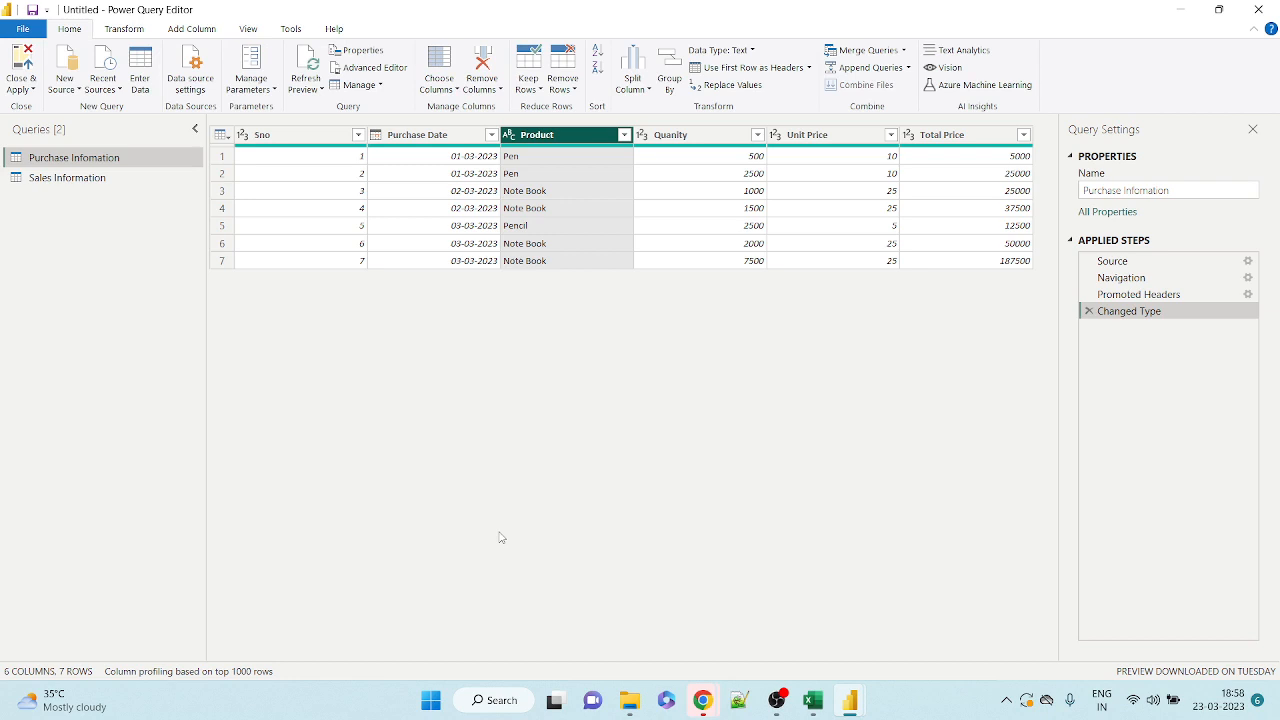
pyautogui.click(62, 88)
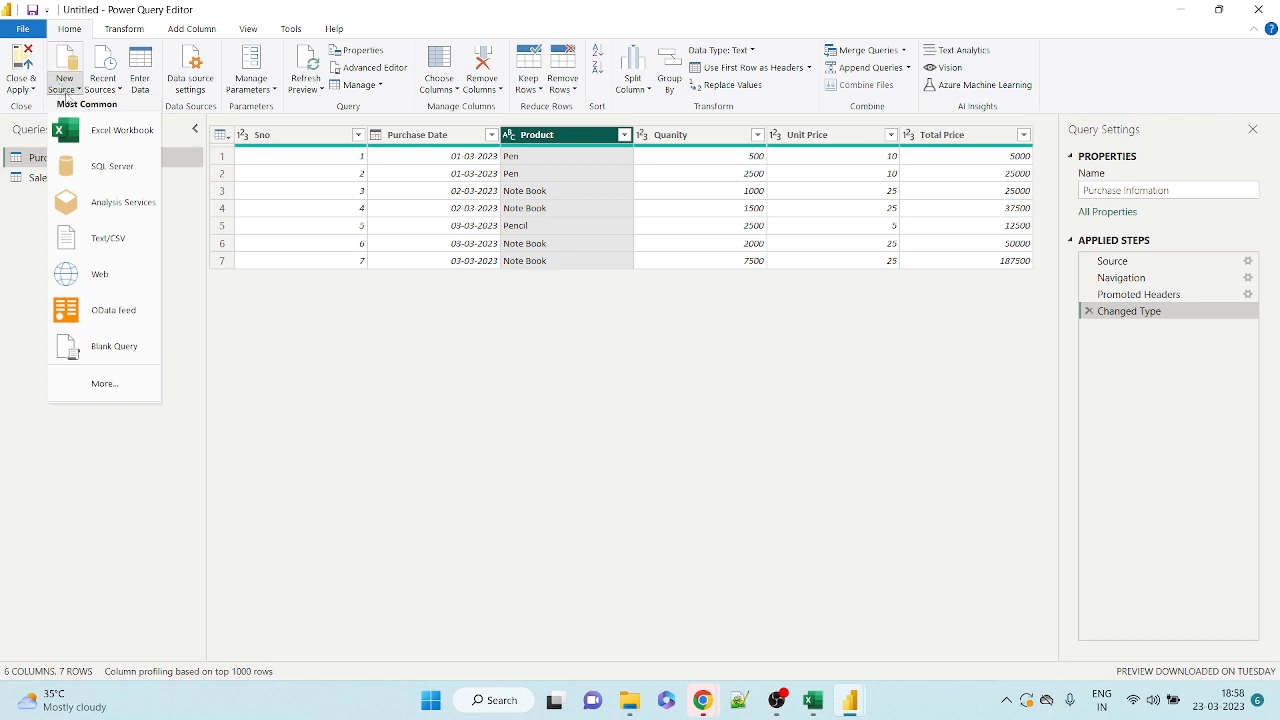
pyautogui.click(391, 322)
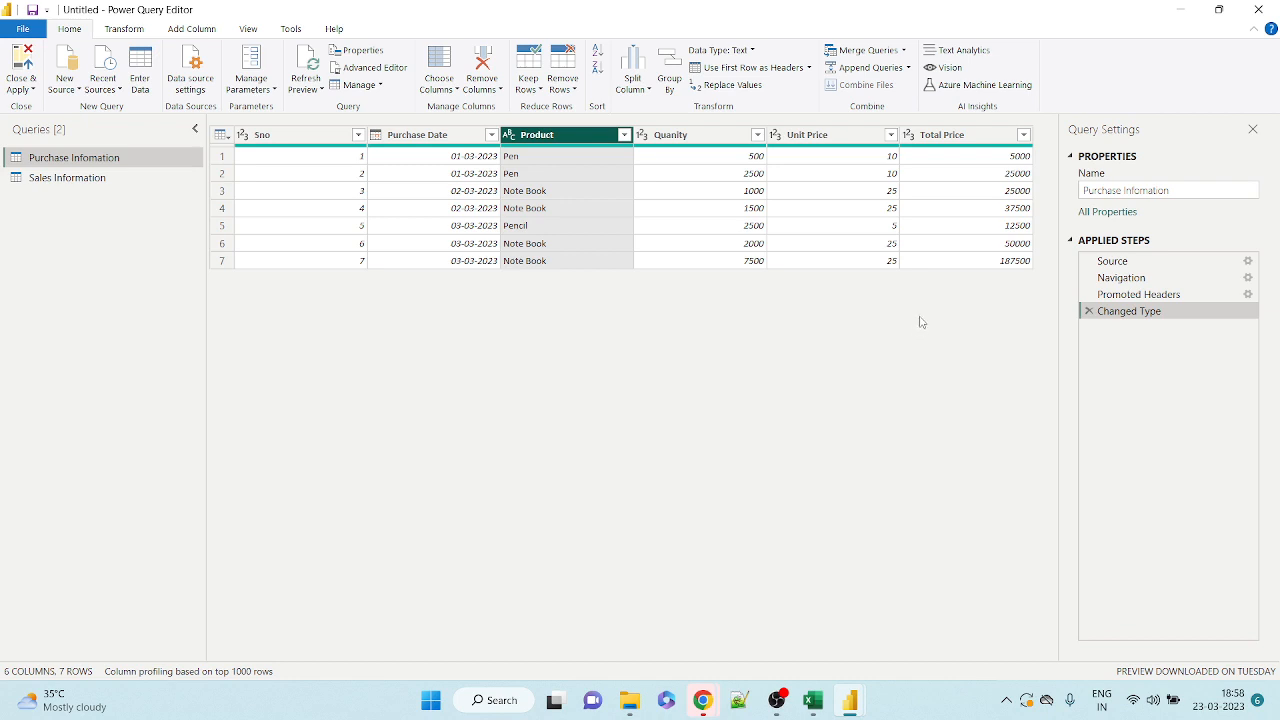
# Show the formula bar, and review the Purchase Infomation query's code in the Advanced Editor without changing it.
pyautogui.click(256, 34)
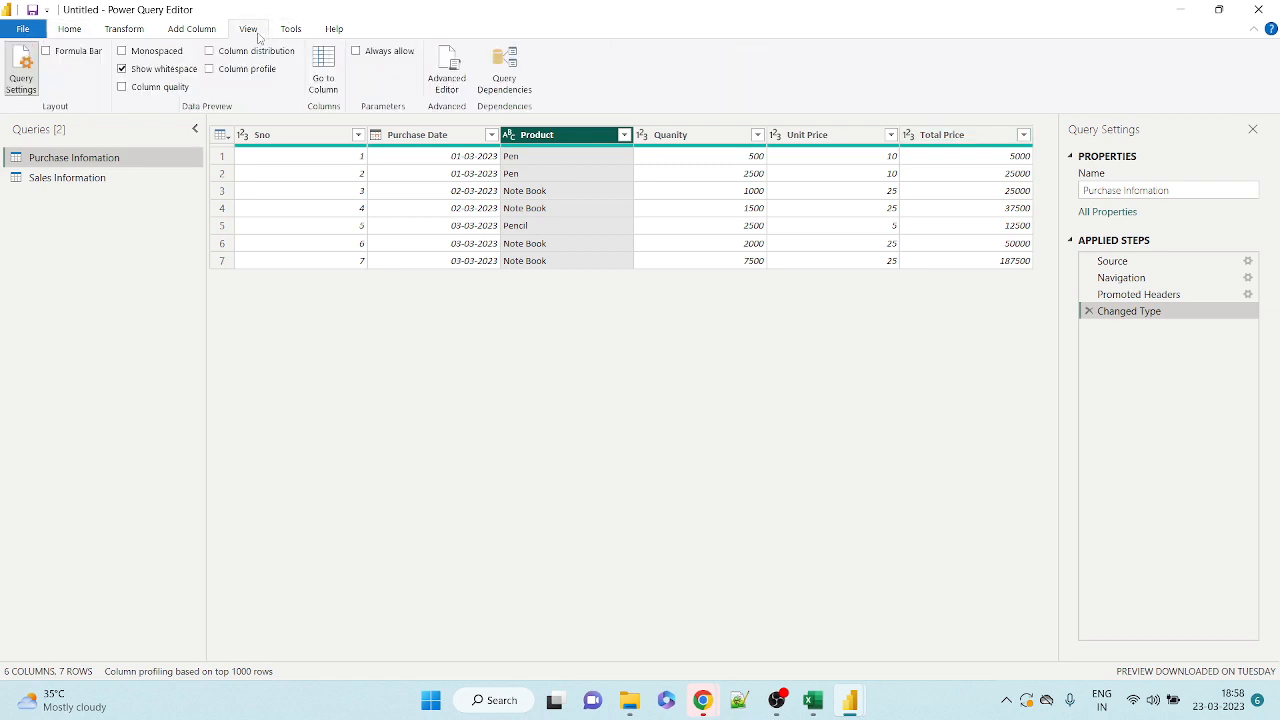
pyautogui.click(46, 54)
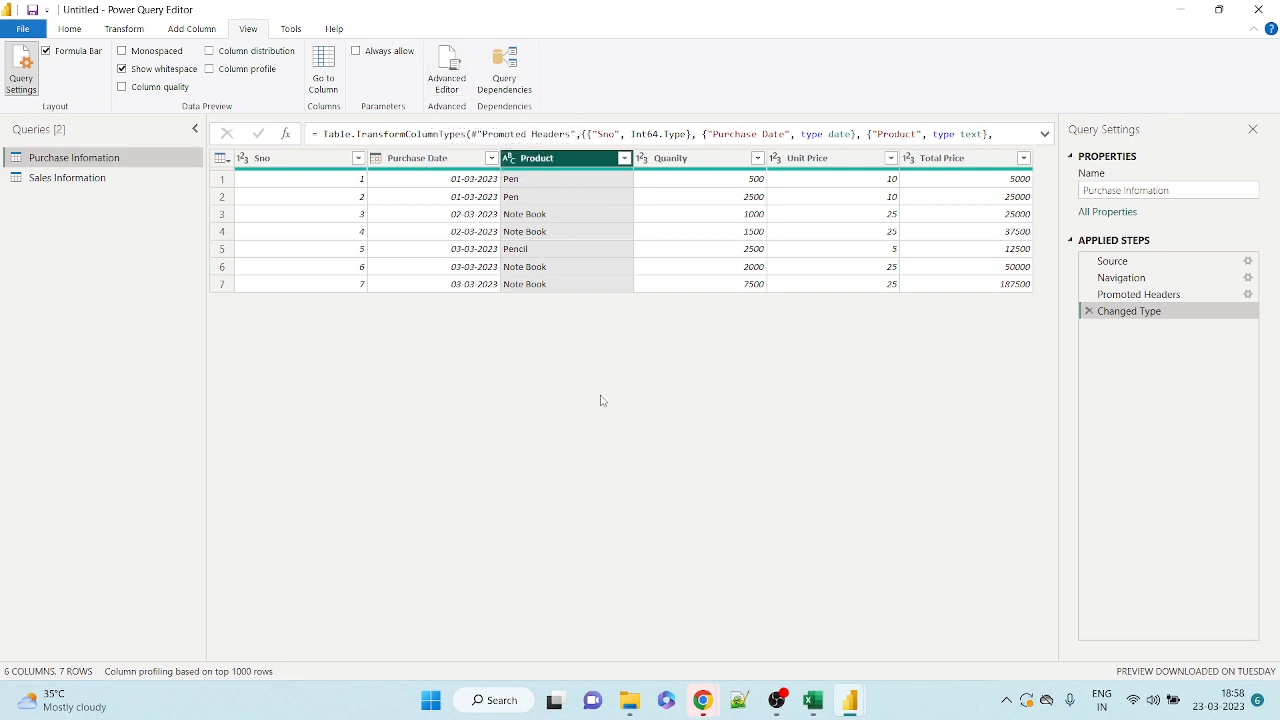
pyautogui.click(448, 70)
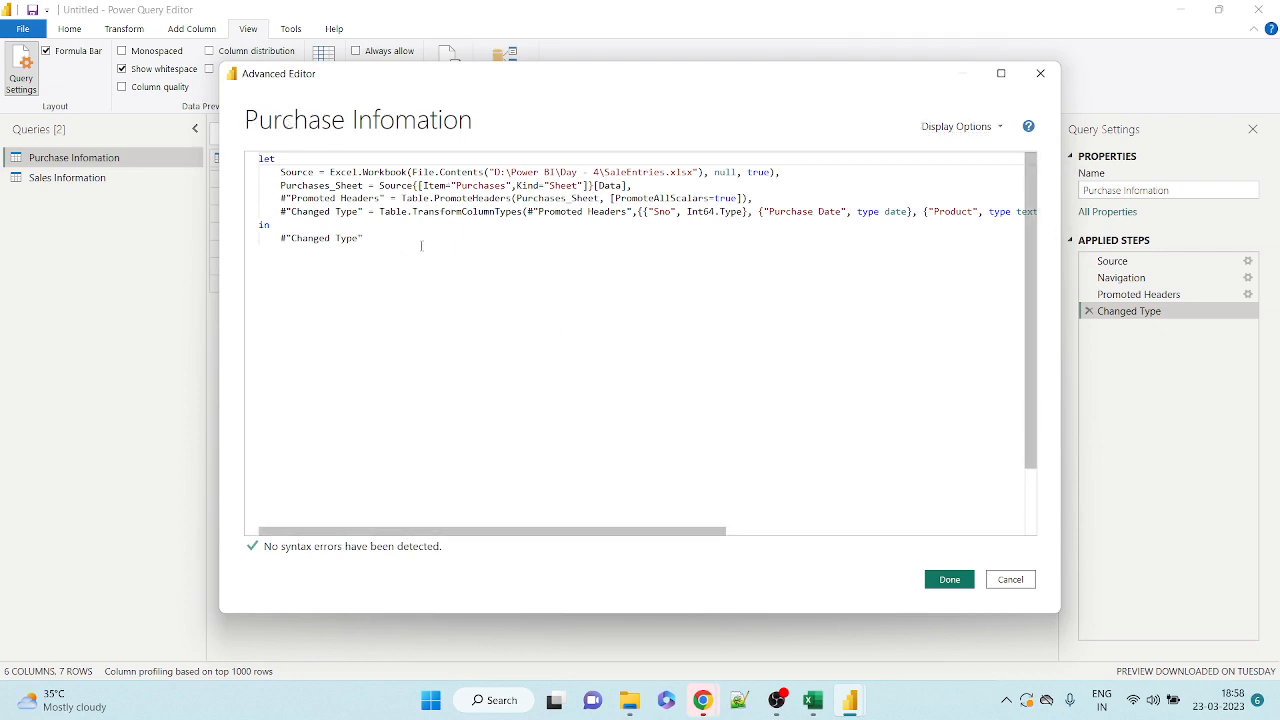
pyautogui.click(1008, 580)
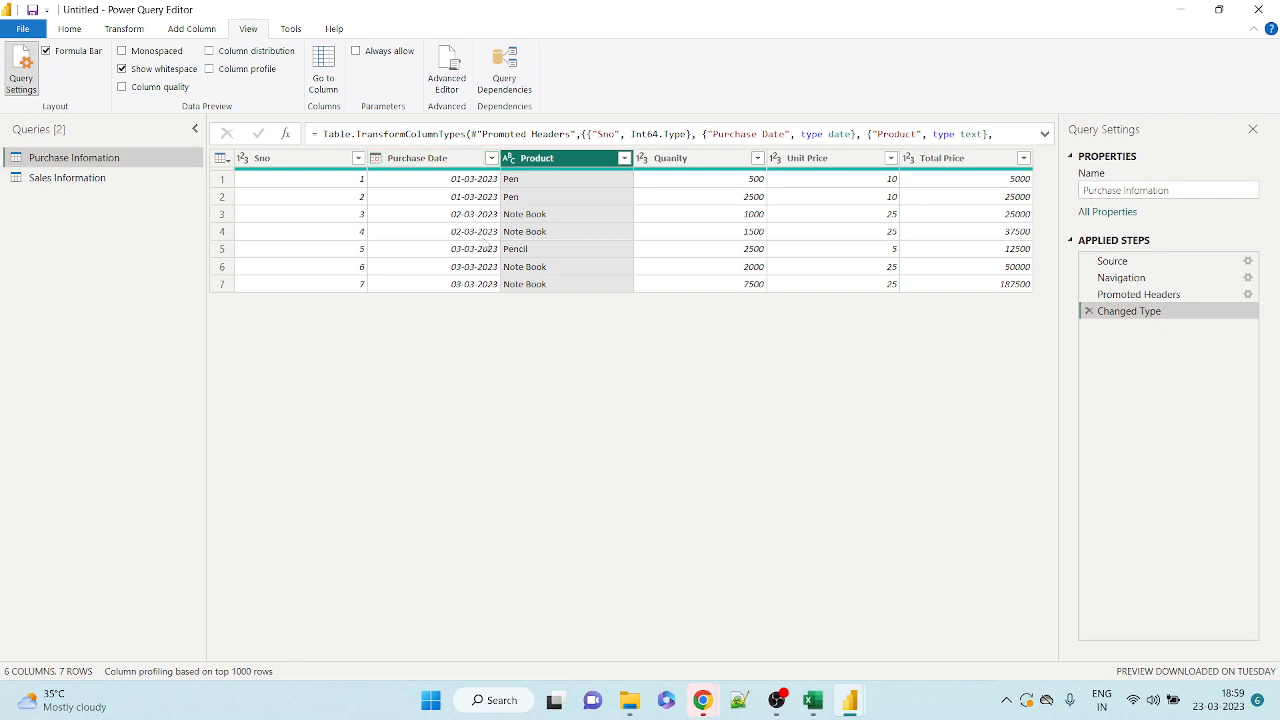
# Select the Purchase Date column and compare the commands offered for transforming columns with those for adding columns.
pyautogui.click(433, 160)
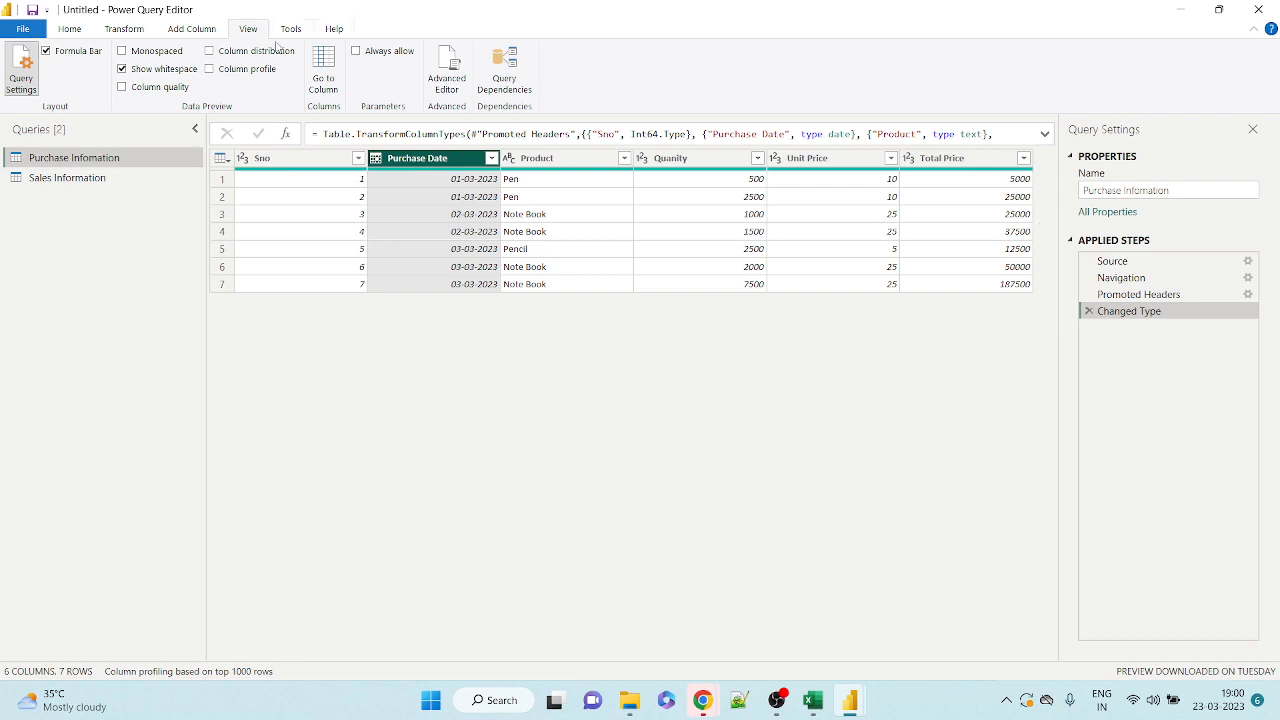
pyautogui.click(178, 30)
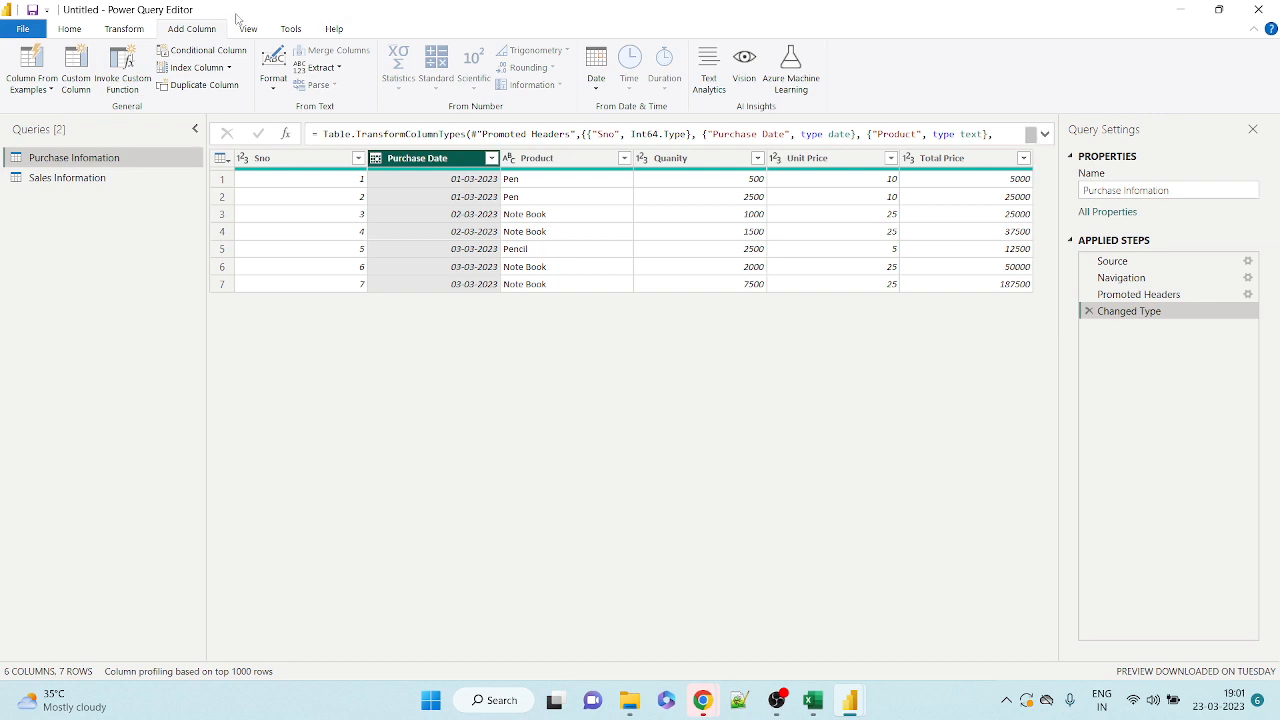
pyautogui.click(130, 32)
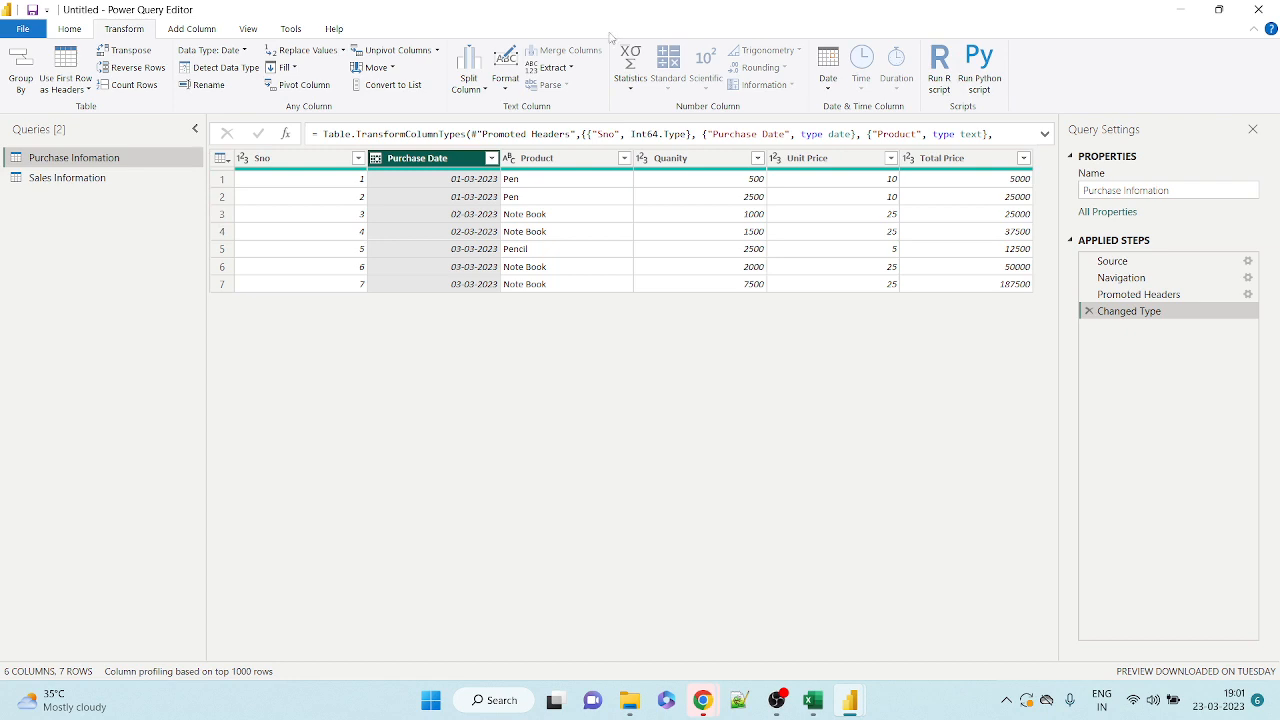
pyautogui.click(190, 29)
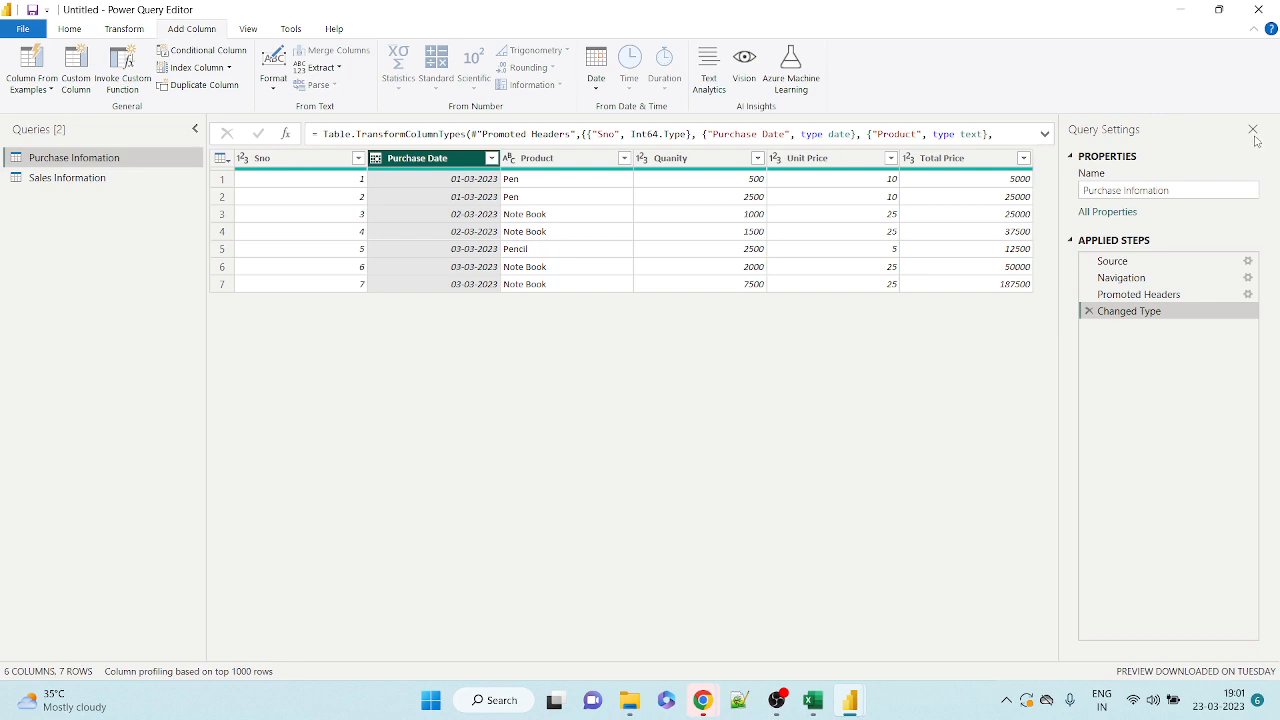
# Hide the Query Settings pane, restore it, and hide it again.
pyautogui.click(1253, 130)
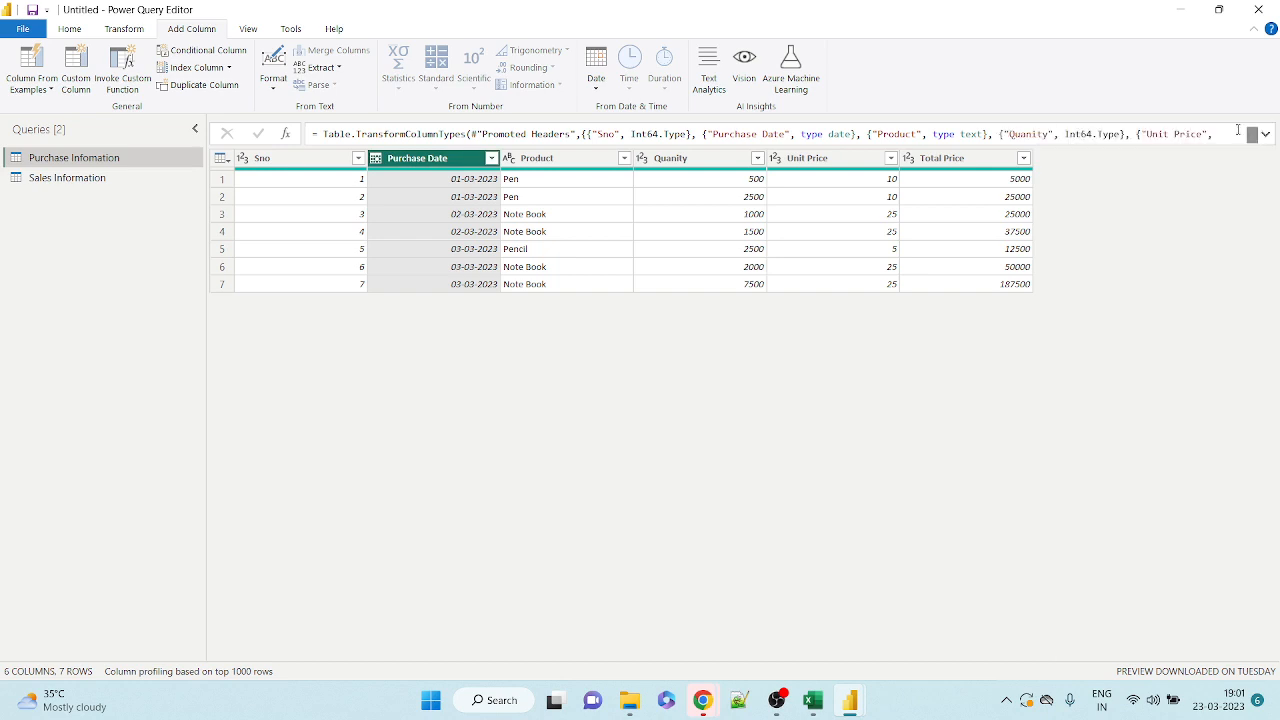
pyautogui.click(249, 31)
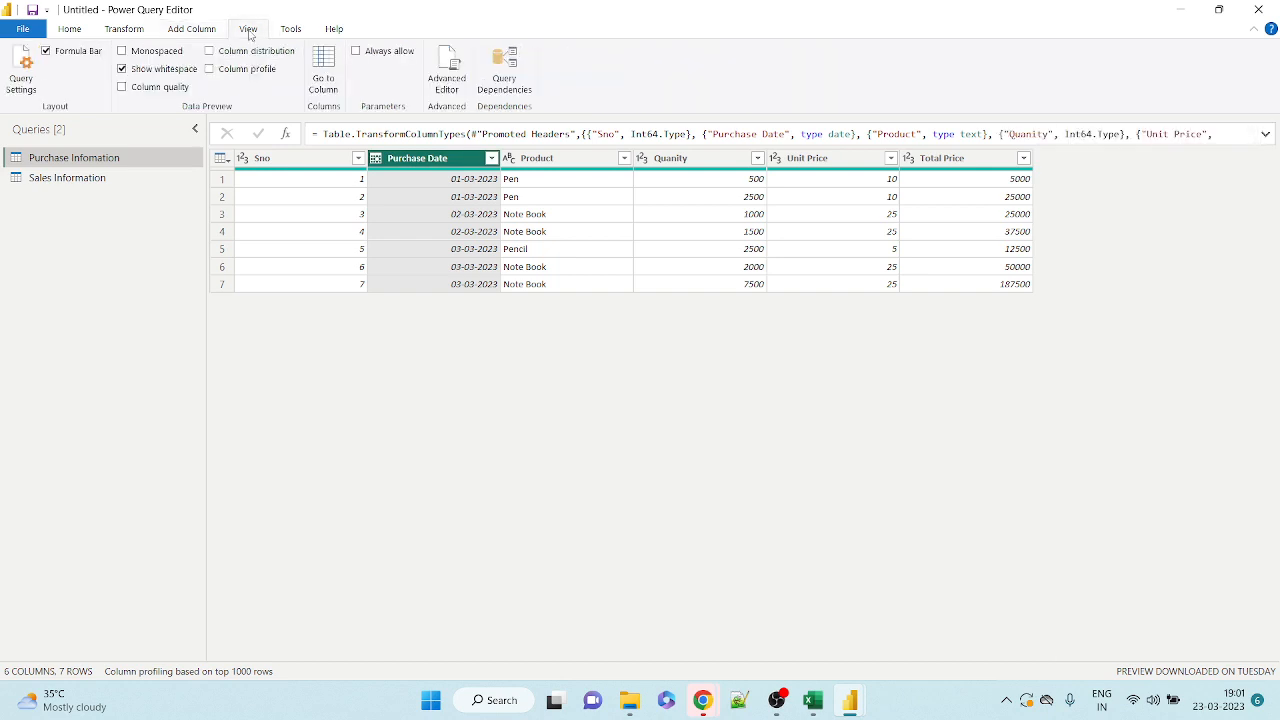
pyautogui.click(20, 75)
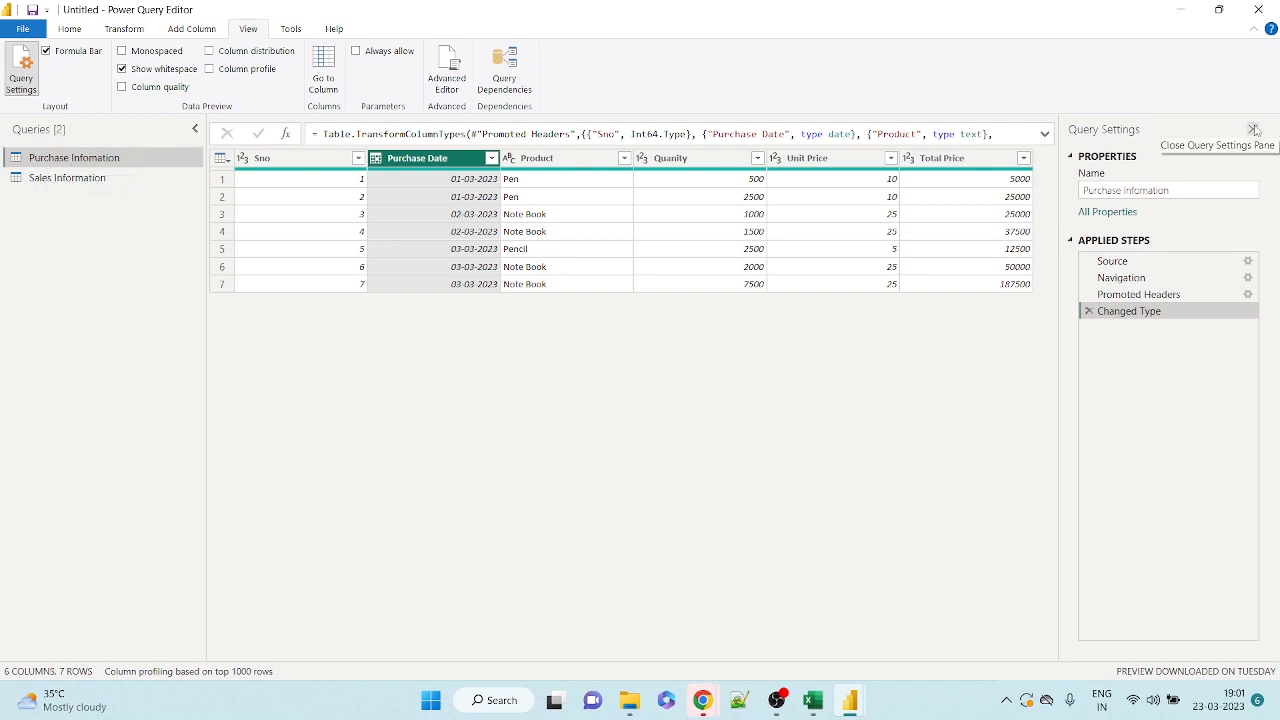
pyautogui.click(1253, 130)
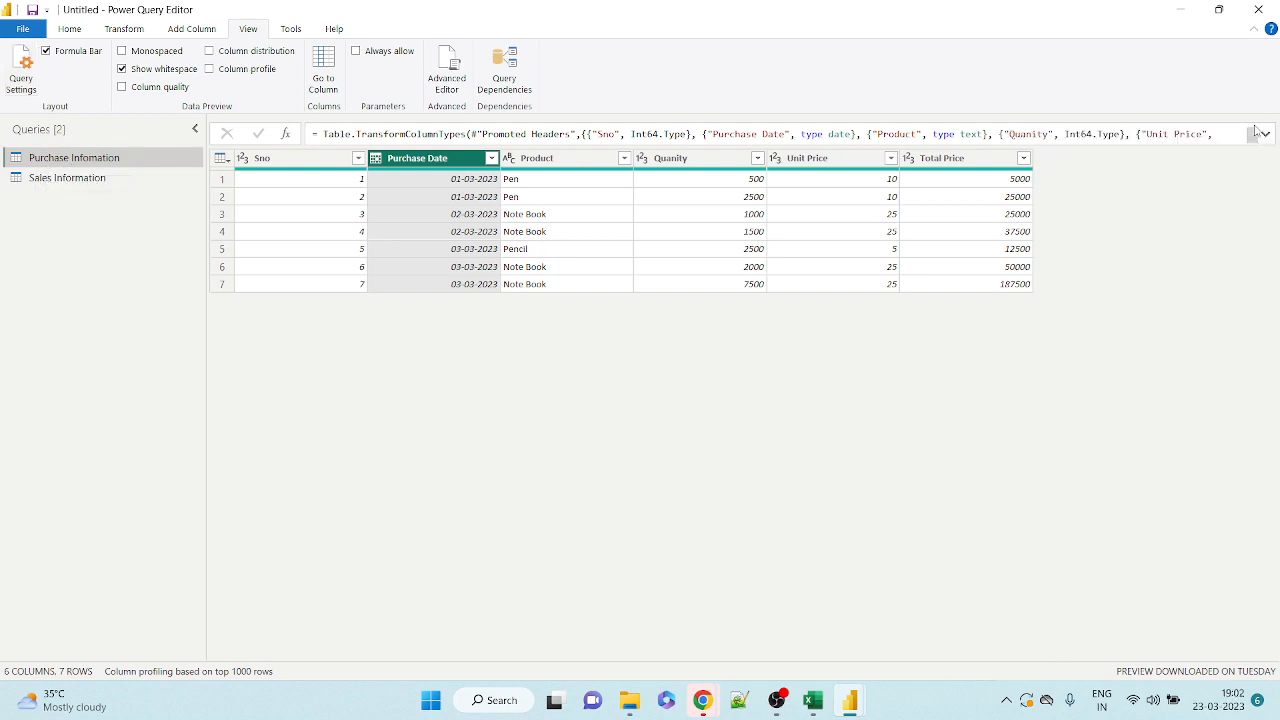
# Add a Year column from examples based on the selected Purchase Date column, using 2023 as the sample value.
pyautogui.click(207, 33)
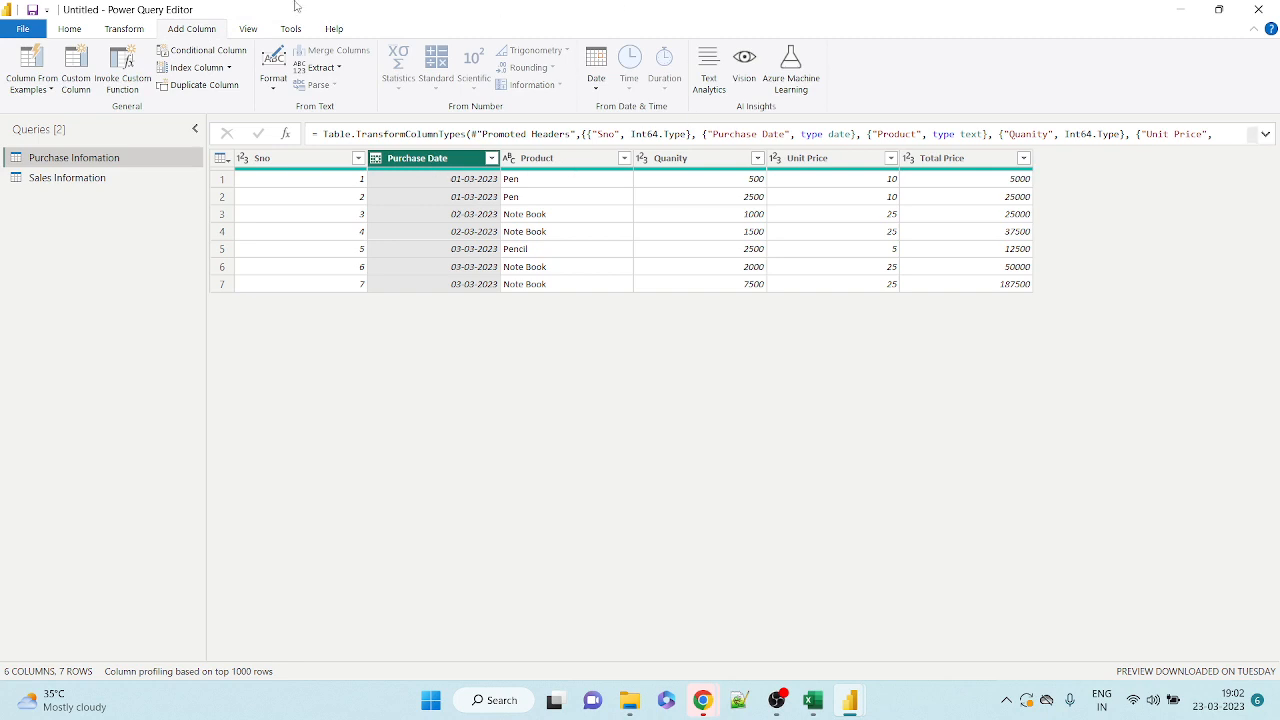
pyautogui.click(52, 90)
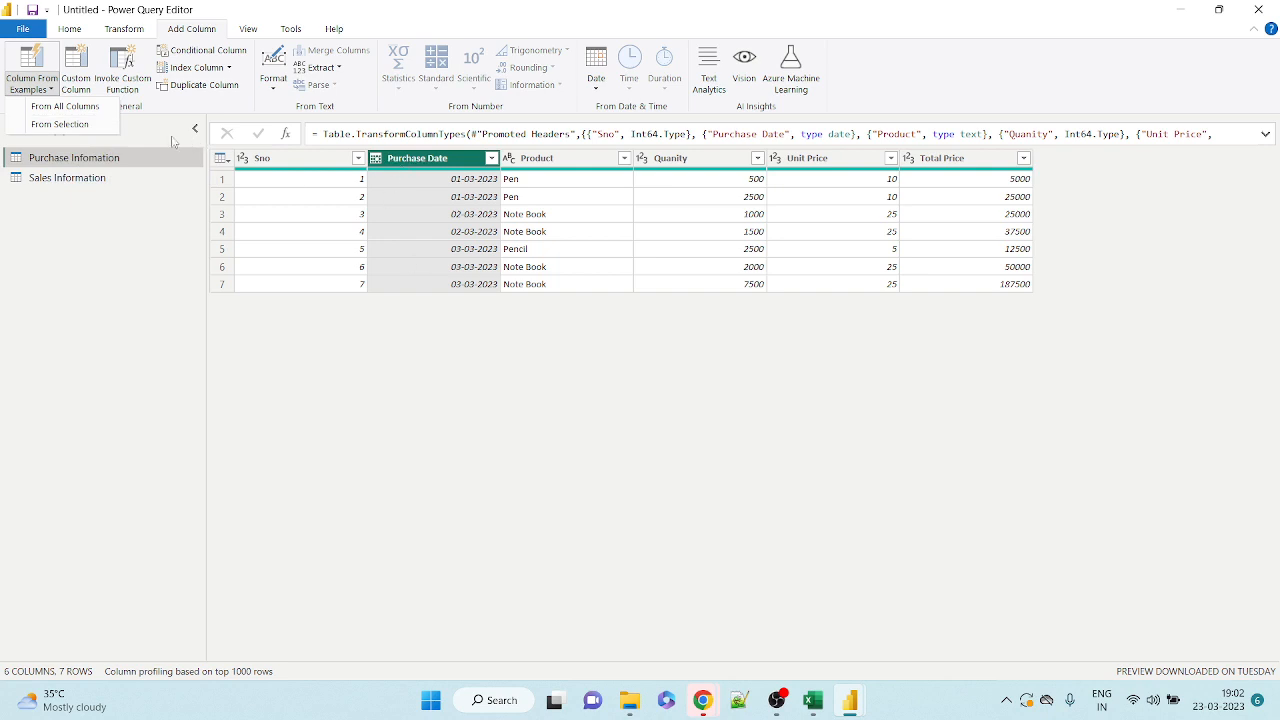
pyautogui.click(90, 127)
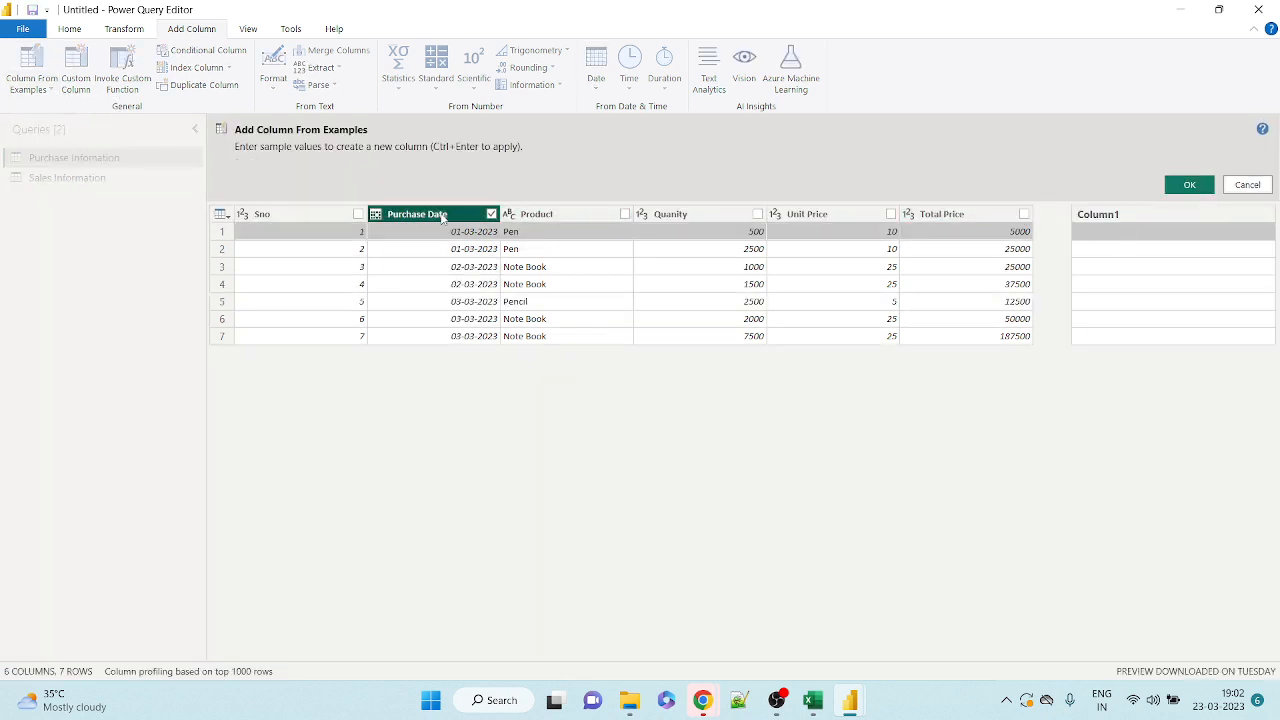
pyautogui.doubleClick(1102, 240)
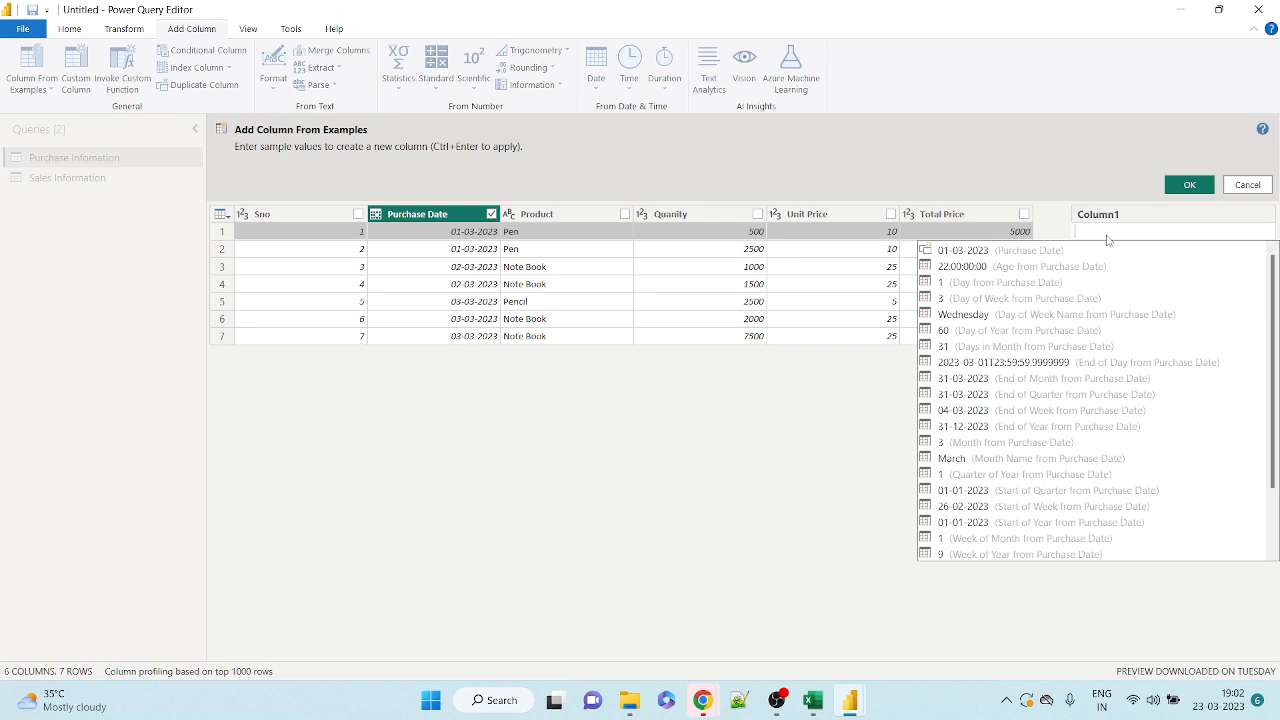
pyautogui.write('2023')
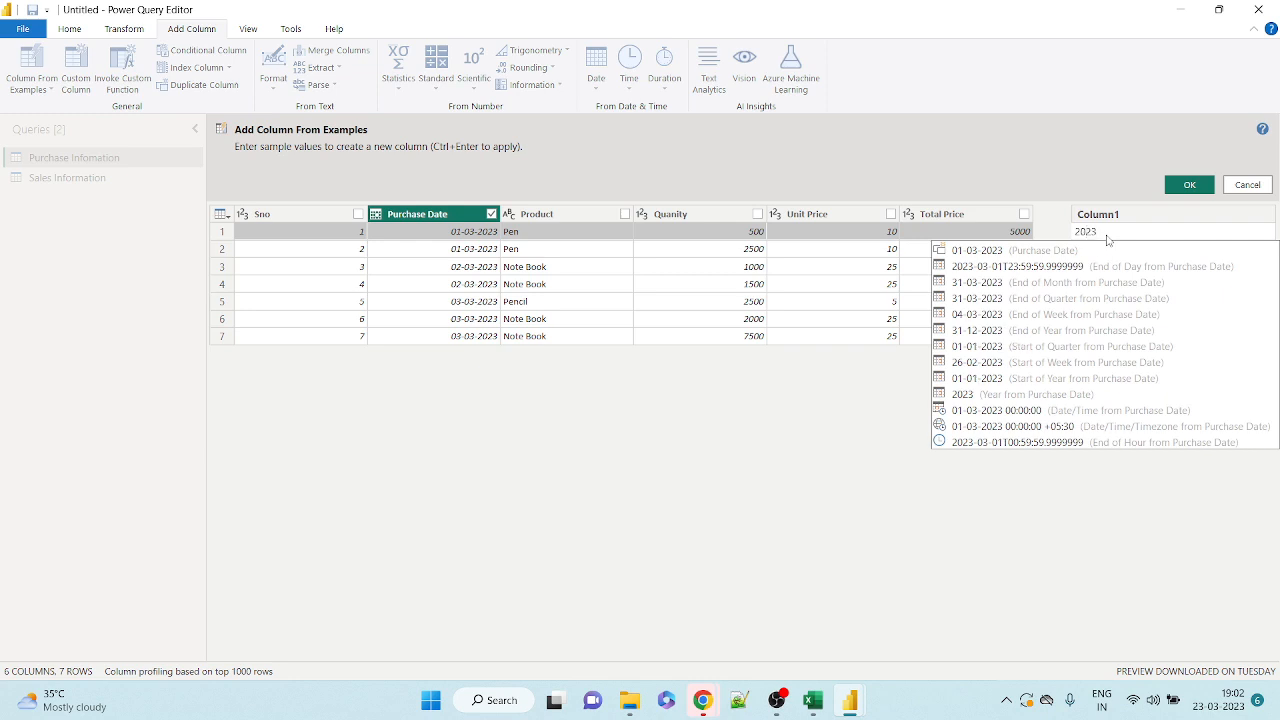
pyautogui.click(1158, 574)
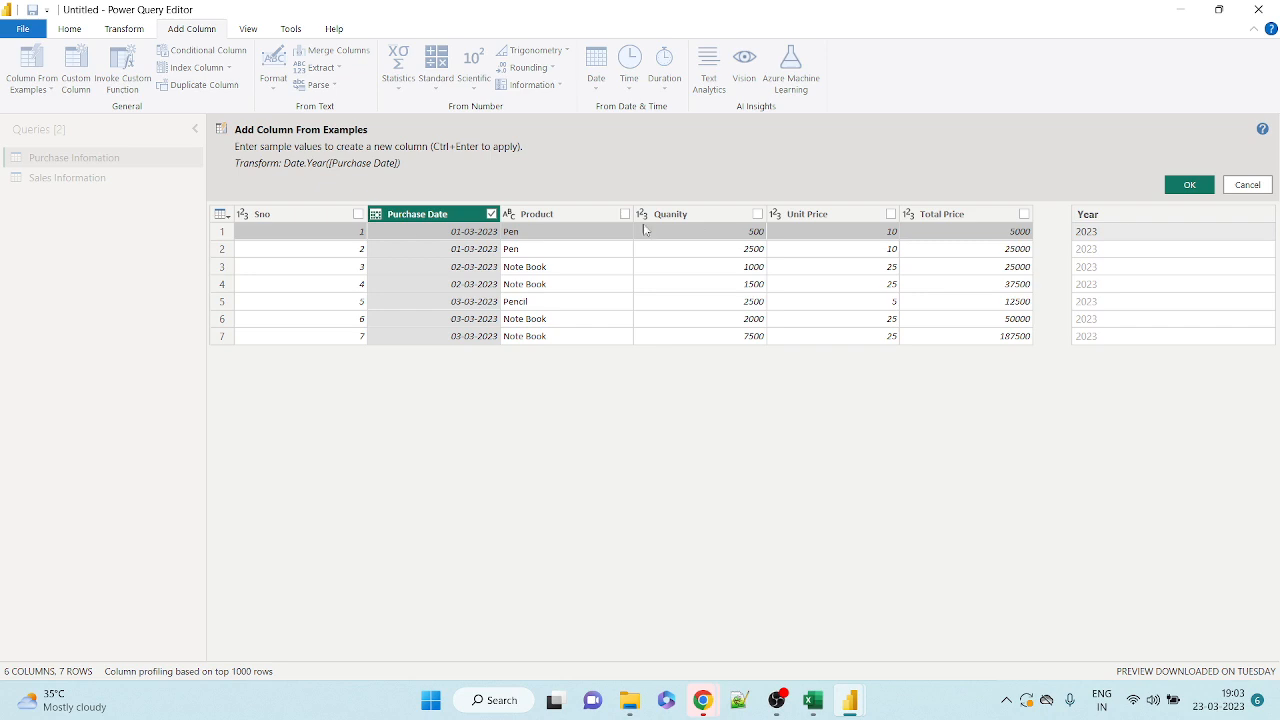
pyautogui.click(1117, 233)
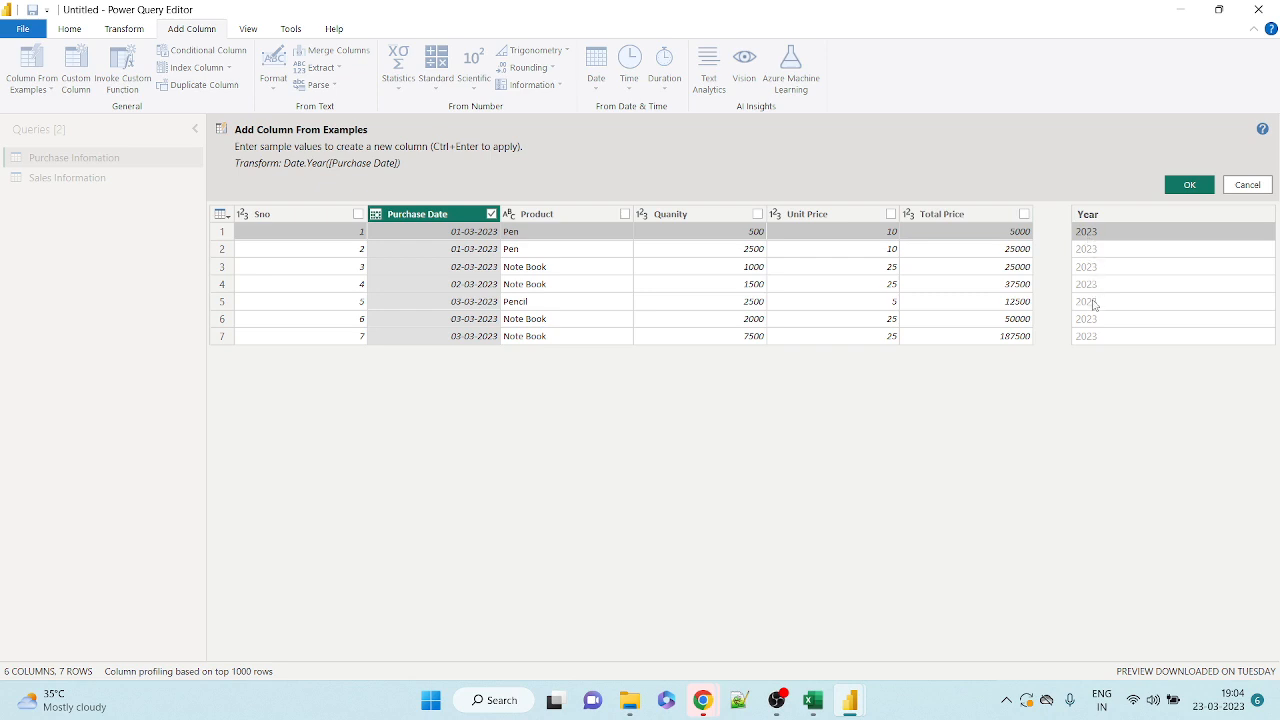
pyautogui.click(1185, 188)
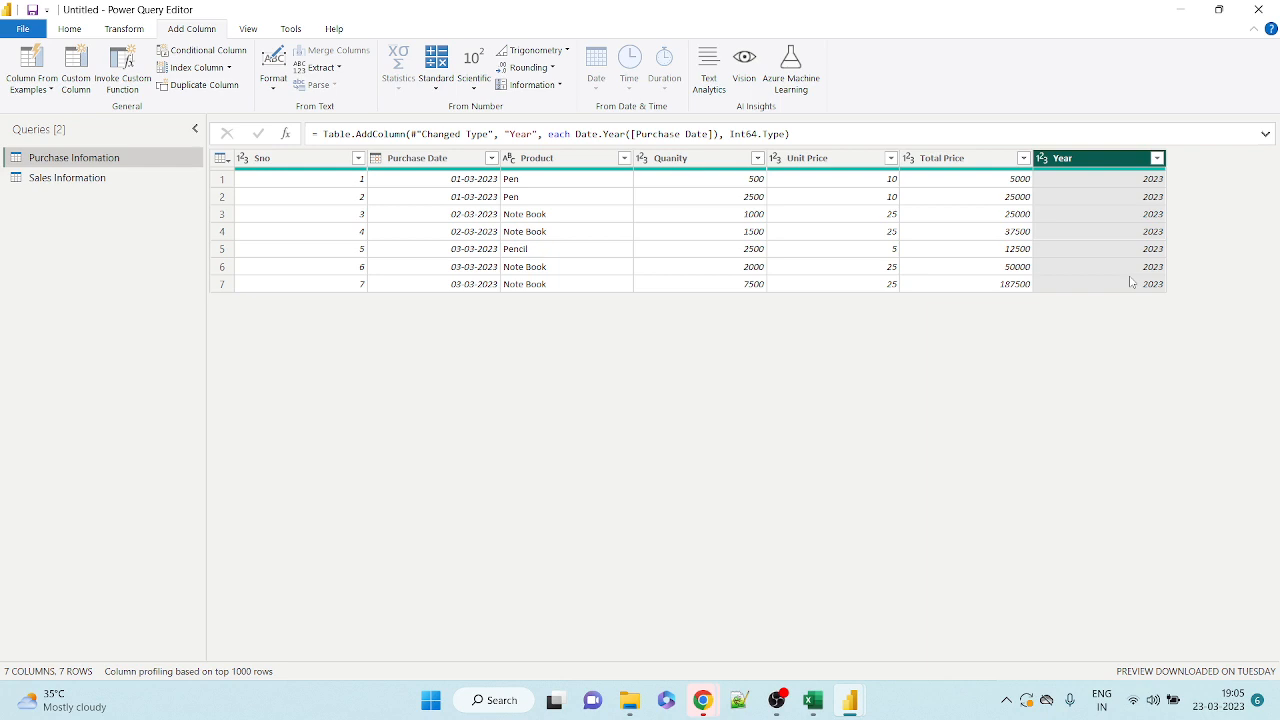
# Compare the first row's Purchase Date value with its value in the new Year column.
pyautogui.click(477, 182)
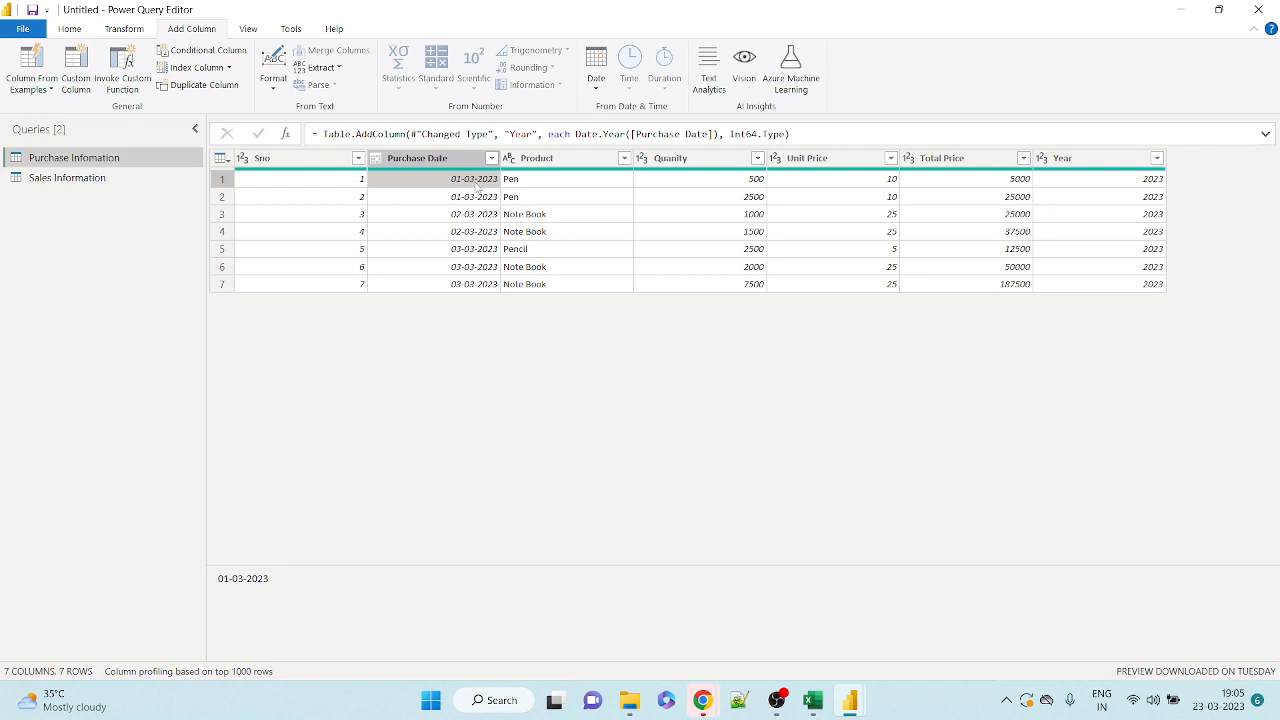
pyautogui.click(1073, 181)
pyautogui.click(433, 182)
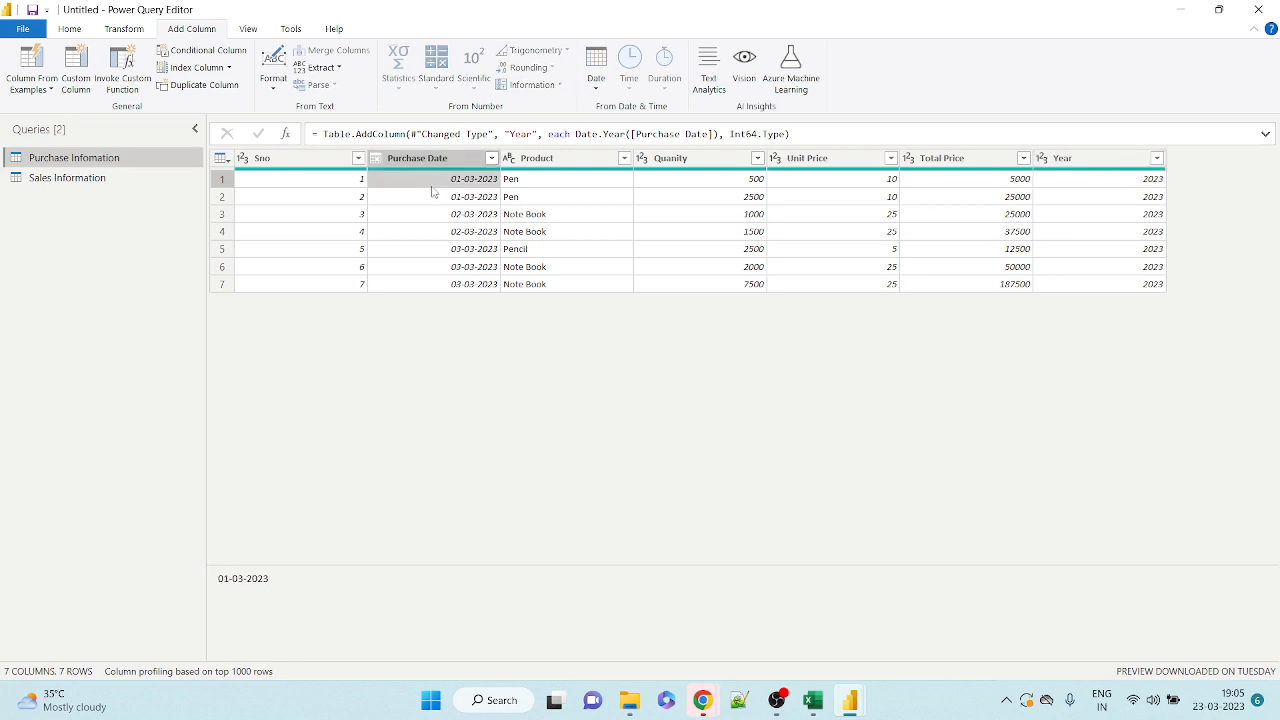
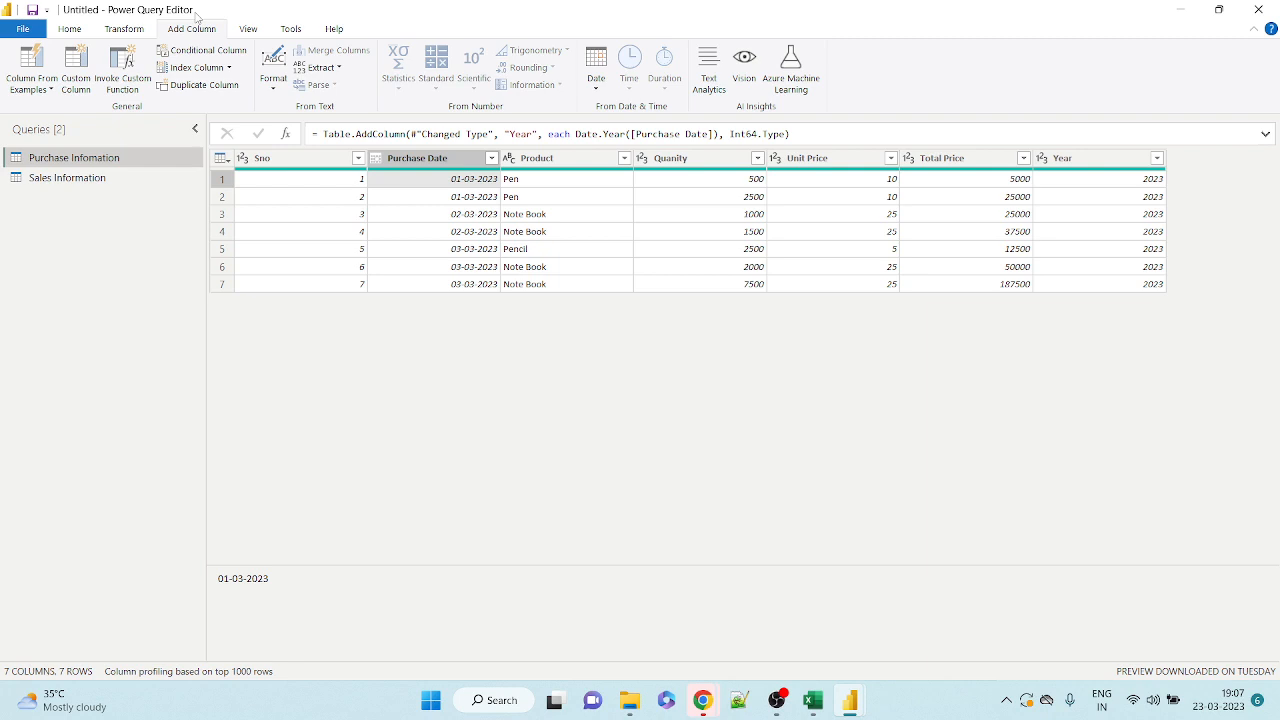
# Show the Query Settings pane and delete the Inserted Year step from the purchase query.
pyautogui.click(250, 28)
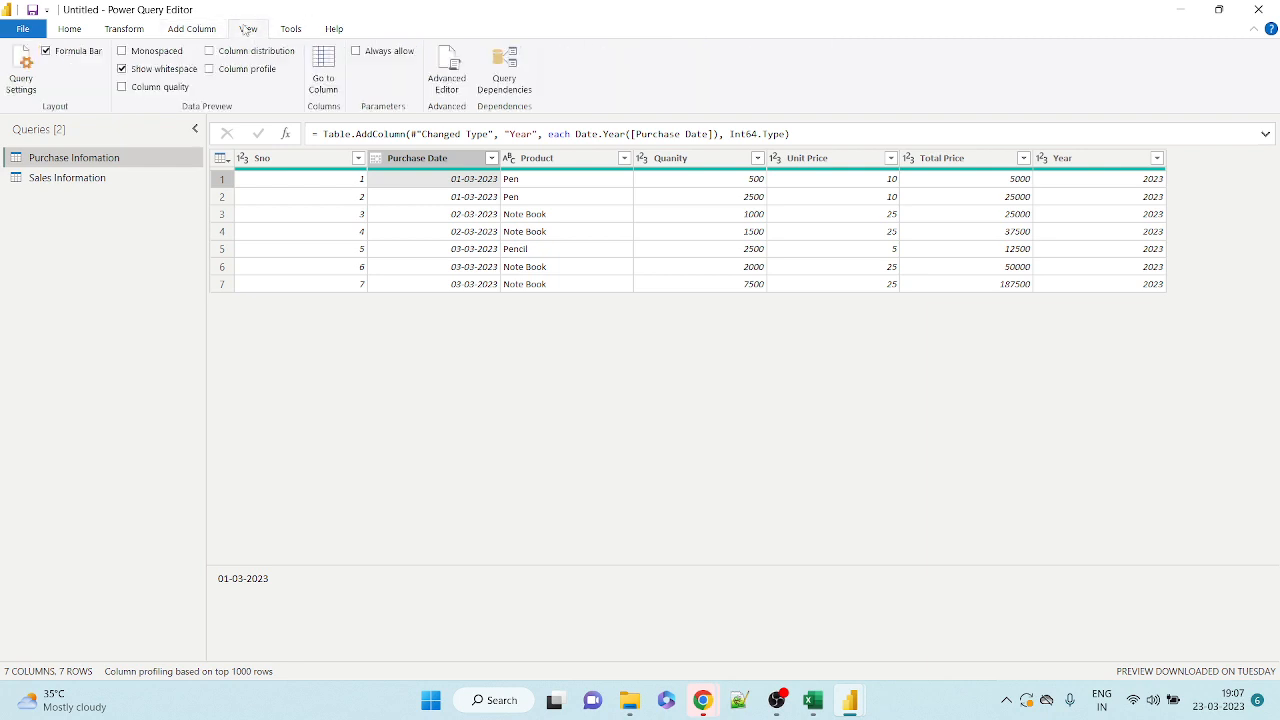
pyautogui.click(21, 72)
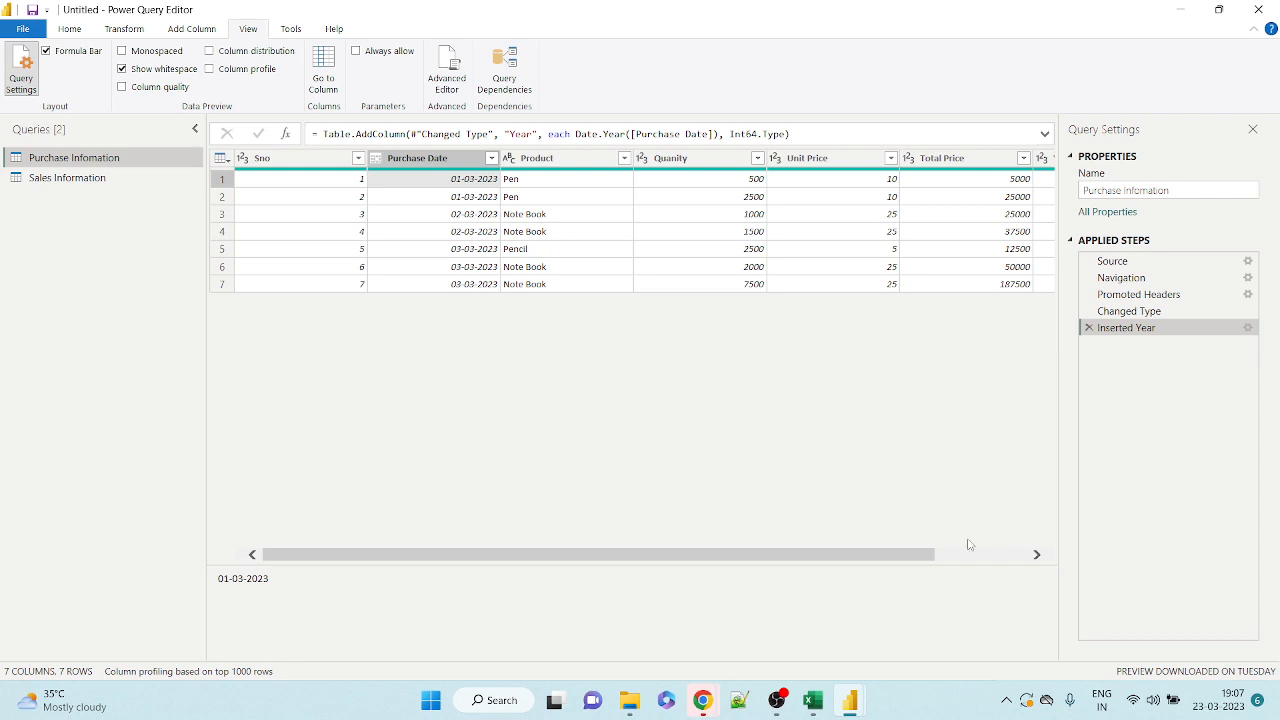
pyautogui.moveTo(920, 554); pyautogui.dragTo(1030, 568)
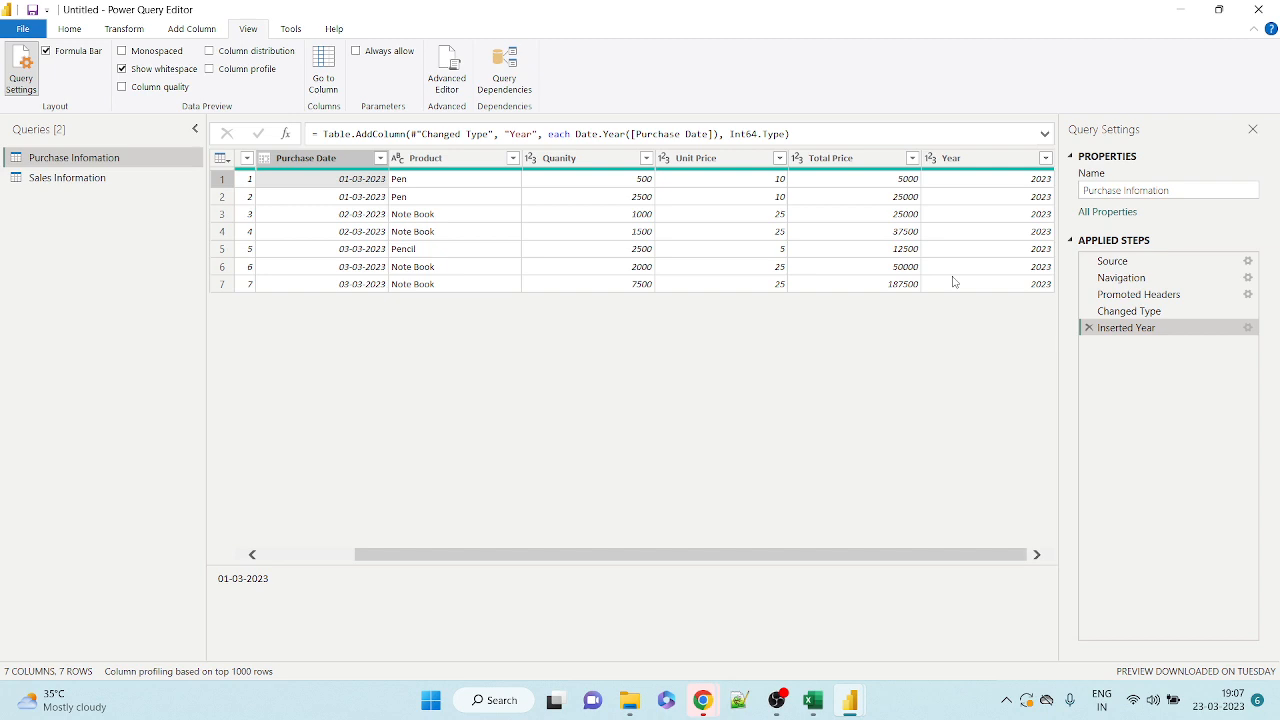
pyautogui.click(123, 31)
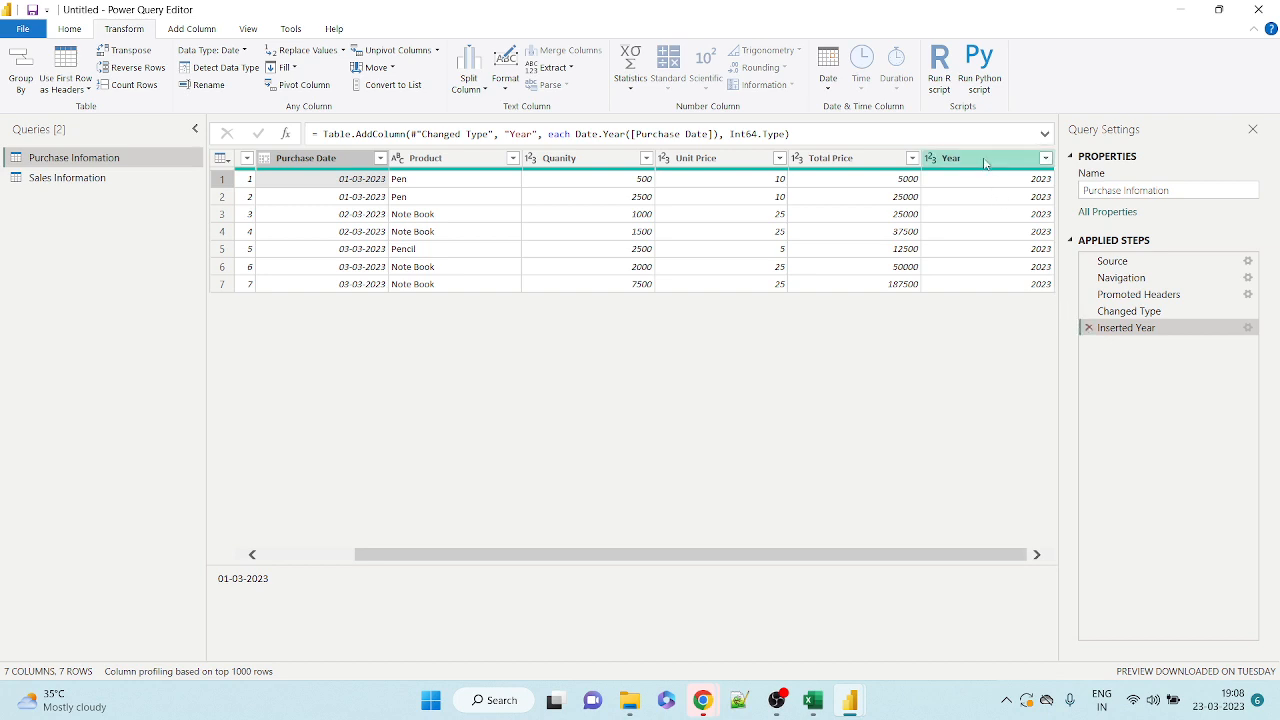
pyautogui.click(1088, 328)
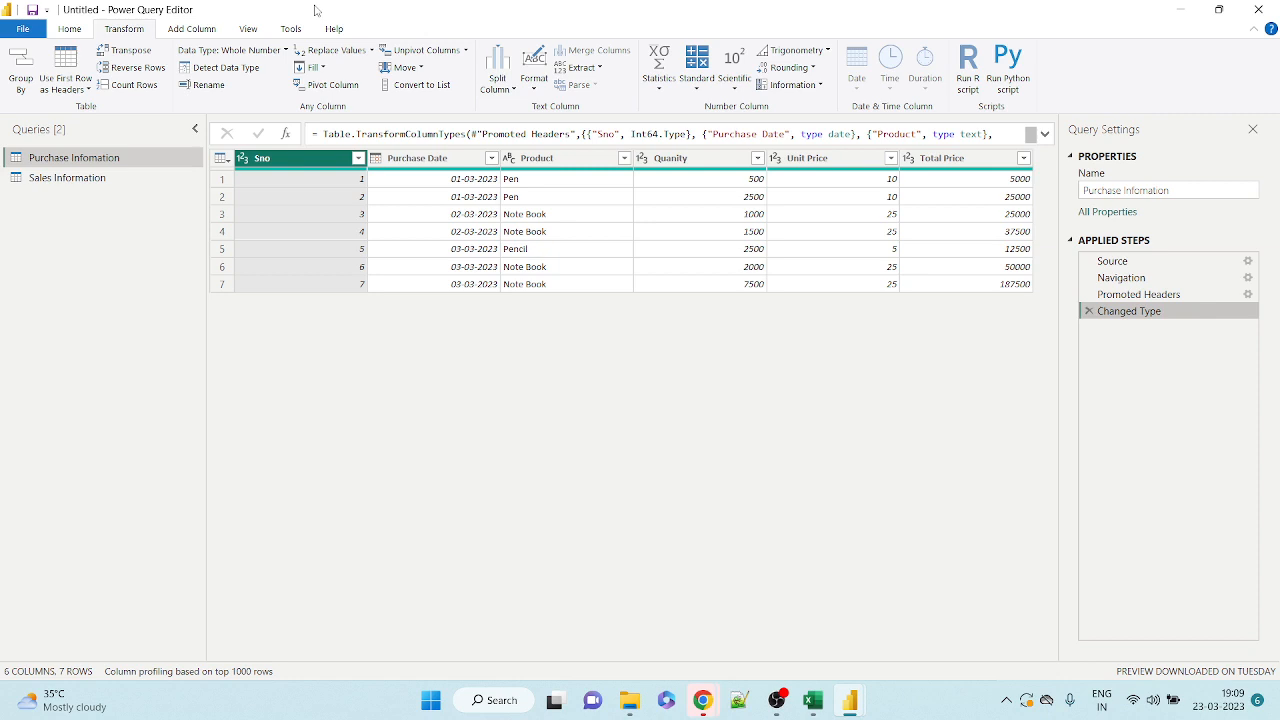
# Start a new column from examples using only the Purchase Date column as the selection.
pyautogui.click(192, 28)
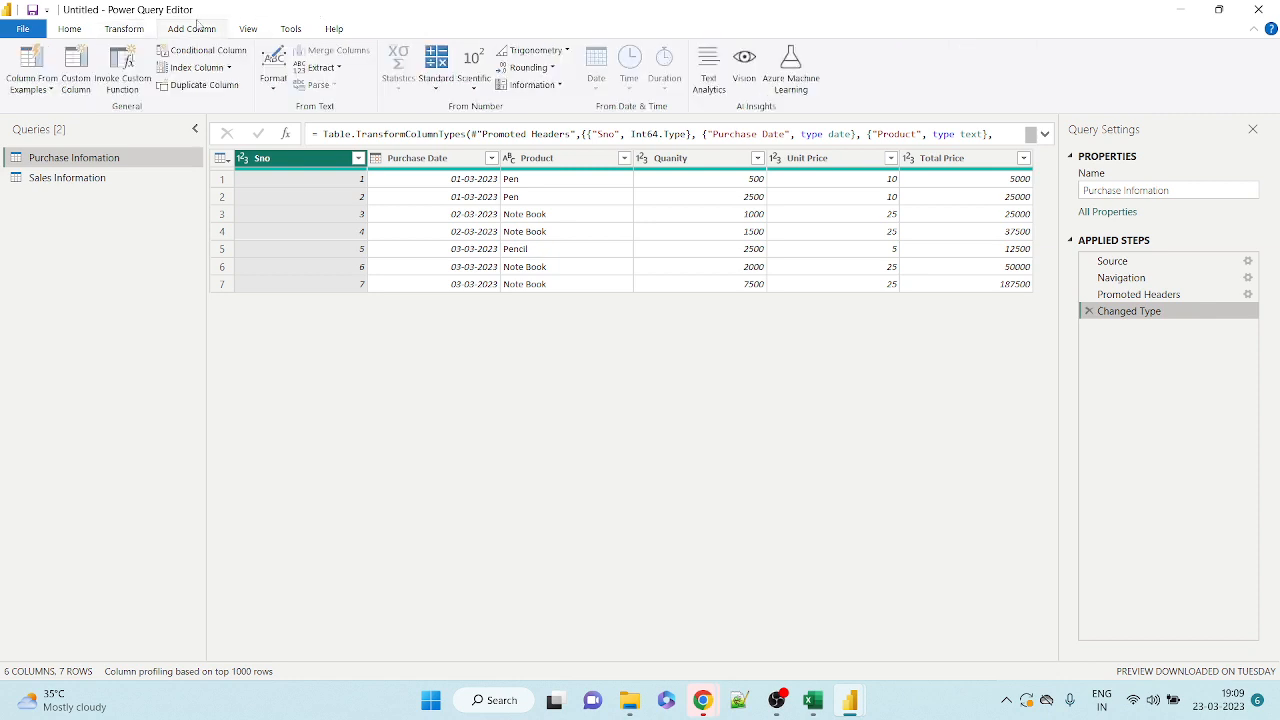
pyautogui.click(49, 89)
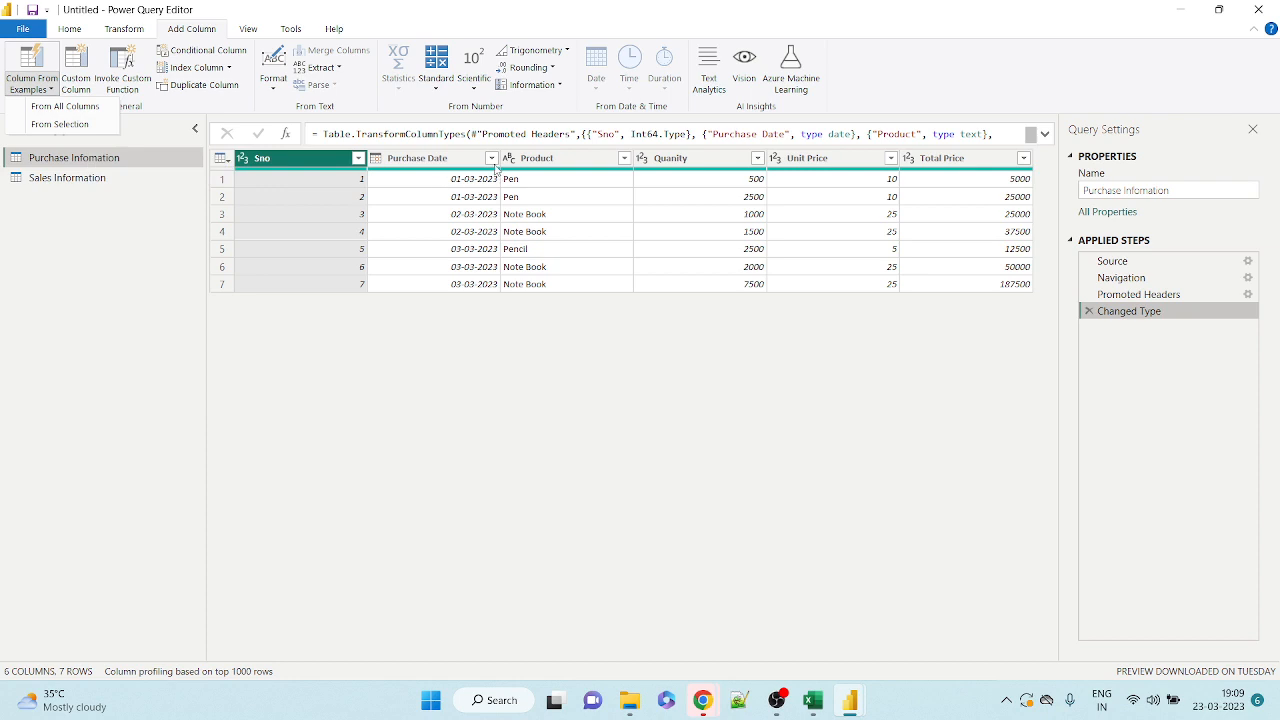
pyautogui.click(452, 160)
pyautogui.click(452, 160)
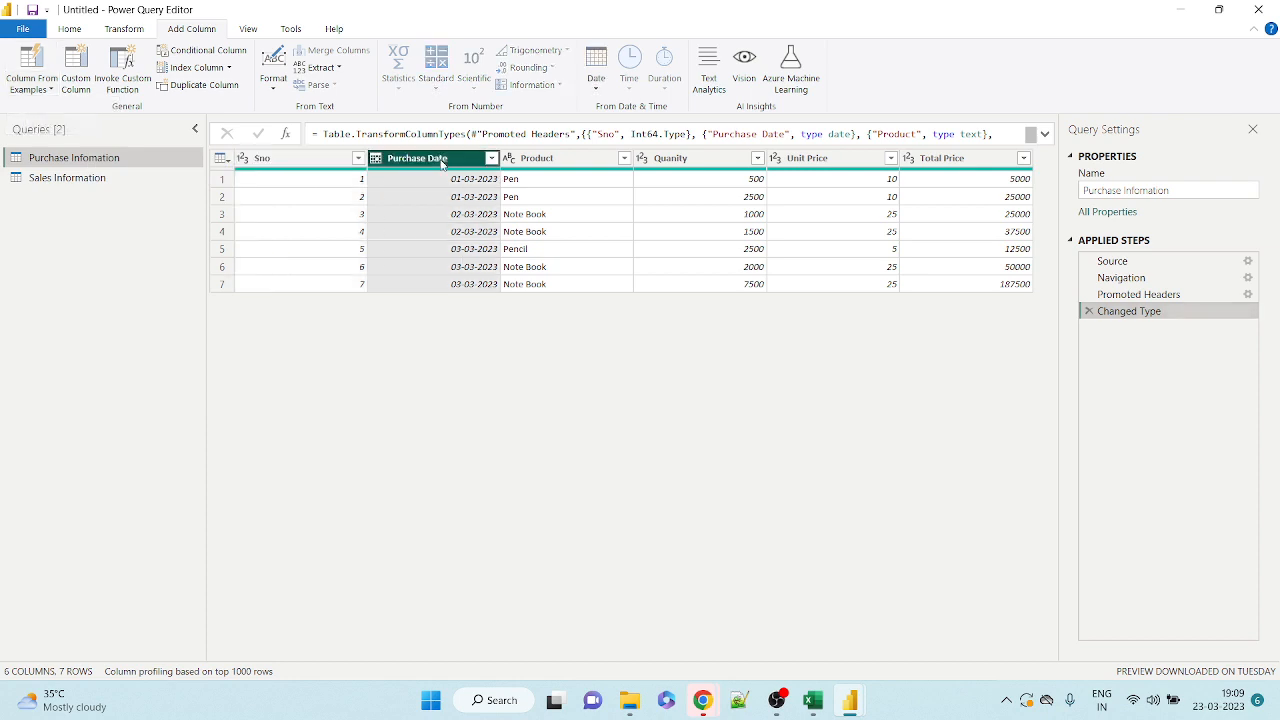
pyautogui.click(31, 88)
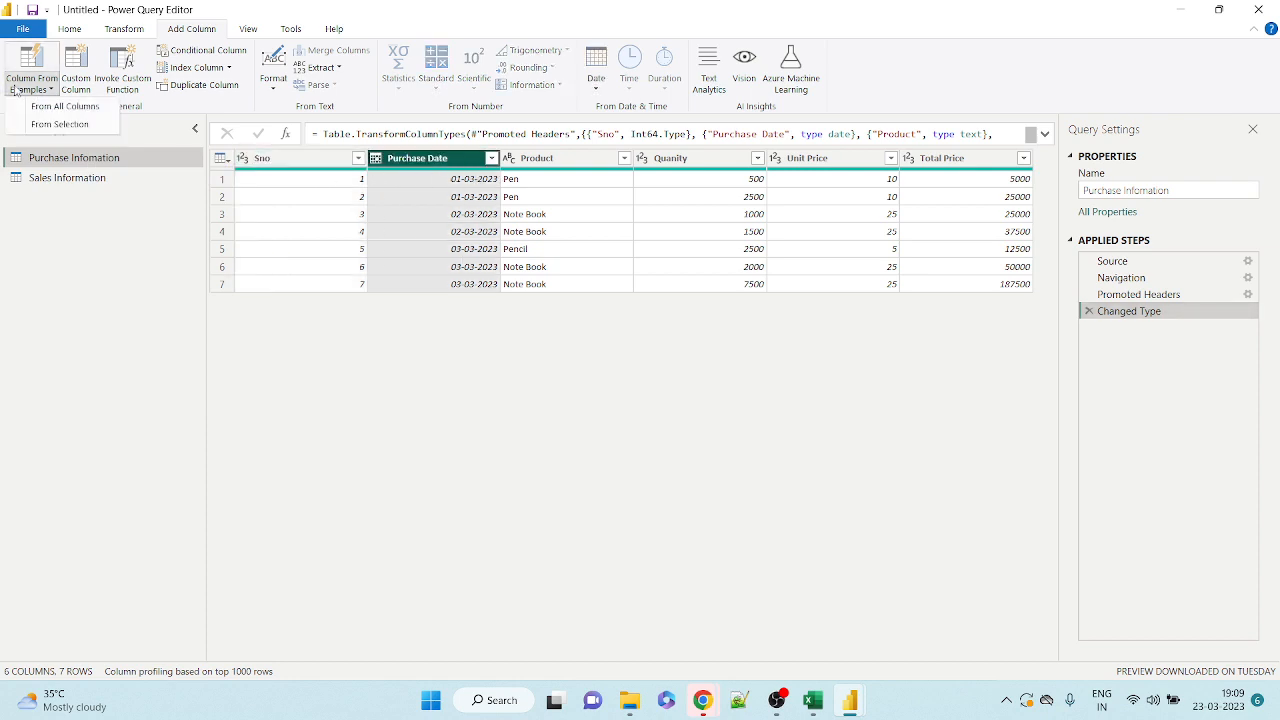
pyautogui.click(40, 125)
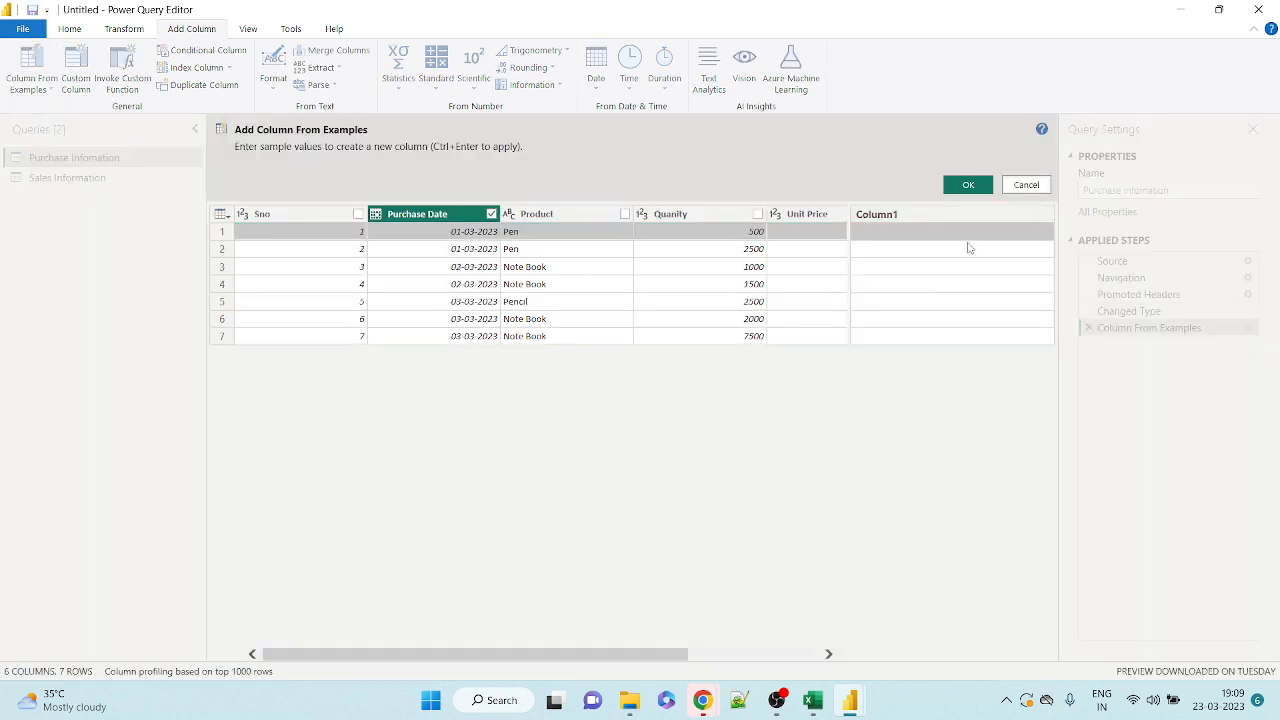
# Open the suggested values for the new column's first row and look through the available Purchase Date derivations.
pyautogui.doubleClick(895, 237)
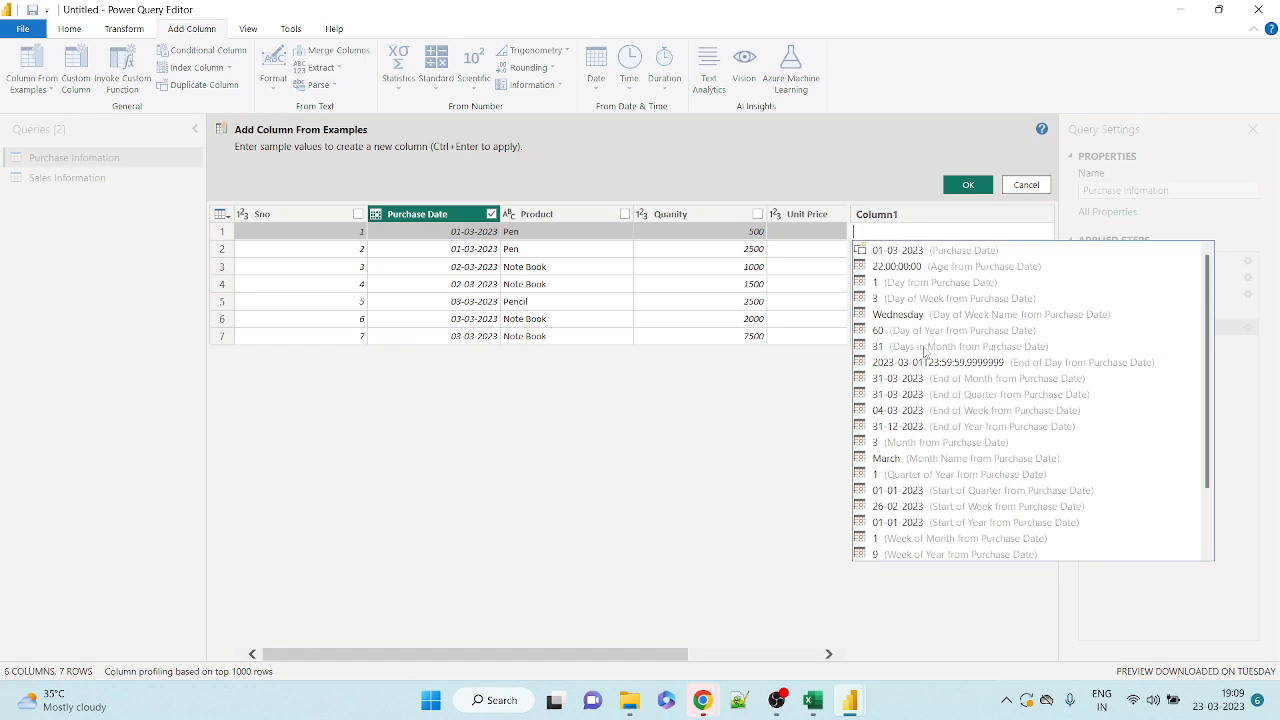
pyautogui.scroll(-2, 1010, 476)
pyautogui.scroll(2, 1049, 481)
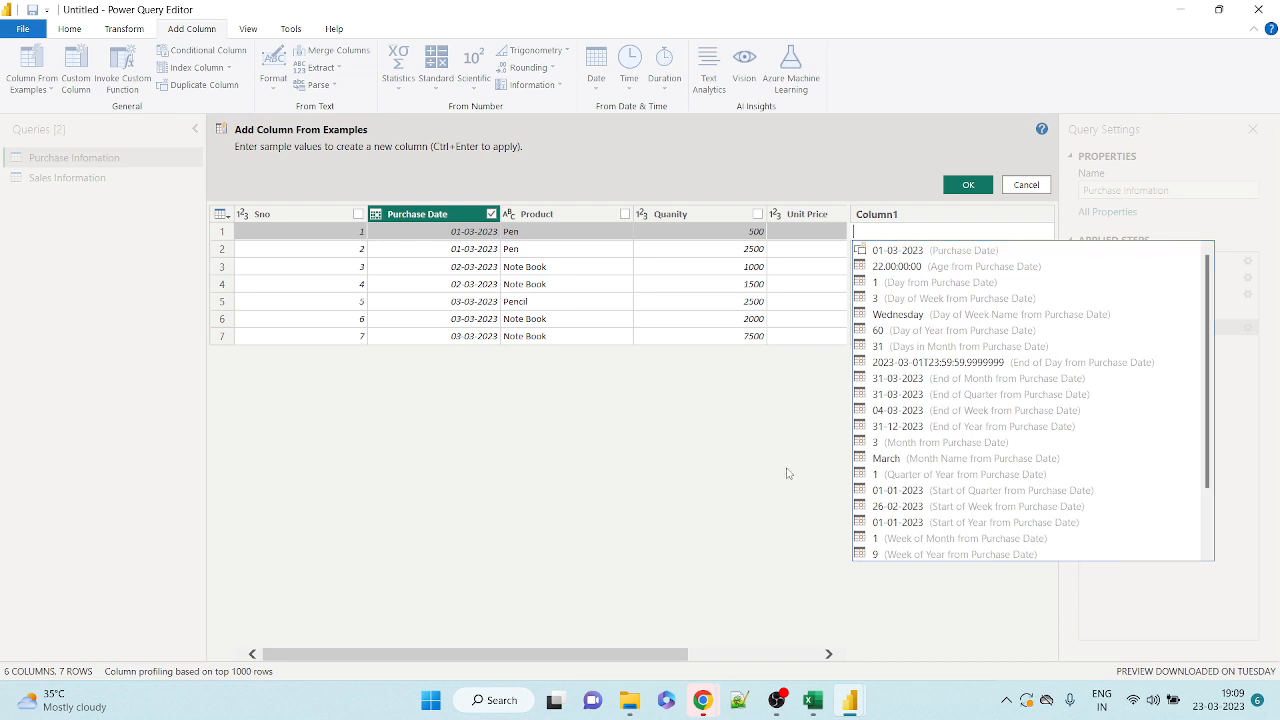
pyautogui.scroll(-5, 1017, 350)
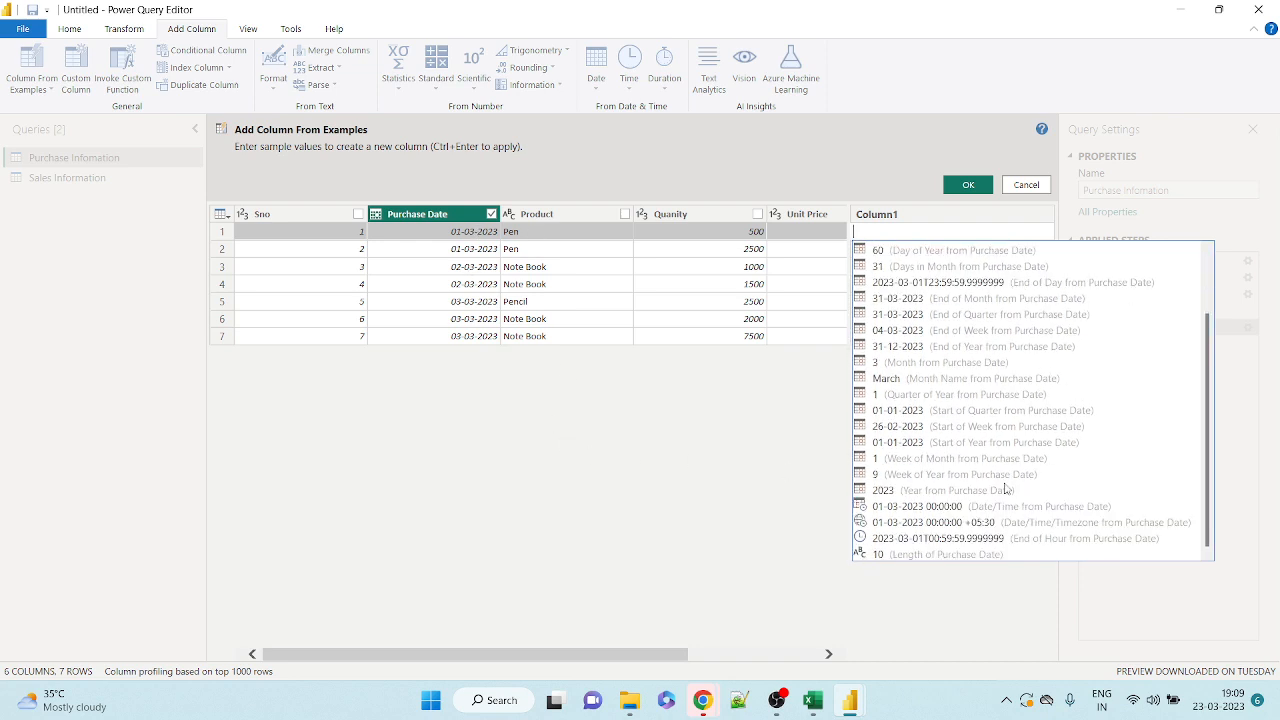
pyautogui.scroll(5, 1005, 480)
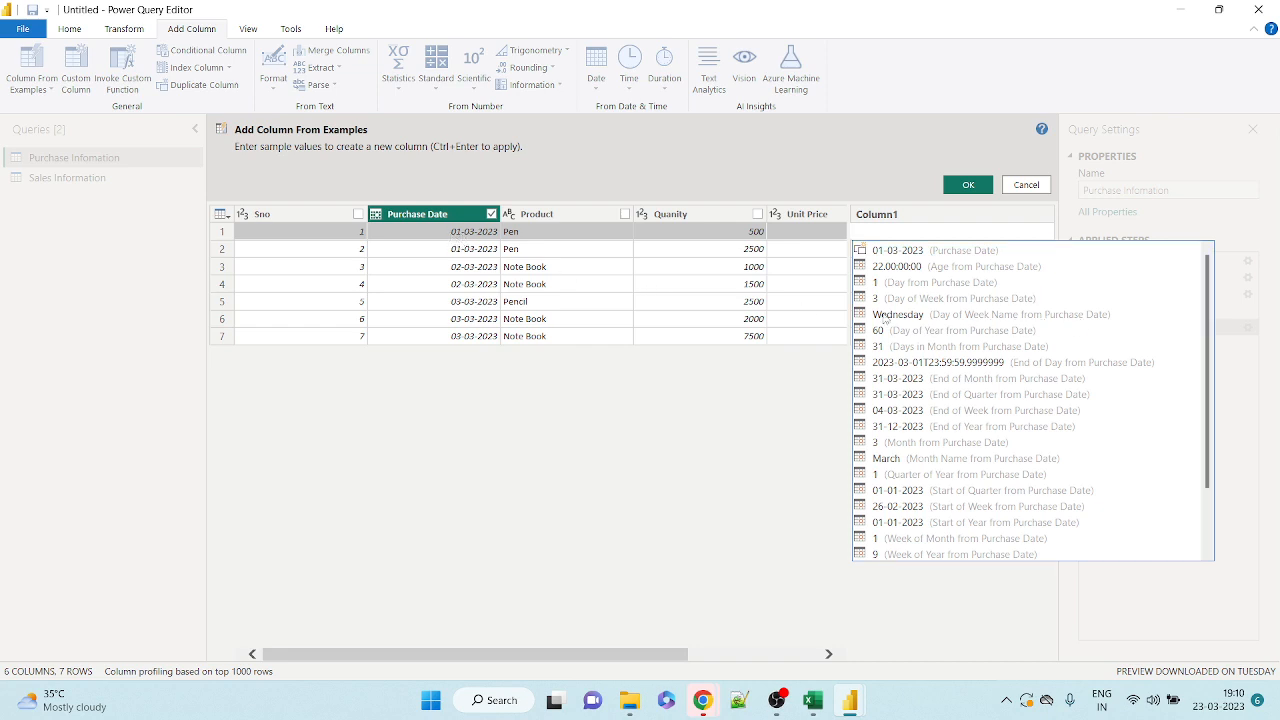
# Check the weekday of 1 March 2023 in the Windows calendar, then return to the column from examples.
pyautogui.click(1214, 710)
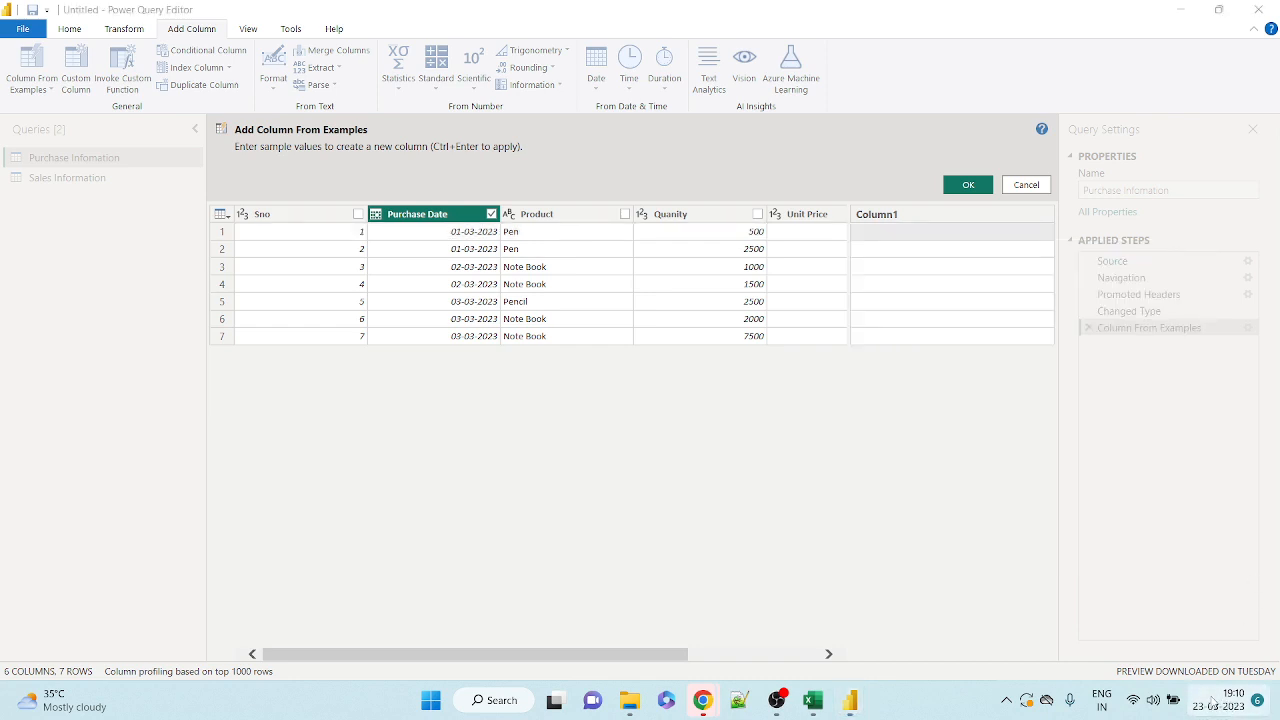
pyautogui.click(1215, 702)
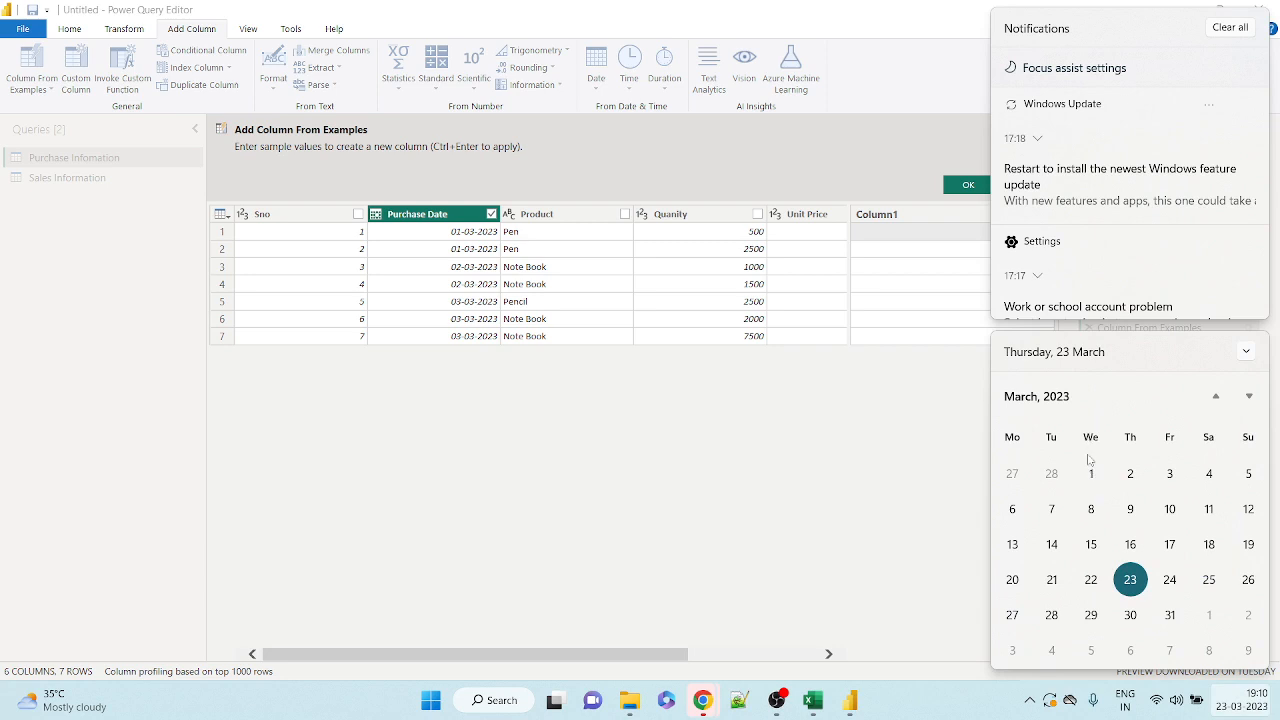
pyautogui.click(947, 479)
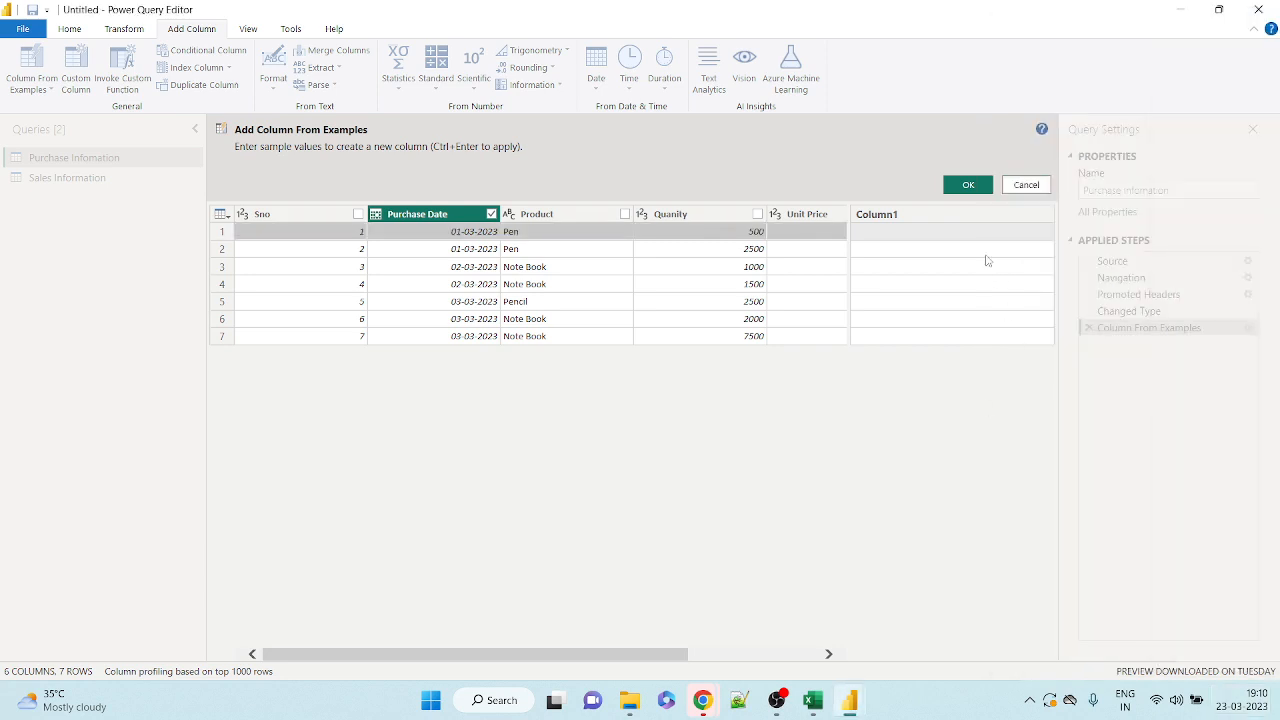
# Base the new column on the day of week name suggested from Purchase Date, and add it to the purchase query.
pyautogui.click(890, 231)
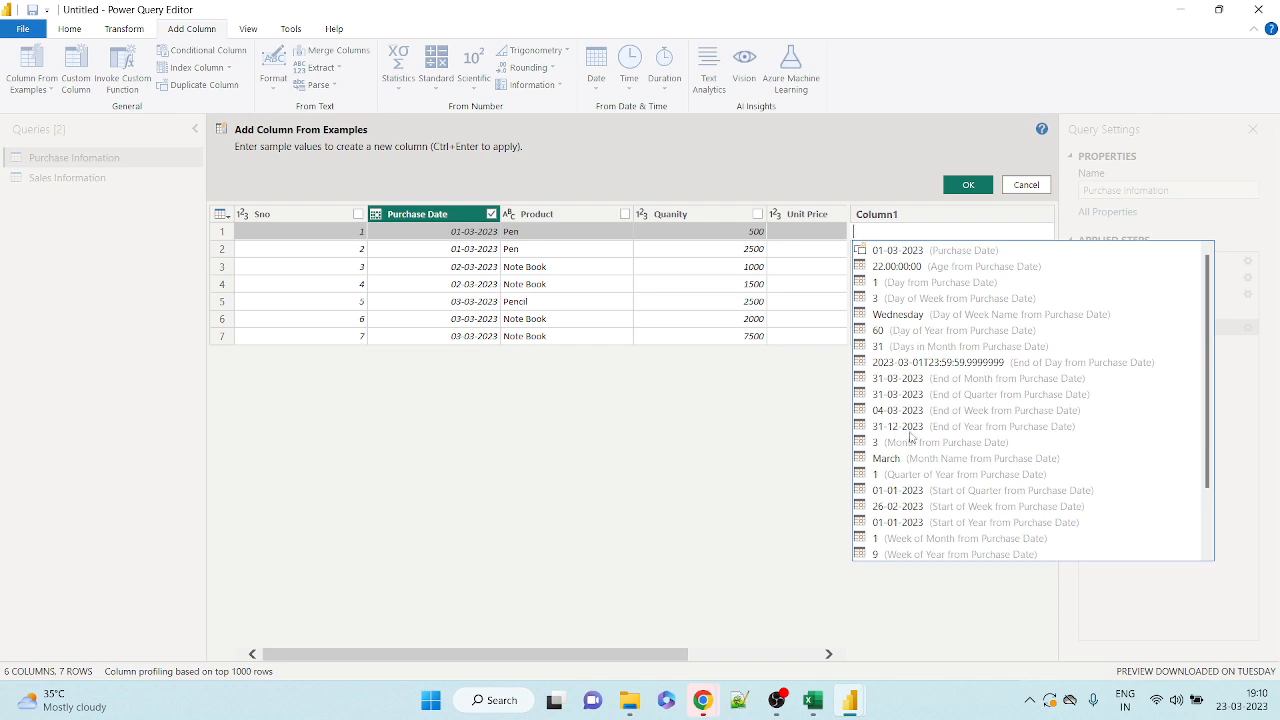
pyautogui.scroll(-2, 926, 415)
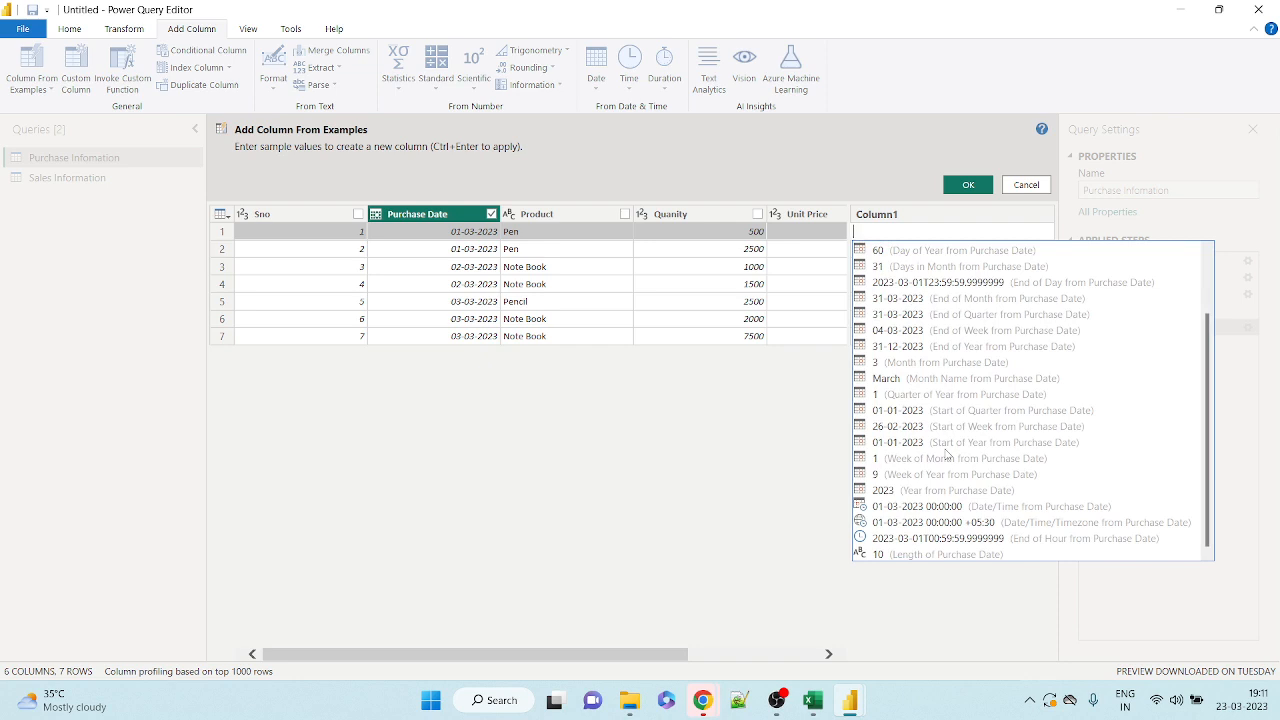
pyautogui.scroll(2, 946, 447)
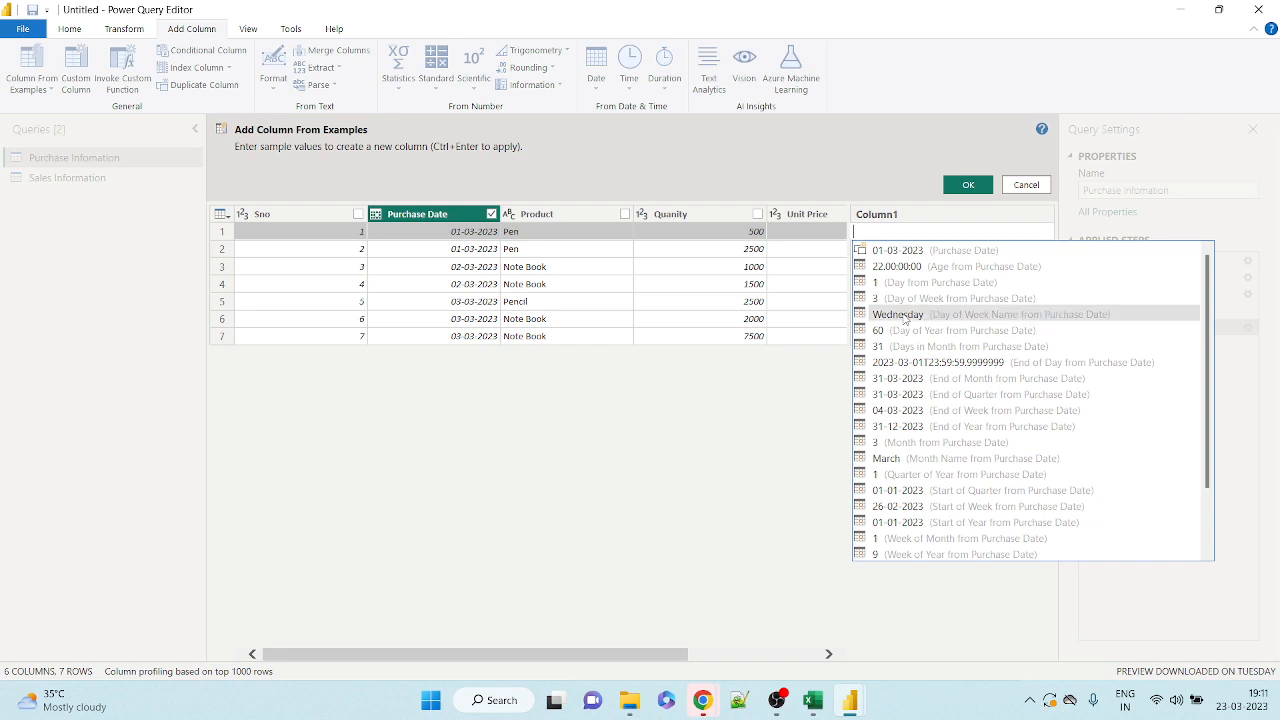
pyautogui.click(905, 318)
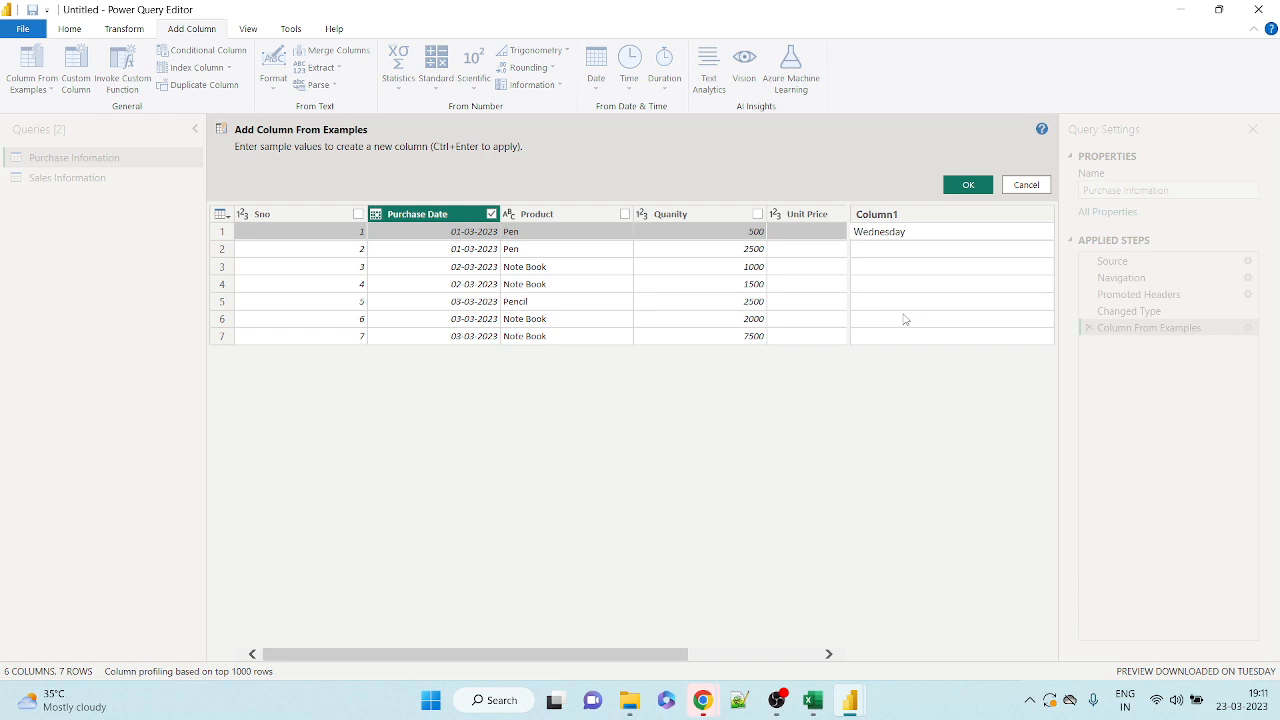
pyautogui.press('Return')
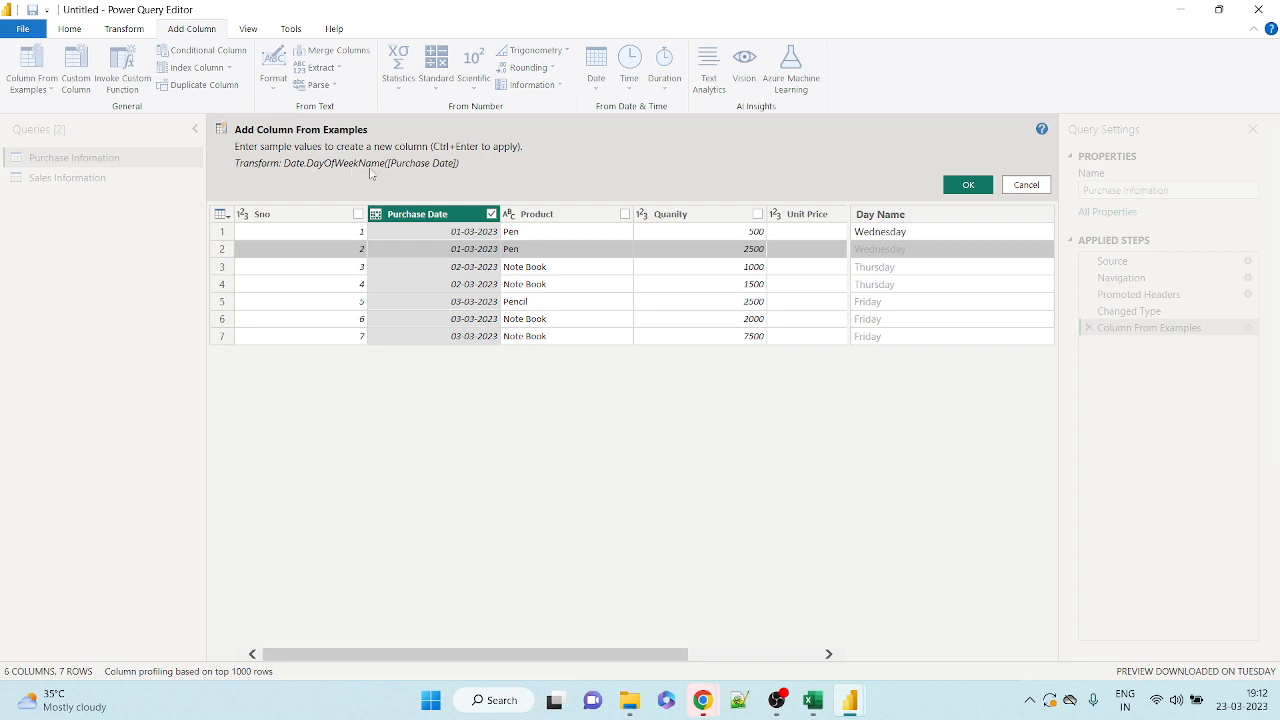
pyautogui.click(966, 185)
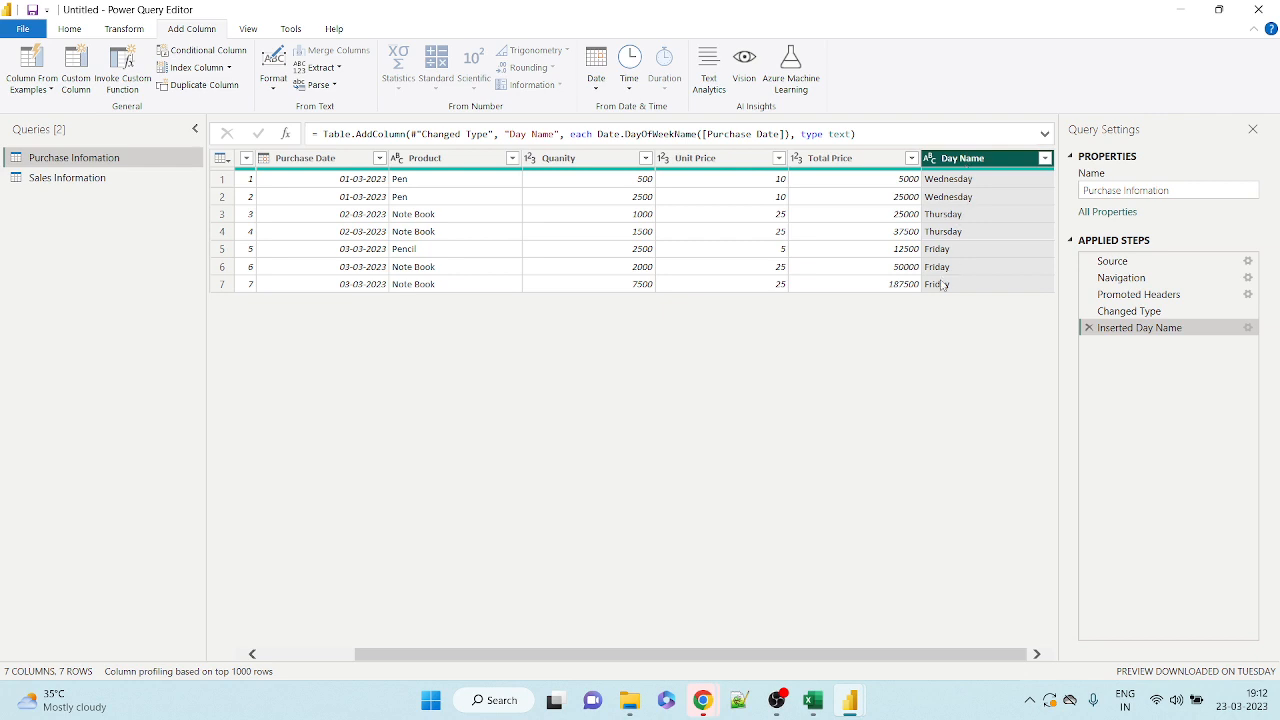
pyautogui.click(945, 216)
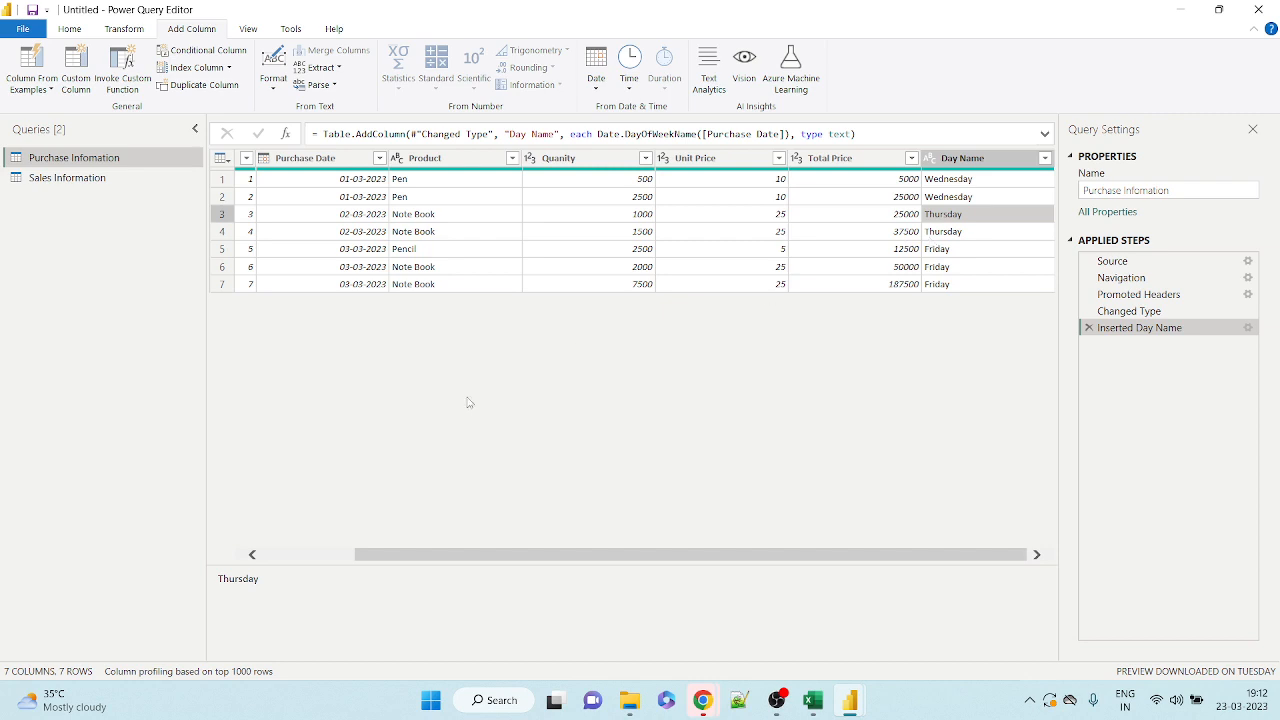
pyautogui.click(302, 555)
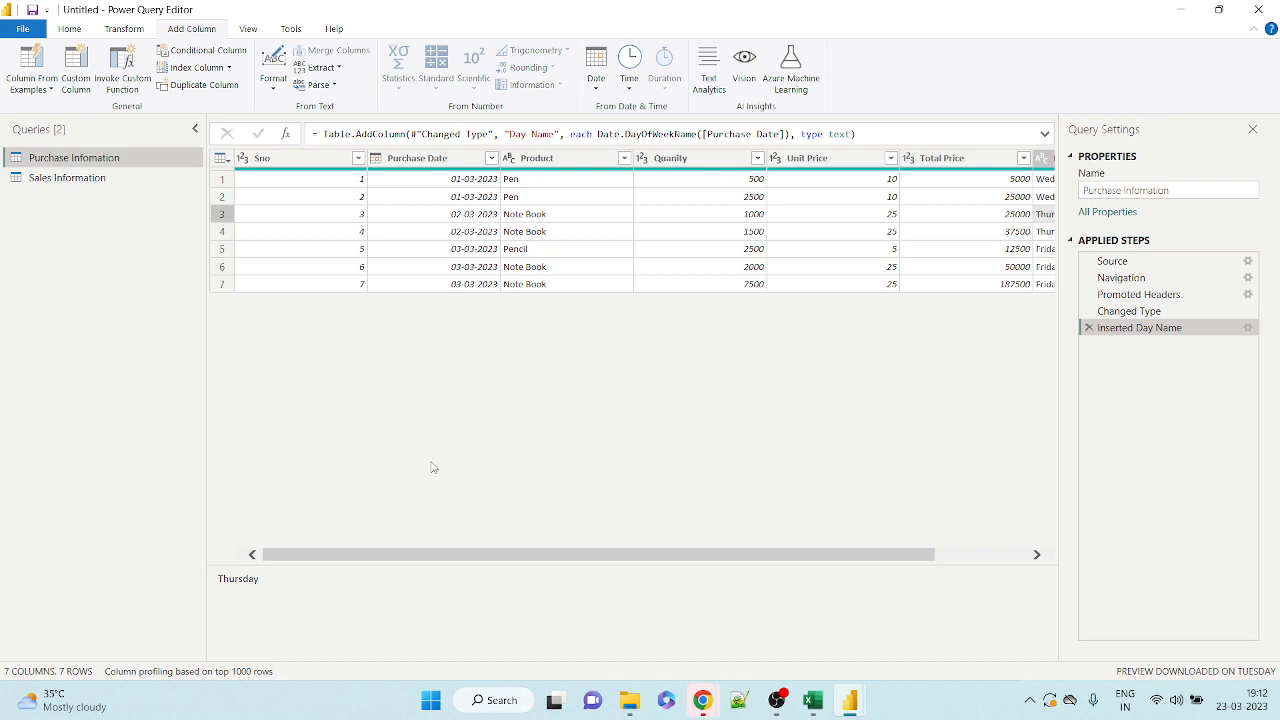
# Open the Sales Information query and inspect its data at the Promoted Headers and Navigation steps.
pyautogui.click(68, 179)
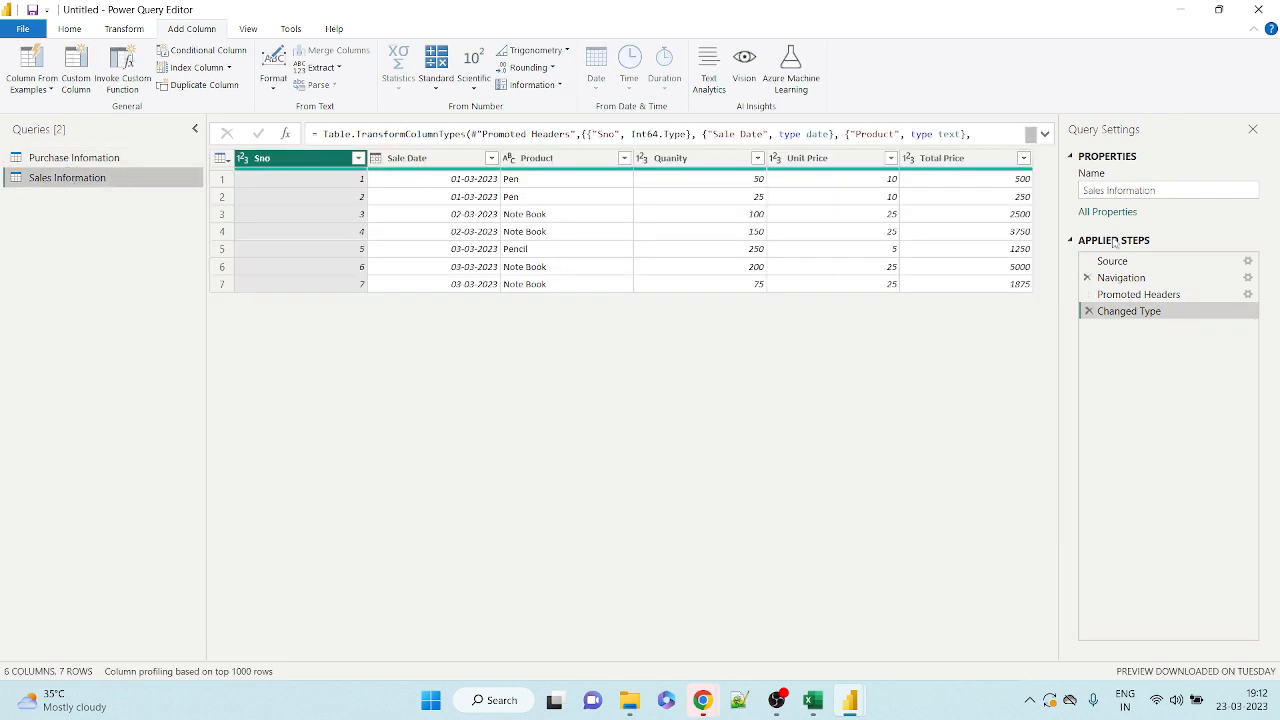
pyautogui.moveTo(1139, 294); pyautogui.dragTo(1143, 304)
pyautogui.click(1140, 299)
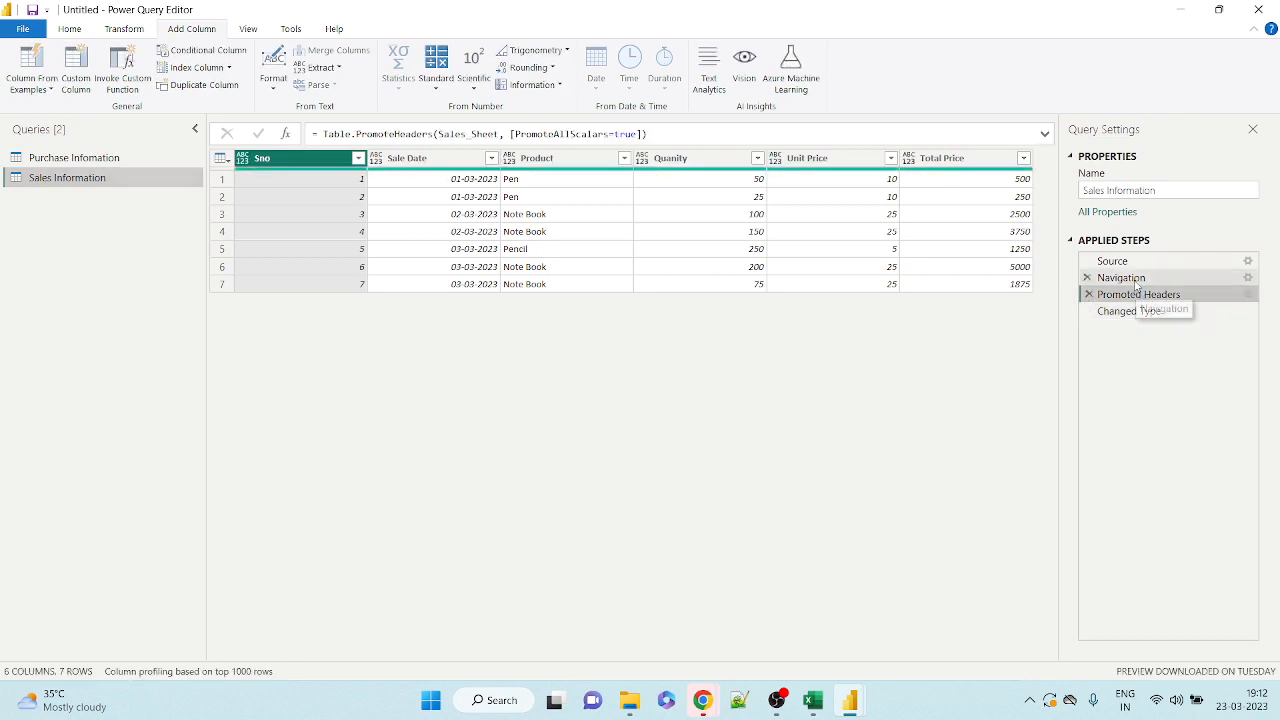
pyautogui.click(1136, 282)
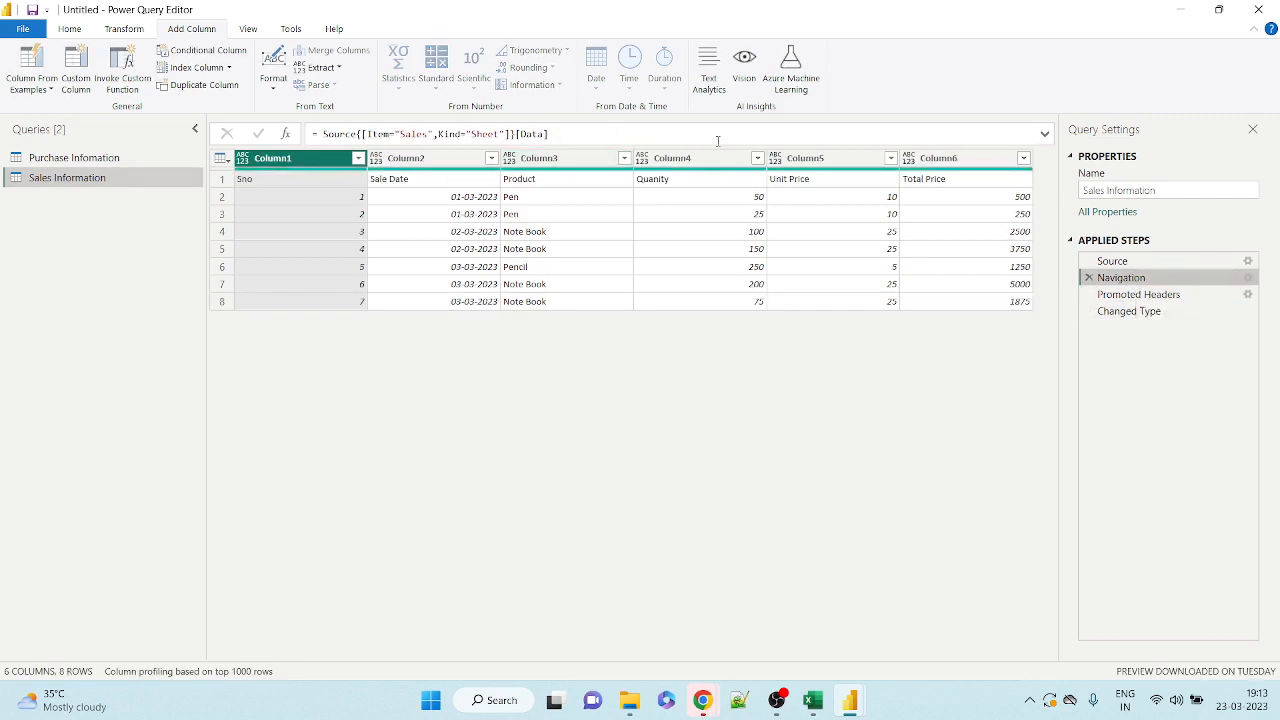
# Open and close the Advanced Editor for Sales Information, and hide and restore the formula bar.
pyautogui.click(249, 31)
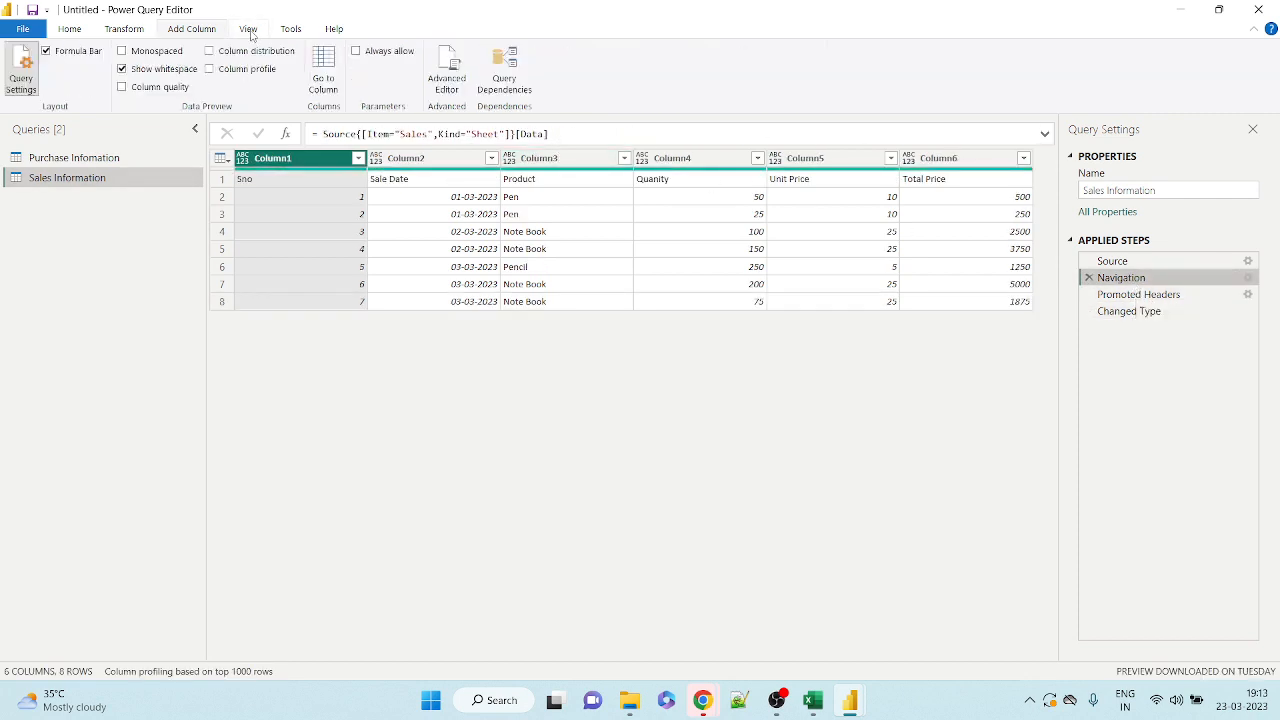
pyautogui.click(447, 72)
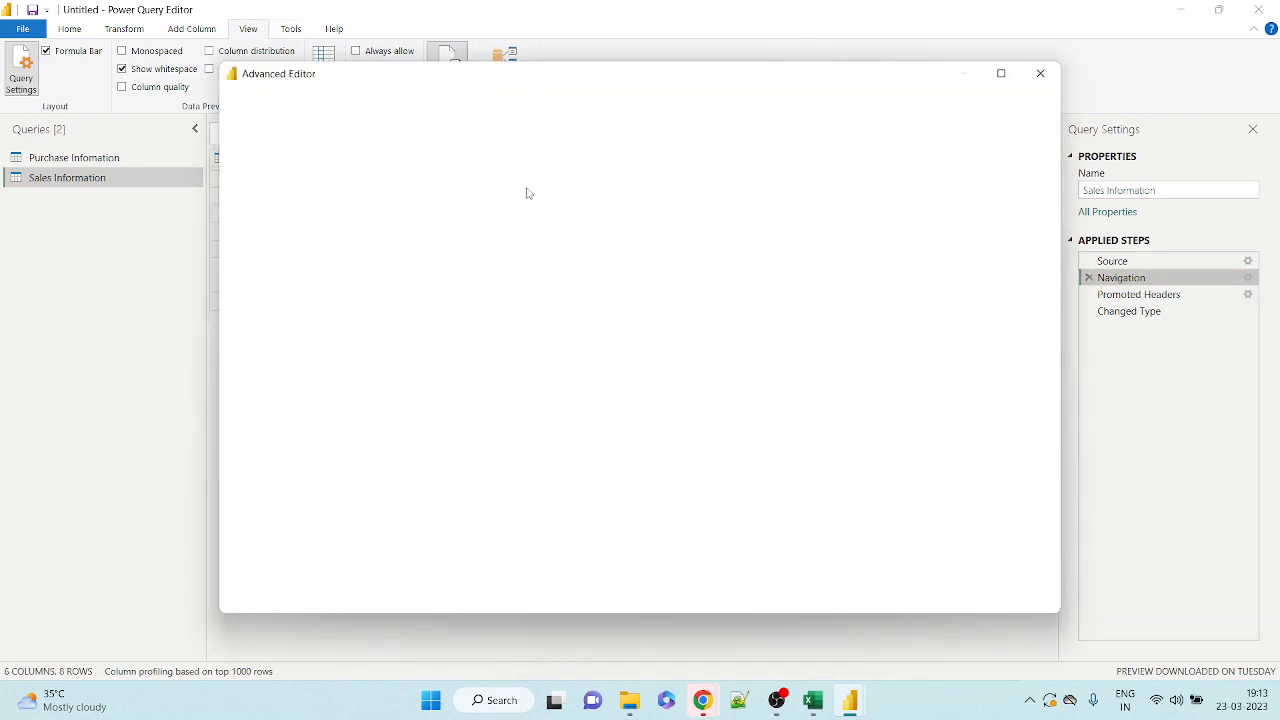
pyautogui.click(1040, 73)
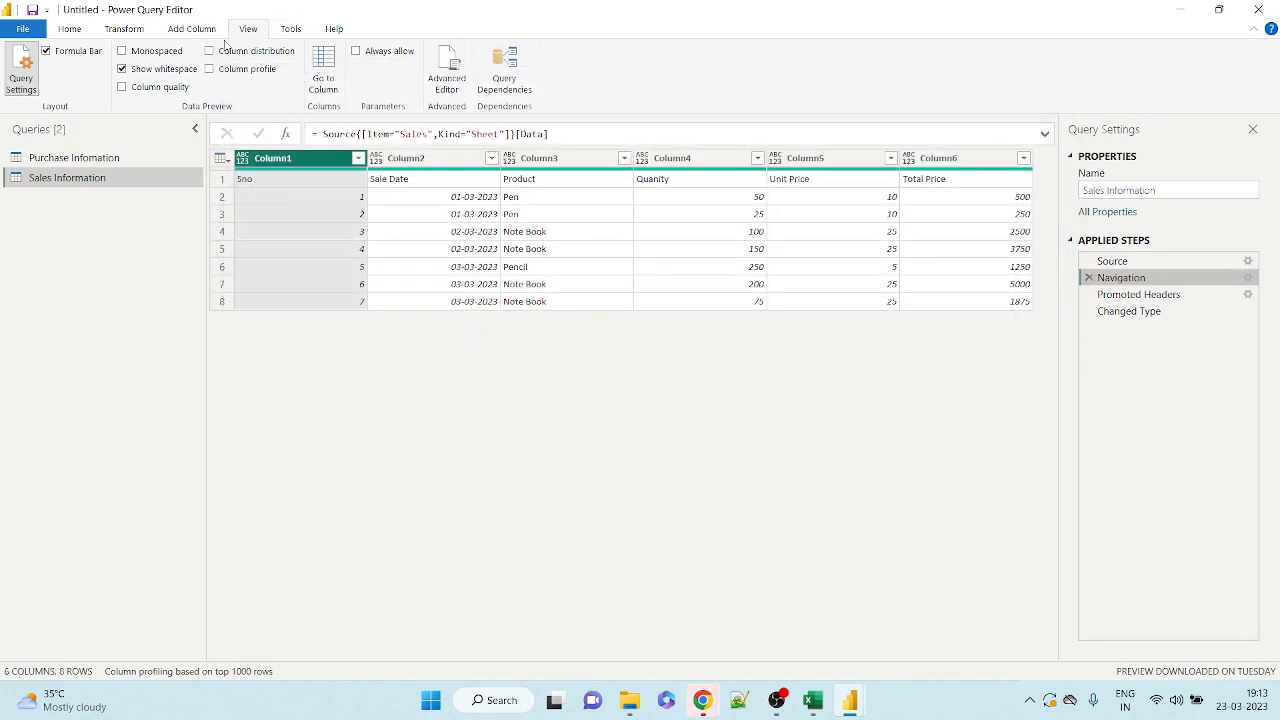
pyautogui.click(77, 55)
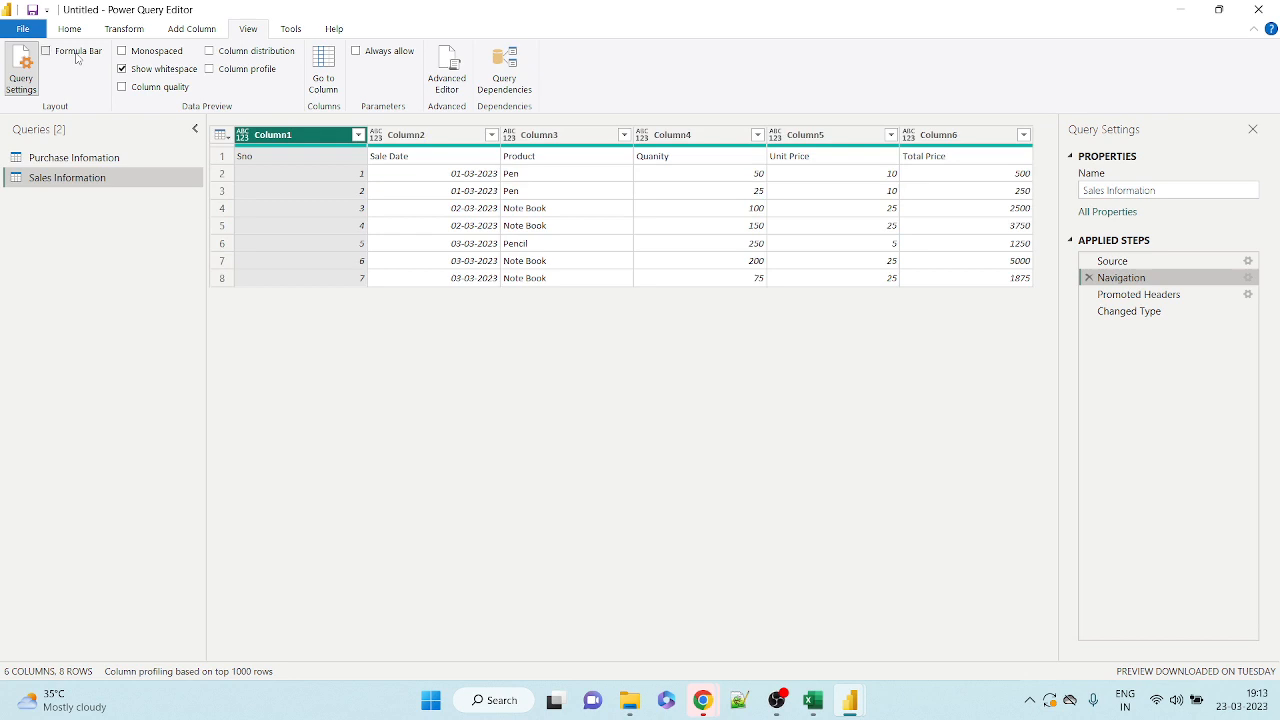
pyautogui.click(77, 55)
pyautogui.click(188, 30)
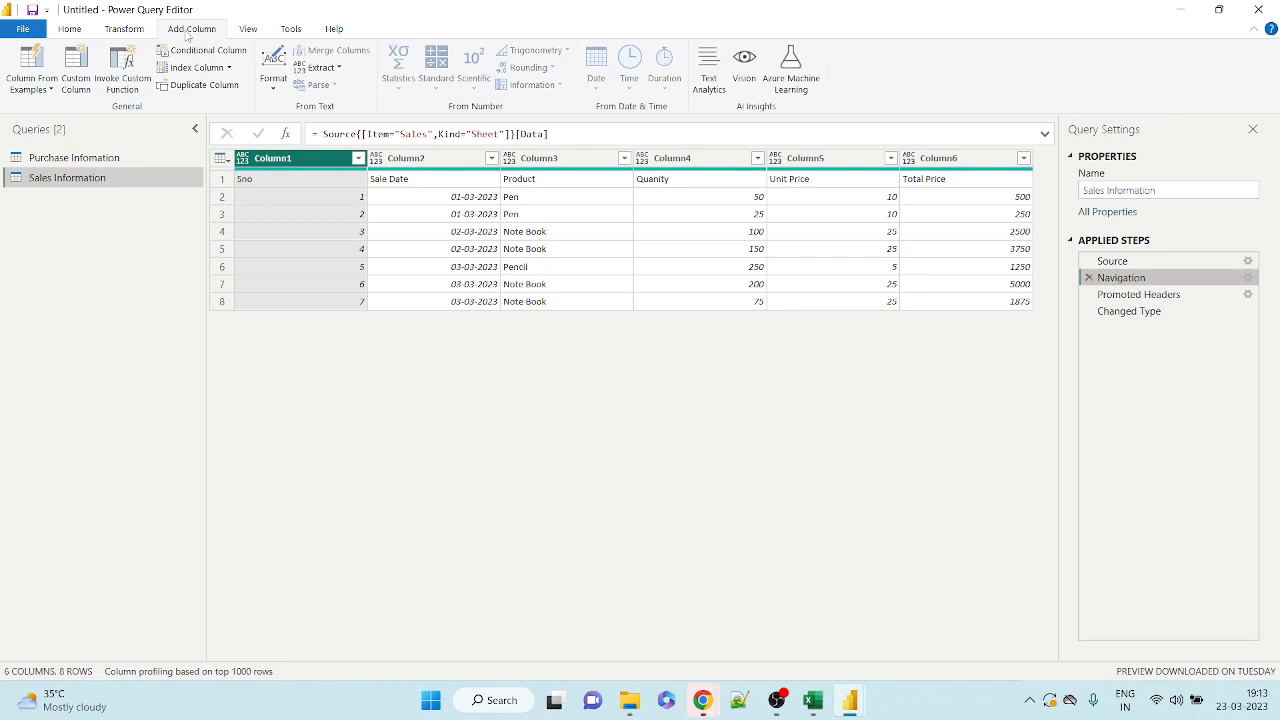
pyautogui.click(114, 30)
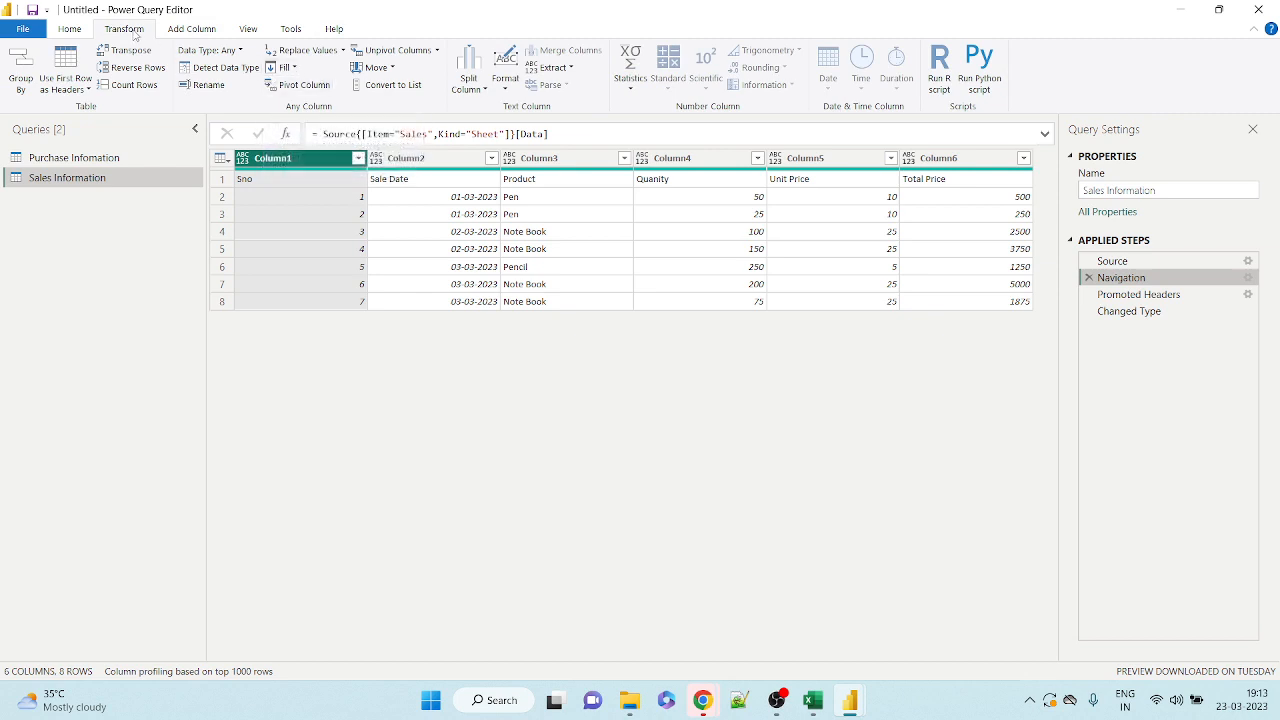
pyautogui.click(195, 32)
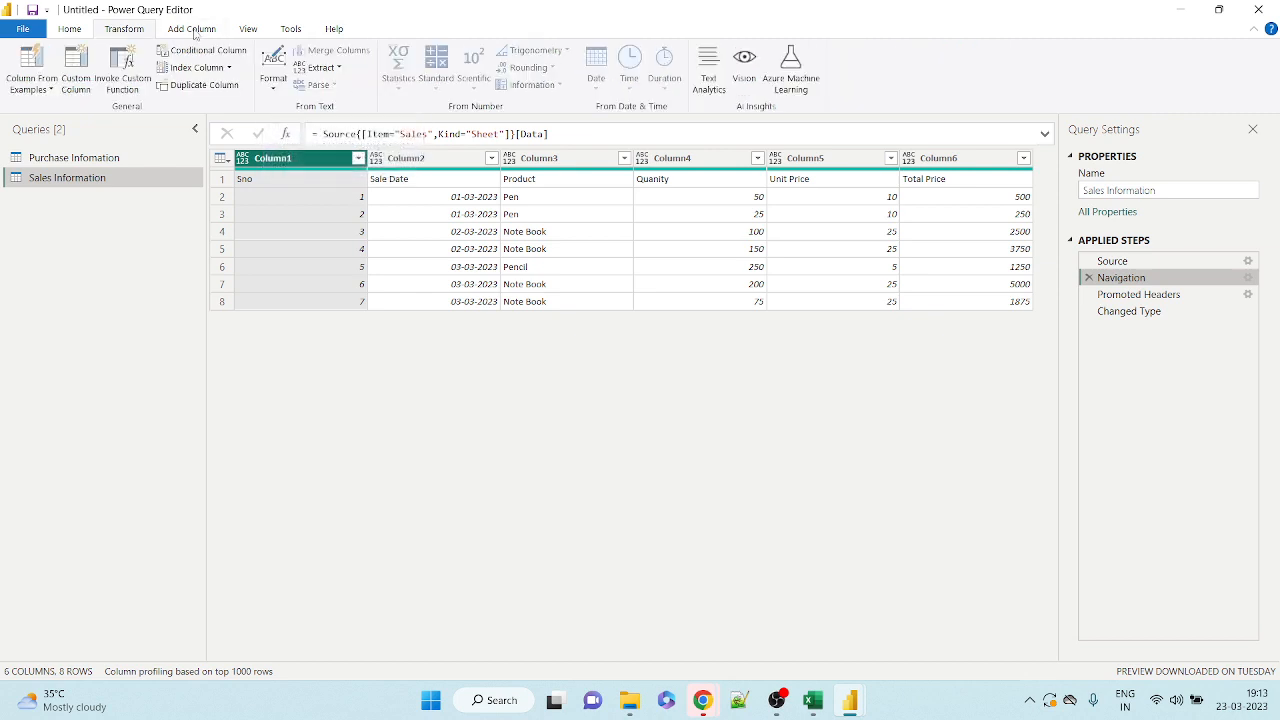
pyautogui.click(46, 89)
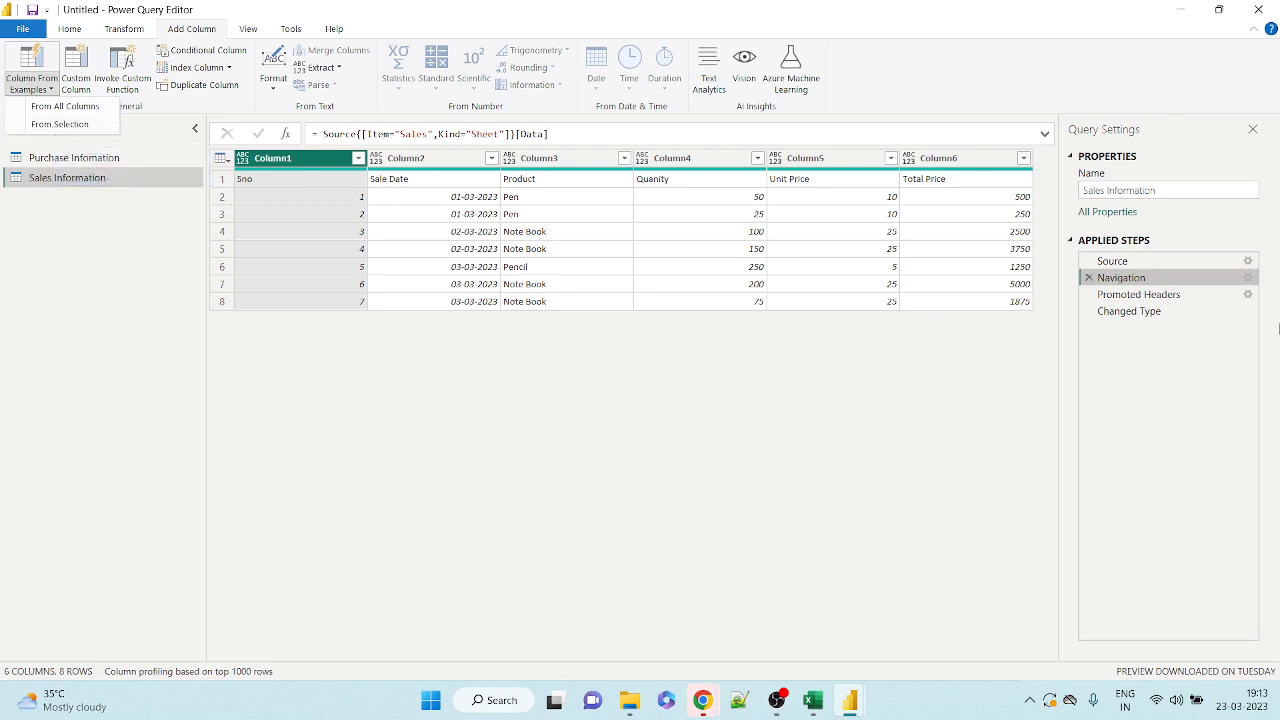
pyautogui.click(1137, 313)
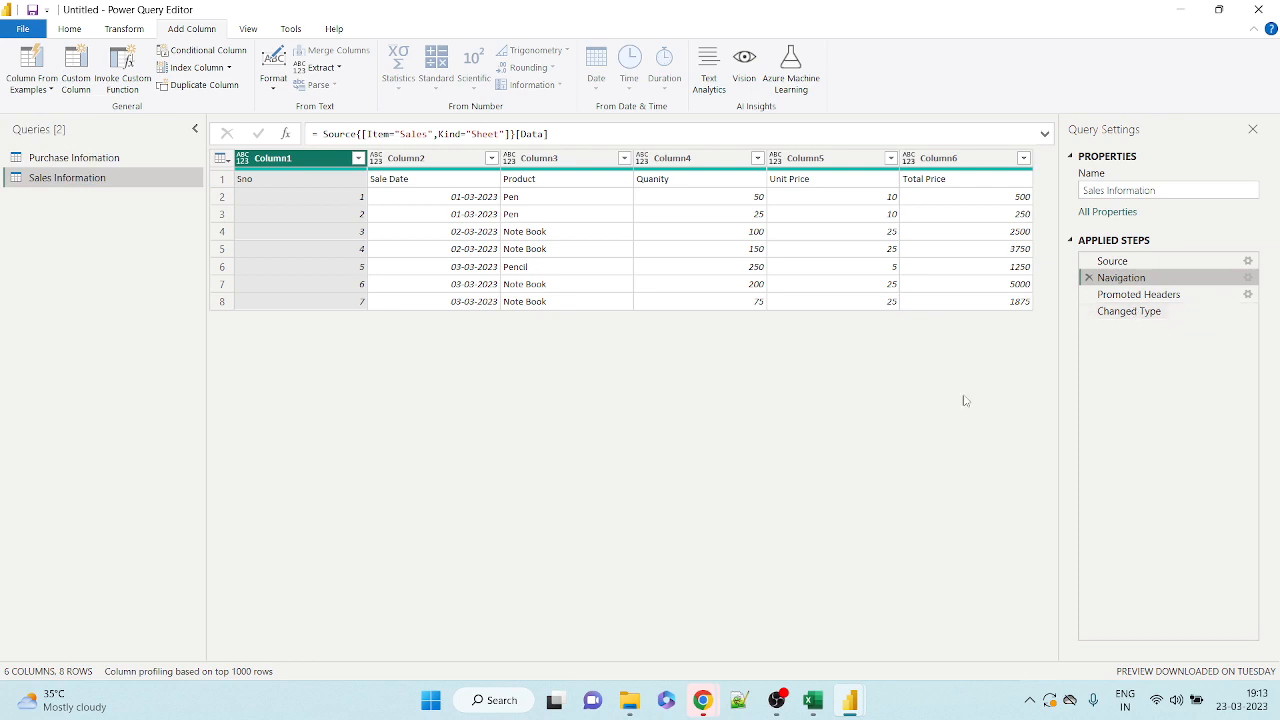
# Select the Changed Type step of Sales Information and check the available column profiling scope options.
pyautogui.click(1118, 314)
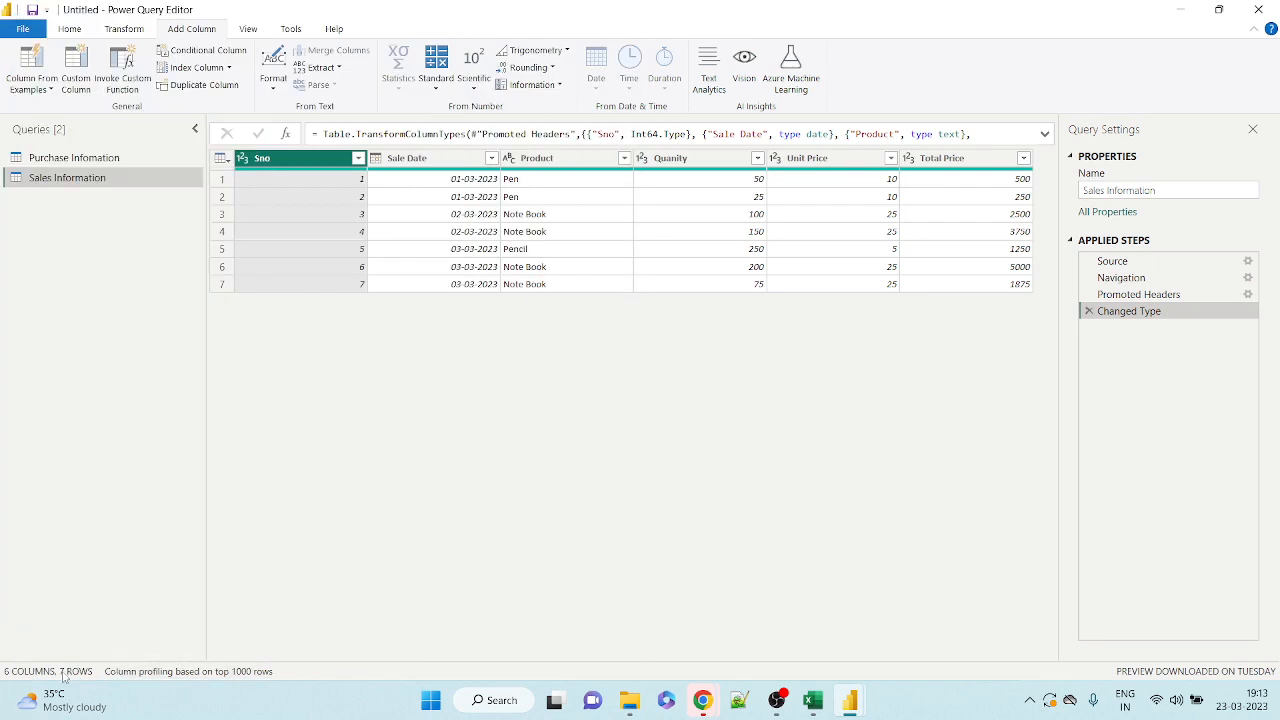
pyautogui.click(192, 672)
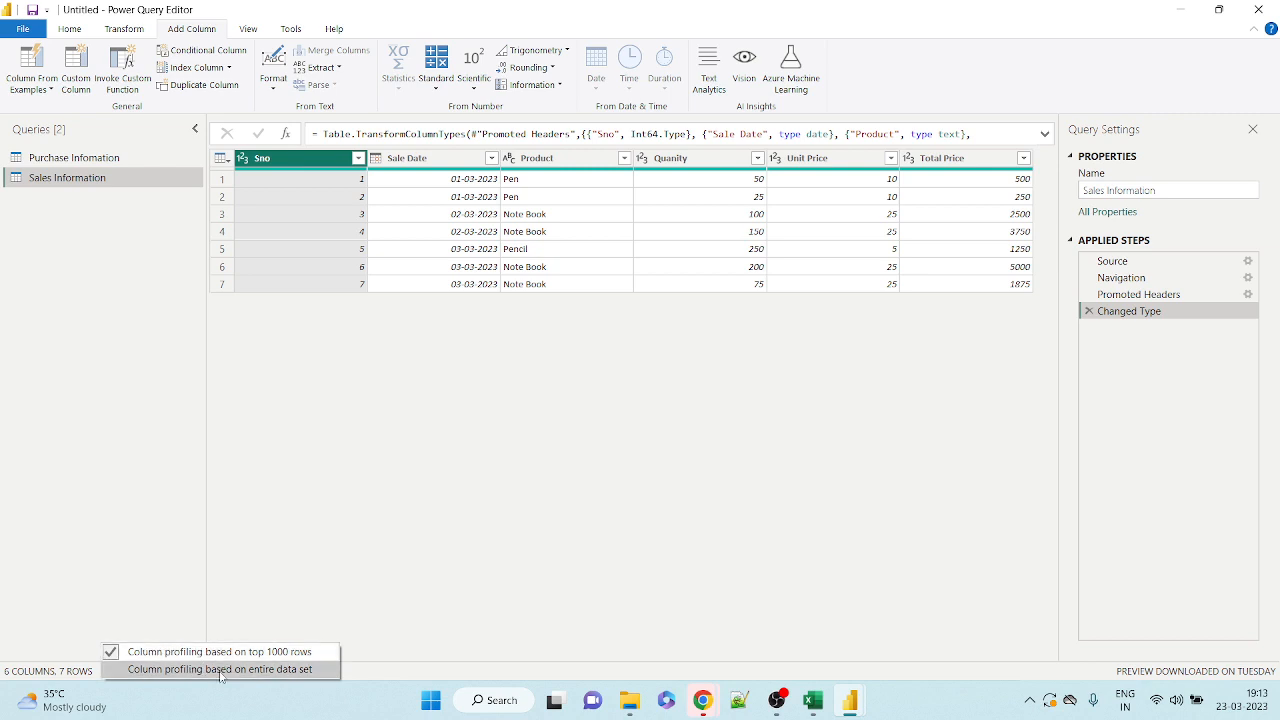
pyautogui.click(321, 548)
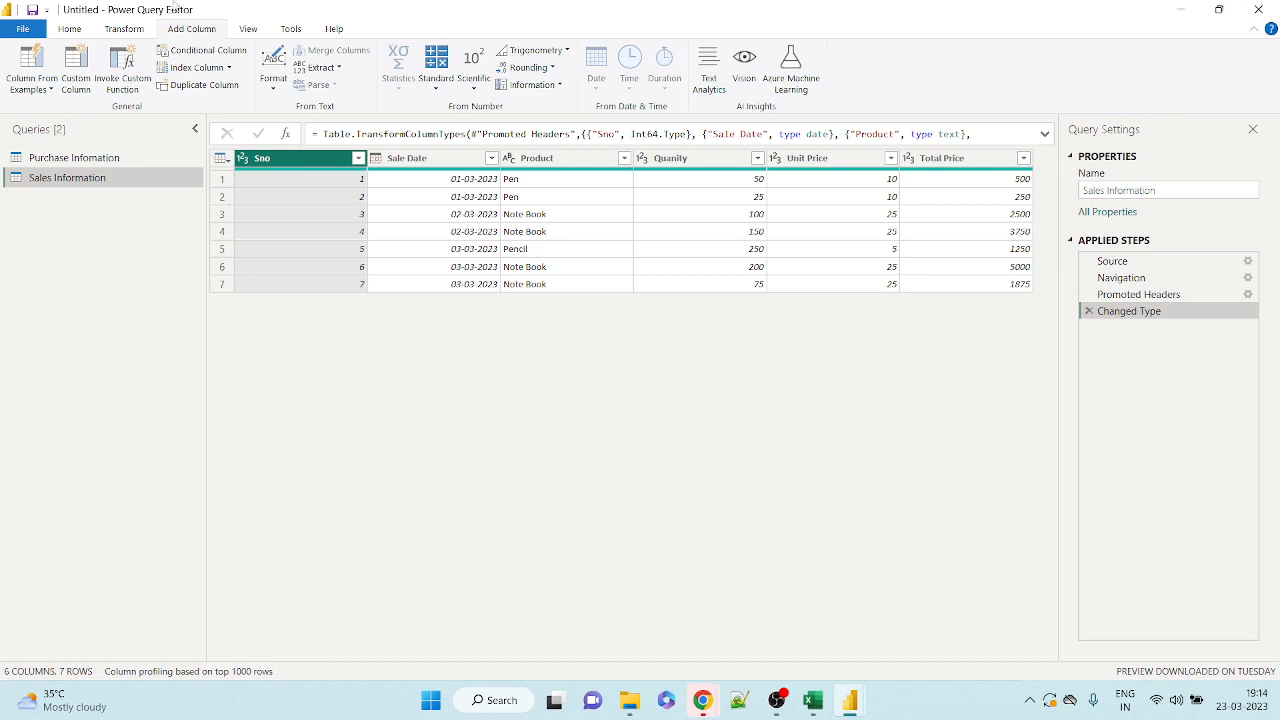
# Compare the sales data at the Navigation, Promoted Headers and Changed Type steps.
pyautogui.click(1121, 278)
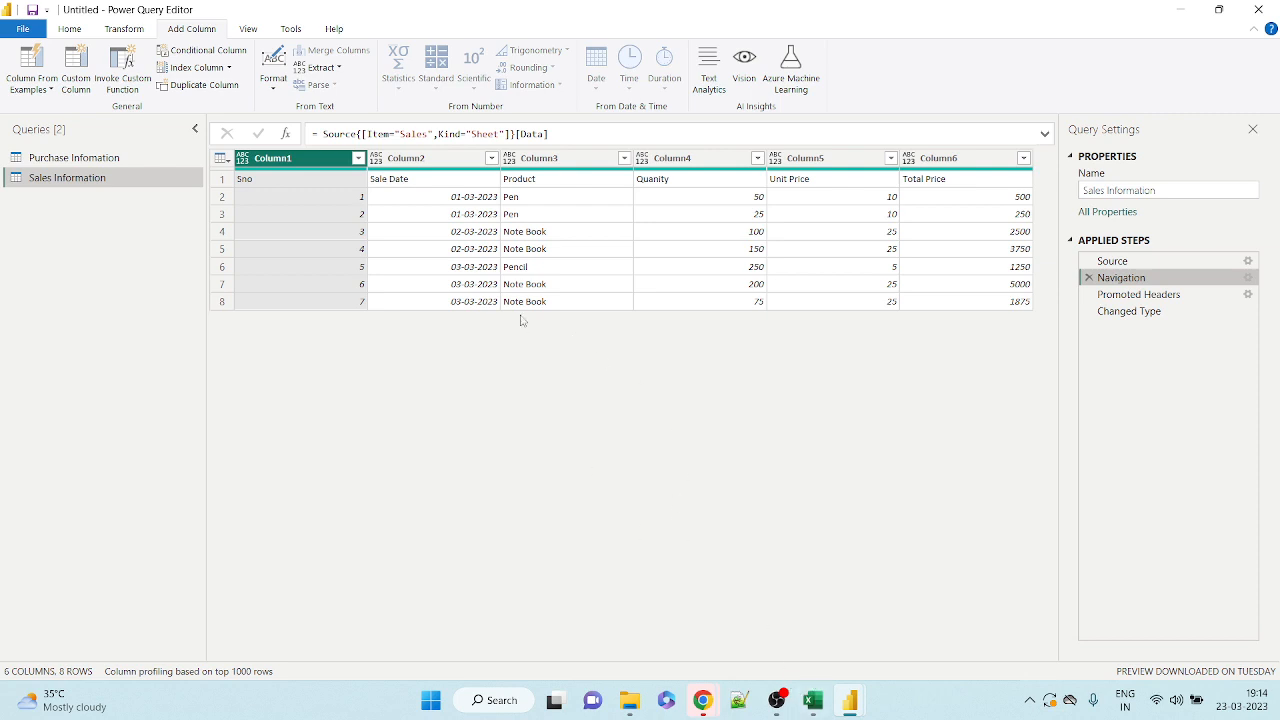
pyautogui.click(1117, 298)
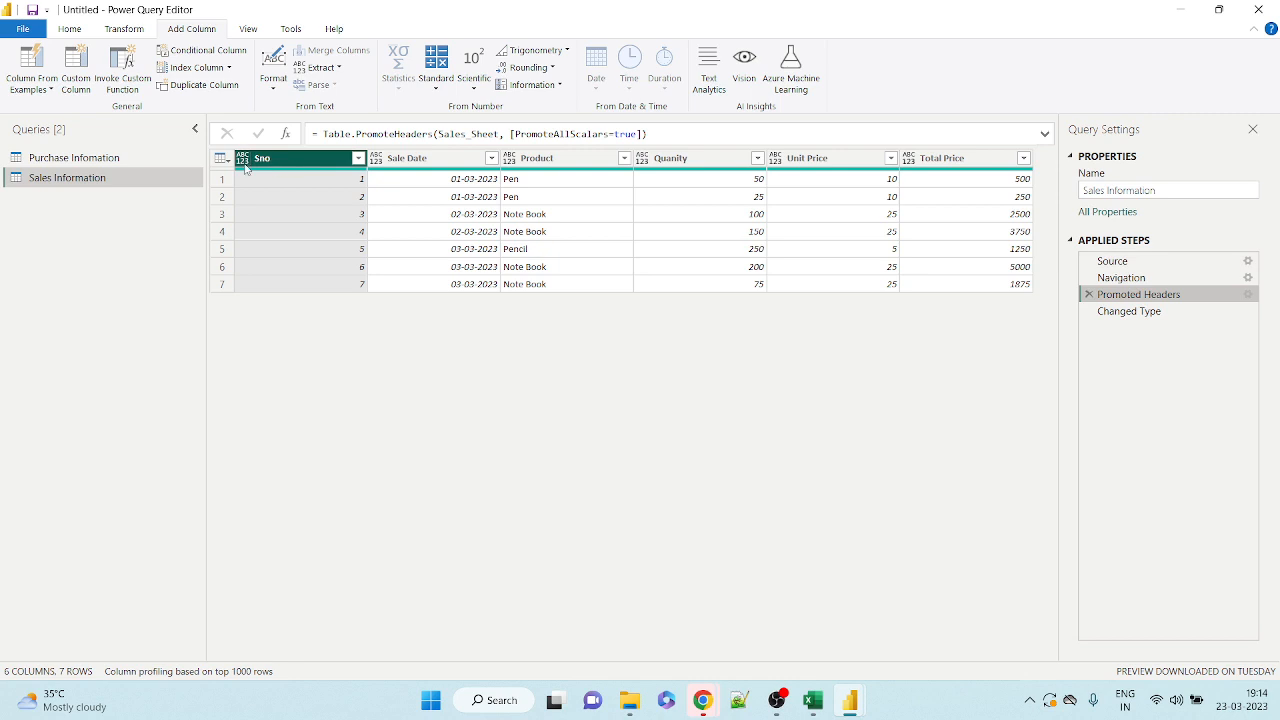
pyautogui.click(1148, 314)
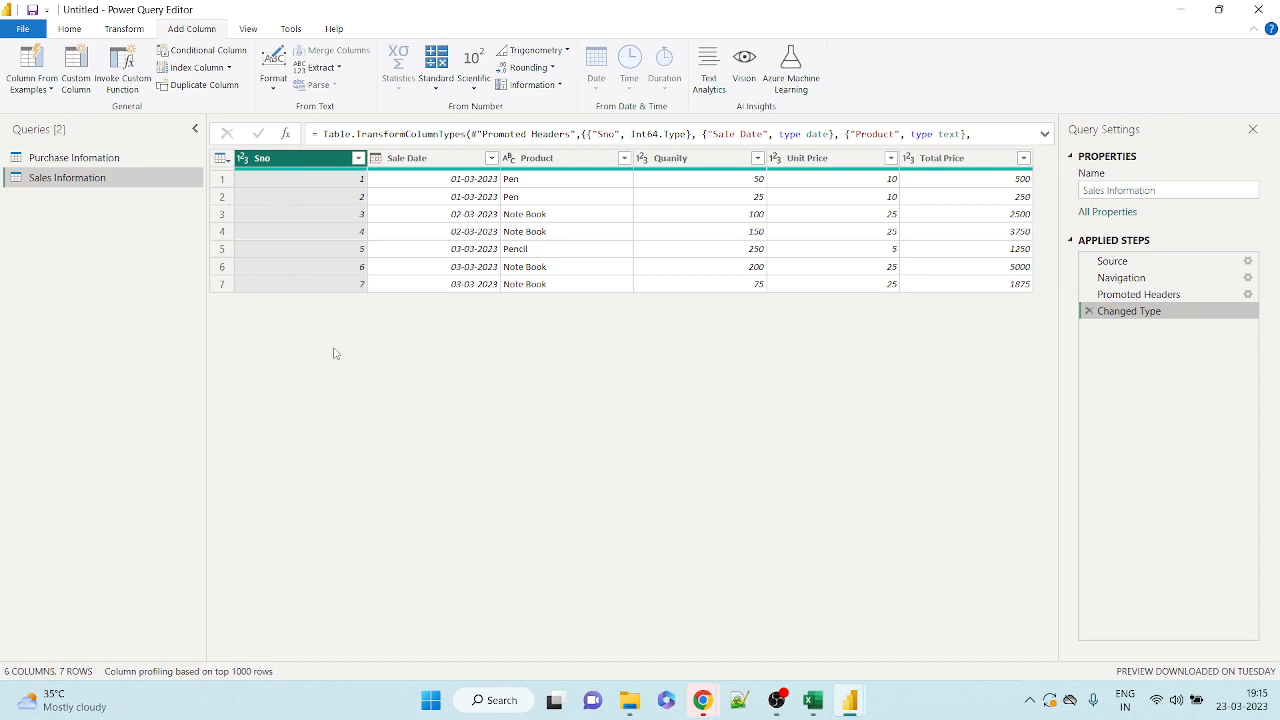
# Review the Day Name column in the purchase query, then close Power Query Editor, apply the changes and return to the report window.
pyautogui.click(30, 158)
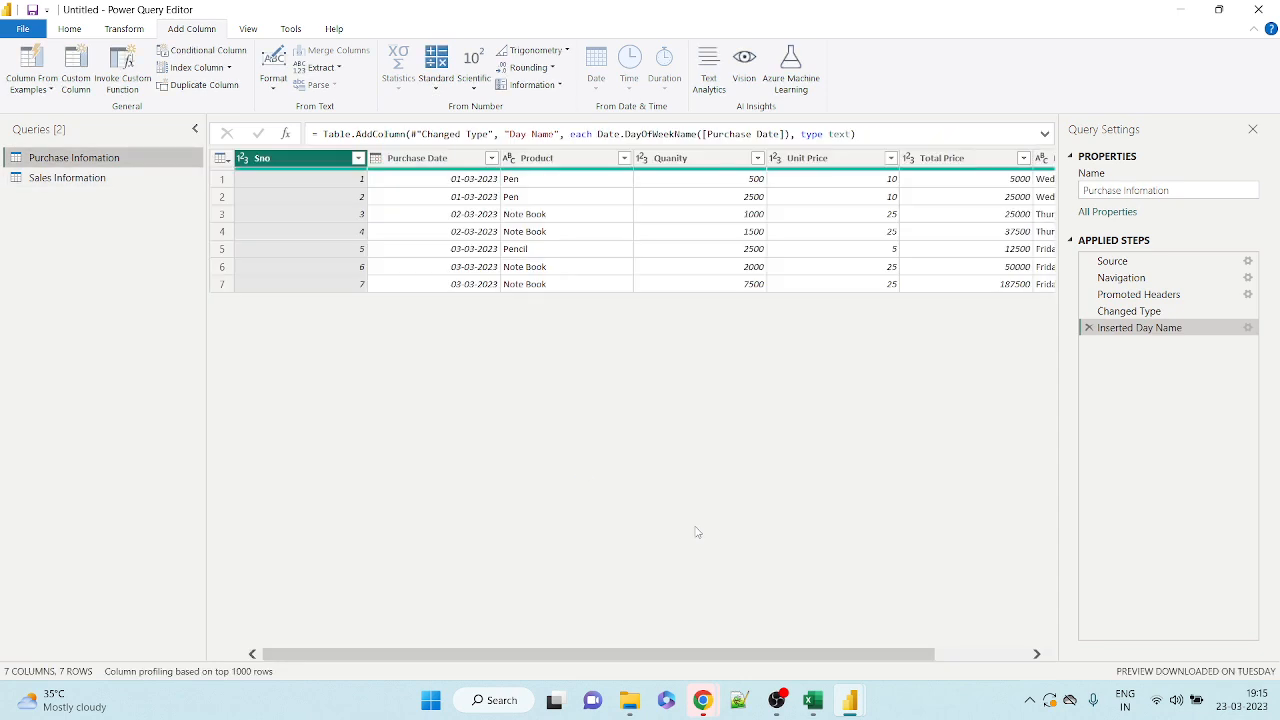
pyautogui.click(984, 655)
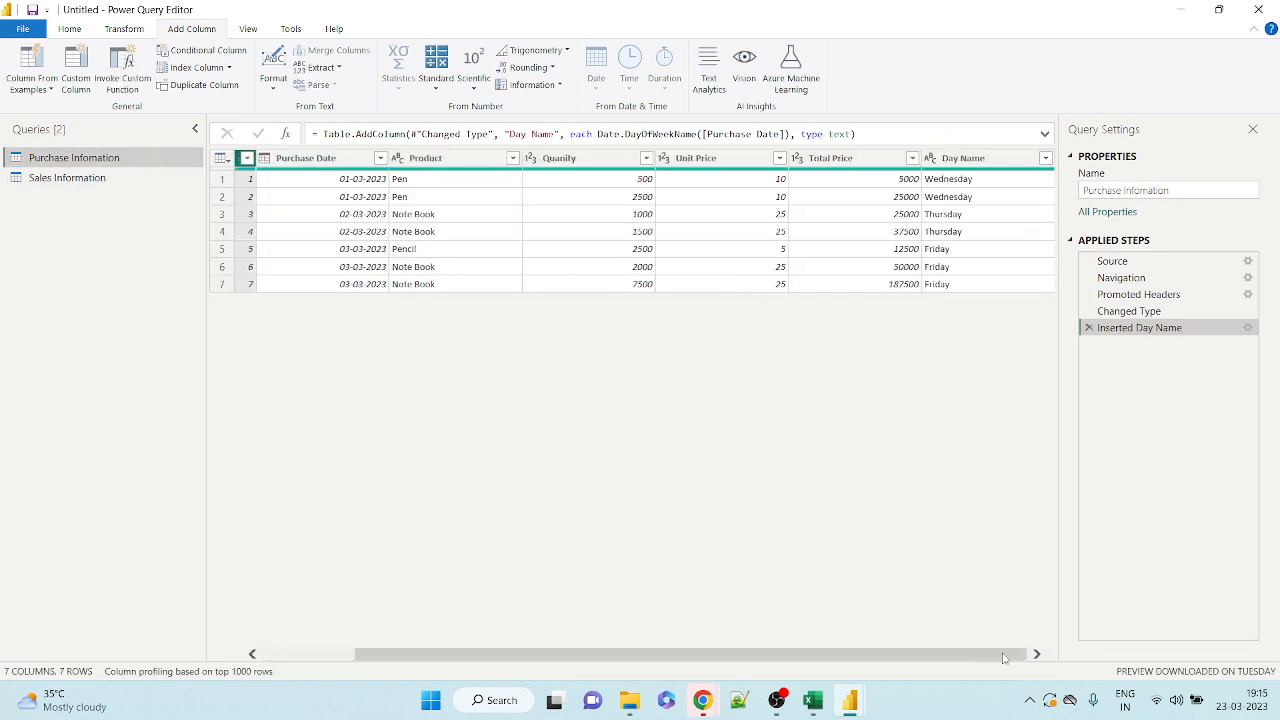
pyautogui.click(69, 31)
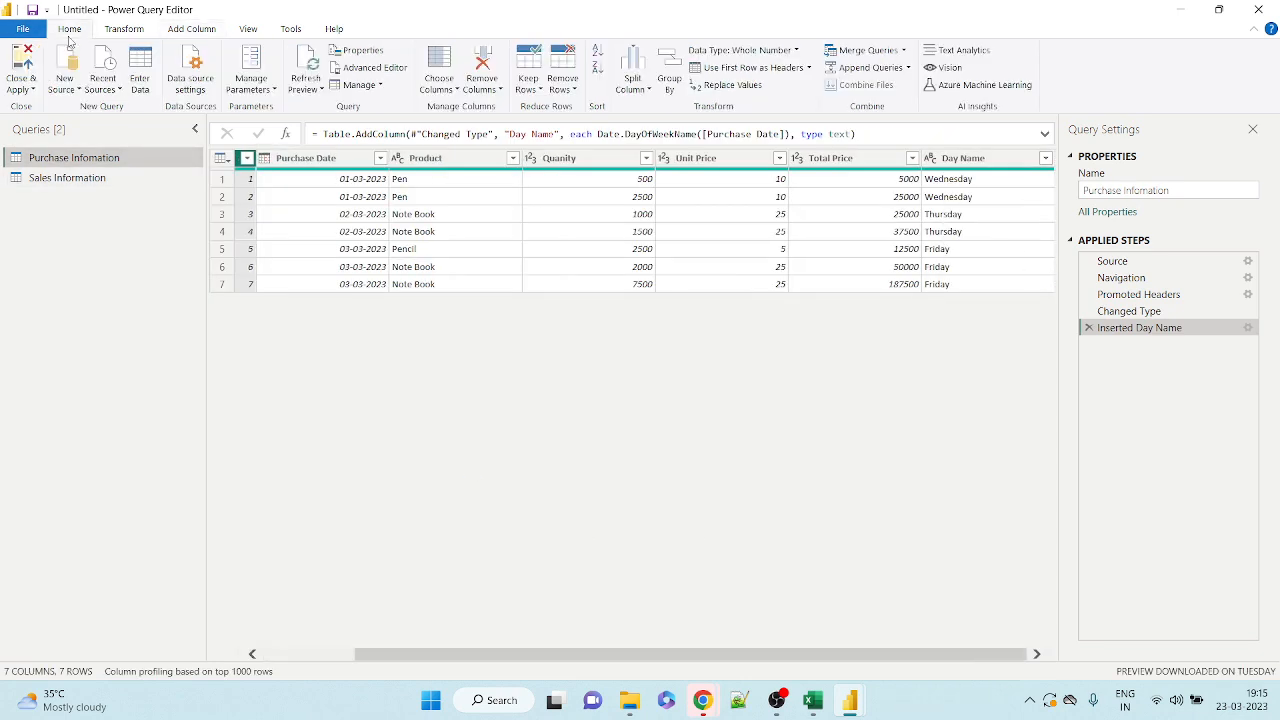
pyautogui.click(18, 80)
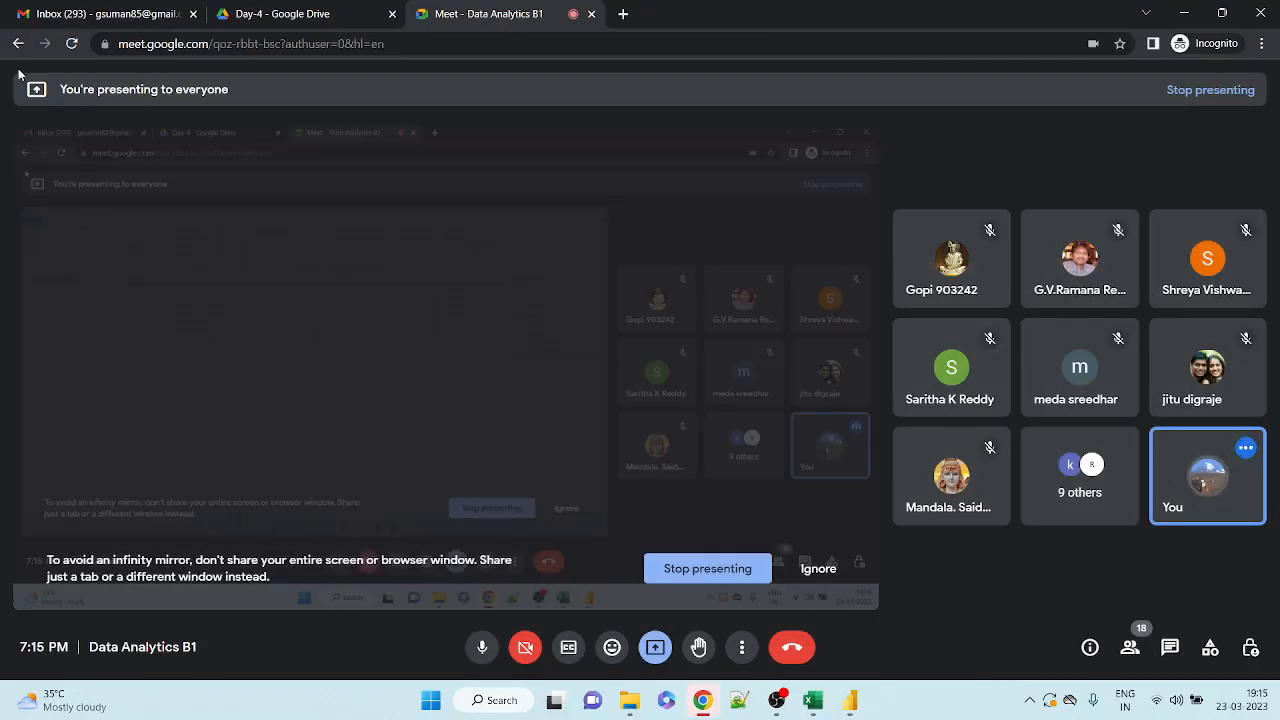
pyautogui.click(849, 700)
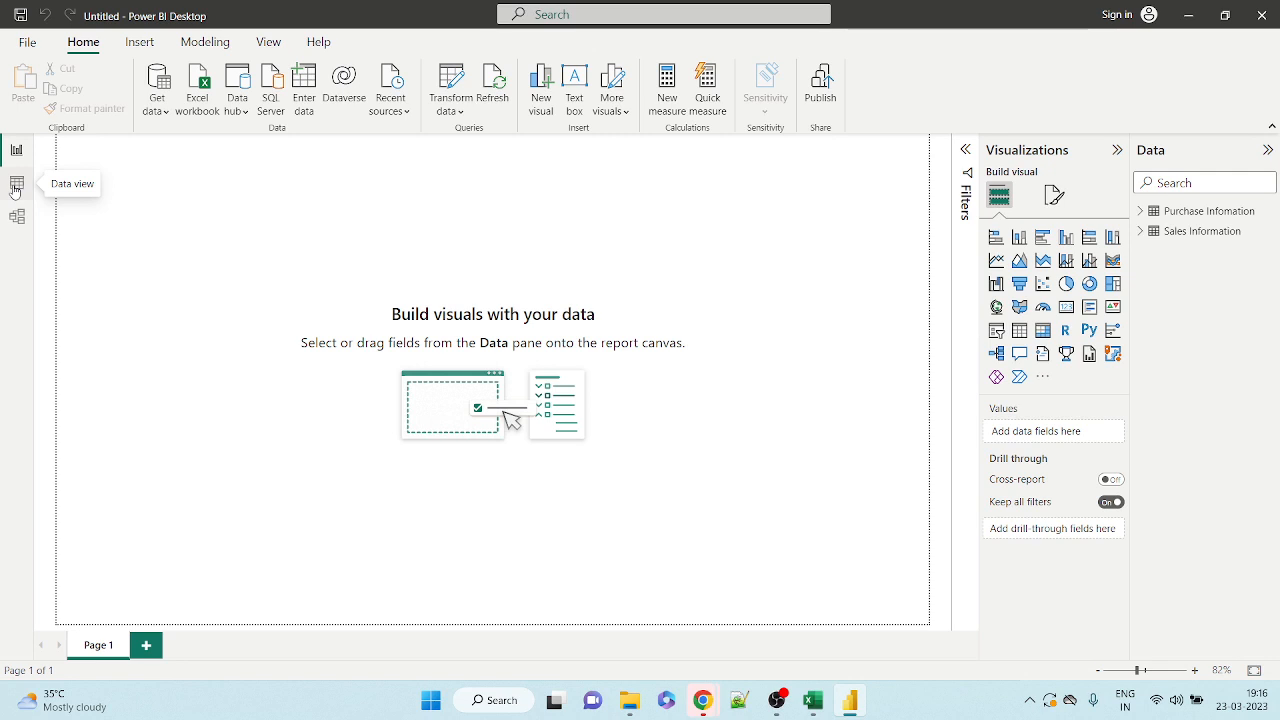
# Examine the loaded data of the sales and purchase tables, and view the relationship between them in the model.
pyautogui.click(16, 187)
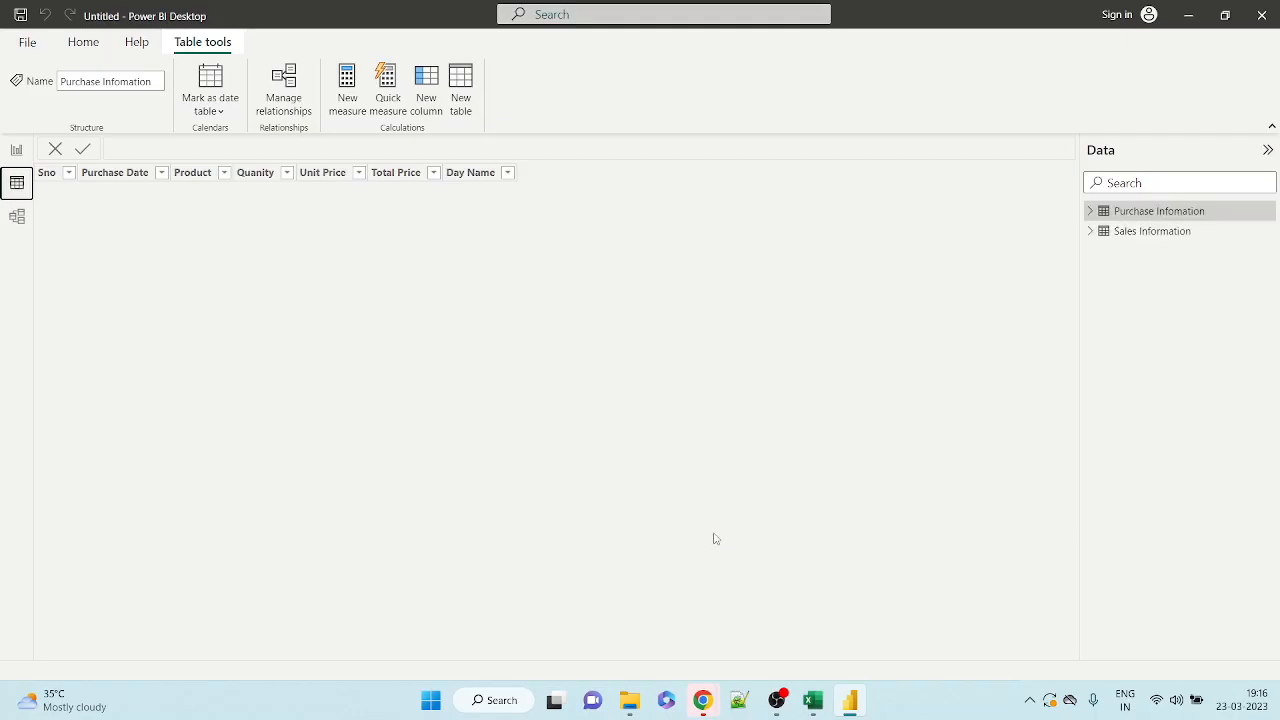
pyautogui.click(1152, 238)
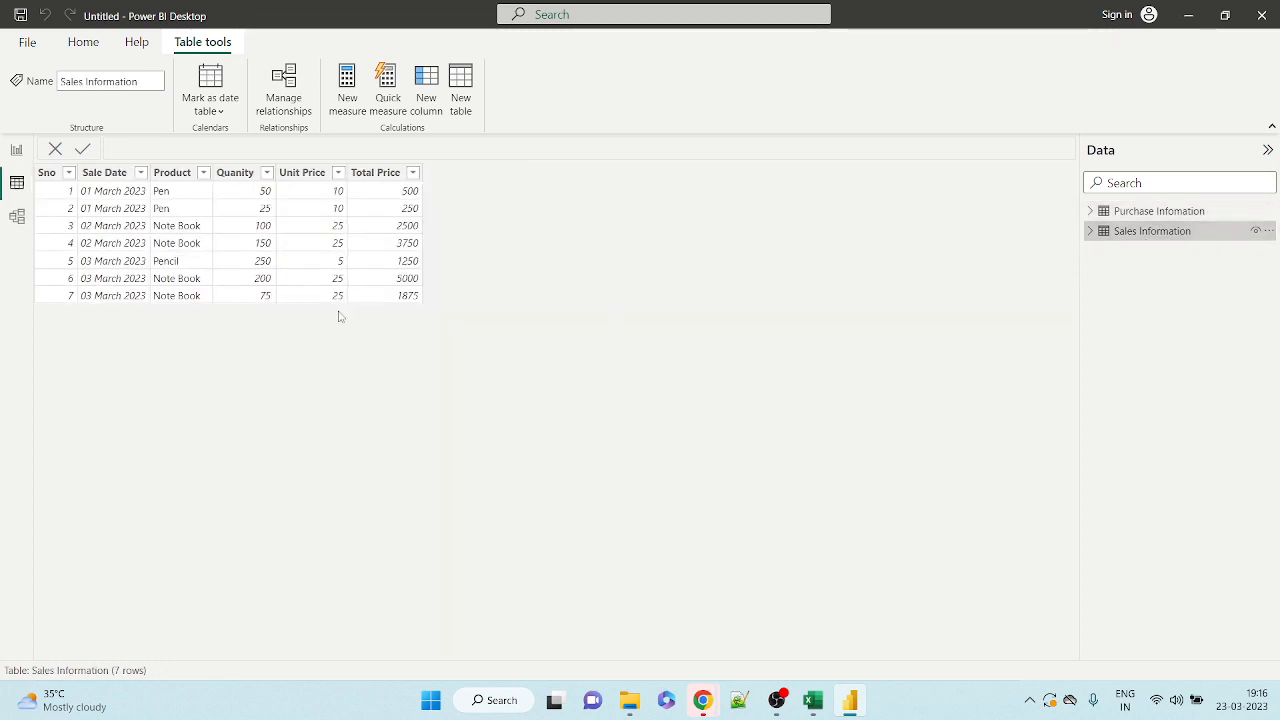
pyautogui.click(1134, 213)
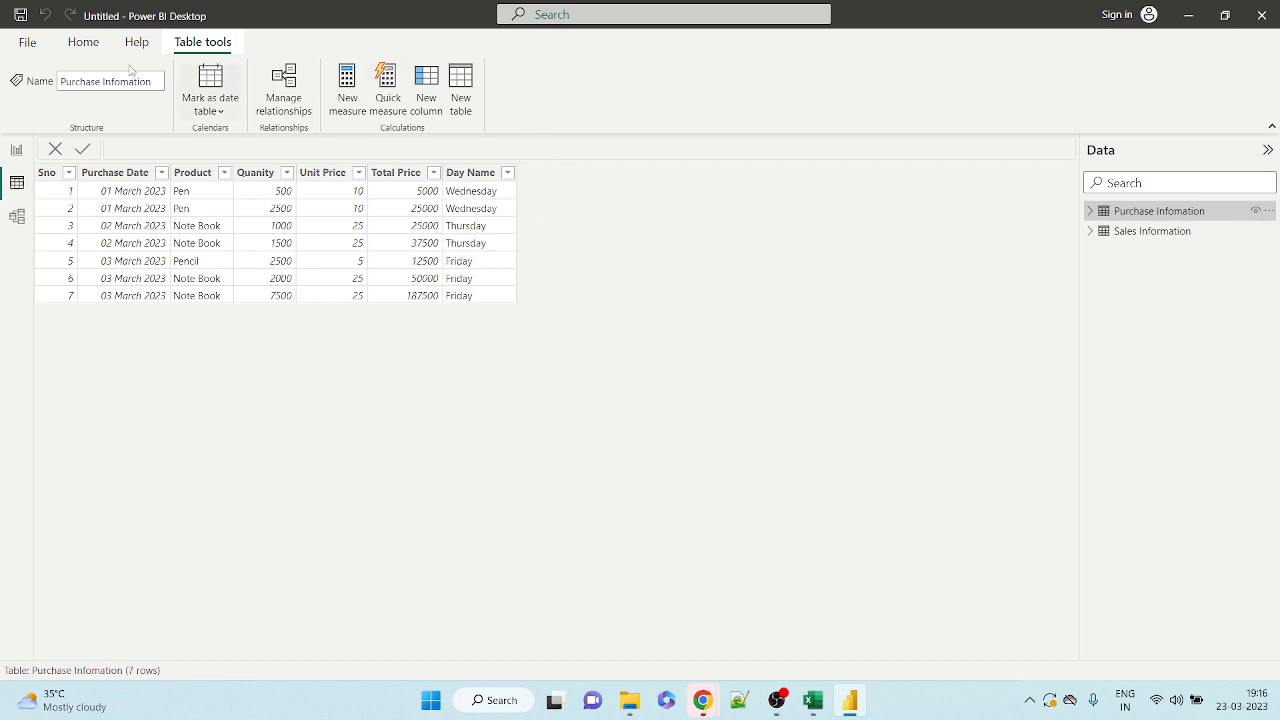
pyautogui.click(6, 218)
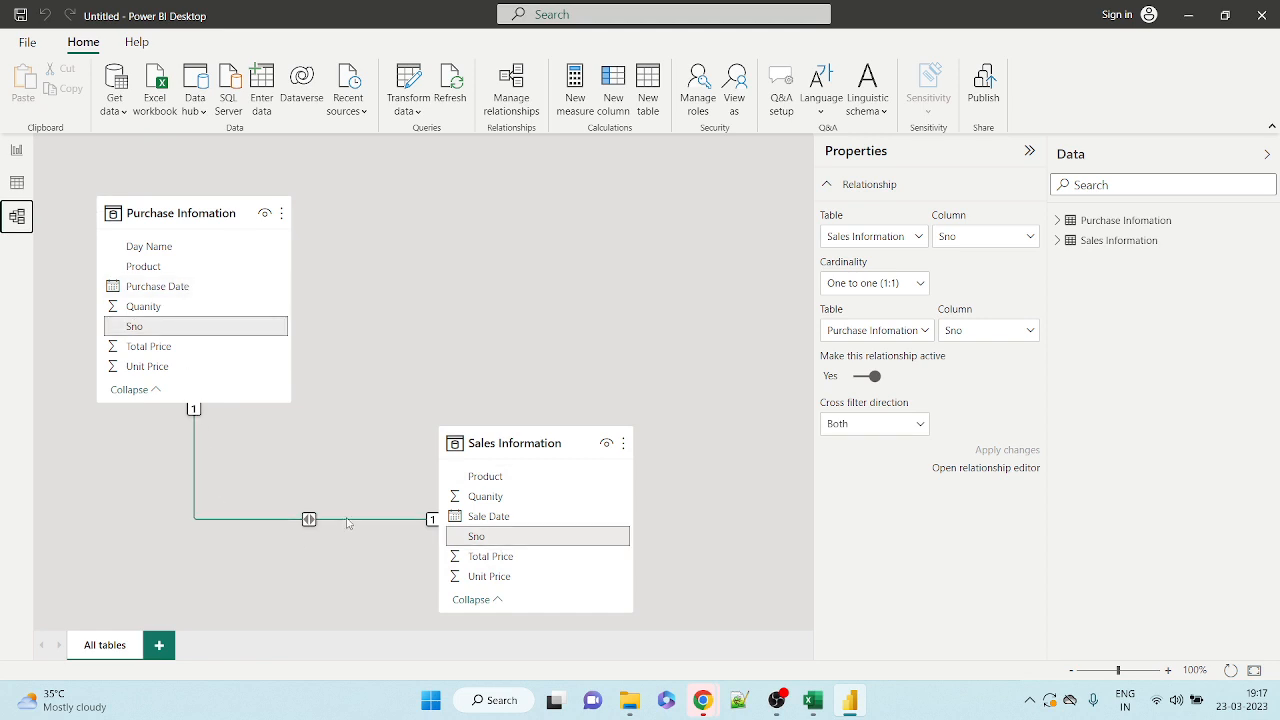
# Delete the one-to-one relationship between the Sno columns of Purchase Infomation and Sales Information, confirming the deletion.
pyautogui.click(311, 521)
pyautogui.doubleClick(199, 514)
pyautogui.rightClick(433, 521)
pyautogui.click(459, 534)
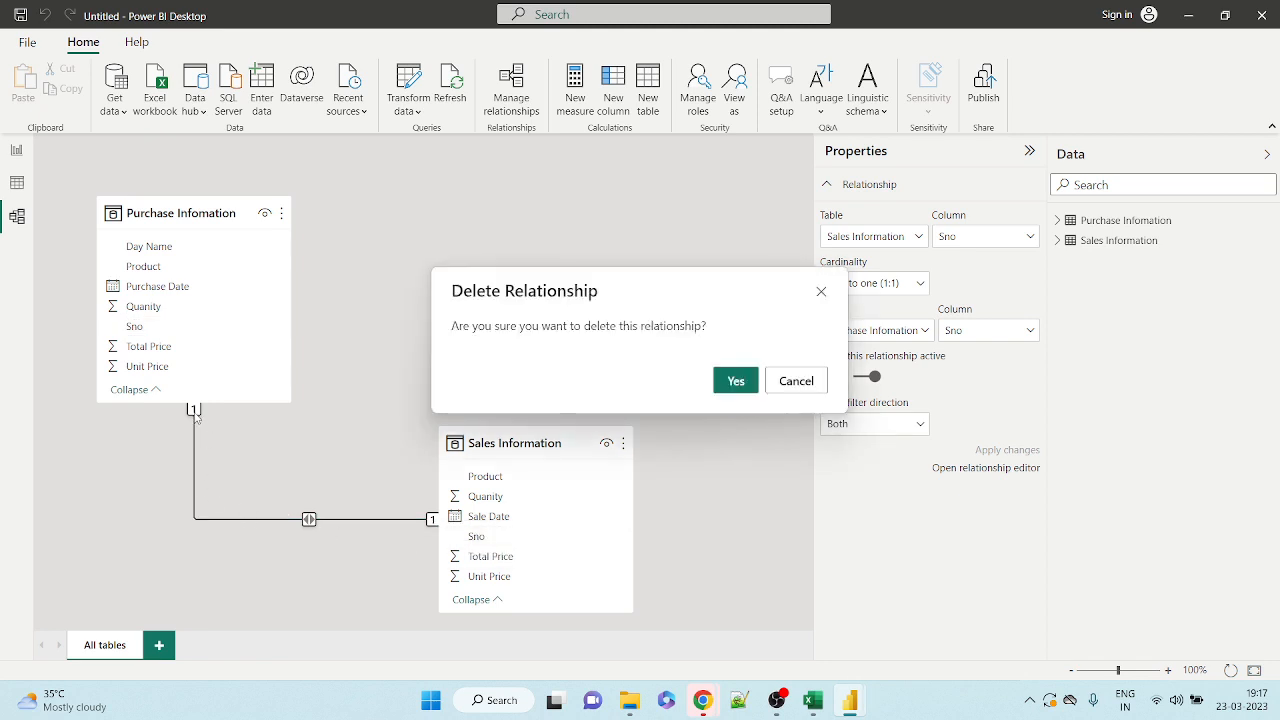
pyautogui.click(735, 381)
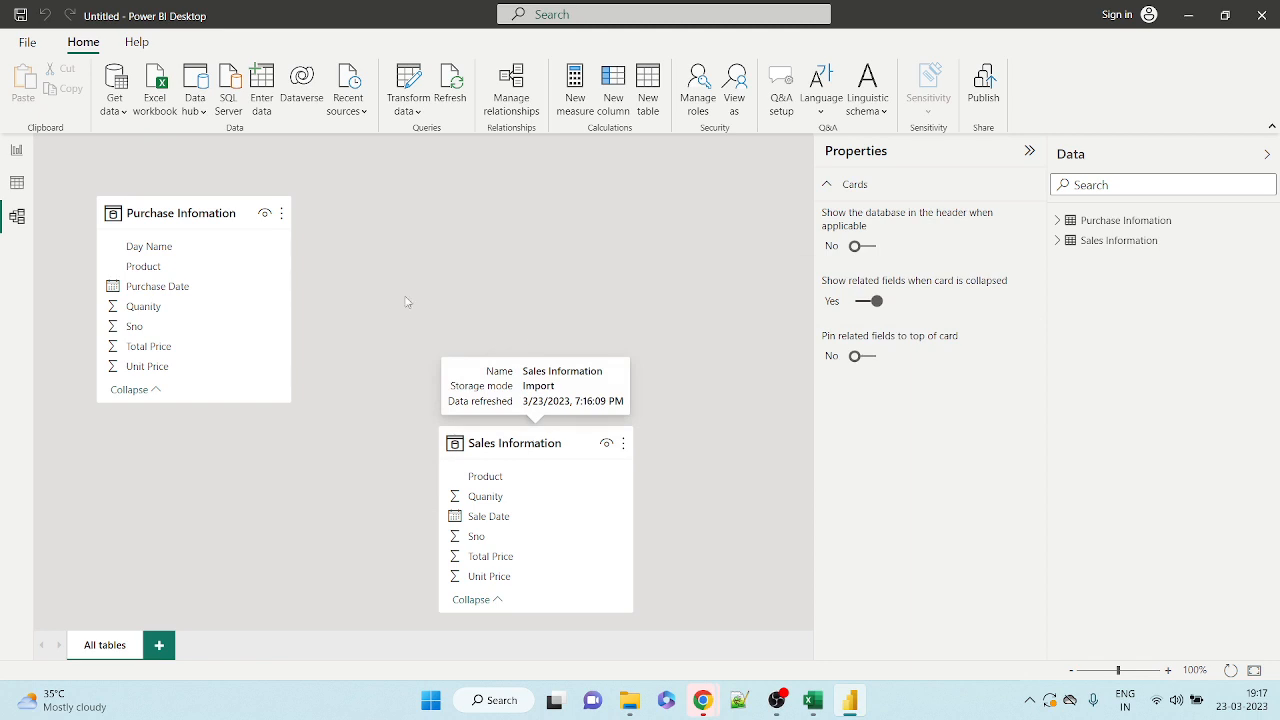
# Create a many-to-many relationship between the Product columns of Purchase Infomation and Sales Information, review its properties, and return to the report view.
pyautogui.click(128, 272)
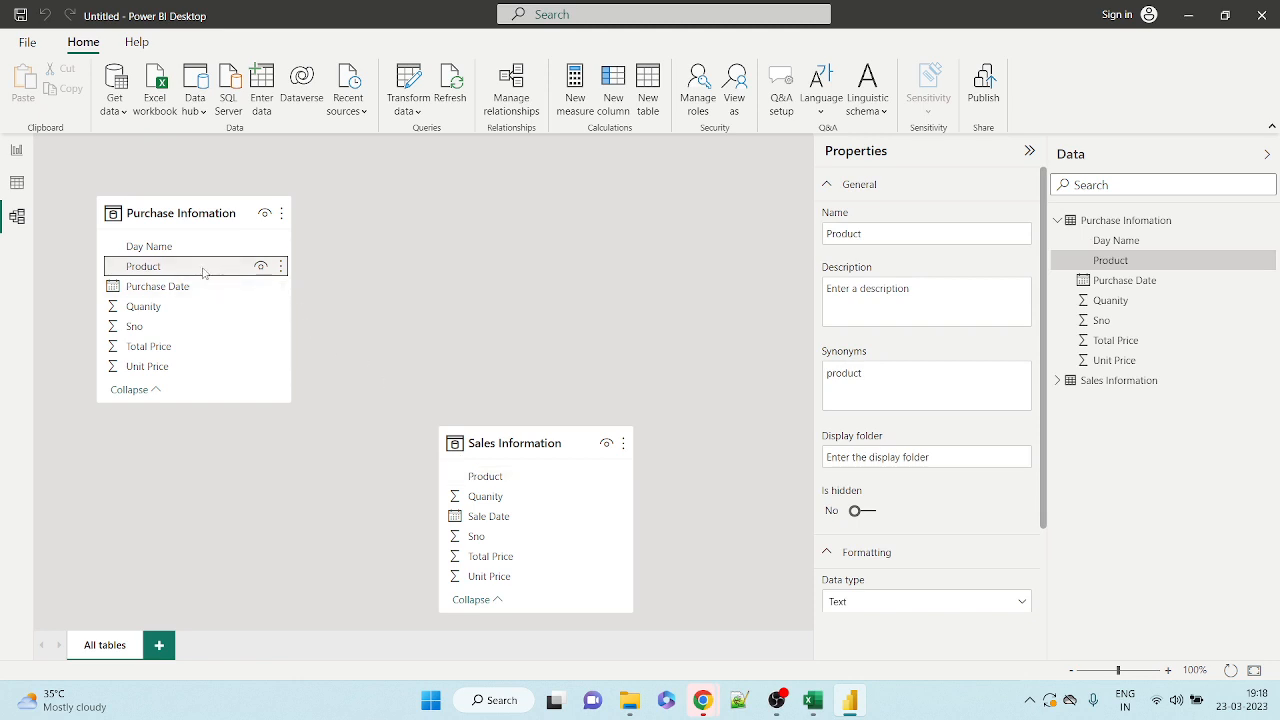
pyautogui.moveTo(203, 272); pyautogui.dragTo(538, 484)
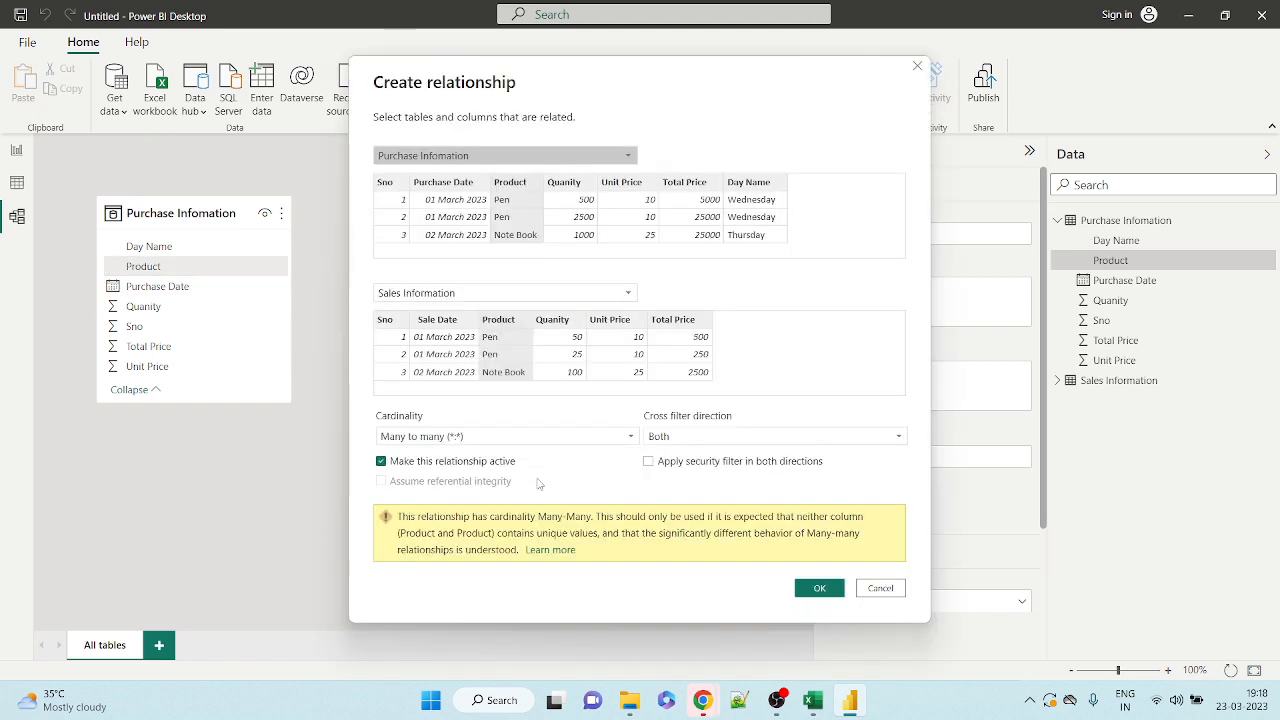
pyautogui.click(819, 588)
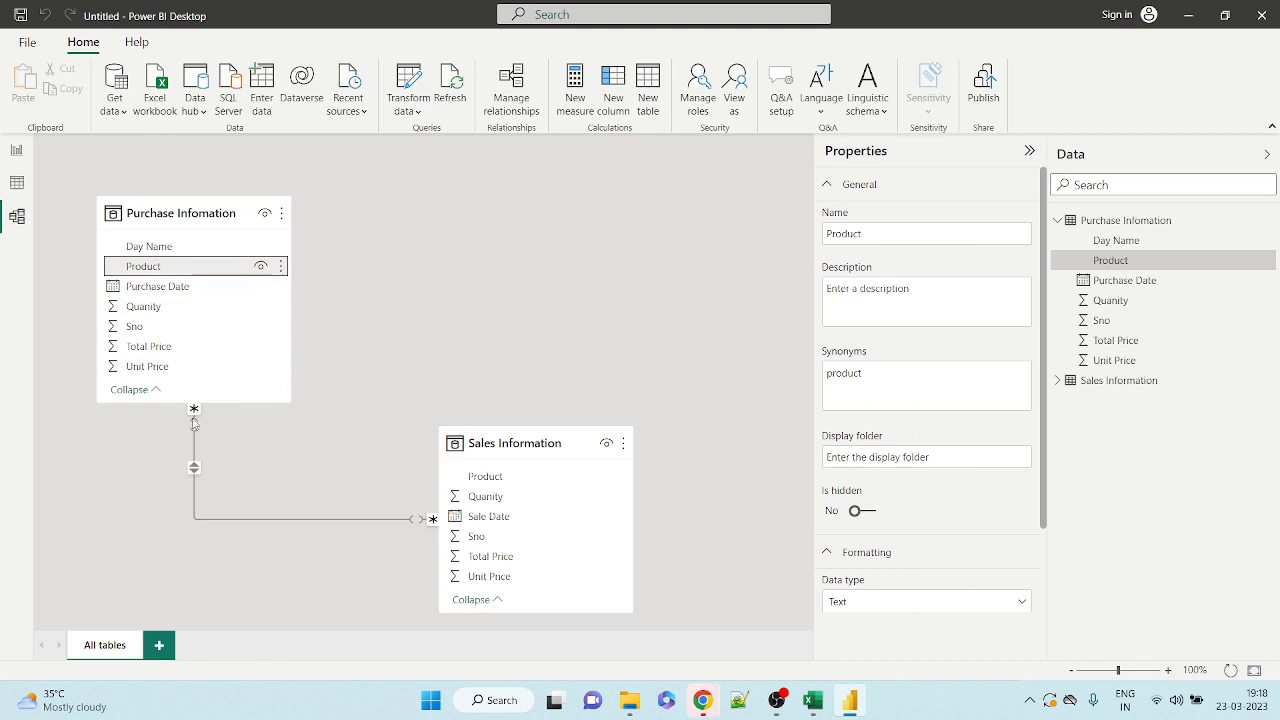
pyautogui.click(194, 470)
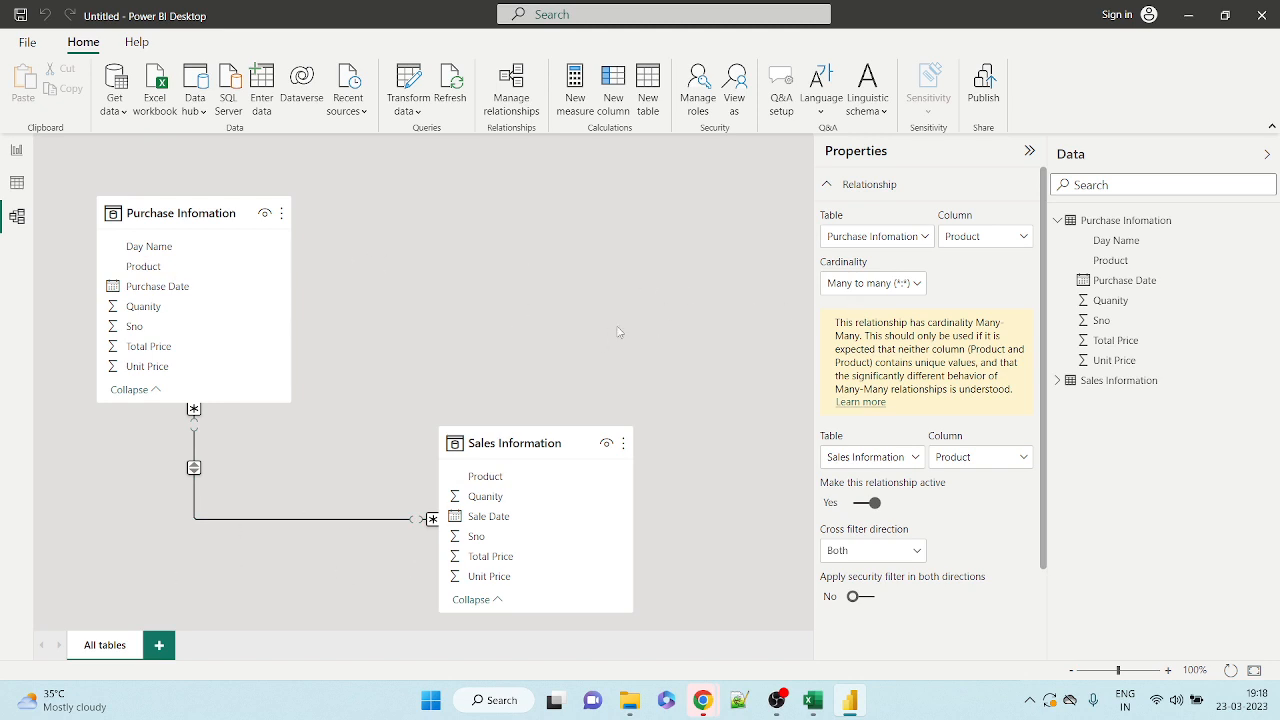
pyautogui.click(14, 184)
pyautogui.click(10, 160)
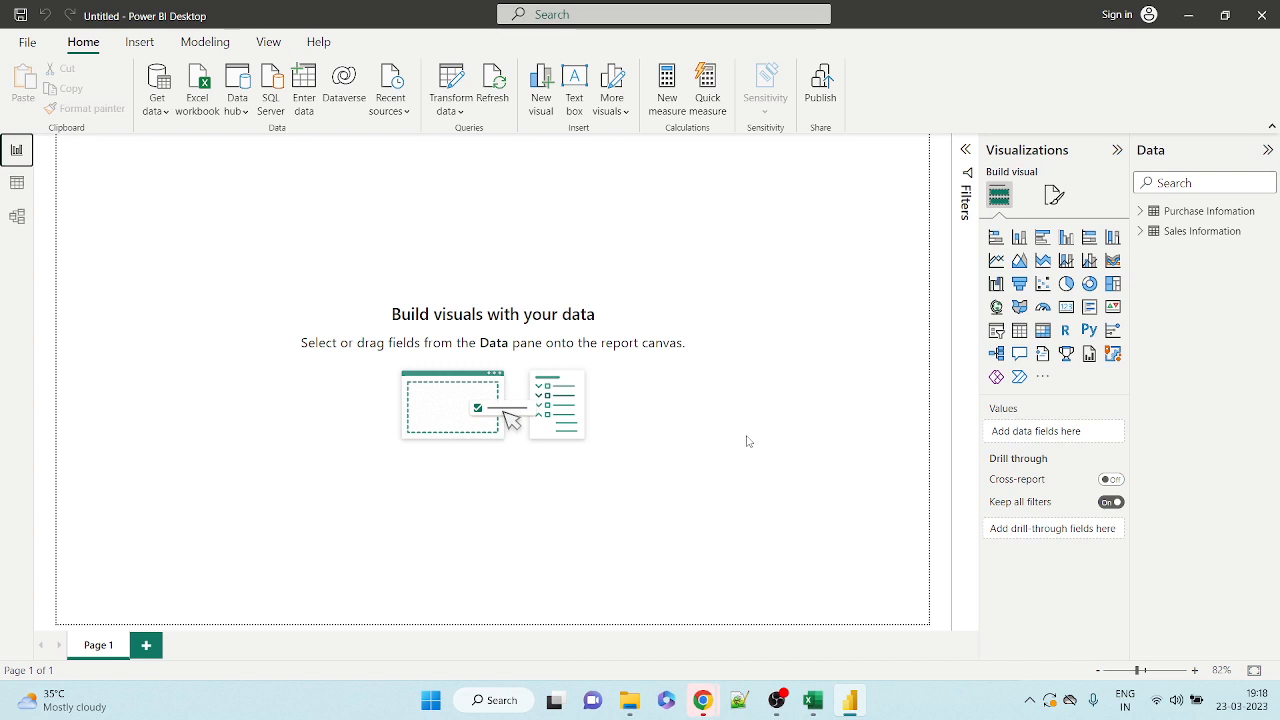
# Switch to the Google Meet call window and bring up the OBS window with the recording controls.
pyautogui.moveTo(703, 700)
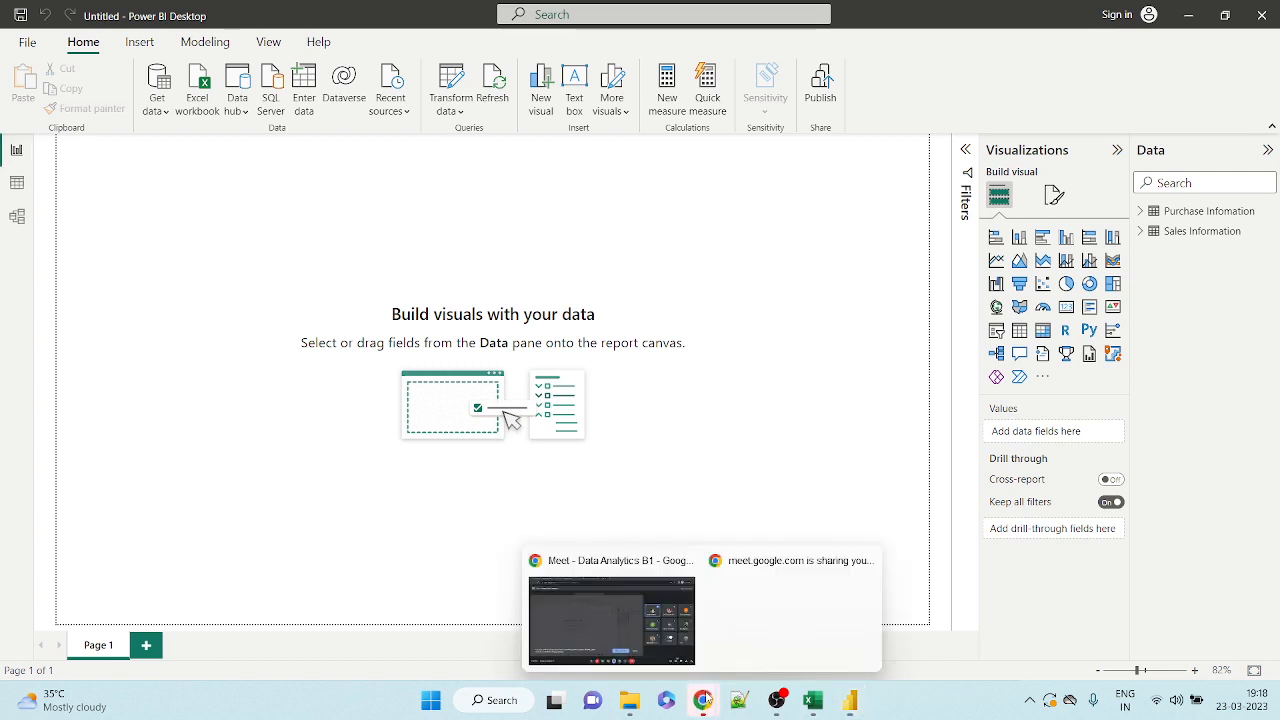
pyautogui.click(609, 608)
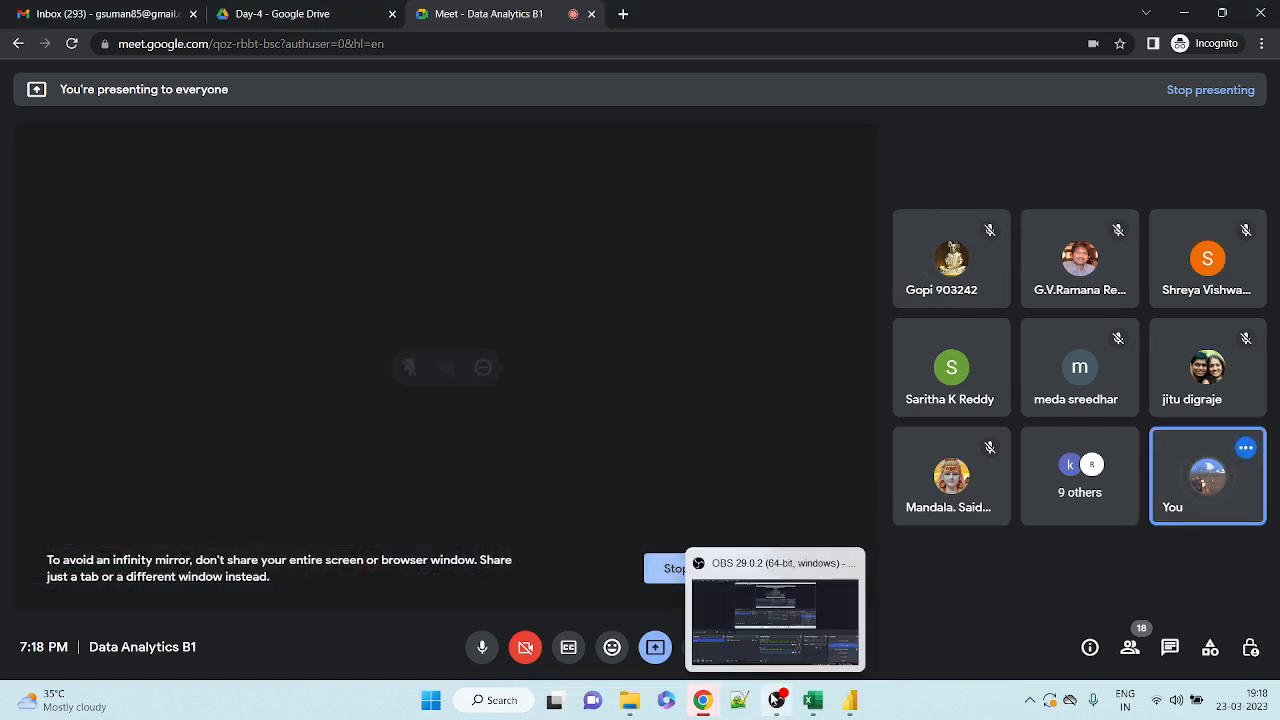
pyautogui.click(775, 698)
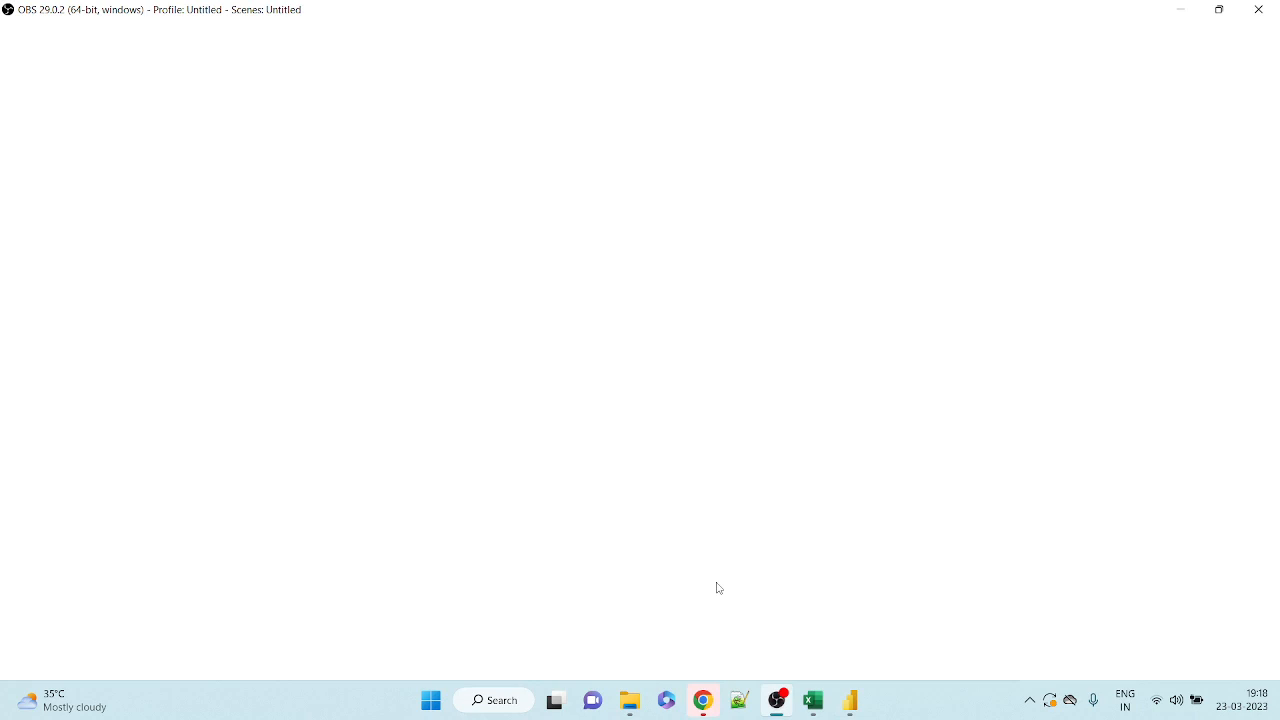
pyautogui.moveTo(776, 700)
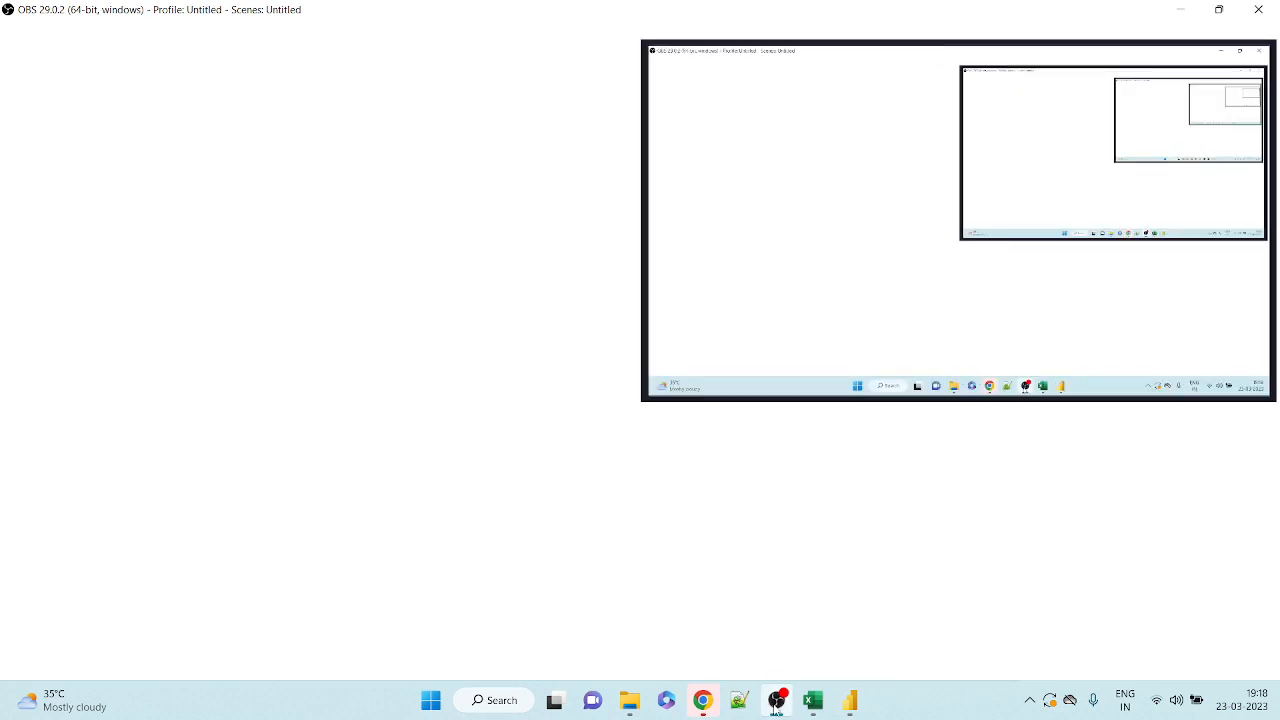
pyautogui.click(776, 704)
pyautogui.click(776, 704)
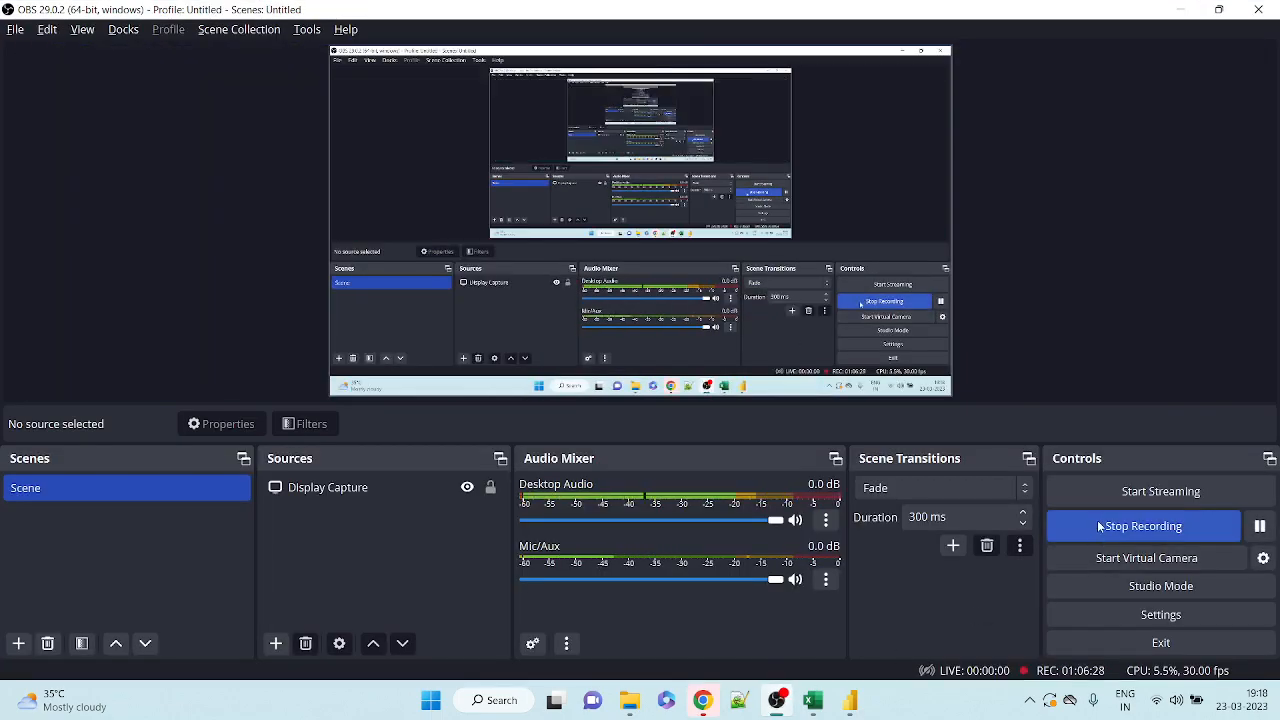